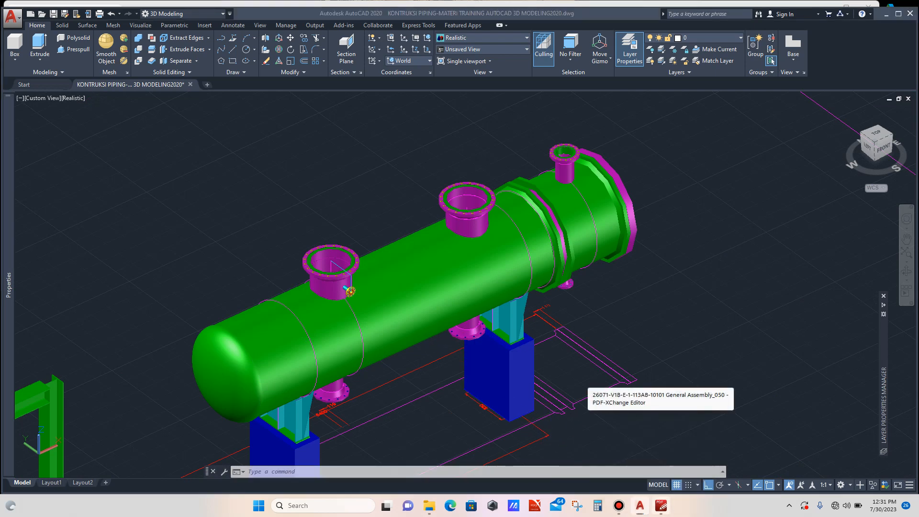
- Switch to PDF-XChange Editor and examine the general assembly drawing's nozzle table, elevation and data sheets
{"action": "left_click", "coordinate": [661, 506]}
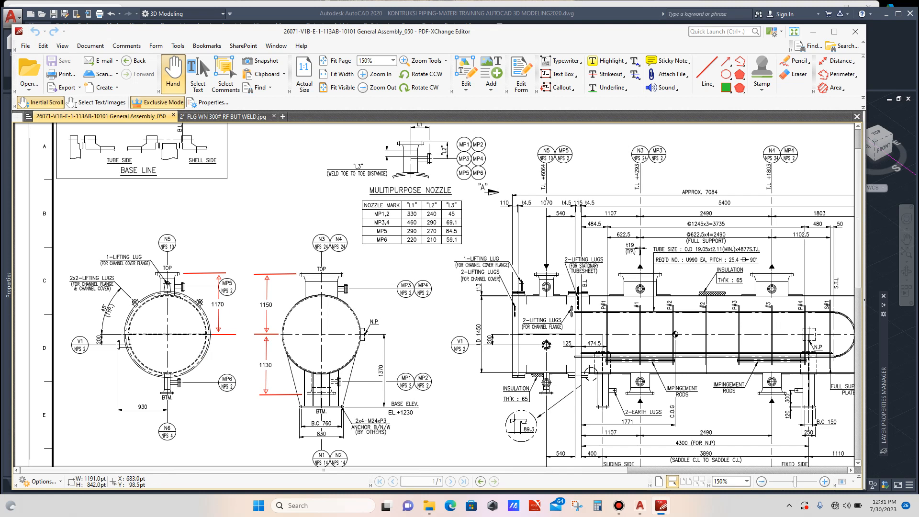
{"action": "left_click_drag", "start_coordinate": [675, 335], "coordinate": [524, 326]}
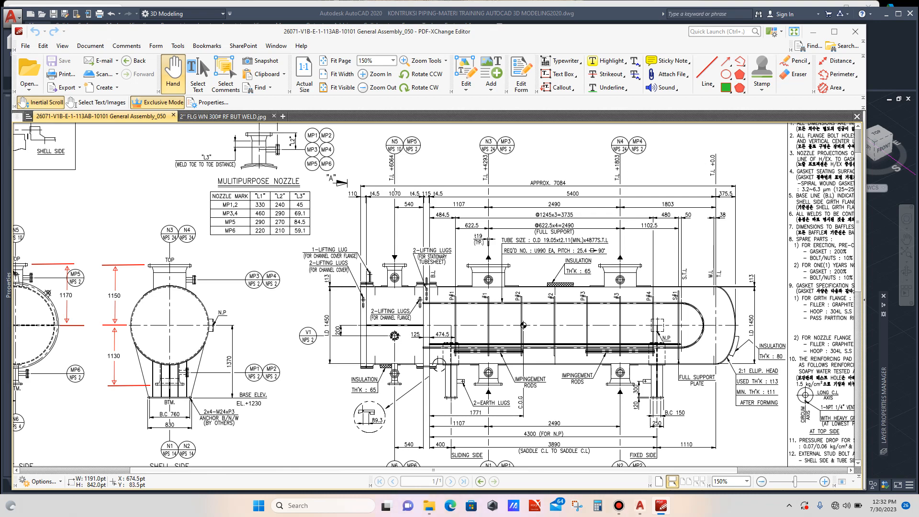
{"action": "scroll", "coordinate": [524, 325], "scroll_direction": "down", "scroll_amount": 10}
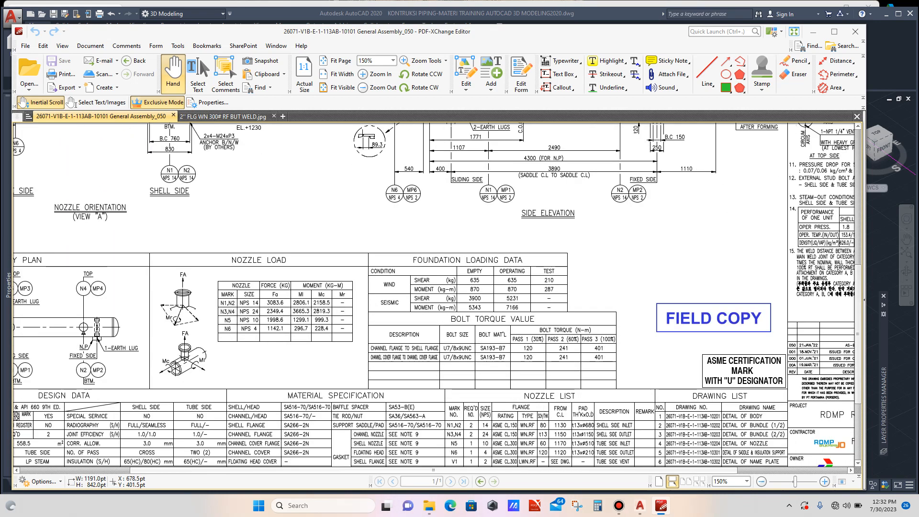
{"action": "scroll", "coordinate": [524, 325], "scroll_direction": "down", "scroll_amount": 1}
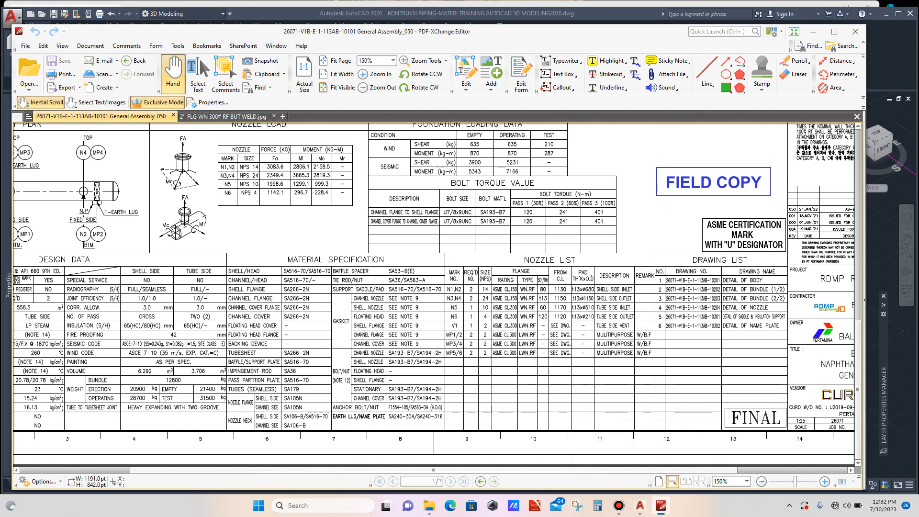
- Open the 2" FLG WN 300# RF BUT WELD drawing and examine the weld-neck flange dimensions
{"action": "left_click", "coordinate": [640, 506]}
{"action": "left_click", "coordinate": [662, 506]}
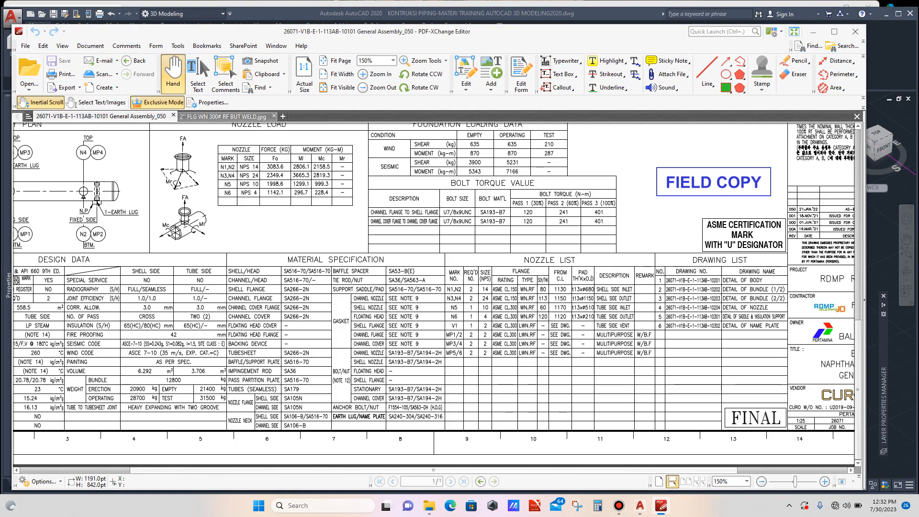
{"action": "left_click", "coordinate": [223, 116]}
{"action": "scroll", "coordinate": [440, 297], "scroll_direction": "down", "scroll_amount": 2}
{"action": "scroll", "coordinate": [440, 287], "scroll_direction": "down", "scroll_amount": 6}
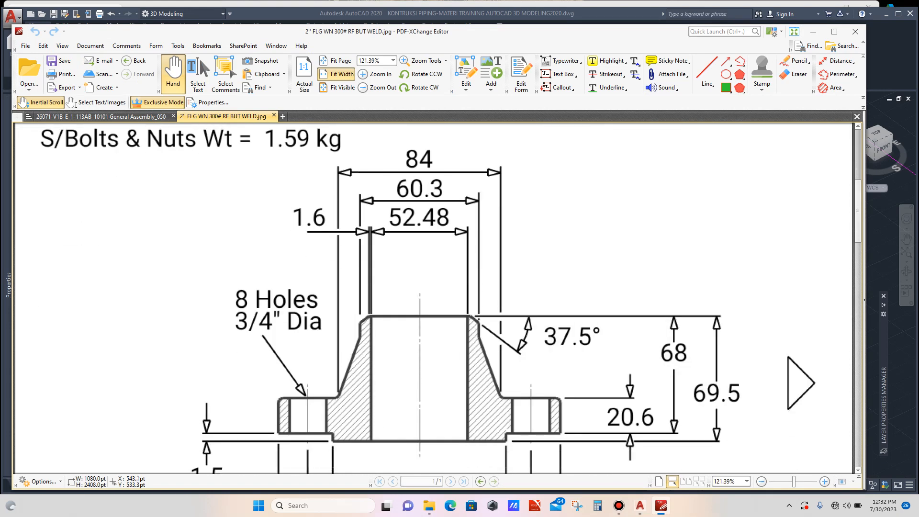
{"action": "scroll", "coordinate": [439, 297], "scroll_direction": "down", "scroll_amount": 1}
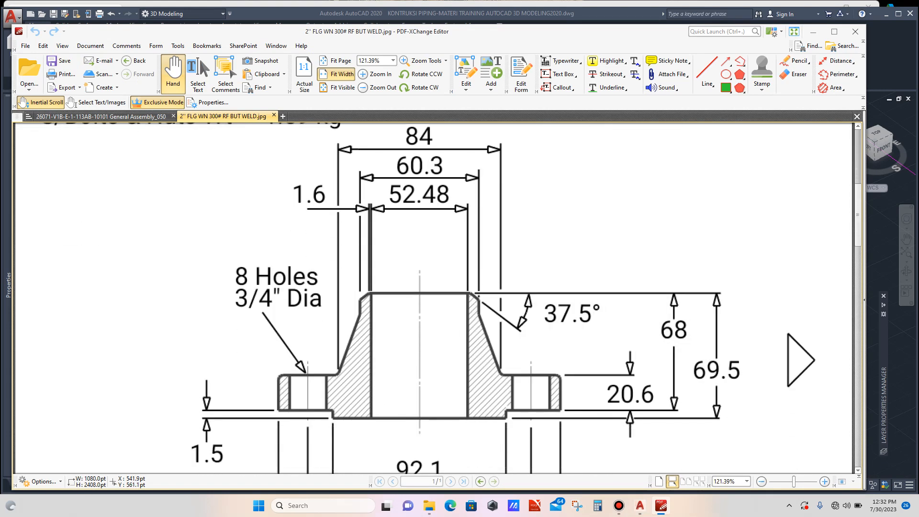
{"action": "scroll", "coordinate": [433, 297], "scroll_direction": "down", "scroll_amount": 4}
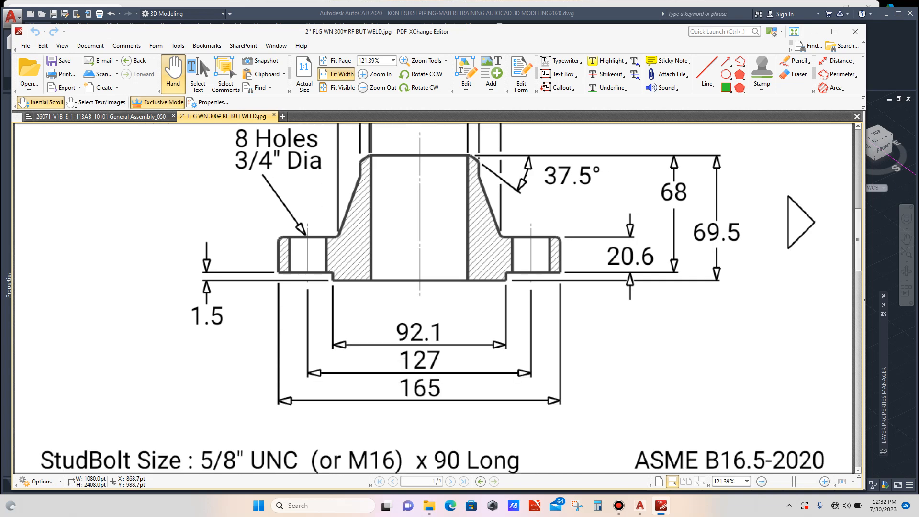
{"action": "scroll", "coordinate": [644, 439], "scroll_direction": "down", "scroll_amount": 3, "text": "ctrl"}
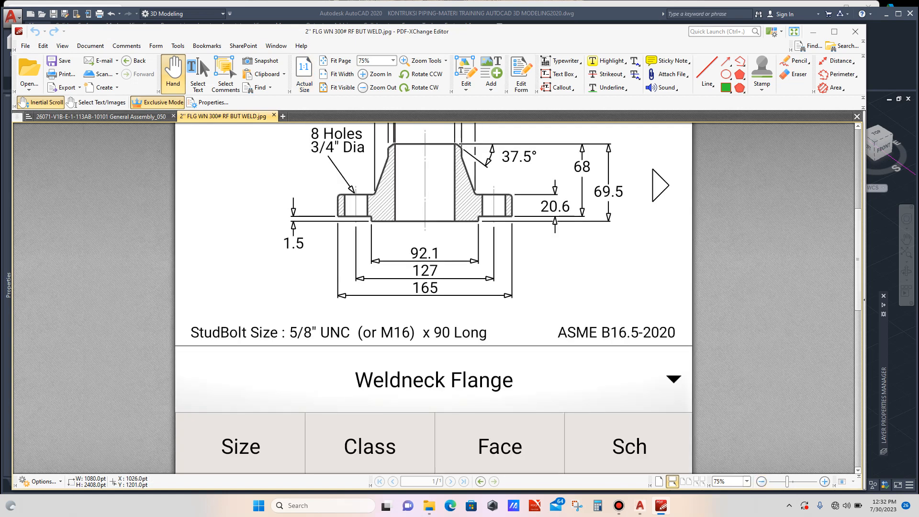
{"action": "scroll", "coordinate": [643, 438], "scroll_direction": "up", "scroll_amount": 4}
{"action": "scroll", "coordinate": [433, 296], "scroll_direction": "up", "scroll_amount": 1}
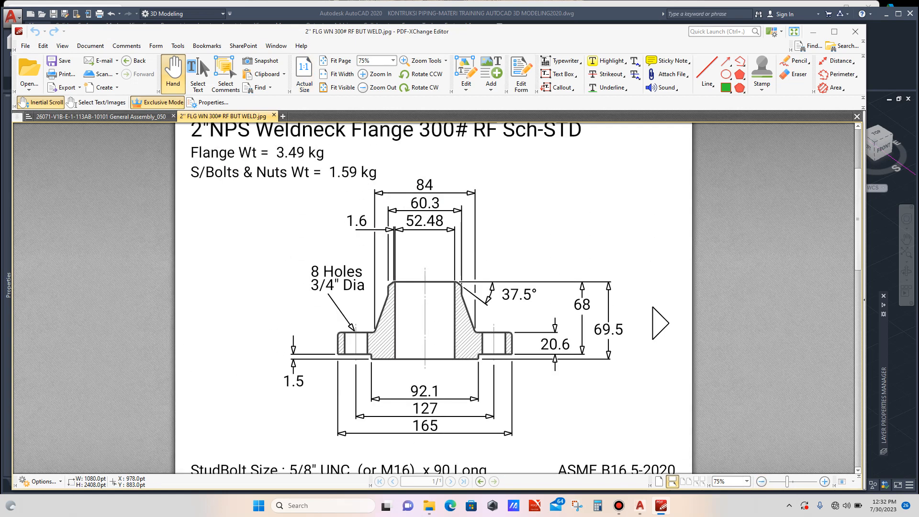
{"action": "scroll", "coordinate": [433, 297], "scroll_direction": "up", "scroll_amount": 1}
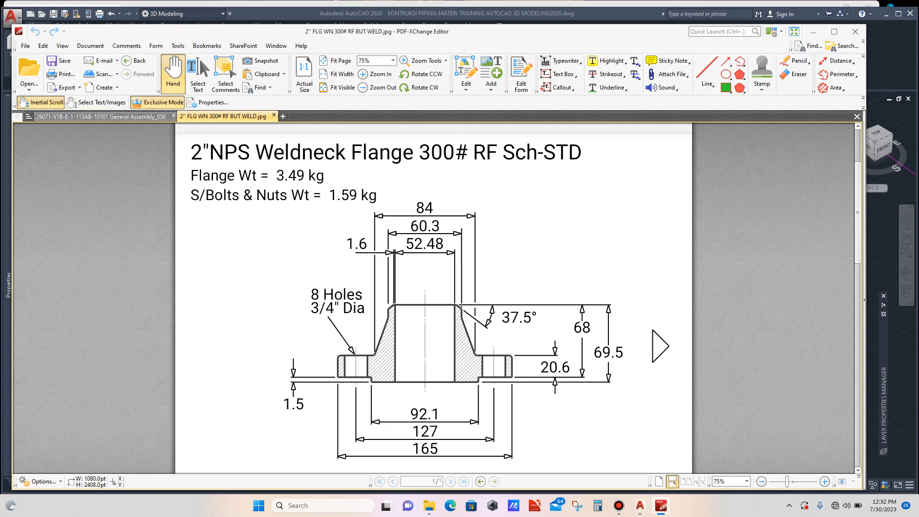
- Return to the general assembly drawing and review the multipurpose nozzle table and elevation
{"action": "left_click", "coordinate": [110, 117]}
{"action": "scroll", "coordinate": [241, 181], "scroll_direction": "up", "scroll_amount": 11}
{"action": "scroll", "coordinate": [437, 294], "scroll_direction": "up", "scroll_amount": 9}
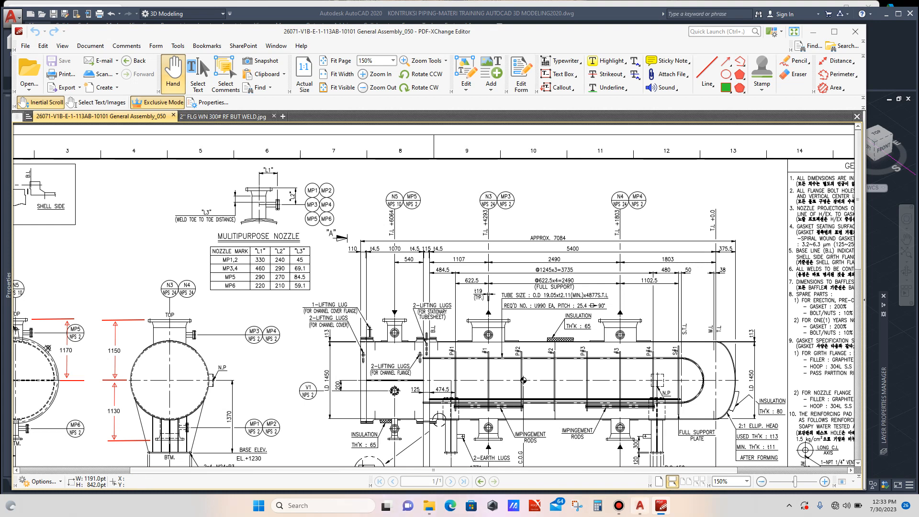
- Switch back to AutoCAD and zoom in on the nozzles along the exchanger shell
{"action": "mouse_move", "coordinate": [639, 505]}
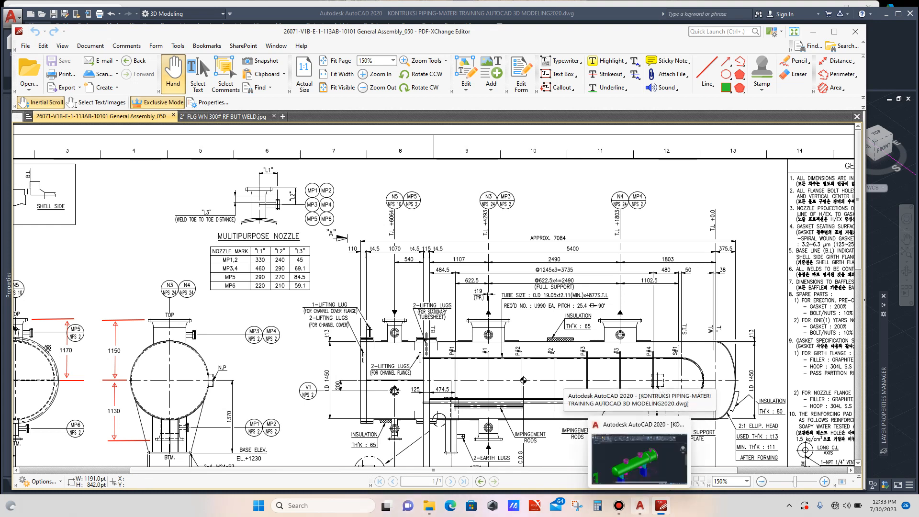
{"action": "left_click", "coordinate": [639, 458]}
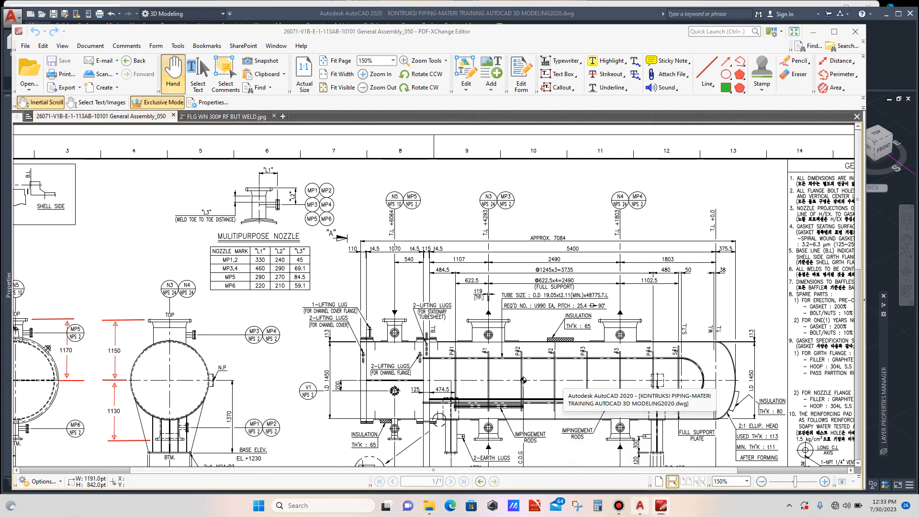
{"action": "scroll", "coordinate": [508, 211], "scroll_direction": "up", "scroll_amount": 4}
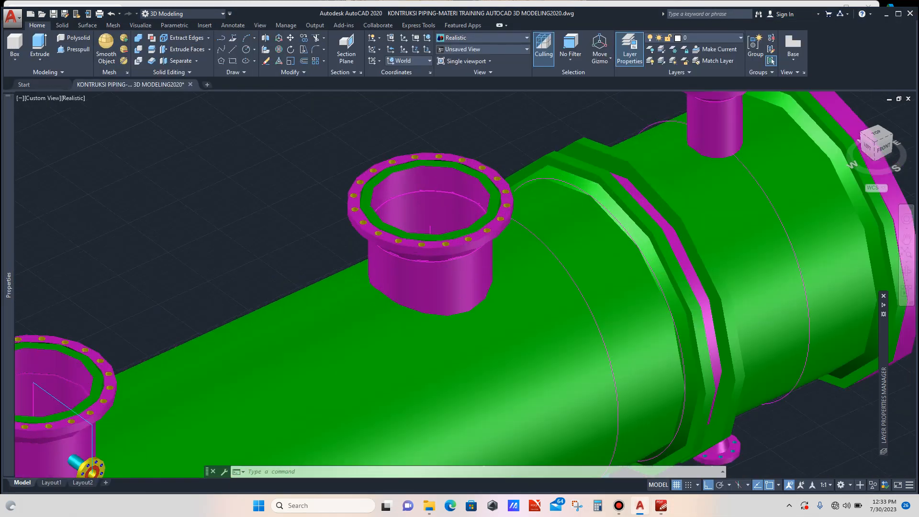
{"action": "scroll", "coordinate": [436, 220], "scroll_direction": "down", "scroll_amount": 4}
{"action": "scroll", "coordinate": [428, 176], "scroll_direction": "up", "scroll_amount": 2}
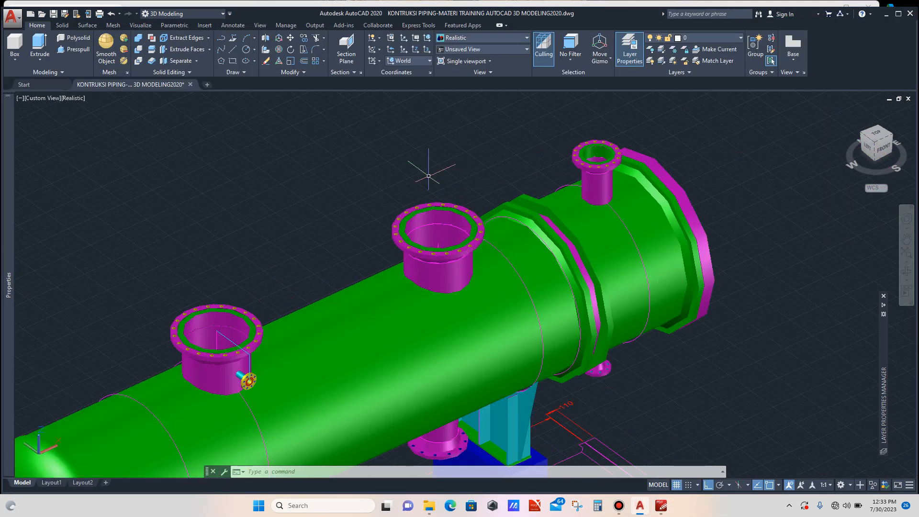
{"action": "type", "text": "l"}
{"action": "key", "text": "Return"}
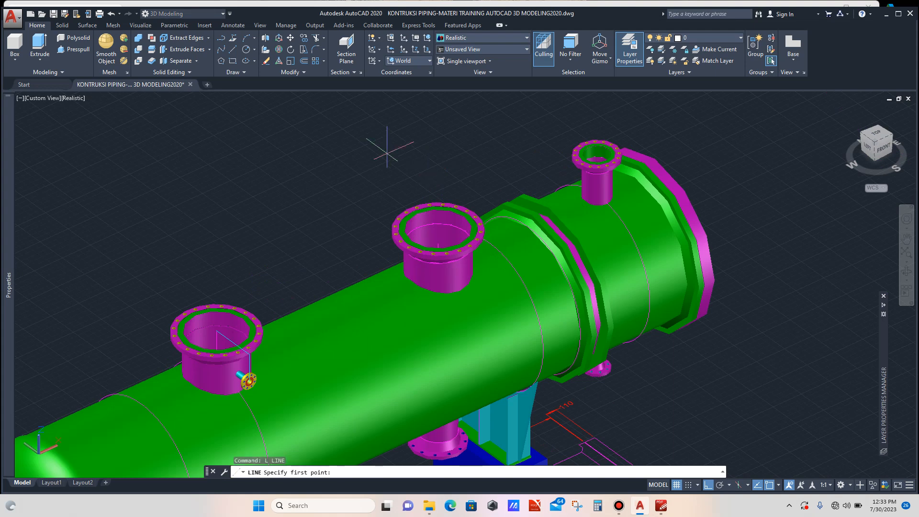
{"action": "left_click", "coordinate": [368, 140]}
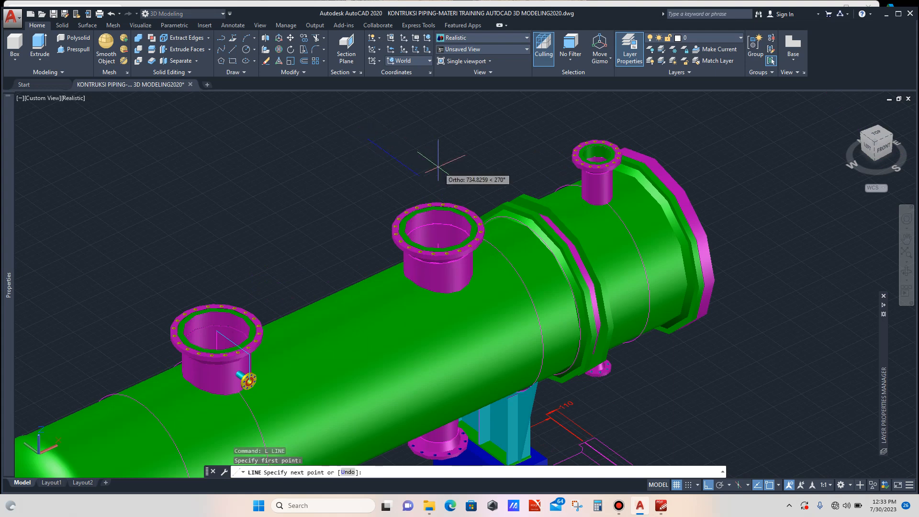
{"action": "key", "text": "Escape"}
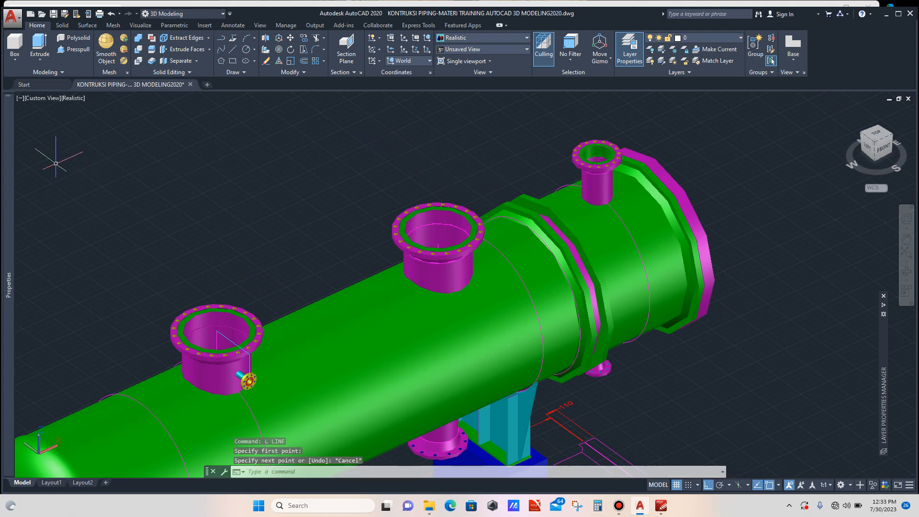
- Set the current drawing colour to Cyan
{"action": "mouse_move", "coordinate": [8, 284]}
{"action": "left_click", "coordinate": [131, 126]}
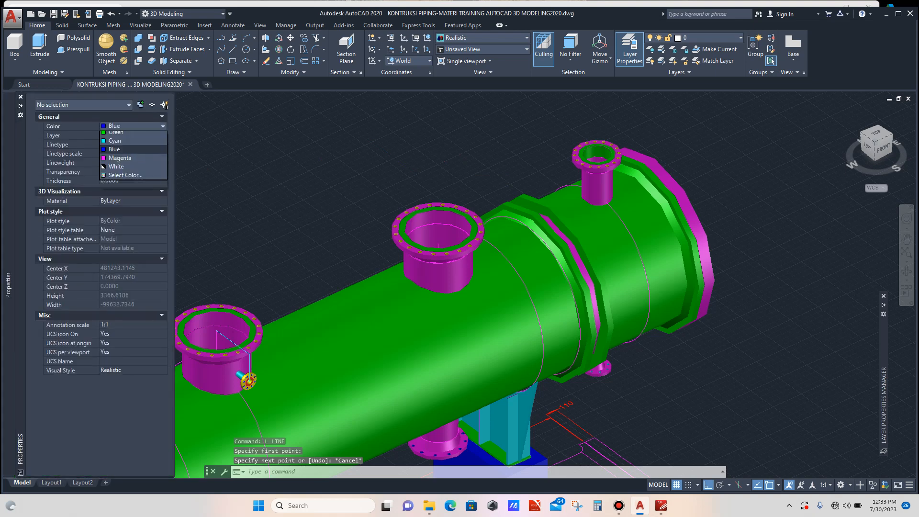
{"action": "left_click", "coordinate": [113, 186]}
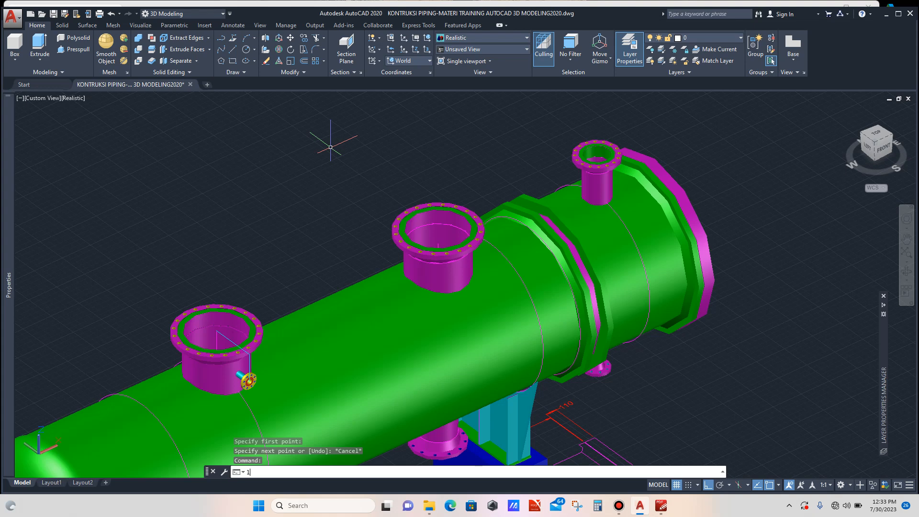
- Draw a 460 mm straight line from a point above the shell
{"action": "type", "text": "l"}
{"action": "key", "text": "Return"}
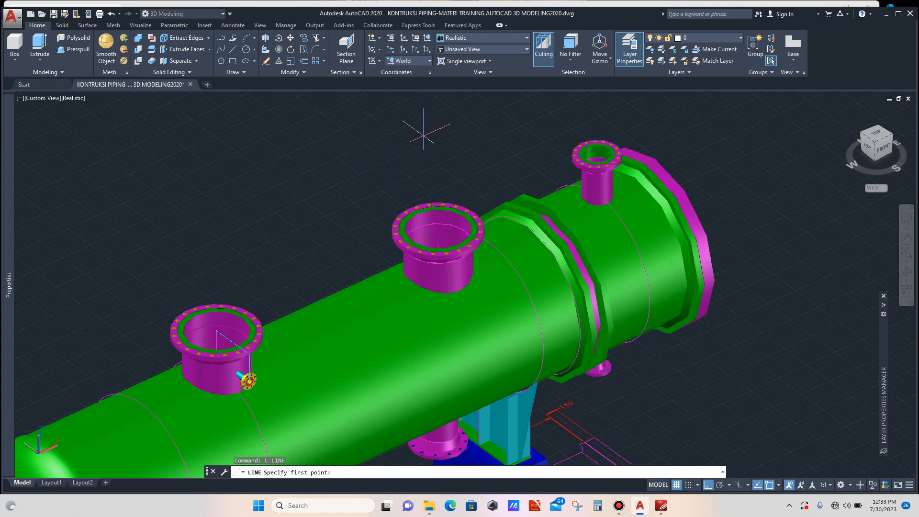
{"action": "left_click", "coordinate": [400, 136]}
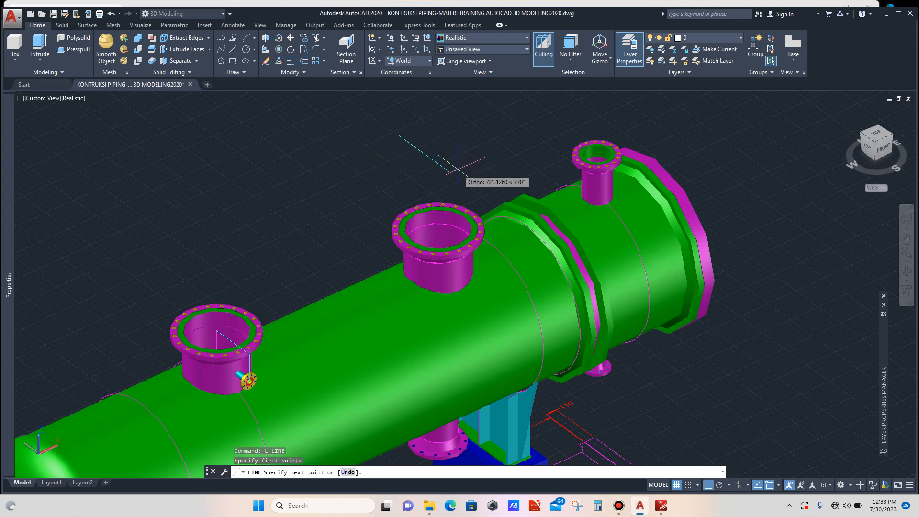
{"action": "type", "text": "460"}
{"action": "key", "text": "Return"}
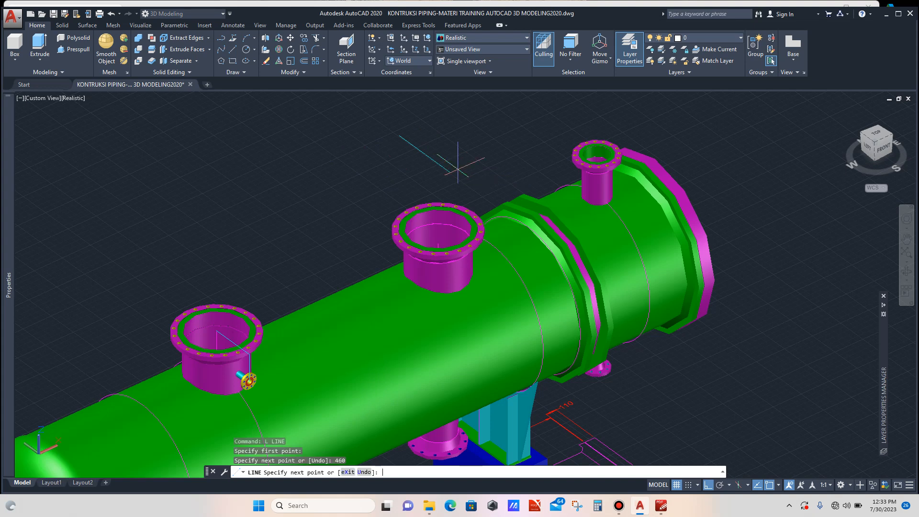
{"action": "key", "text": "Escape"}
{"action": "key", "text": "Escape"}
- Draw a line across the middle nozzle's flange face, snapping between two opposite points on its outer edge
{"action": "scroll", "coordinate": [434, 154], "scroll_direction": "up", "scroll_amount": 3}
{"action": "scroll", "coordinate": [434, 154], "scroll_direction": "down", "scroll_amount": 3}
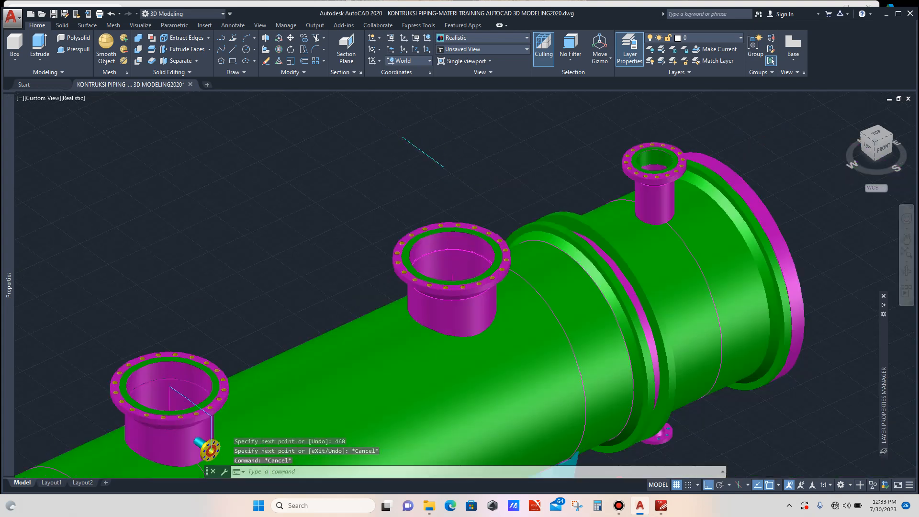
{"action": "scroll", "coordinate": [499, 239], "scroll_direction": "up", "scroll_amount": 6}
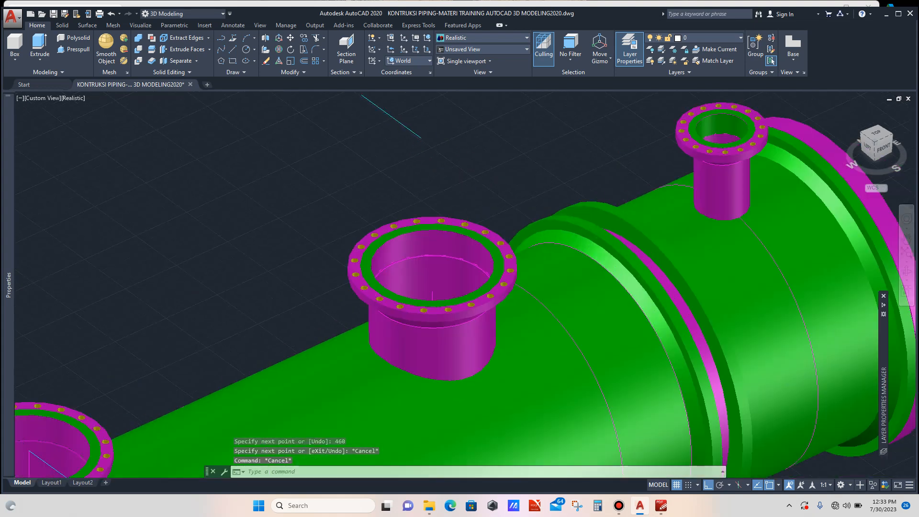
{"action": "scroll", "coordinate": [473, 240], "scroll_direction": "down", "scroll_amount": 5}
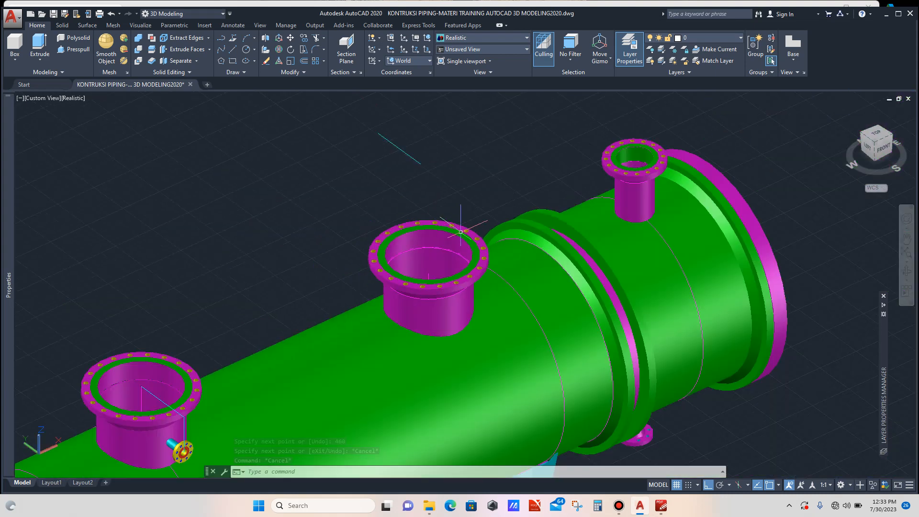
{"action": "scroll", "coordinate": [472, 225], "scroll_direction": "up", "scroll_amount": 5}
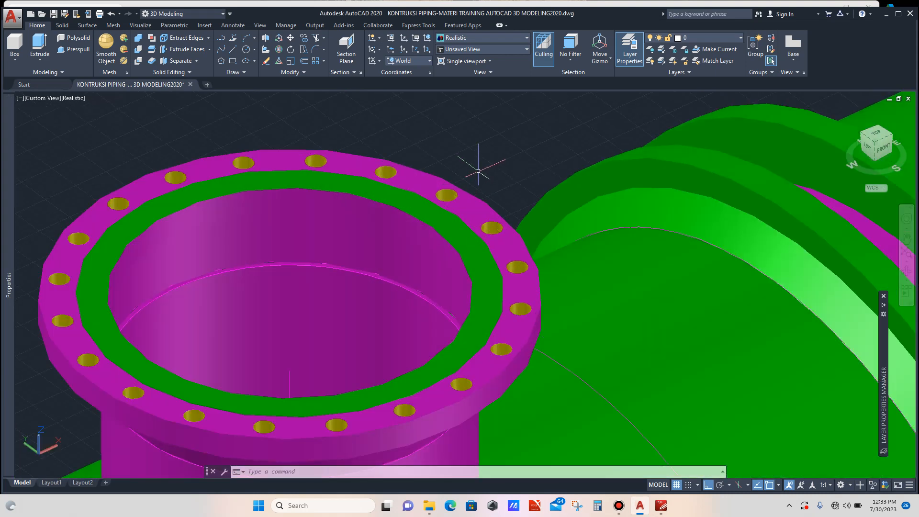
{"action": "type", "text": "1"}
{"action": "key", "text": "Return"}
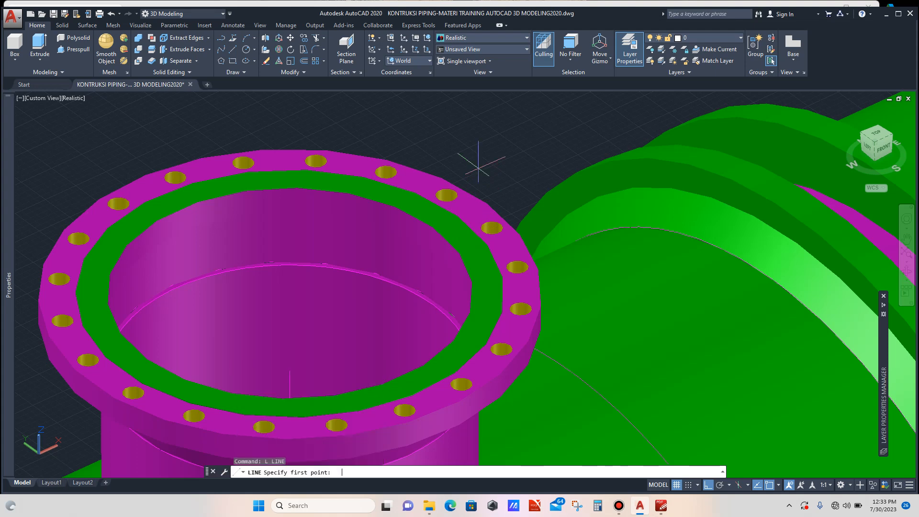
{"action": "scroll", "coordinate": [460, 216], "scroll_direction": "up", "scroll_amount": 2}
{"action": "scroll", "coordinate": [453, 216], "scroll_direction": "up", "scroll_amount": 4}
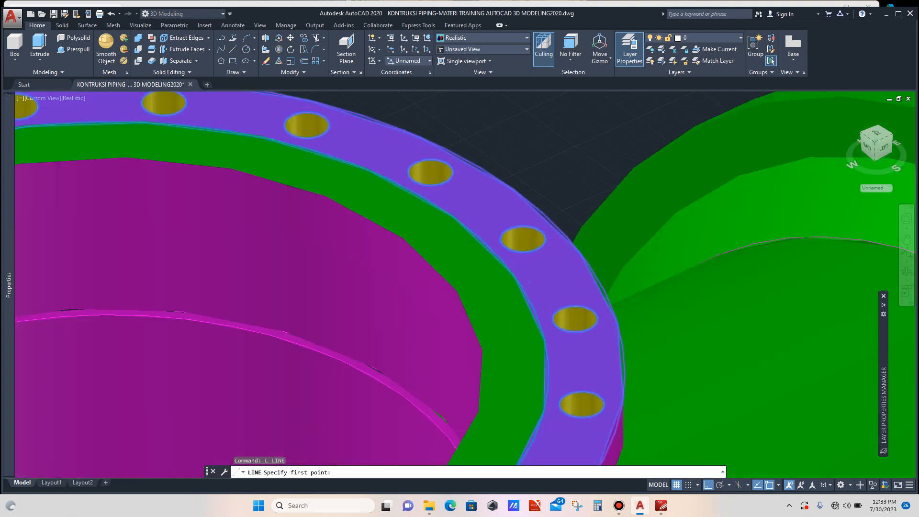
{"action": "scroll", "coordinate": [454, 215], "scroll_direction": "up", "scroll_amount": 3}
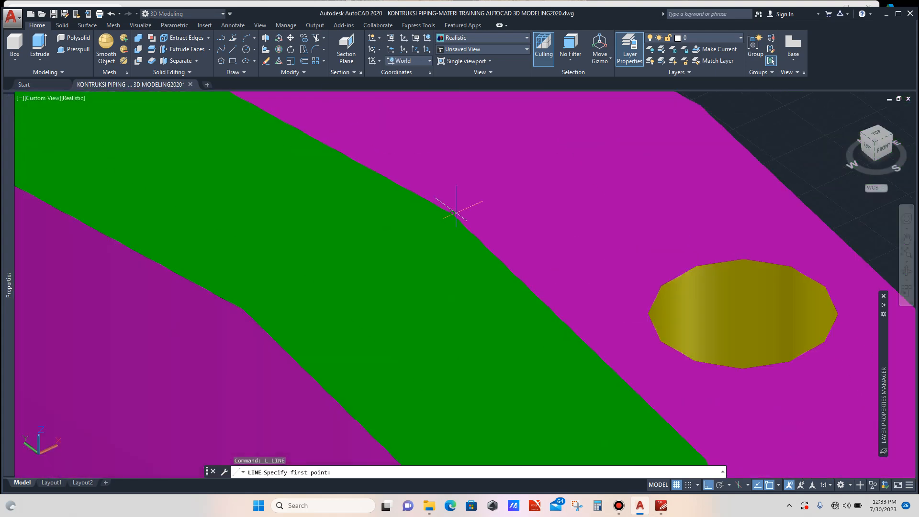
{"action": "left_click", "coordinate": [445, 209]}
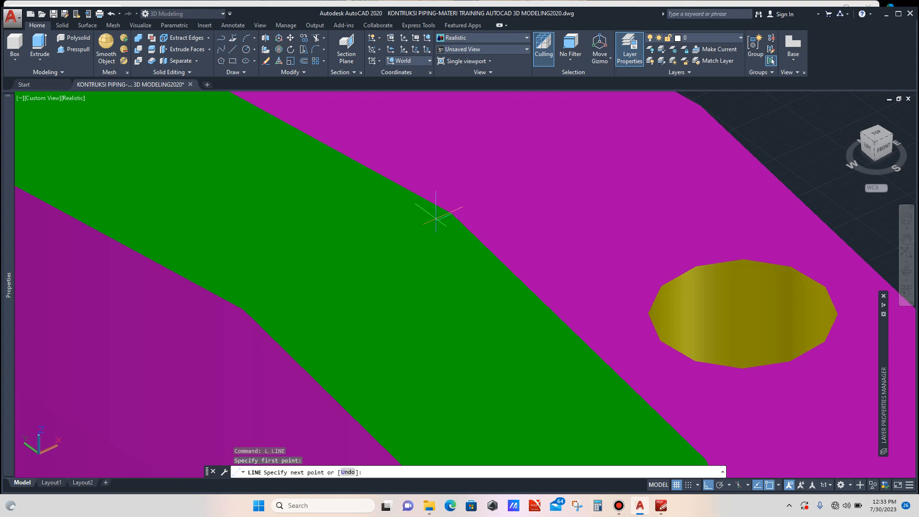
{"action": "scroll", "coordinate": [421, 249], "scroll_direction": "down", "scroll_amount": 6}
{"action": "scroll", "coordinate": [340, 290], "scroll_direction": "up", "scroll_amount": 5}
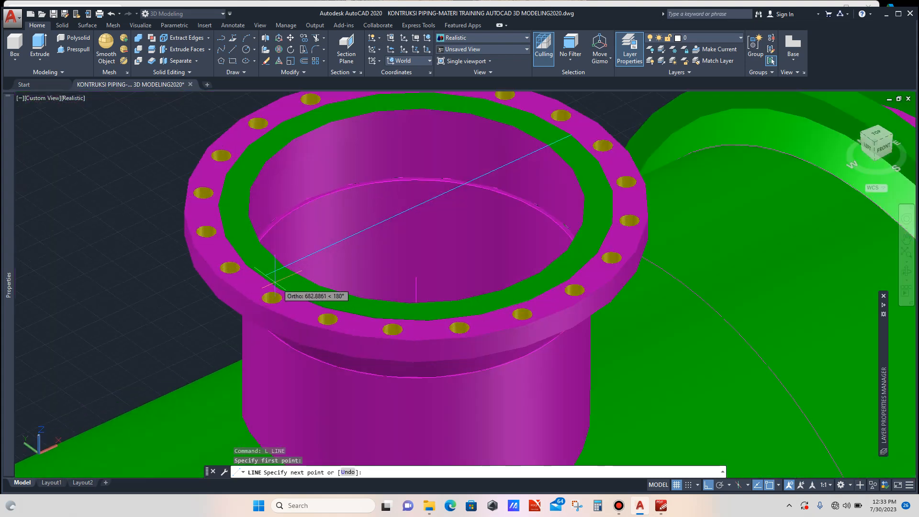
{"action": "scroll", "coordinate": [242, 272], "scroll_direction": "up", "scroll_amount": 3}
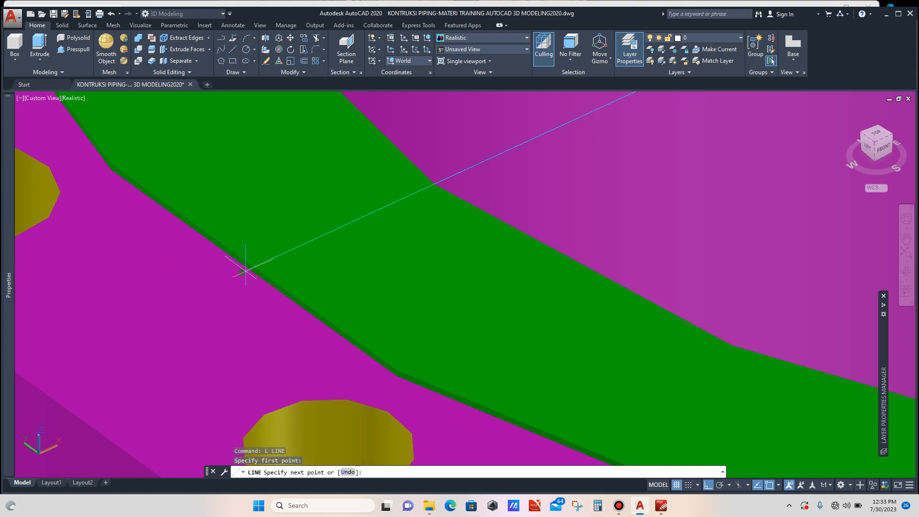
{"action": "scroll", "coordinate": [242, 271], "scroll_direction": "down", "scroll_amount": 2}
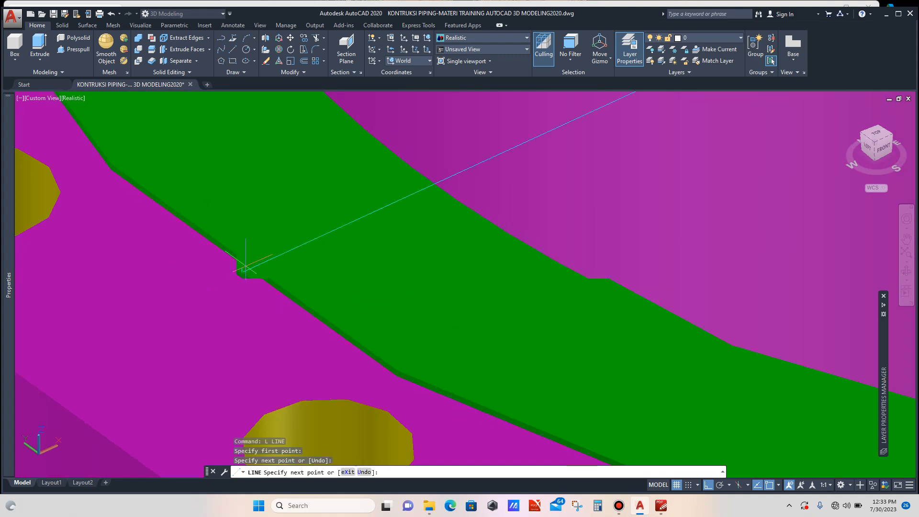
{"action": "left_click", "coordinate": [242, 264]}
{"action": "key", "text": "Escape"}
{"action": "scroll", "coordinate": [300, 264], "scroll_direction": "down", "scroll_amount": 4}
{"action": "scroll", "coordinate": [300, 264], "scroll_direction": "down", "scroll_amount": 8}
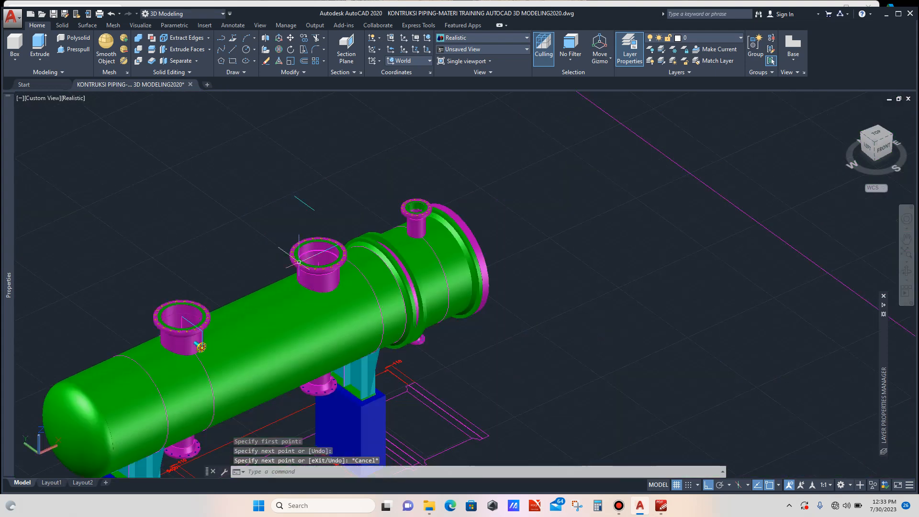
{"action": "scroll", "coordinate": [313, 197], "scroll_direction": "up", "scroll_amount": 5}
{"action": "left_click", "coordinate": [317, 190]}
{"action": "left_click", "coordinate": [293, 217]}
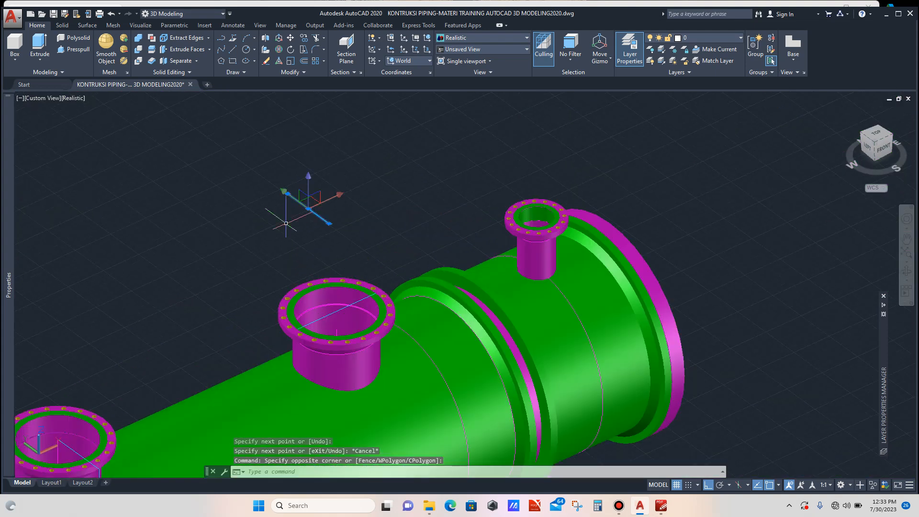
{"action": "mouse_move", "coordinate": [8, 207]}
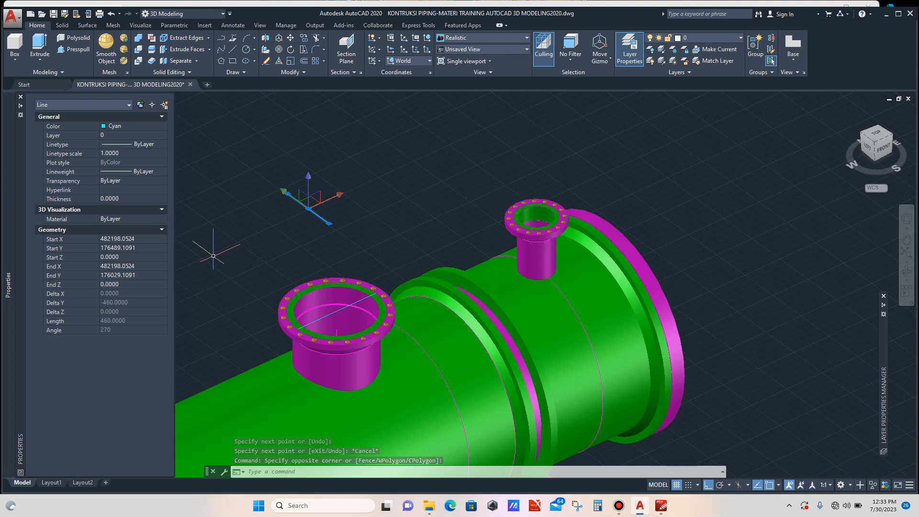
{"action": "type", "text": "m"}
{"action": "key", "text": "Return"}
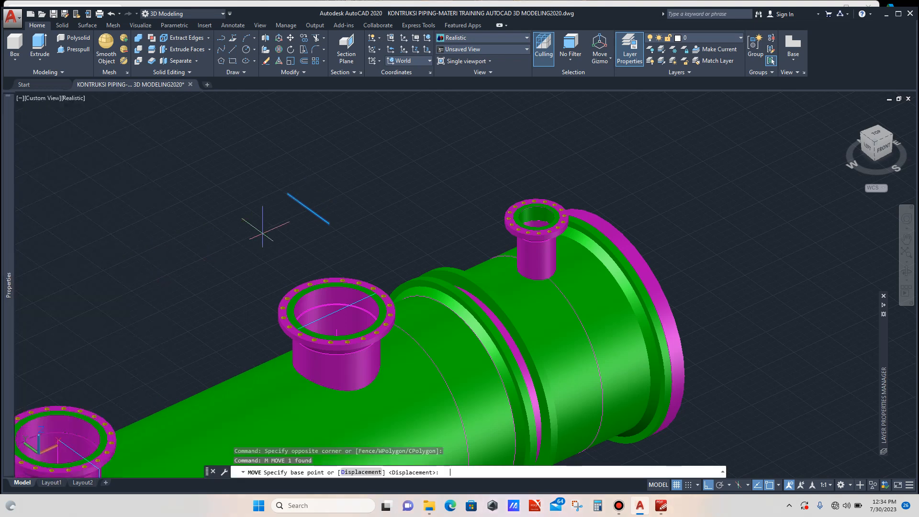
{"action": "left_click", "coordinate": [290, 192]}
{"action": "scroll", "coordinate": [359, 316], "scroll_direction": "up", "scroll_amount": 3}
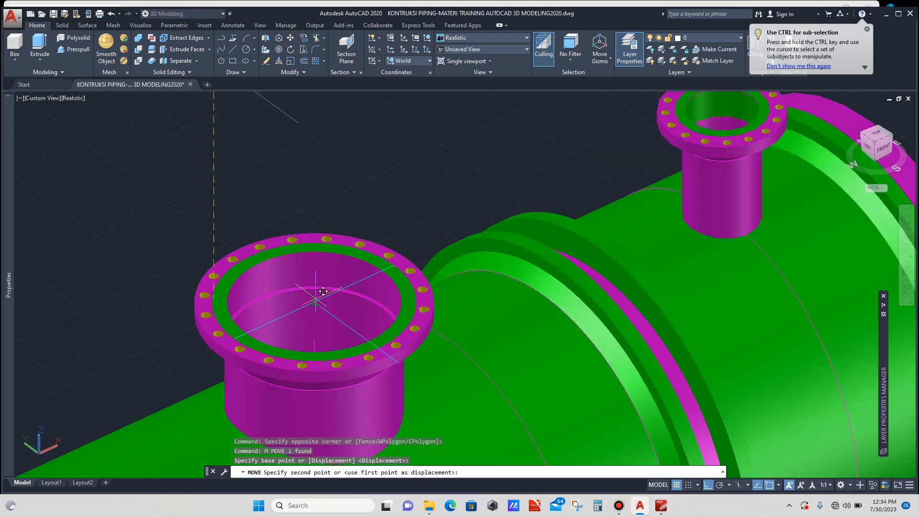
{"action": "key", "text": "Escape"}
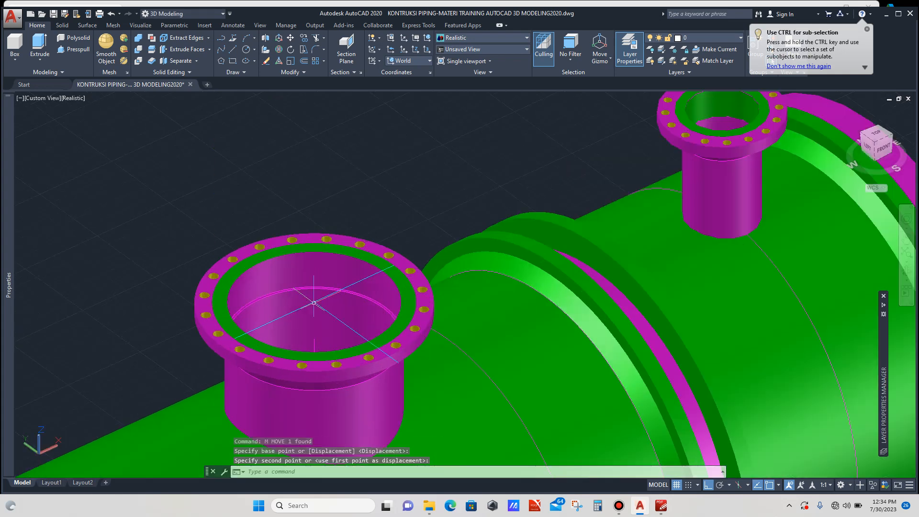
{"action": "scroll", "coordinate": [352, 247], "scroll_direction": "down", "scroll_amount": 4}
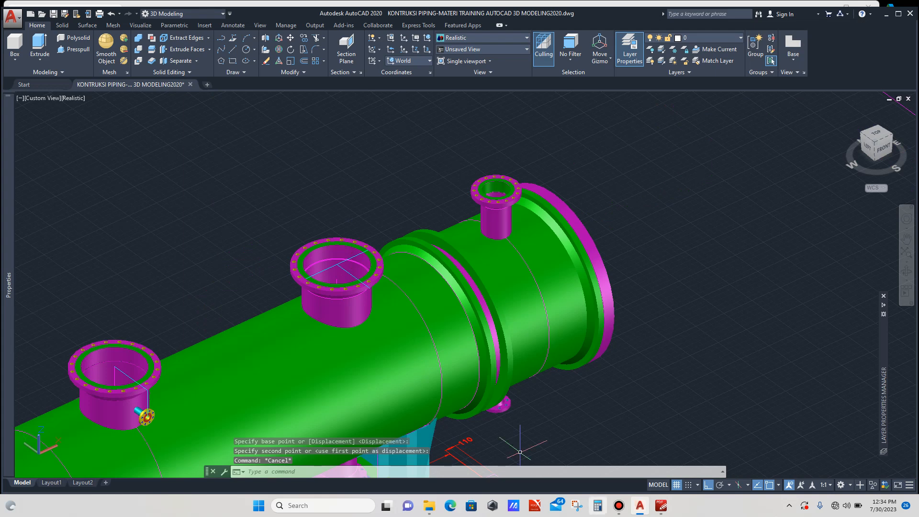
- Check the nozzle table in the assembly drawing, then draw a 290 mm vertical line downward from the middle nozzle's flange edge
{"action": "key", "text": "alt+Tab"}
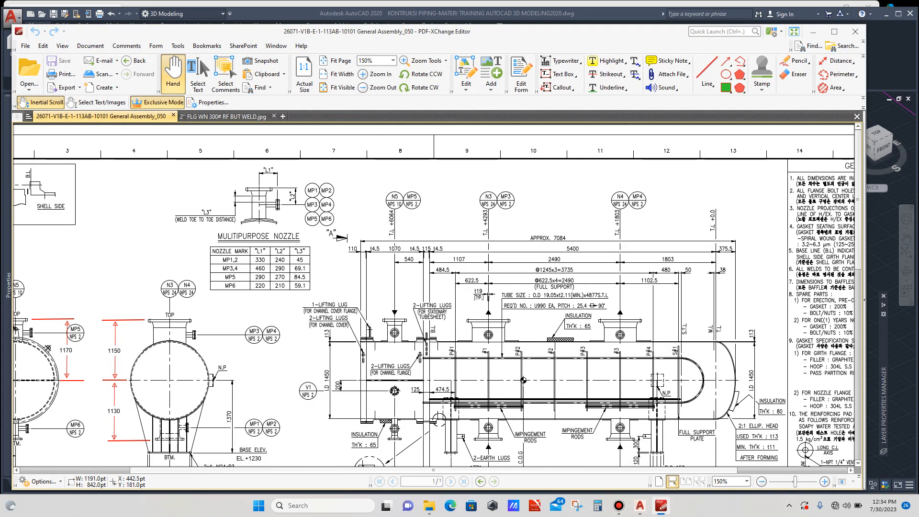
{"action": "left_click", "coordinate": [641, 505]}
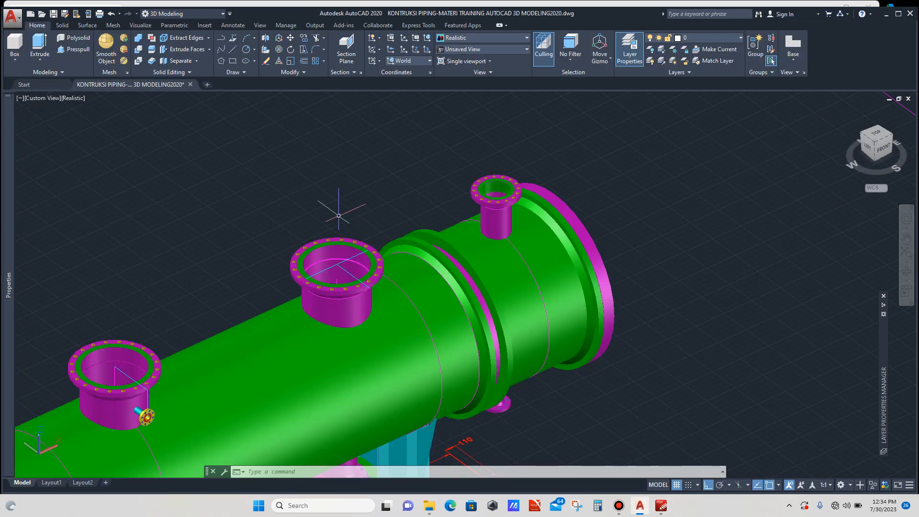
{"action": "type", "text": "l"}
{"action": "key", "text": "Return"}
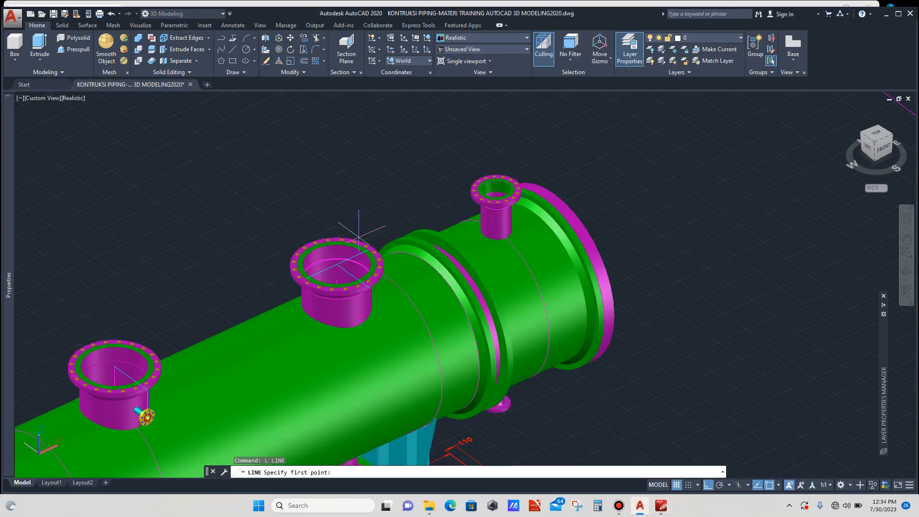
{"action": "scroll", "coordinate": [374, 279], "scroll_direction": "up", "scroll_amount": 3}
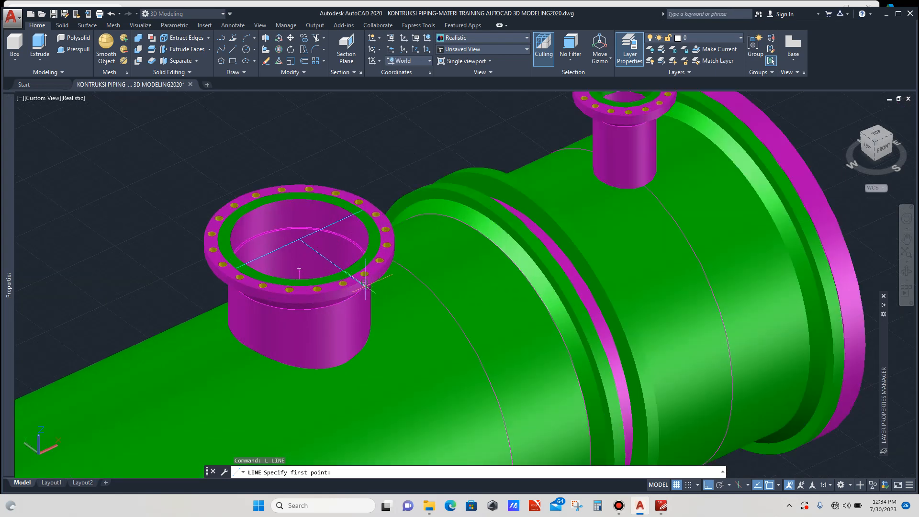
{"action": "scroll", "coordinate": [363, 282], "scroll_direction": "up", "scroll_amount": 3}
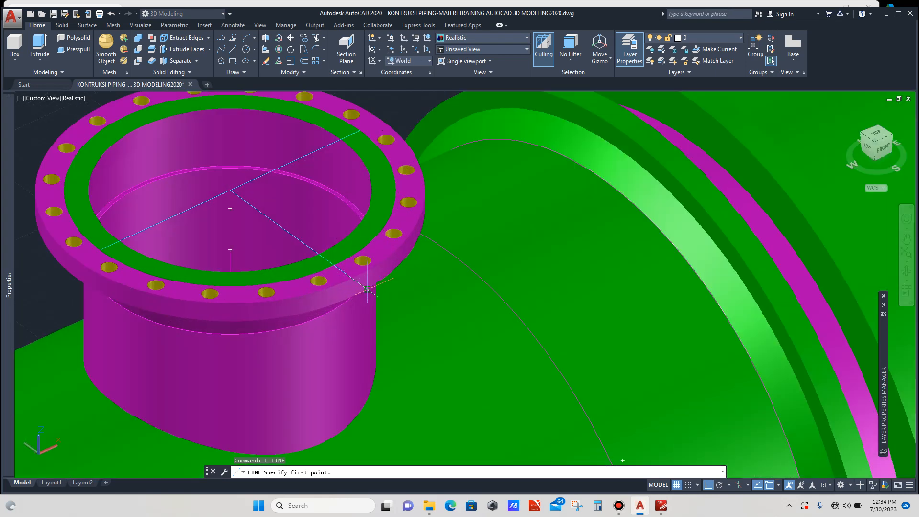
{"action": "left_click", "coordinate": [367, 289]}
{"action": "type", "text": "2"}
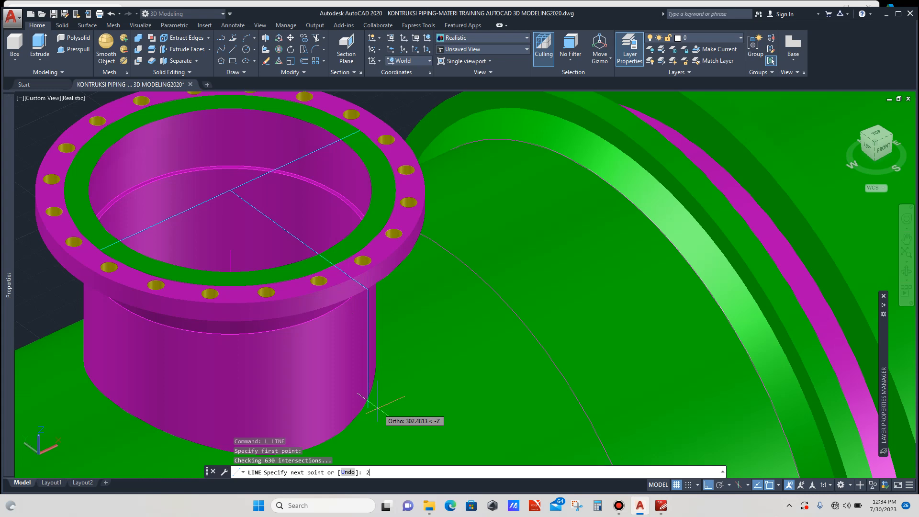
{"action": "type", "text": "90"}
{"action": "key", "text": "Return"}
{"action": "key", "text": "Escape"}
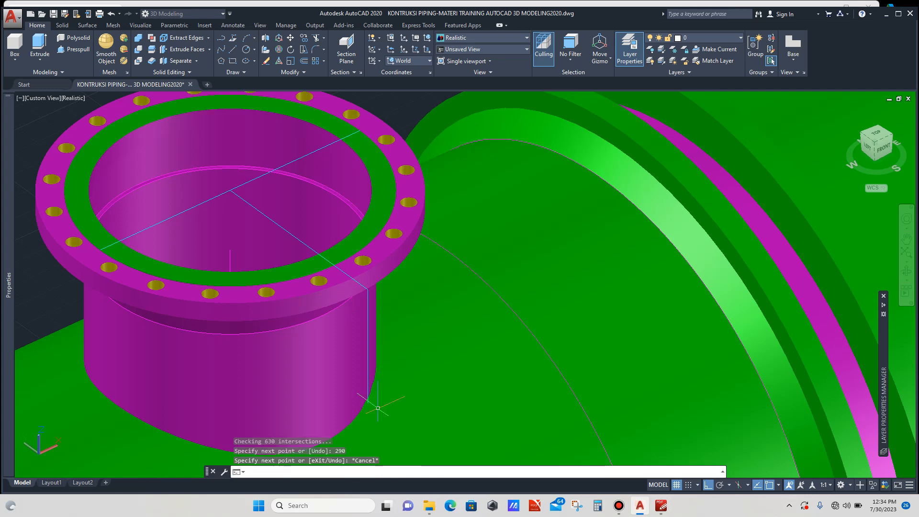
{"action": "scroll", "coordinate": [410, 236], "scroll_direction": "down", "scroll_amount": 4}
{"action": "scroll", "coordinate": [377, 246], "scroll_direction": "up", "scroll_amount": 5}
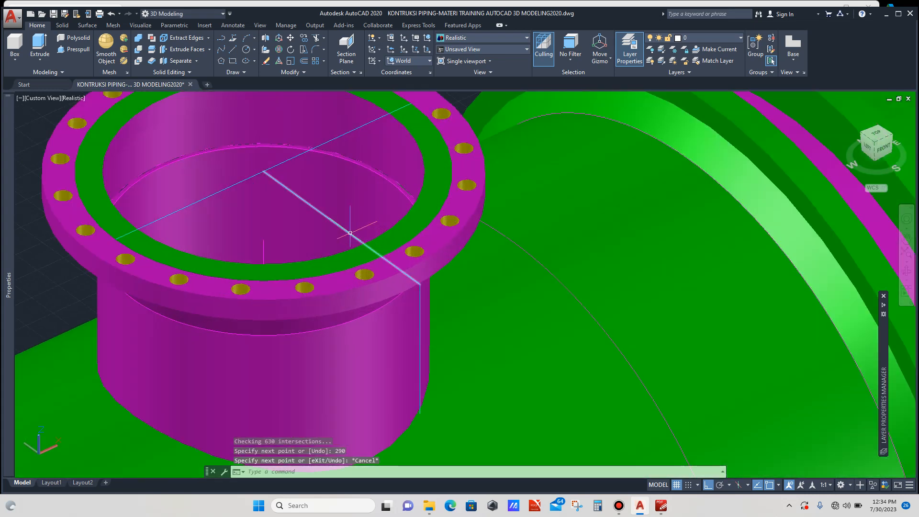
{"action": "left_click", "coordinate": [340, 227]}
{"action": "scroll", "coordinate": [340, 230], "scroll_direction": "down", "scroll_amount": 5}
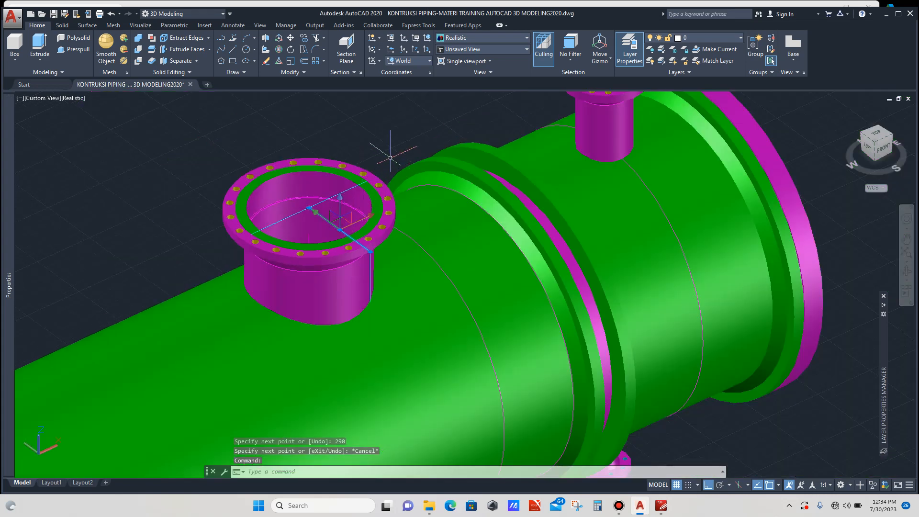
{"action": "type", "text": "m"}
{"action": "key", "text": "Return"}
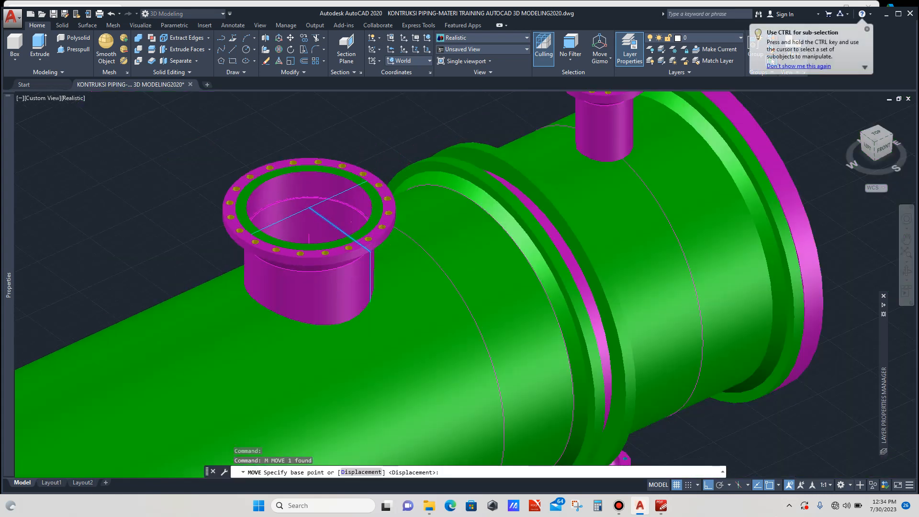
{"action": "scroll", "coordinate": [369, 248], "scroll_direction": "up", "scroll_amount": 3}
{"action": "left_click", "coordinate": [368, 246]}
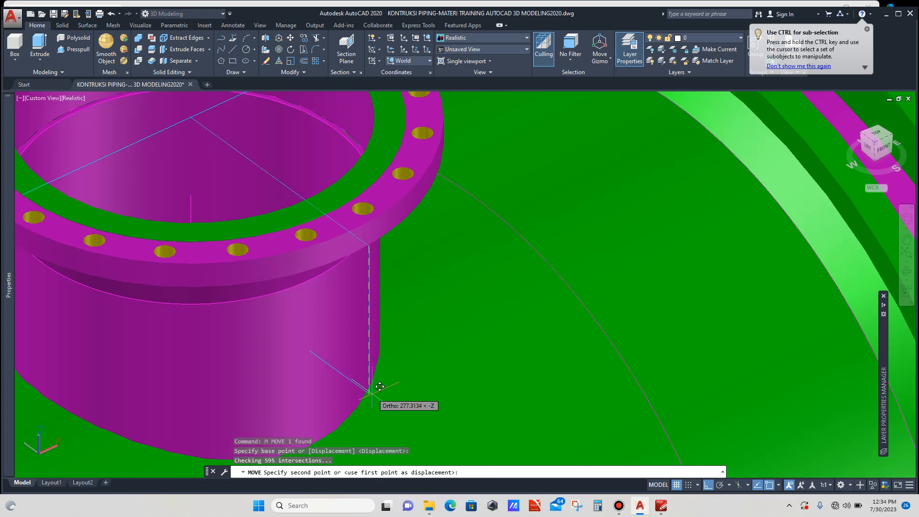
{"action": "key", "text": "Escape"}
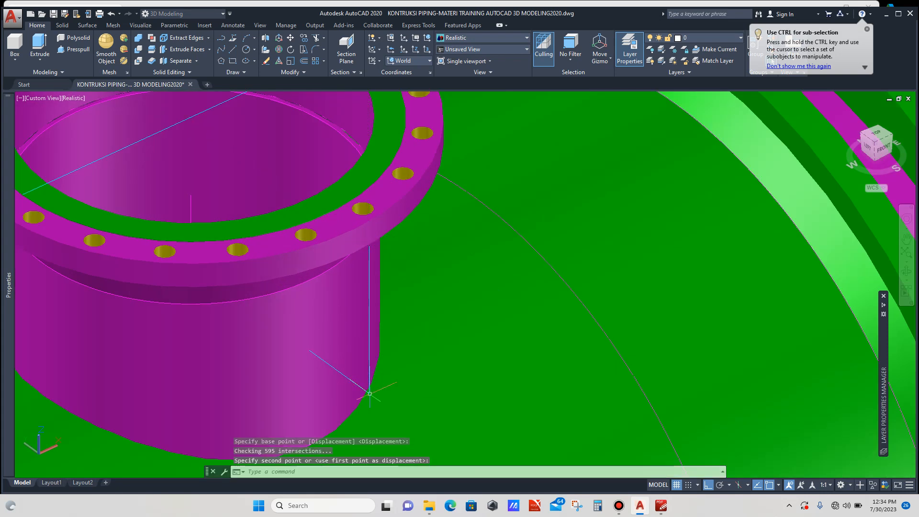
{"action": "scroll", "coordinate": [383, 239], "scroll_direction": "down", "scroll_amount": 5}
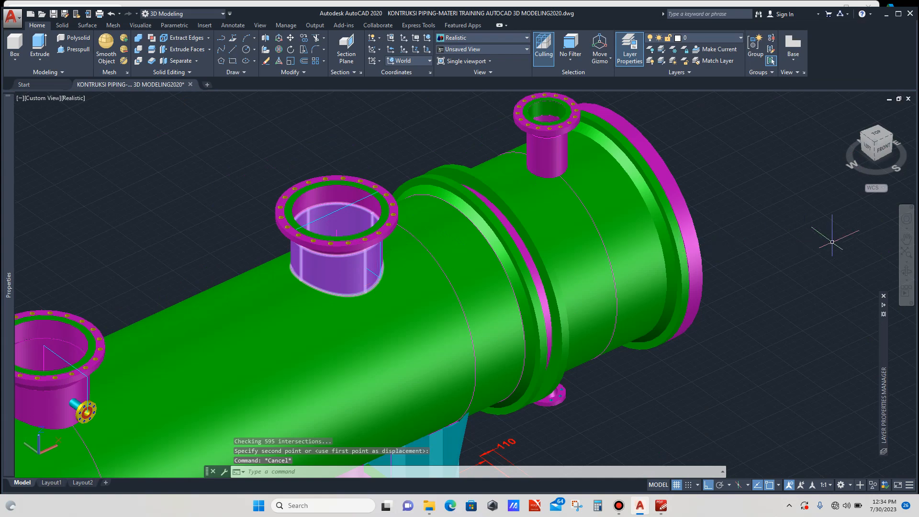
- Copy the middle nozzle's pipe solid and its face line to an empty spot above the exchanger
{"action": "left_click", "coordinate": [907, 271]}
{"action": "left_click_drag", "start_coordinate": [432, 335], "coordinate": [410, 325]}
{"action": "middle_click_drag", "start_coordinate": [410, 325], "coordinate": [410, 324], "text": "shift"}
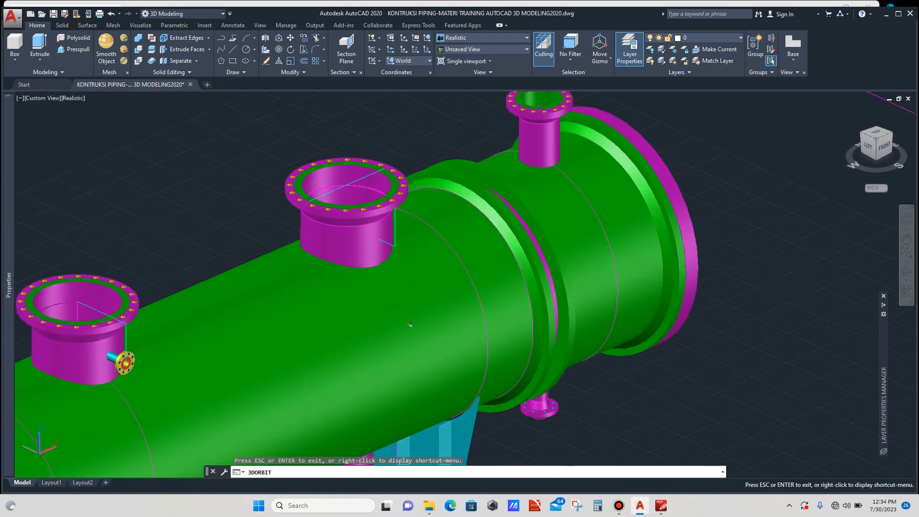
{"action": "scroll", "coordinate": [410, 324], "scroll_direction": "up", "scroll_amount": 3}
{"action": "scroll", "coordinate": [402, 235], "scroll_direction": "down", "scroll_amount": 3}
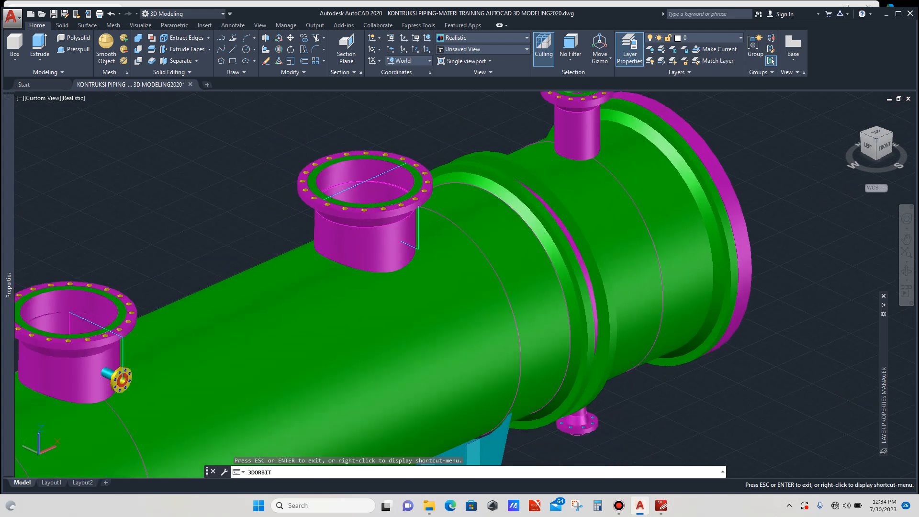
{"action": "key", "text": "Escape"}
{"action": "scroll", "coordinate": [402, 235], "scroll_direction": "up", "scroll_amount": 5}
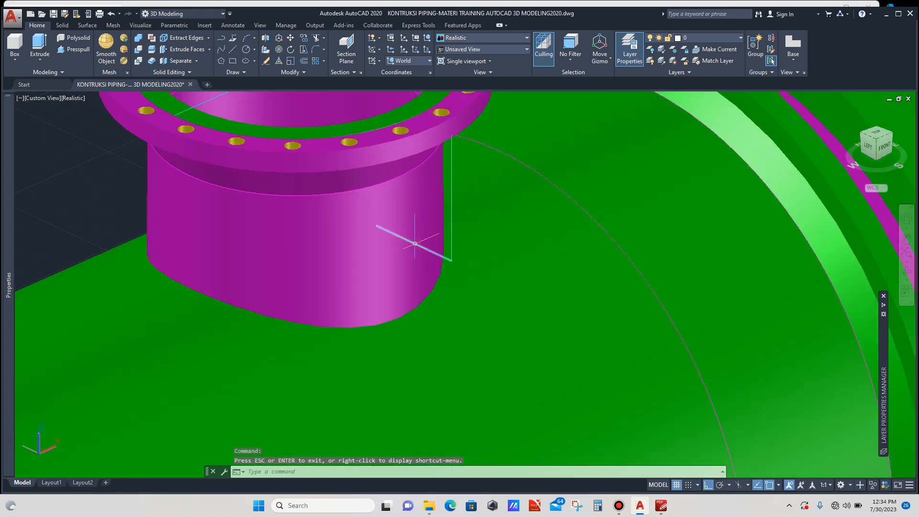
{"action": "left_click", "coordinate": [411, 206]}
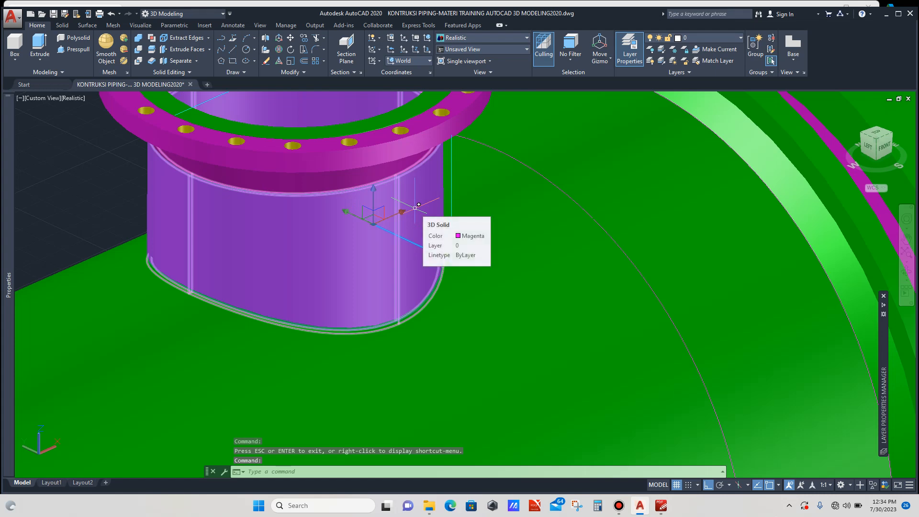
{"action": "scroll", "coordinate": [419, 205], "scroll_direction": "down", "scroll_amount": 8}
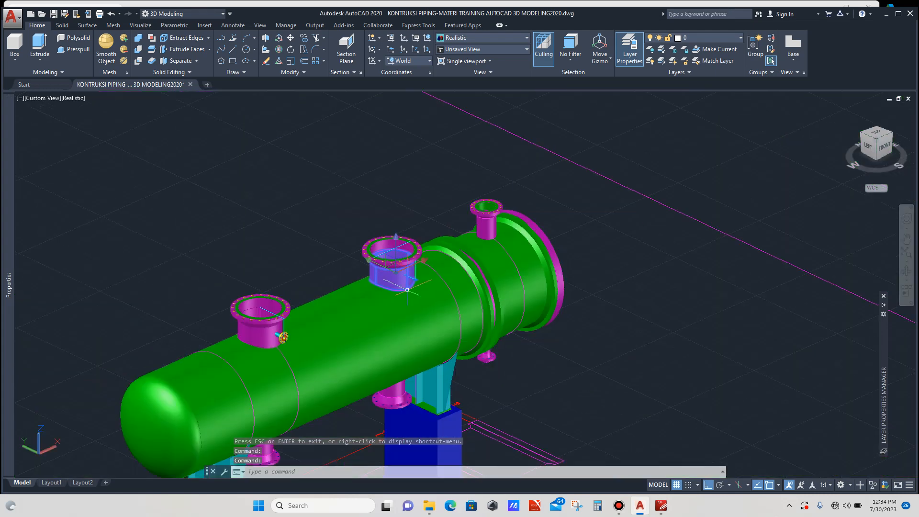
{"action": "type", "text": "Co"}
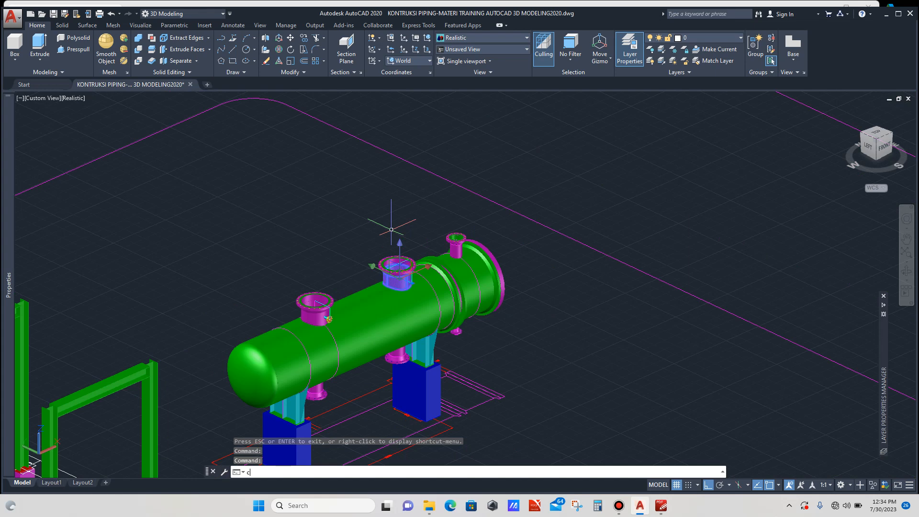
{"action": "key", "text": "Return"}
{"action": "left_click", "coordinate": [413, 239]}
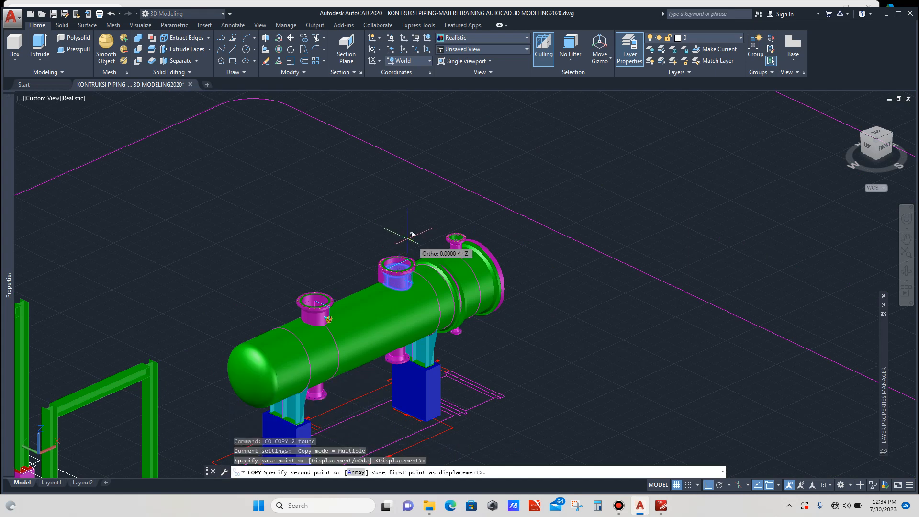
{"action": "left_click", "coordinate": [254, 161]}
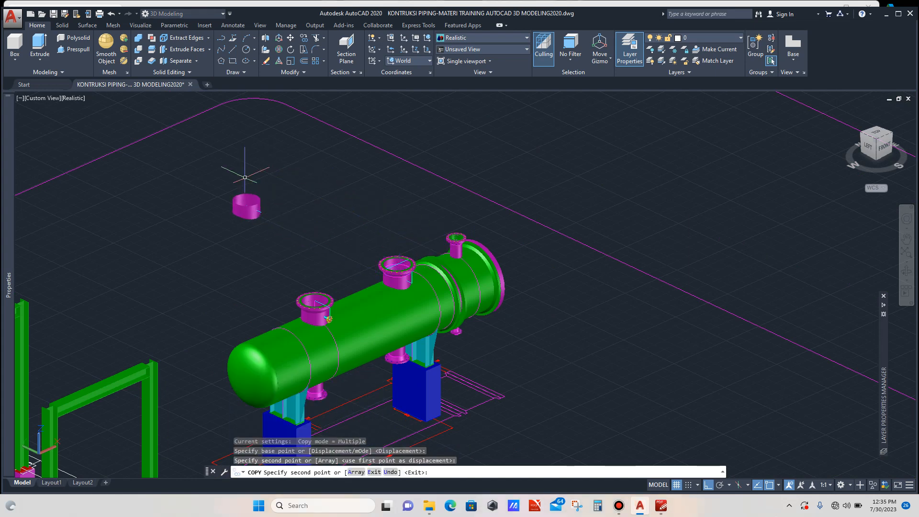
{"action": "key", "text": "Escape"}
- Draw a horizontal line outward from the end of the copied nozzle's face line
{"action": "scroll", "coordinate": [265, 209], "scroll_direction": "up", "scroll_amount": 6}
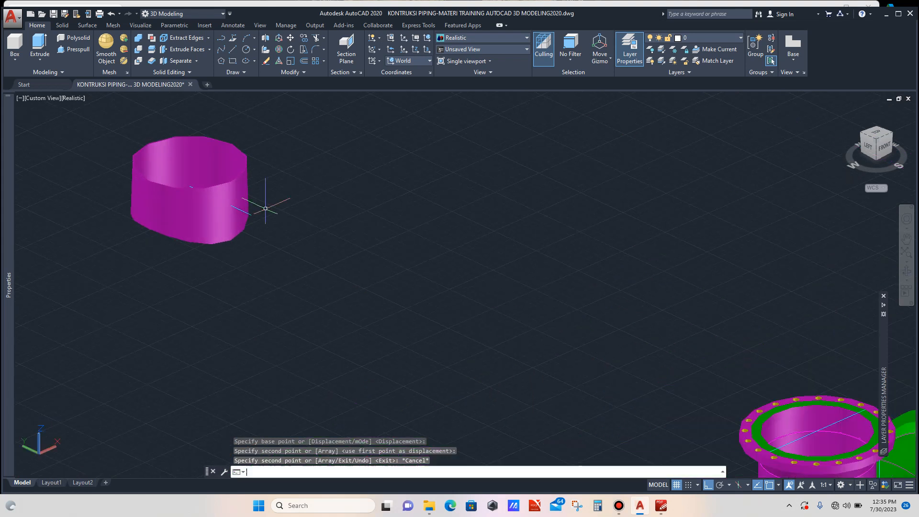
{"action": "type", "text": "l"}
{"action": "key", "text": "Return"}
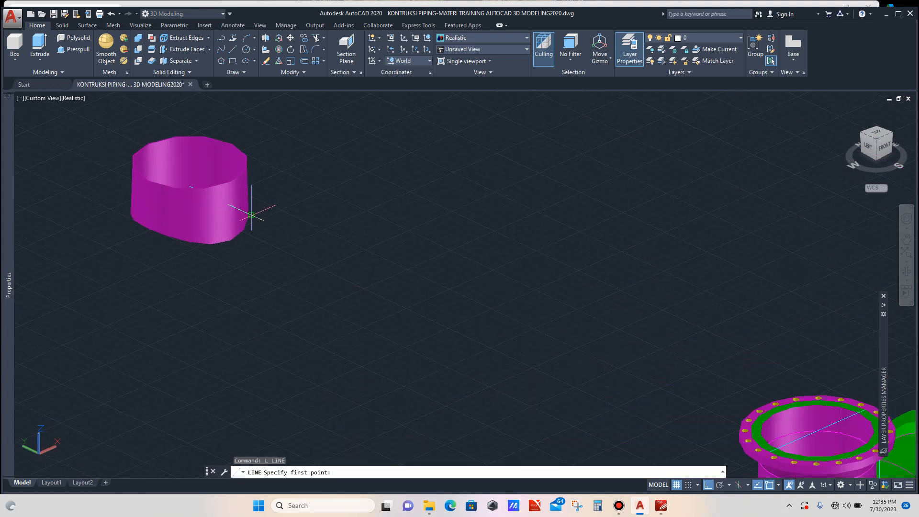
{"action": "left_click", "coordinate": [251, 215]}
{"action": "left_click", "coordinate": [354, 170]}
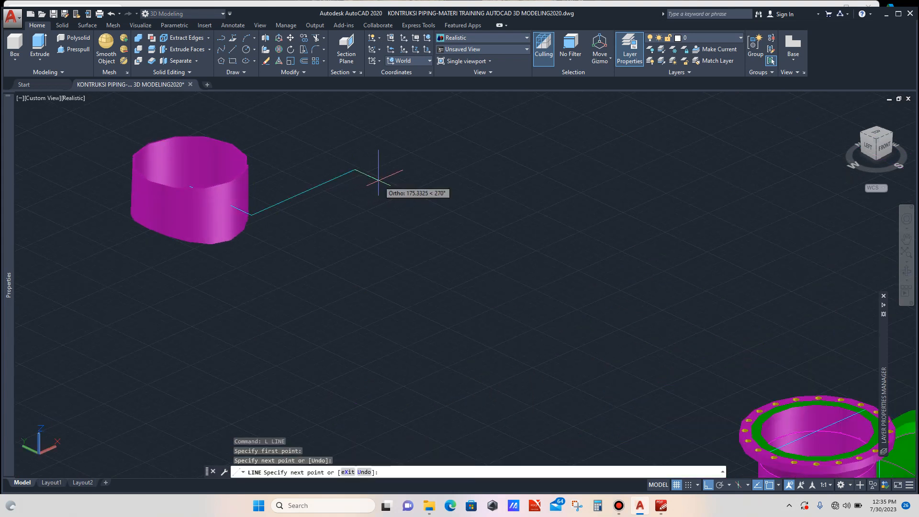
{"action": "key", "text": "Escape"}
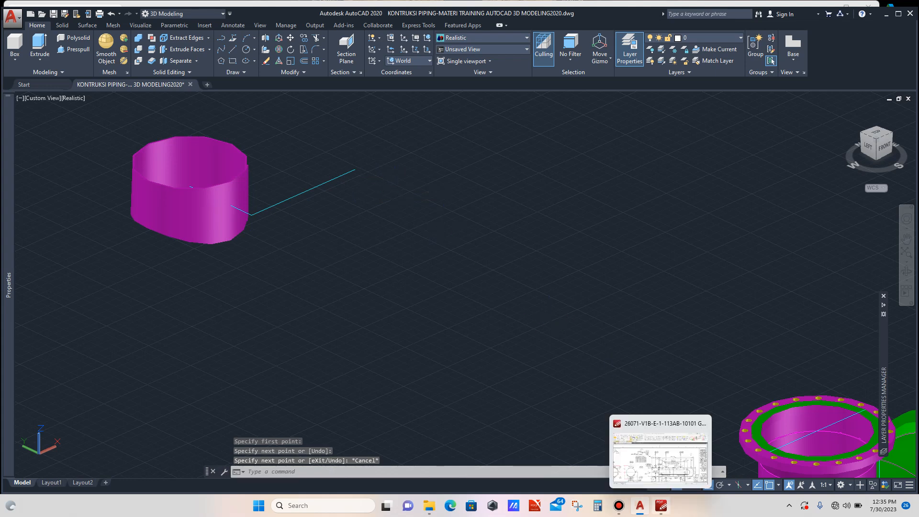
- Check the 2" weldneck flange drawing, then draw a 69.5 mm vertical line upward from the new line's end
{"action": "left_click", "coordinate": [663, 452]}
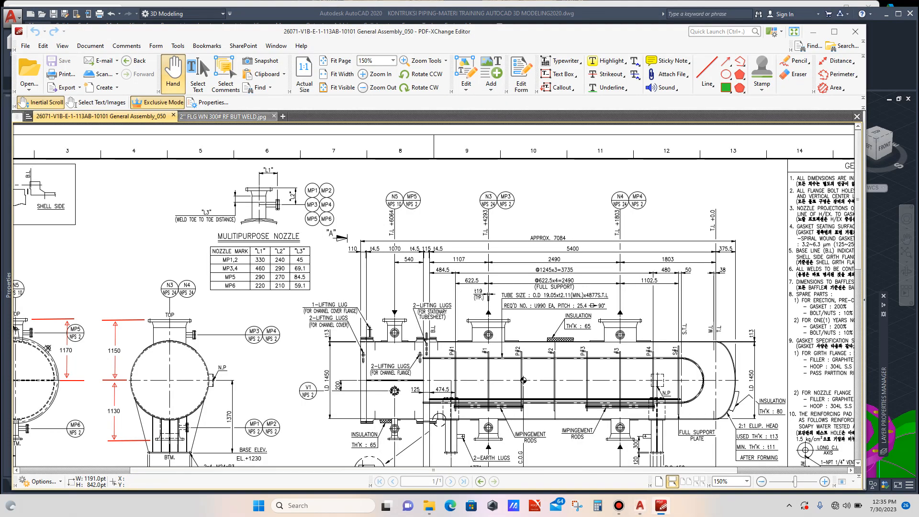
{"action": "left_click", "coordinate": [223, 116]}
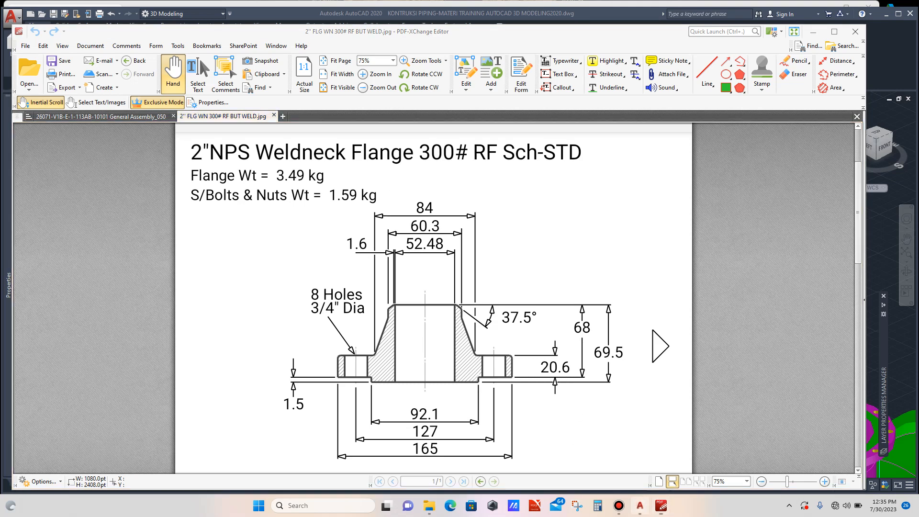
{"action": "left_click", "coordinate": [640, 506]}
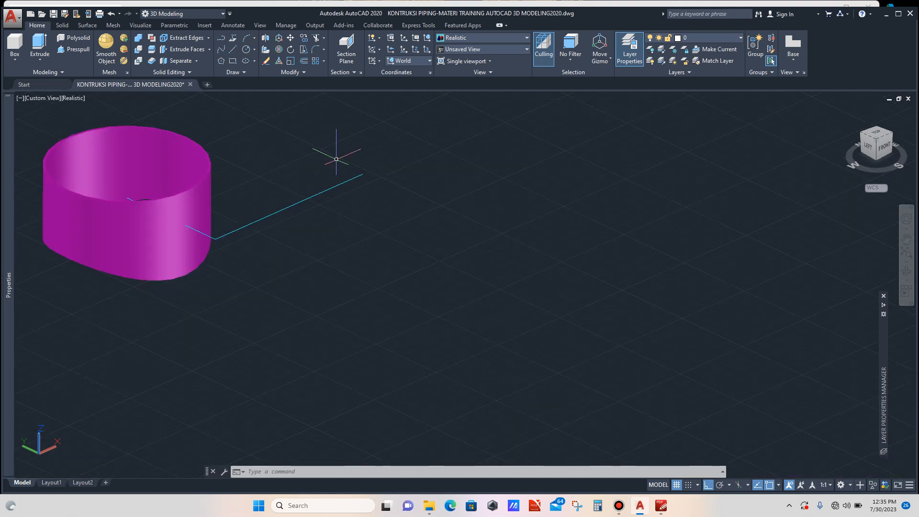
{"action": "type", "text": "L"}
{"action": "key", "text": "Return"}
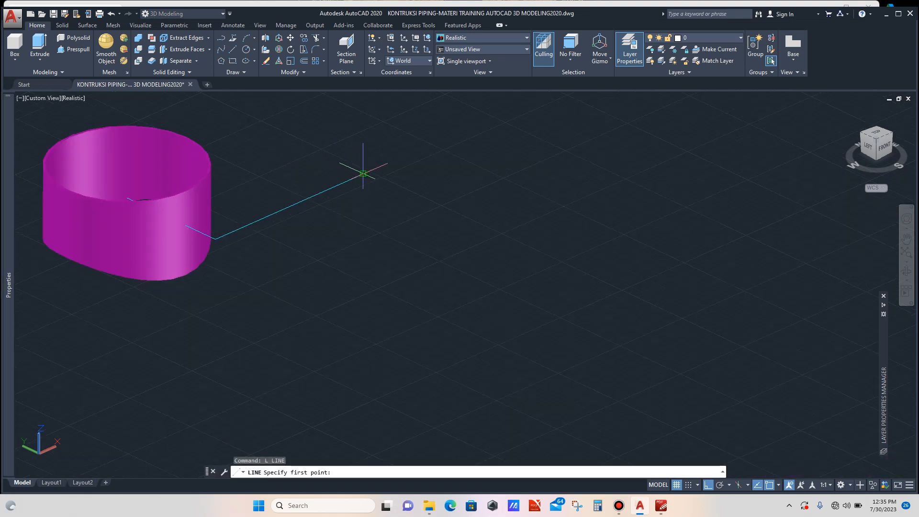
{"action": "left_click", "coordinate": [363, 174]}
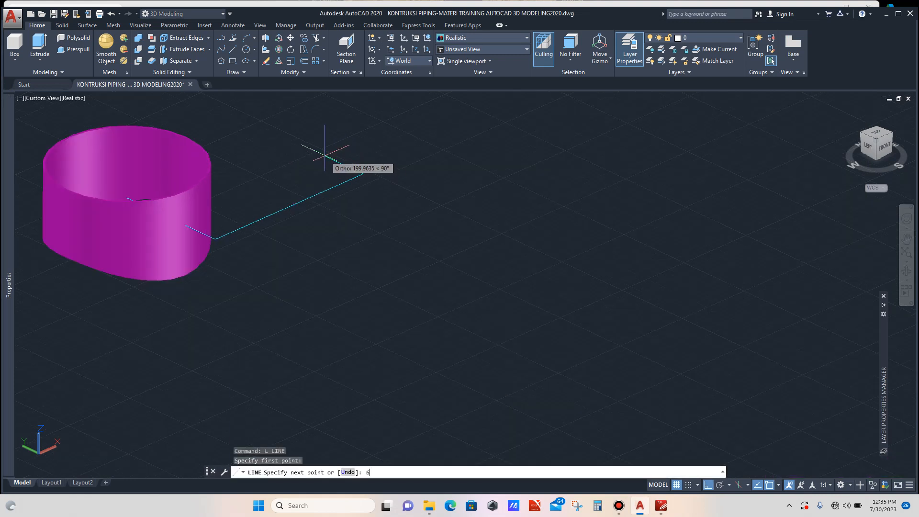
{"action": "type", "text": "69.5"}
{"action": "key", "text": "Return"}
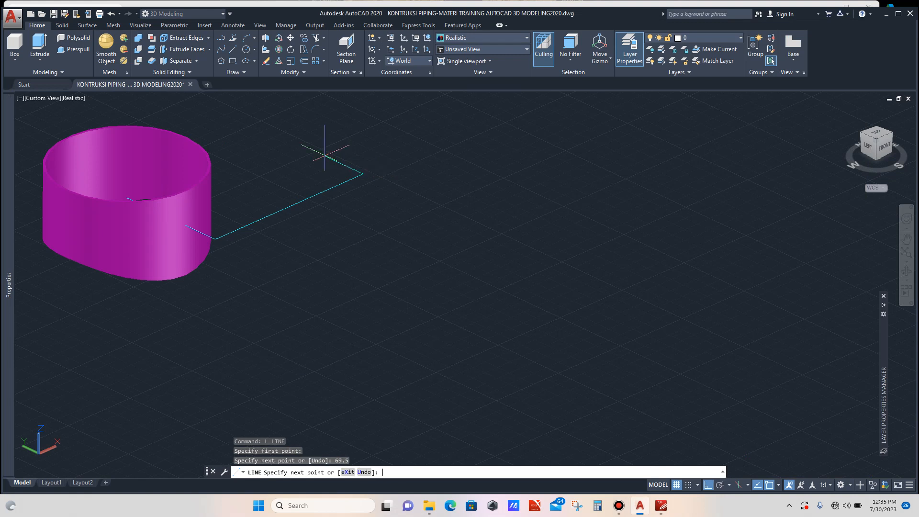
{"action": "key", "text": "Escape"}
{"action": "scroll", "coordinate": [349, 173], "scroll_direction": "up", "scroll_amount": 5}
{"action": "left_click", "coordinate": [349, 182]}
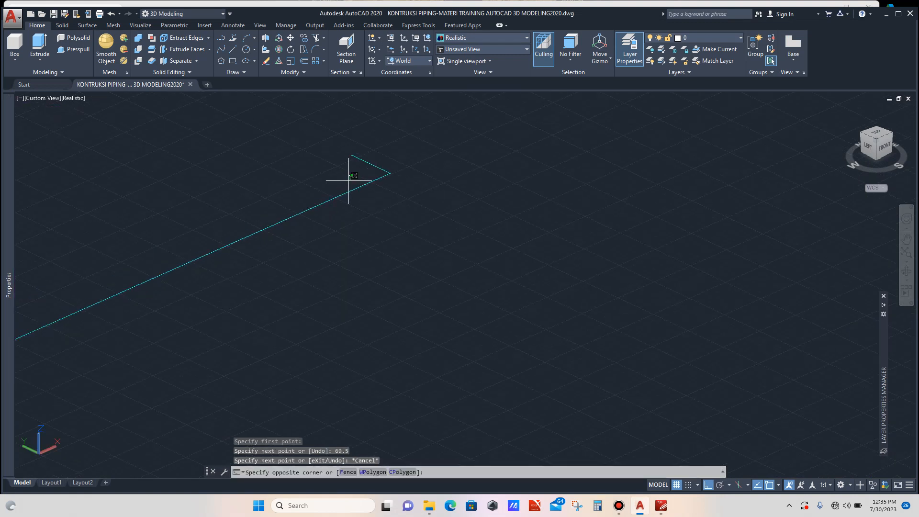
{"action": "left_click", "coordinate": [338, 208]}
{"action": "type", "text": "m"}
{"action": "key", "text": "Return"}
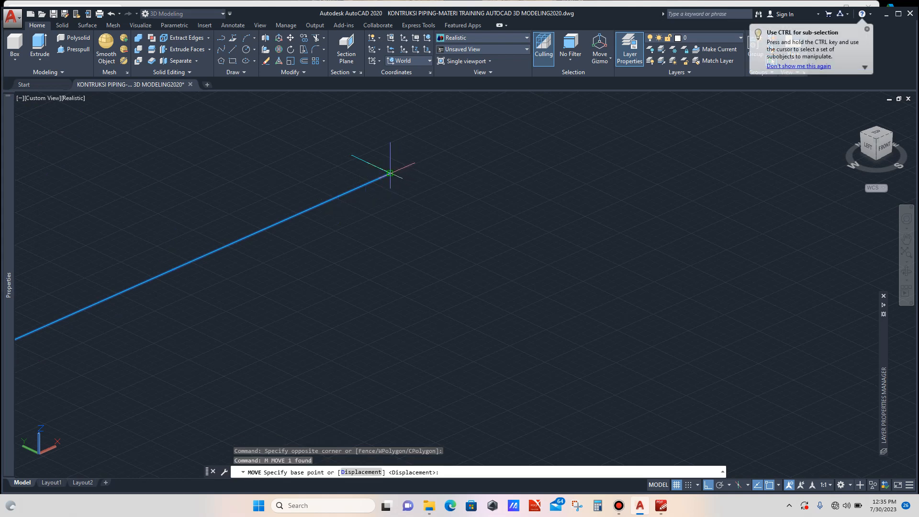
{"action": "left_click", "coordinate": [390, 173]}
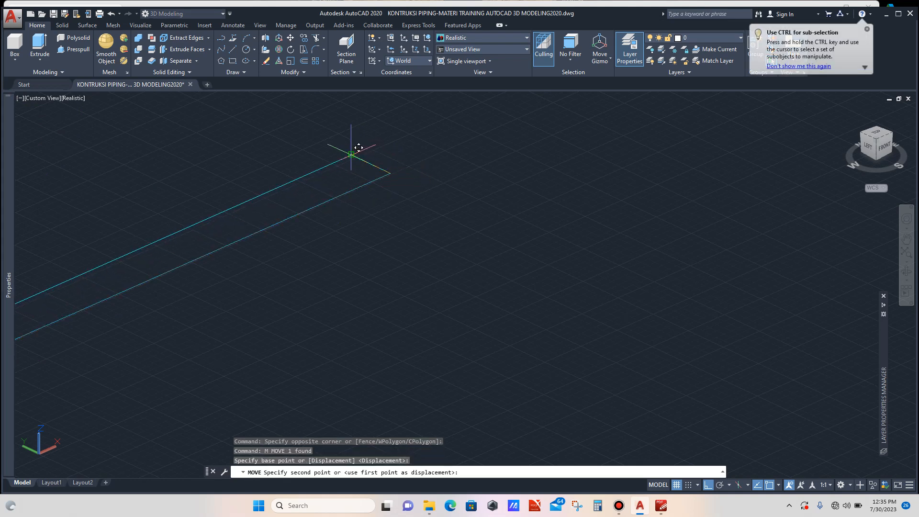
{"action": "key", "text": "Escape"}
- Trim the stub of the nozzle face line that extends past the new horizontal line
{"action": "scroll", "coordinate": [358, 148], "scroll_direction": "down", "scroll_amount": 4}
{"action": "scroll", "coordinate": [349, 178], "scroll_direction": "up", "scroll_amount": 3}
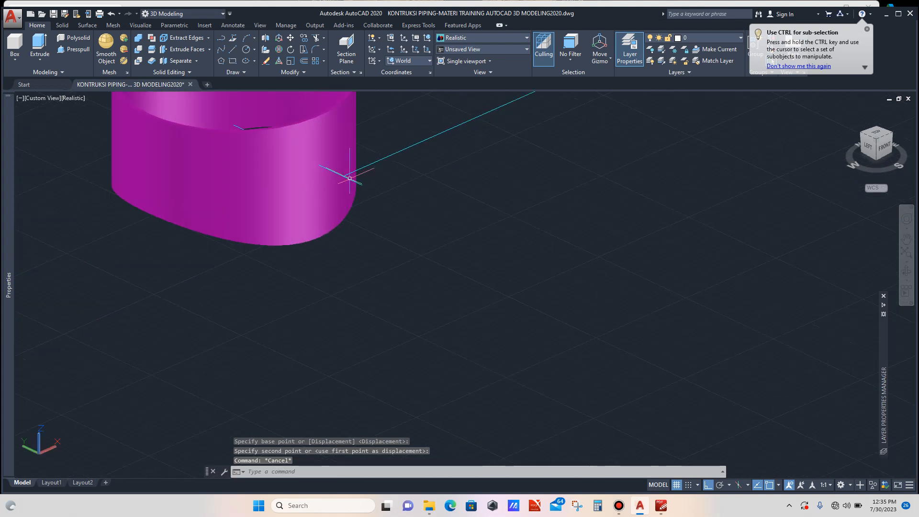
{"action": "scroll", "coordinate": [350, 178], "scroll_direction": "up", "scroll_amount": 2}
{"action": "left_click", "coordinate": [386, 154]}
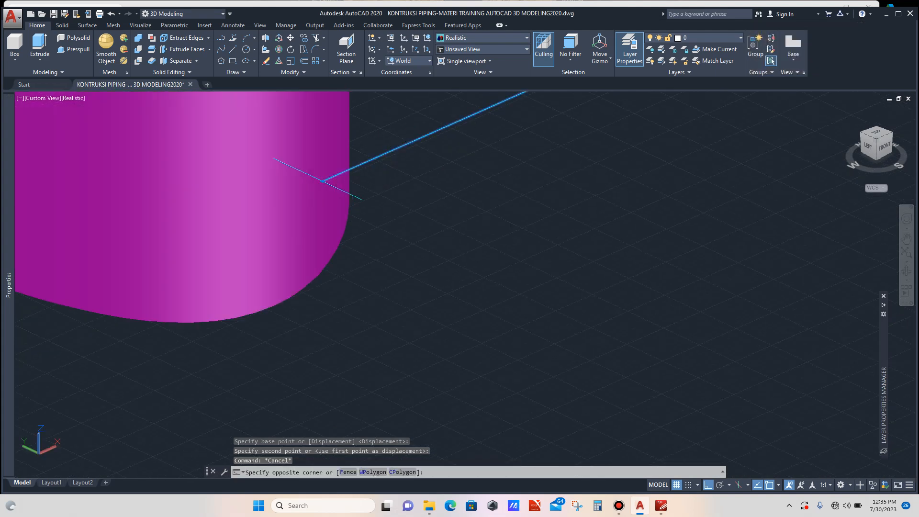
{"action": "left_click", "coordinate": [383, 172]}
{"action": "type", "text": "tr"}
{"action": "key", "text": "Return"}
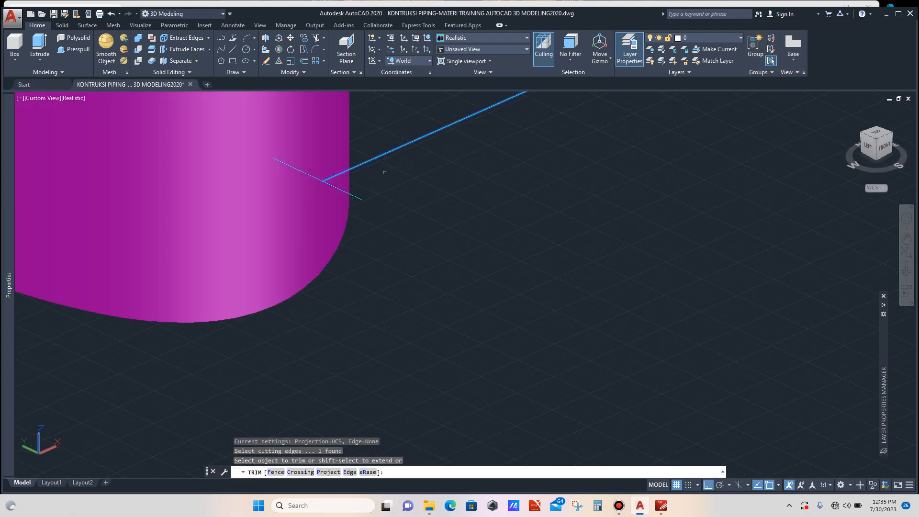
{"action": "left_click", "coordinate": [358, 198]}
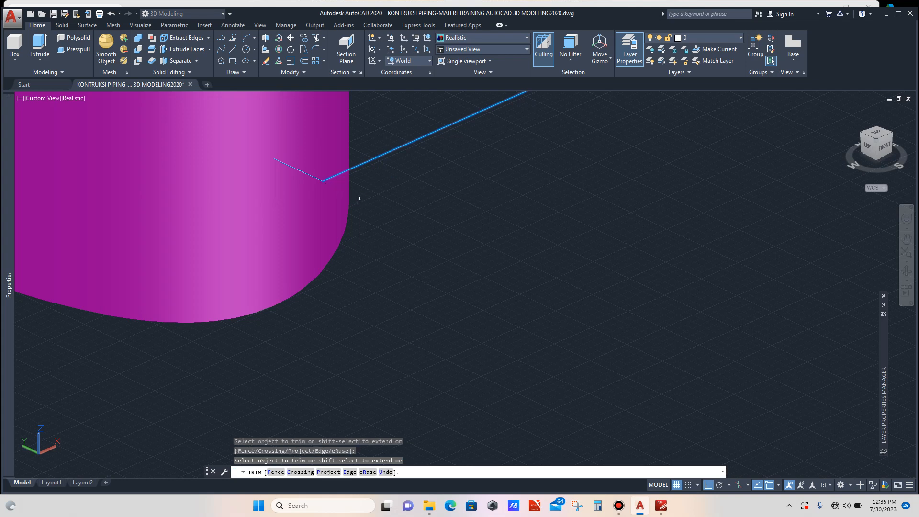
{"action": "key", "text": "Escape"}
{"action": "scroll", "coordinate": [358, 198], "scroll_direction": "down", "scroll_amount": 5}
{"action": "scroll", "coordinate": [366, 199], "scroll_direction": "up", "scroll_amount": 3}
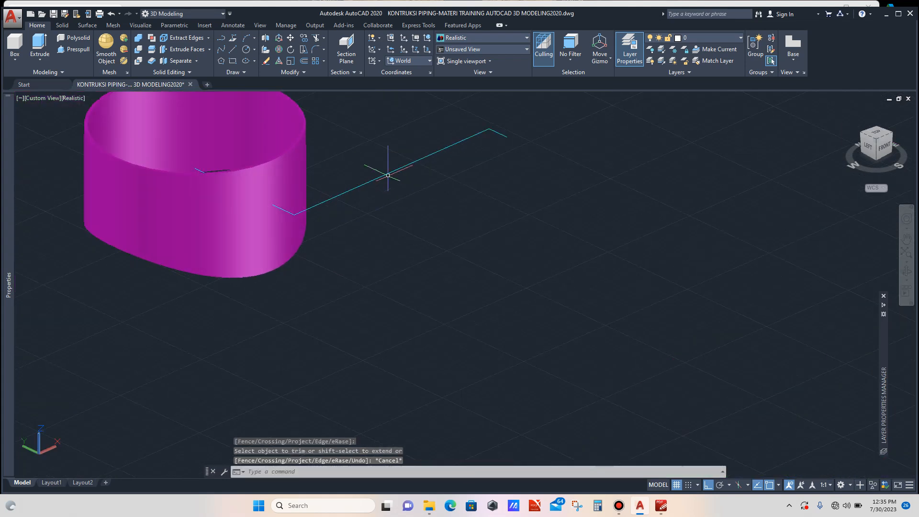
{"action": "left_click", "coordinate": [401, 150]}
{"action": "left_click", "coordinate": [389, 185]}
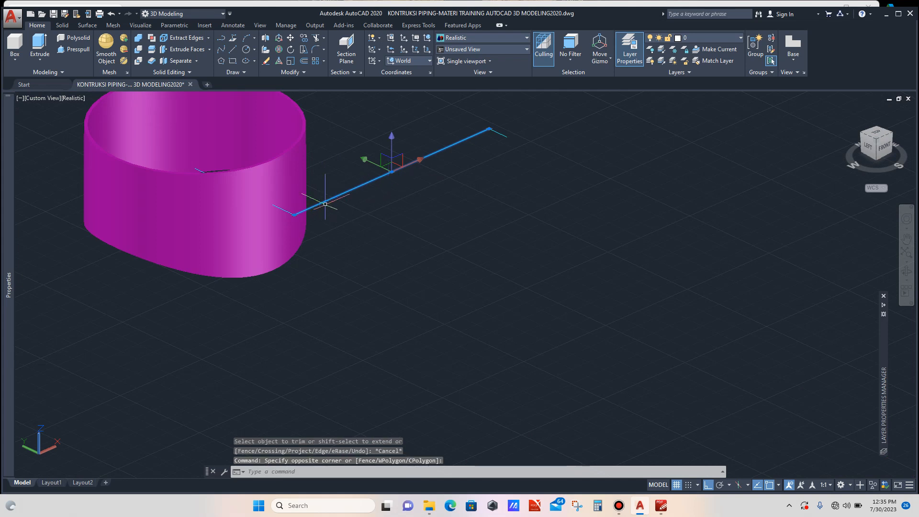
{"action": "key", "text": "Escape"}
{"action": "scroll", "coordinate": [296, 215], "scroll_direction": "up", "scroll_amount": 2}
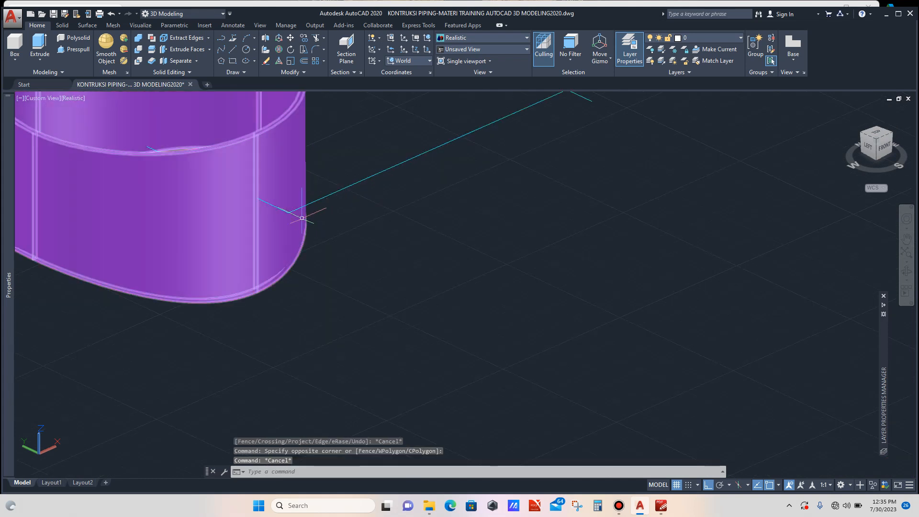
{"action": "scroll", "coordinate": [295, 215], "scroll_direction": "down", "scroll_amount": 5}
{"action": "scroll", "coordinate": [296, 216], "scroll_direction": "down", "scroll_amount": 4}
{"action": "scroll", "coordinate": [297, 215], "scroll_direction": "down", "scroll_amount": 3}
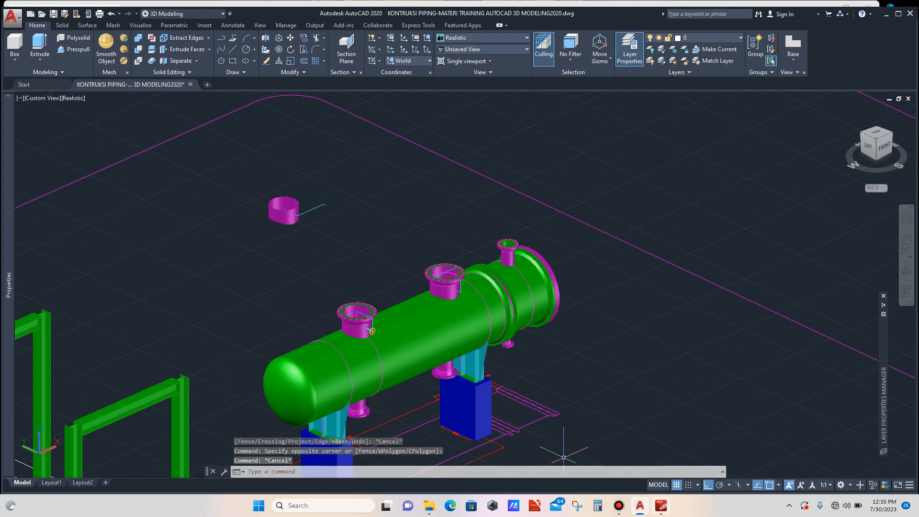
- Calculate half of the flange's 60.3 mm hub diameter in the calculator
{"action": "key", "text": "alt+Tab"}
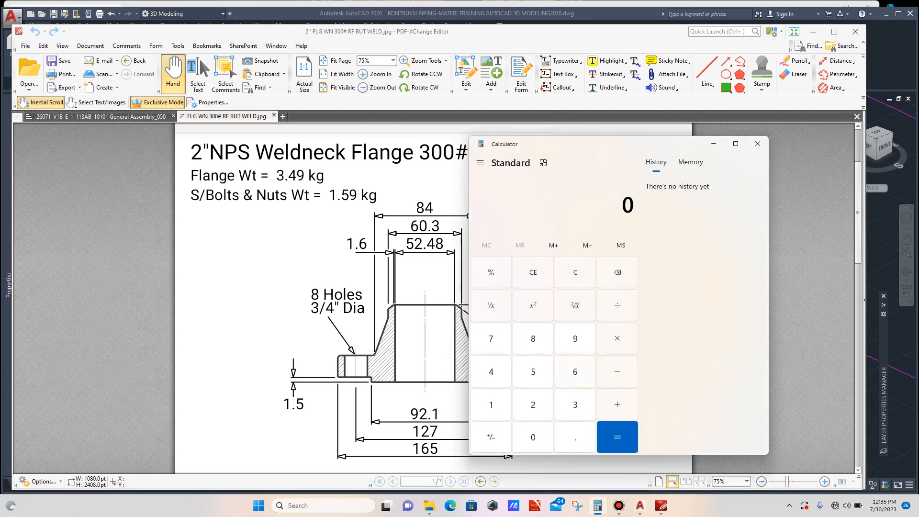
{"action": "type", "text": "."}
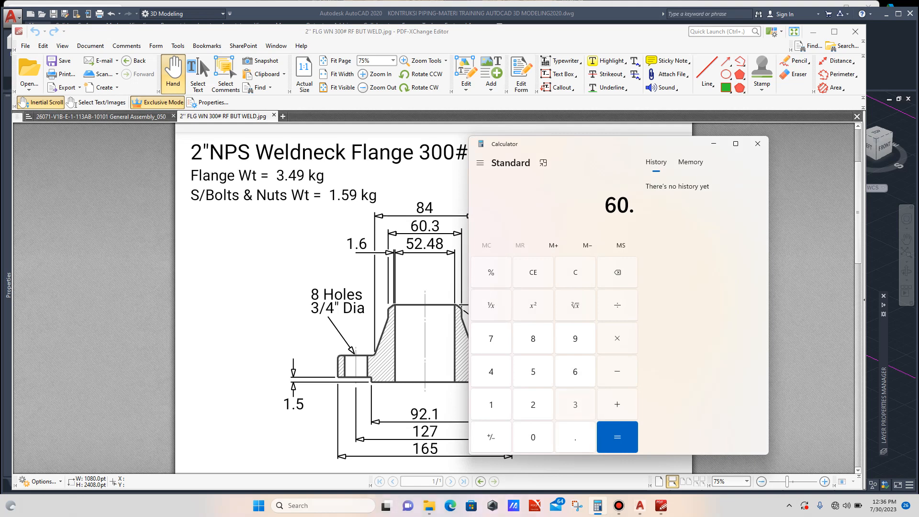
{"action": "type", "text": "3 ÷ 2"}
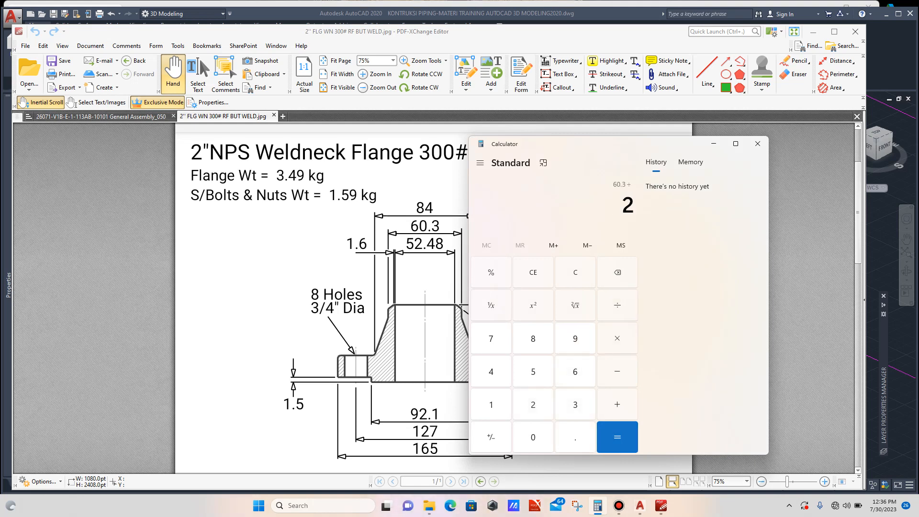
{"action": "left_click", "coordinate": [617, 437]}
{"action": "mouse_move", "coordinate": [641, 506]}
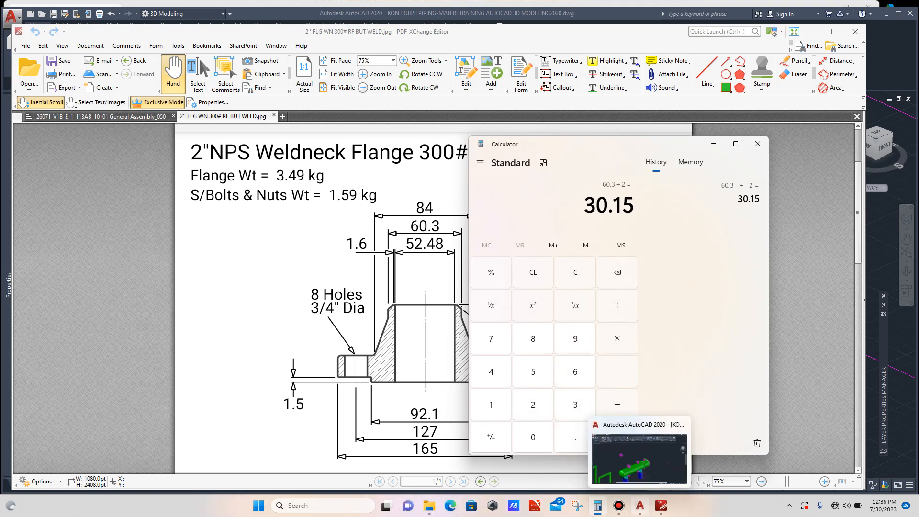
{"action": "left_click", "coordinate": [640, 459]}
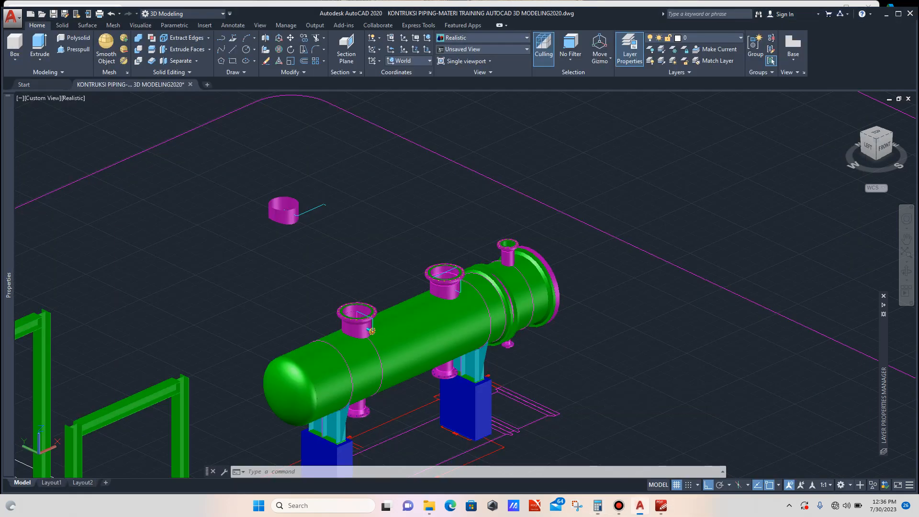
{"action": "scroll", "coordinate": [317, 230], "scroll_direction": "up", "scroll_amount": 3}
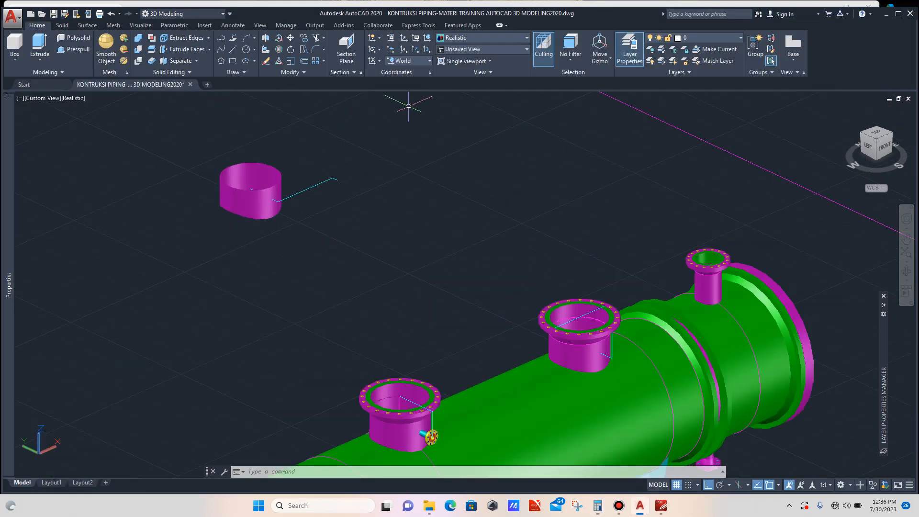
- Switch the UCS to Front and draw a circle of radius 30.15 centred on the end of the nozzle line
{"action": "left_click", "coordinate": [410, 61]}
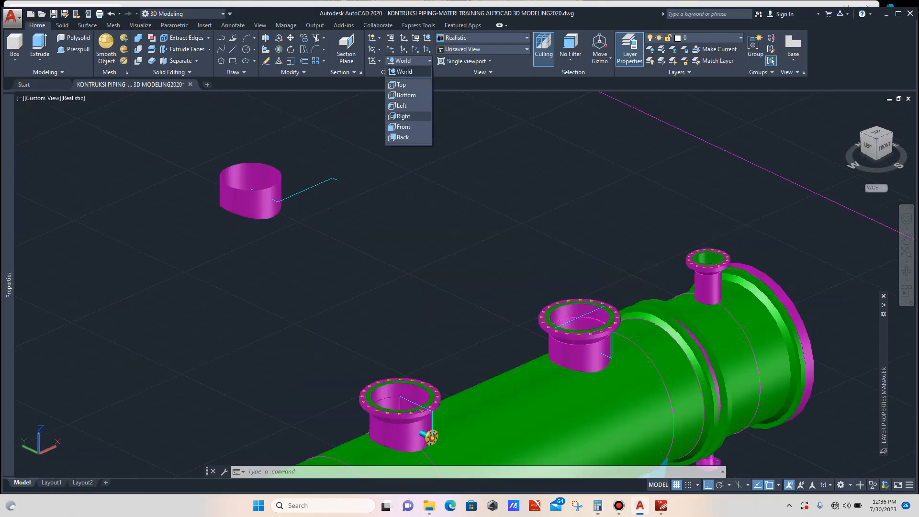
{"action": "left_click", "coordinate": [411, 124]}
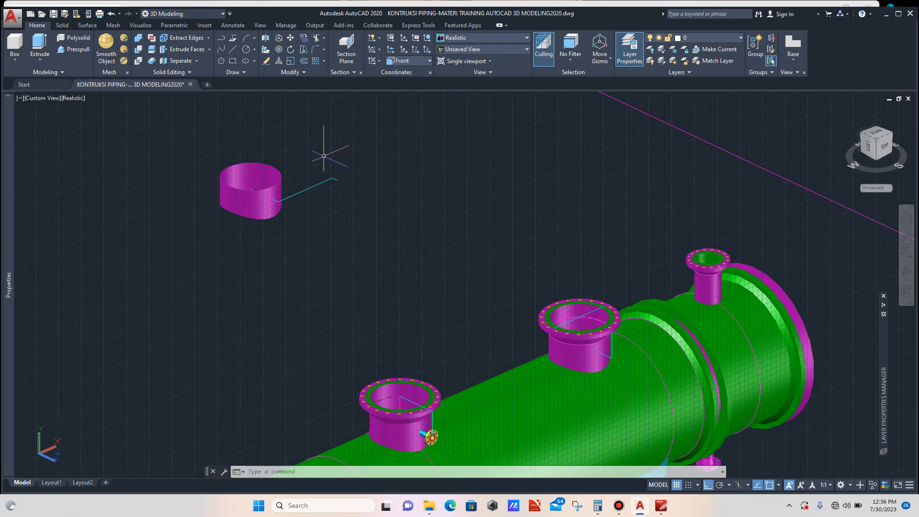
{"action": "scroll", "coordinate": [316, 160], "scroll_direction": "up", "scroll_amount": 3}
{"action": "type", "text": "c"}
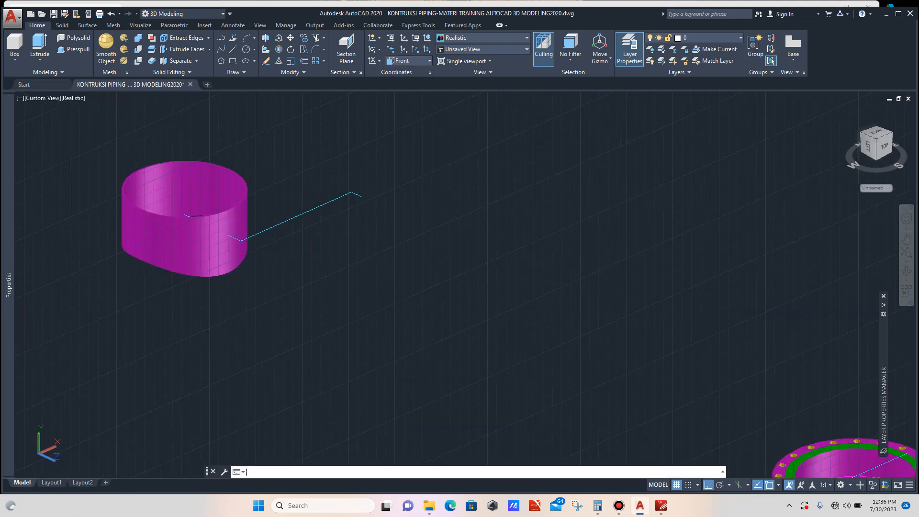
{"action": "key", "text": "Return"}
{"action": "scroll", "coordinate": [263, 255], "scroll_direction": "up", "scroll_amount": 2}
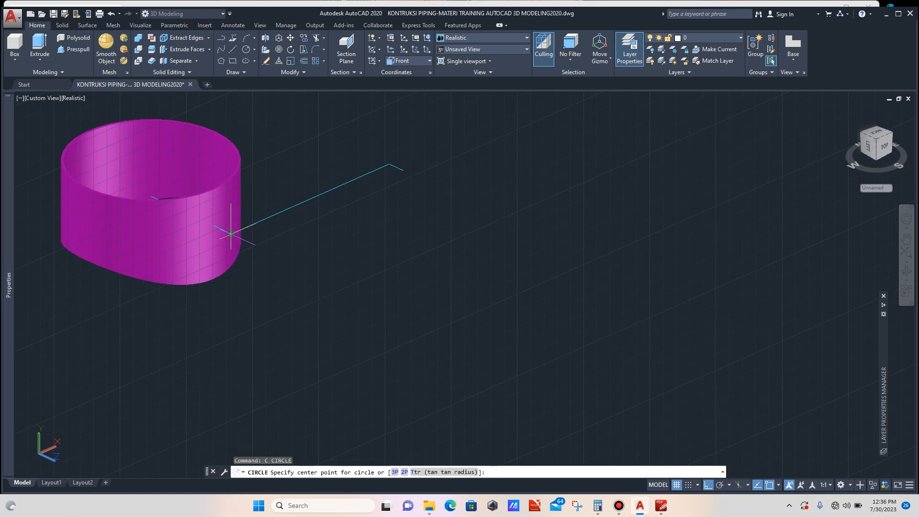
{"action": "left_click", "coordinate": [231, 234]}
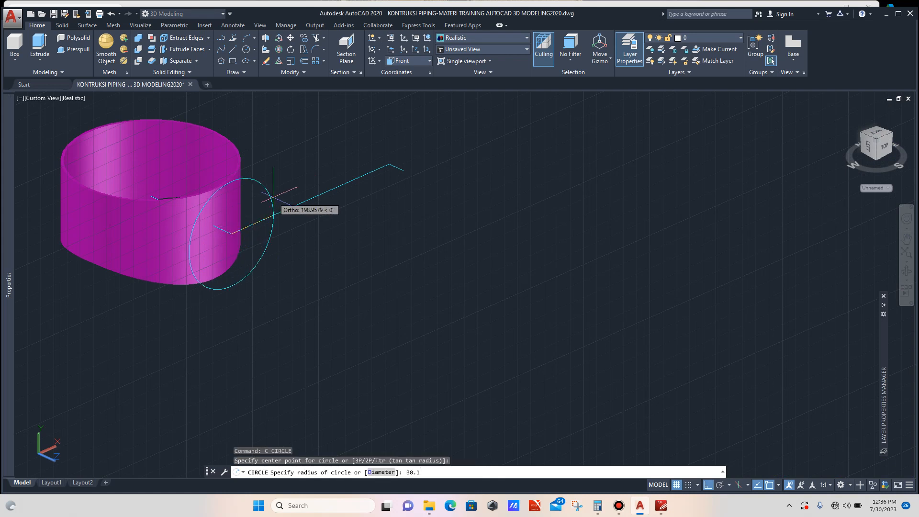
{"action": "key", "text": "Return"}
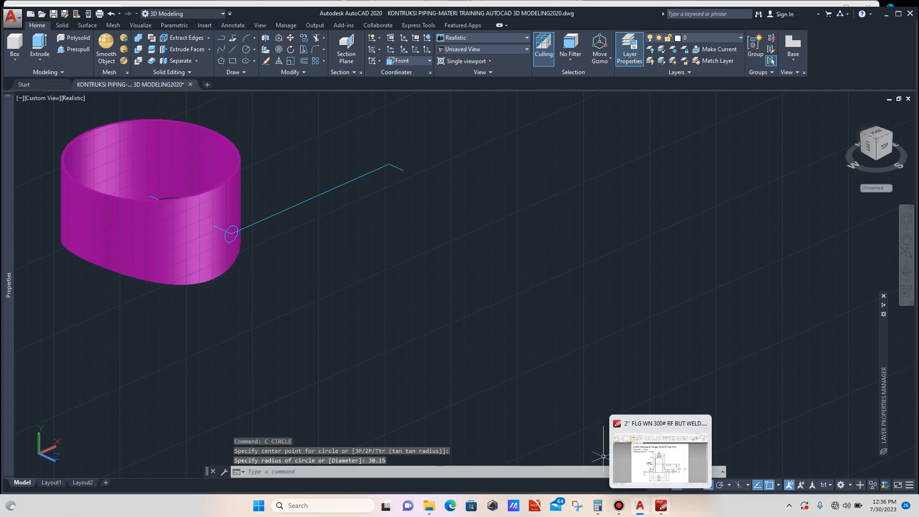
- Check the flange drawing and calculate half of the 52.48 mm bore diameter in the calculator
{"action": "left_click", "coordinate": [661, 505]}
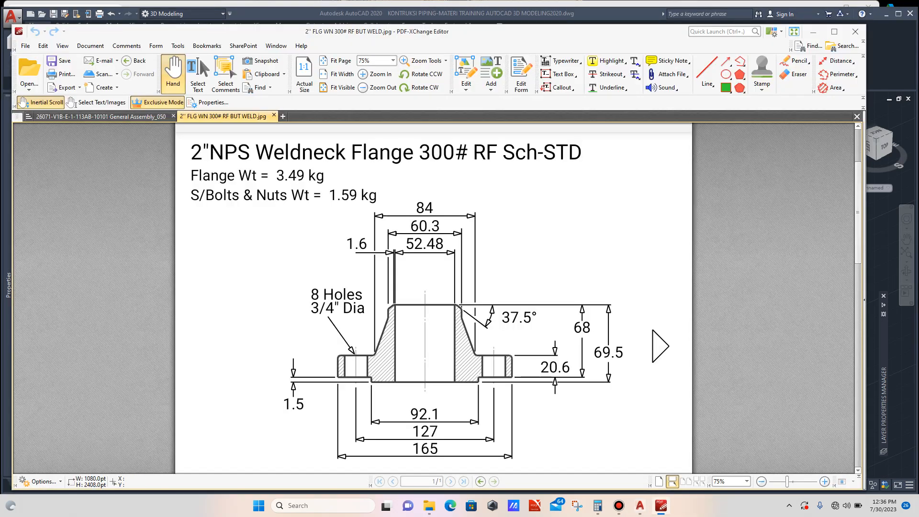
{"action": "left_click", "coordinate": [597, 505]}
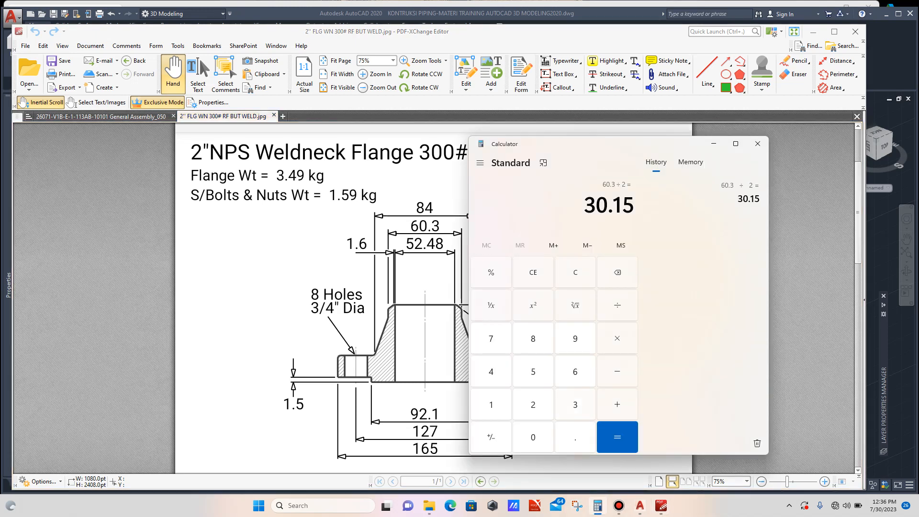
{"action": "key", "text": "5"}
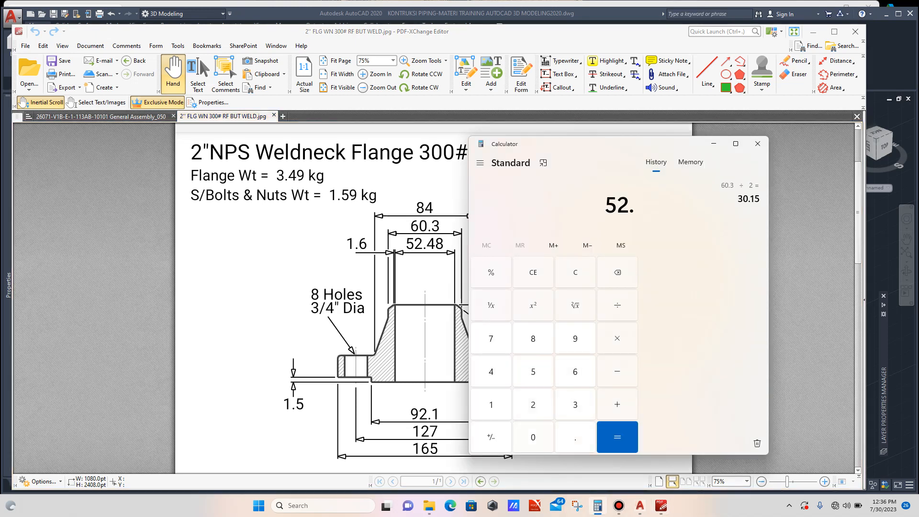
{"action": "type", "text": "2.48"}
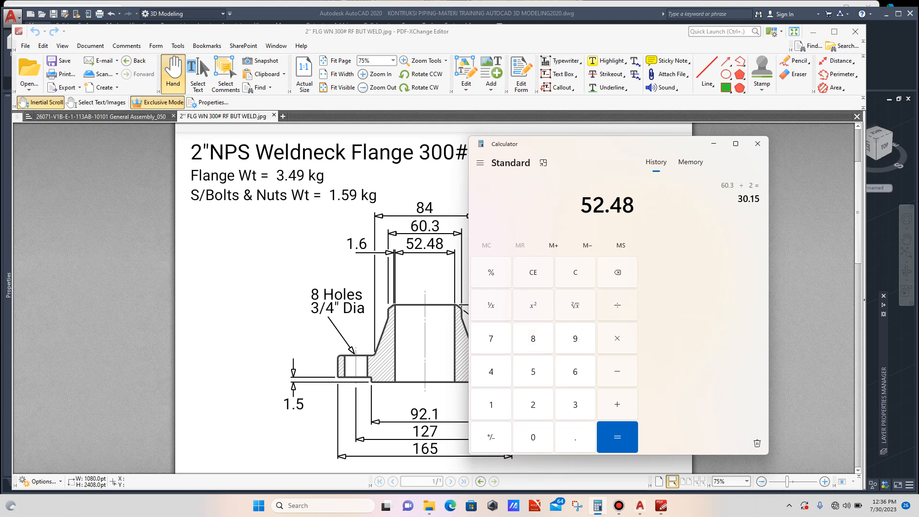
{"action": "type", "text": " ÷ 2"}
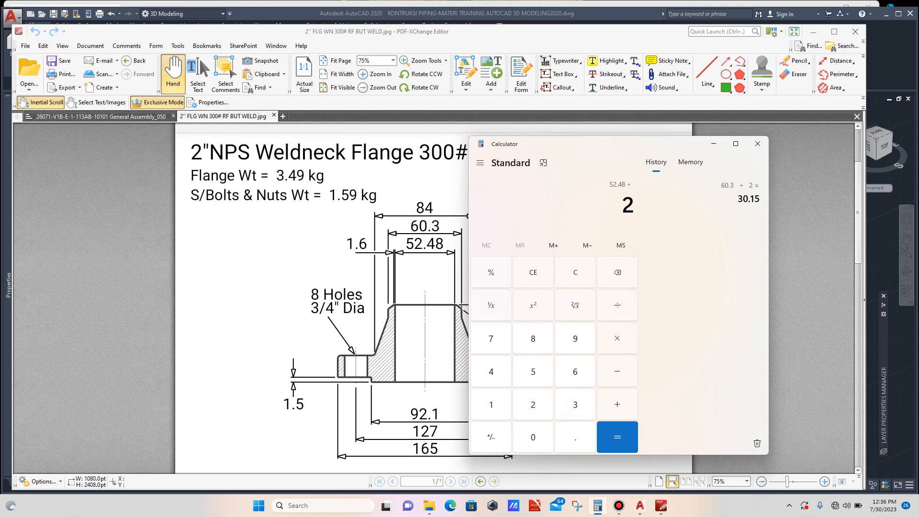
{"action": "key", "text": "Return"}
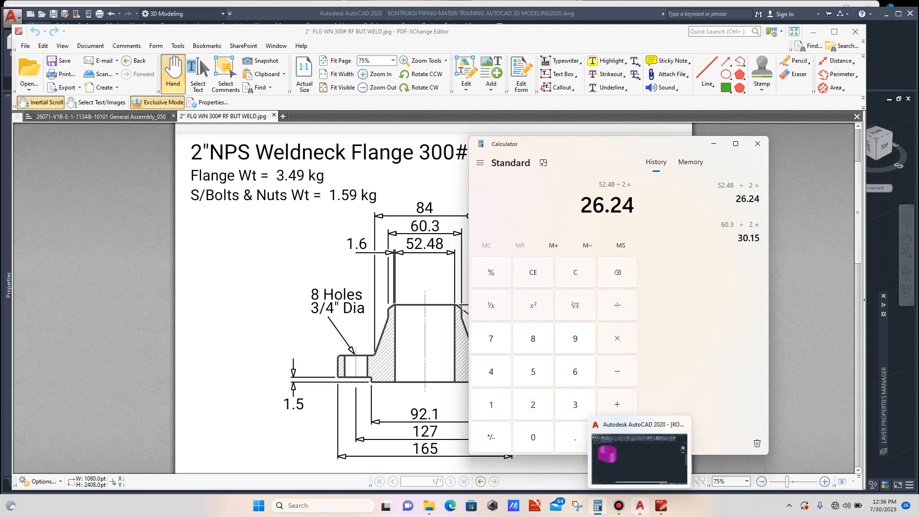
- Draw a concentric circle of radius 26.24 at the same centre point
{"action": "left_click", "coordinate": [640, 505]}
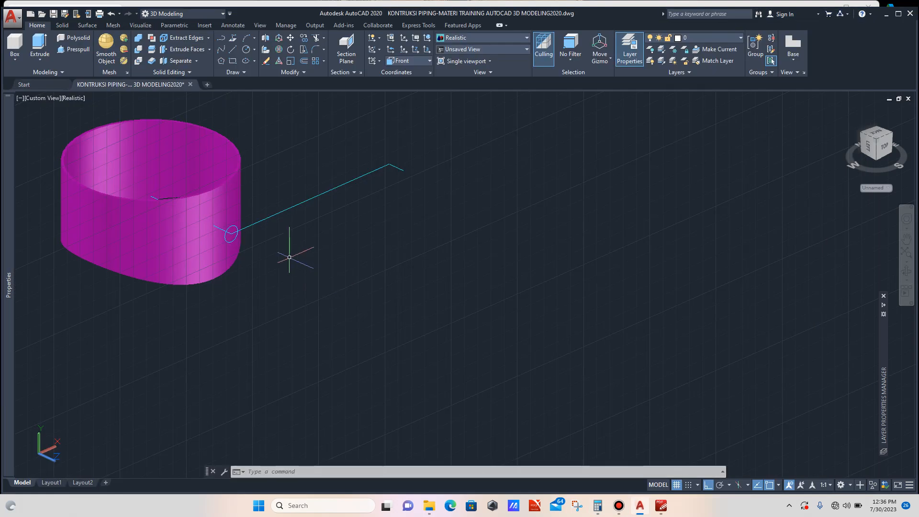
{"action": "scroll", "coordinate": [249, 238], "scroll_direction": "up", "scroll_amount": 2}
{"action": "type", "text": "c"}
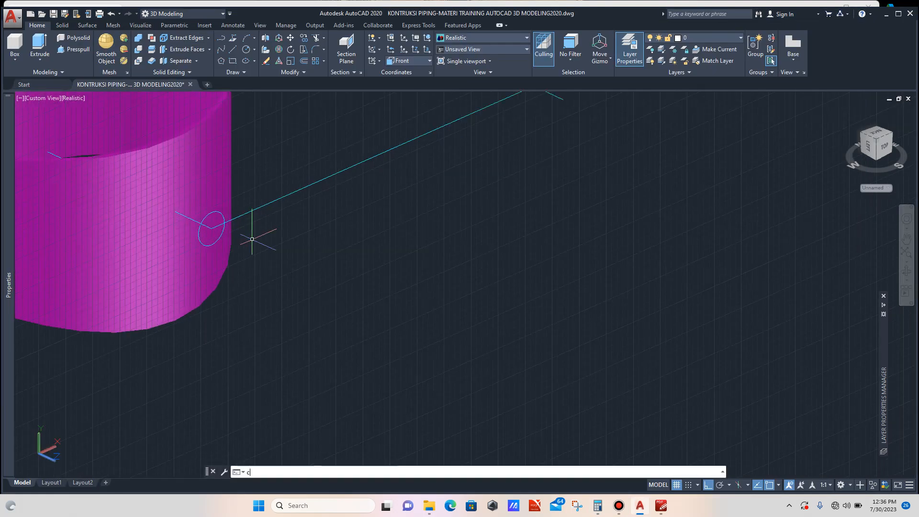
{"action": "key", "text": "Return"}
{"action": "scroll", "coordinate": [211, 227], "scroll_direction": "up", "scroll_amount": 2}
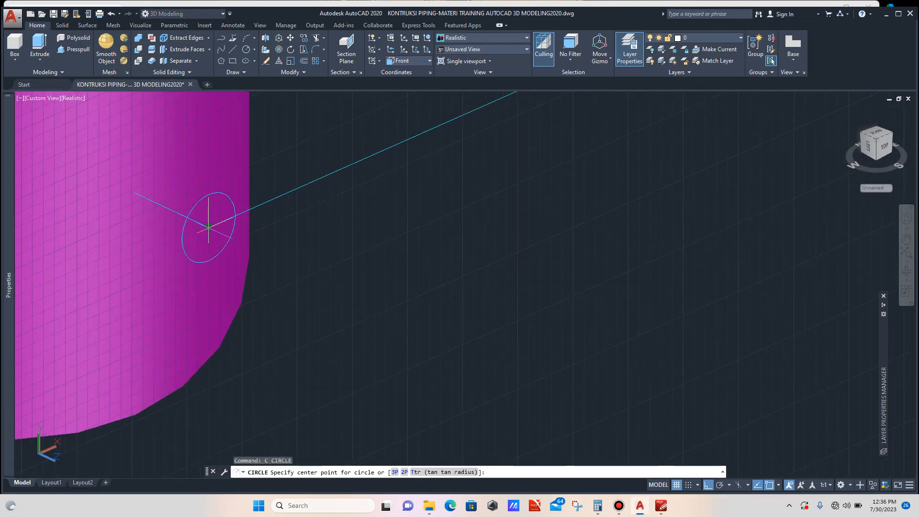
{"action": "left_click", "coordinate": [208, 227]}
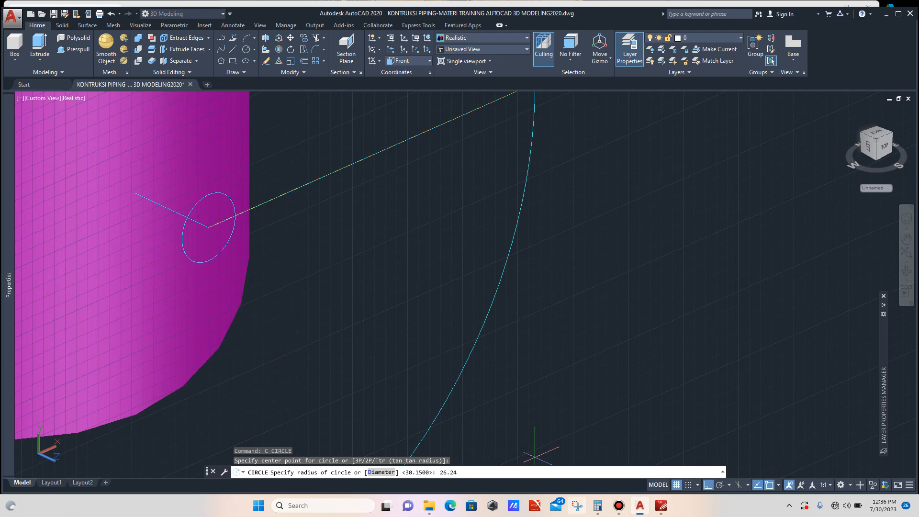
{"action": "mouse_move", "coordinate": [598, 506]}
{"action": "mouse_move", "coordinate": [597, 455]}
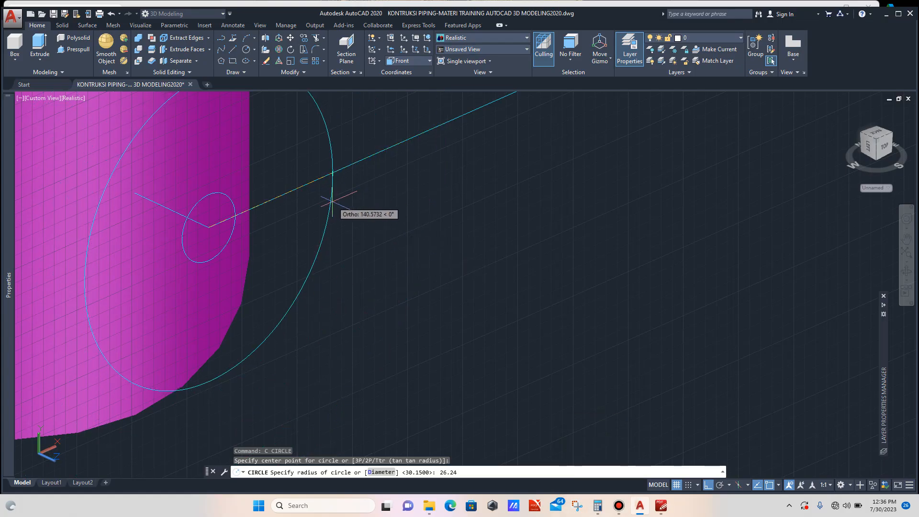
{"action": "key", "text": "Return"}
- Copy both circles to a spot beside the nozzle
{"action": "scroll", "coordinate": [388, 222], "scroll_direction": "down", "scroll_amount": 4}
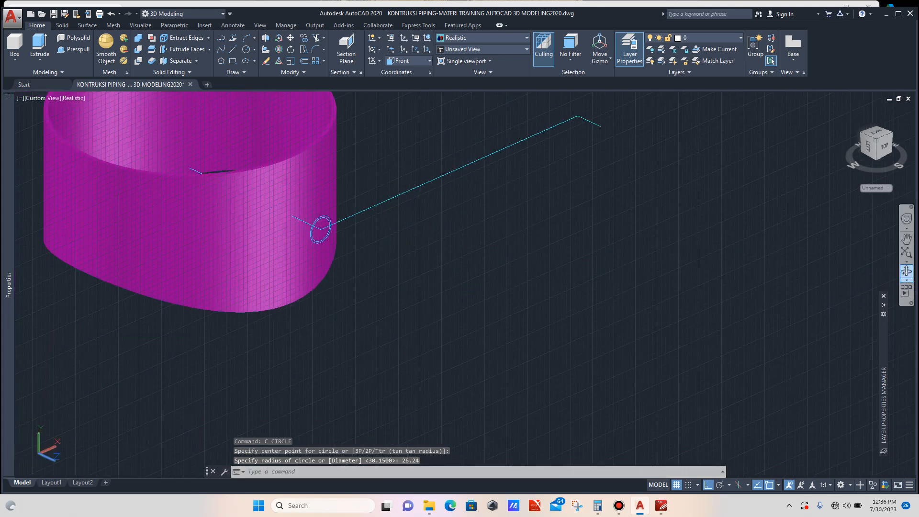
{"action": "left_click", "coordinate": [906, 272]}
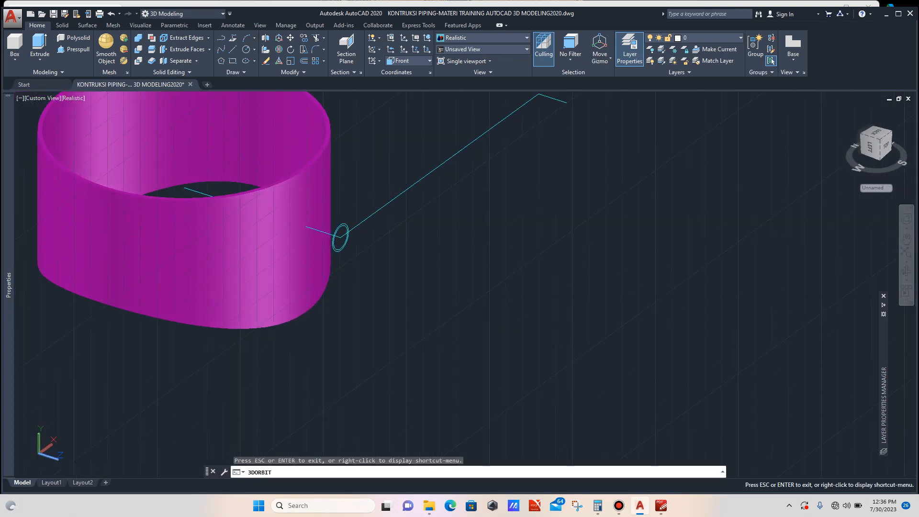
{"action": "scroll", "coordinate": [355, 241], "scroll_direction": "up", "scroll_amount": 2}
{"action": "key", "text": "Escape"}
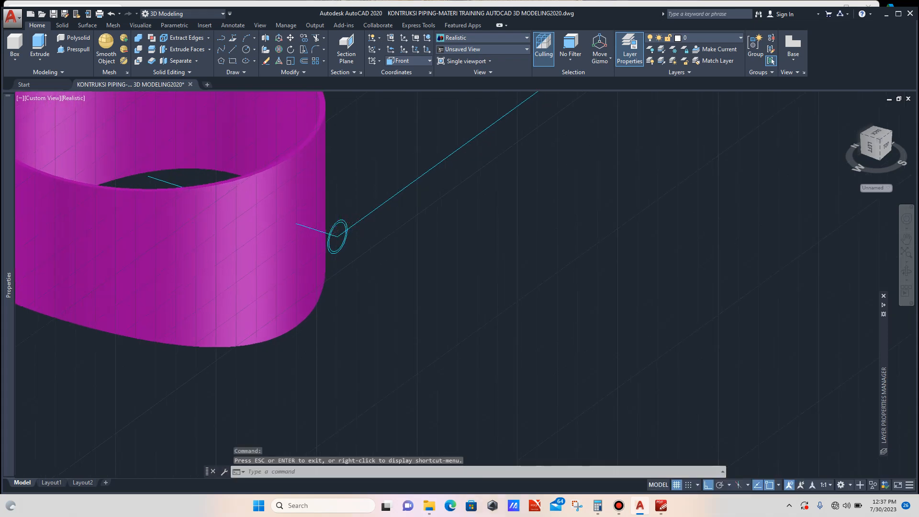
{"action": "scroll", "coordinate": [348, 206], "scroll_direction": "up", "scroll_amount": 6}
{"action": "left_click", "coordinate": [354, 188]}
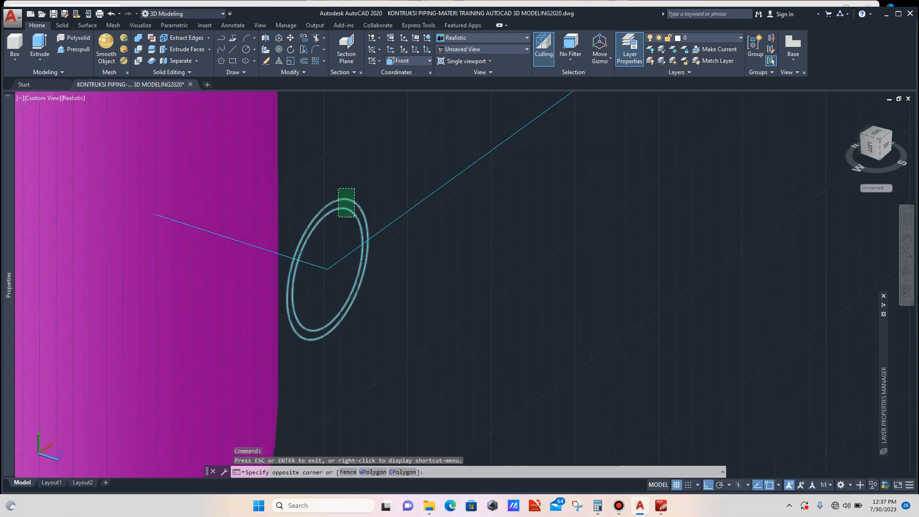
{"action": "left_click", "coordinate": [338, 216]}
{"action": "scroll", "coordinate": [329, 217], "scroll_direction": "down", "scroll_amount": 4}
{"action": "type", "text": "co"}
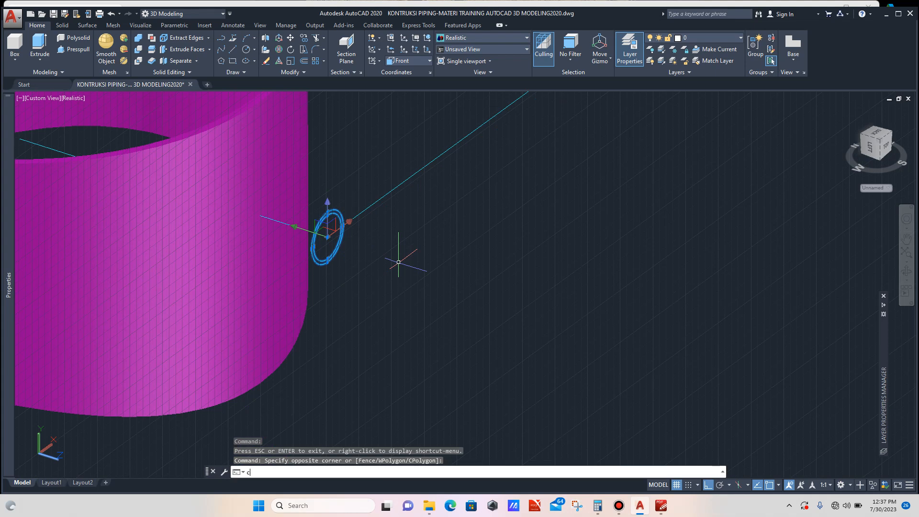
{"action": "key", "text": "Return"}
{"action": "scroll", "coordinate": [395, 256], "scroll_direction": "down", "scroll_amount": 2}
{"action": "left_click", "coordinate": [408, 270]}
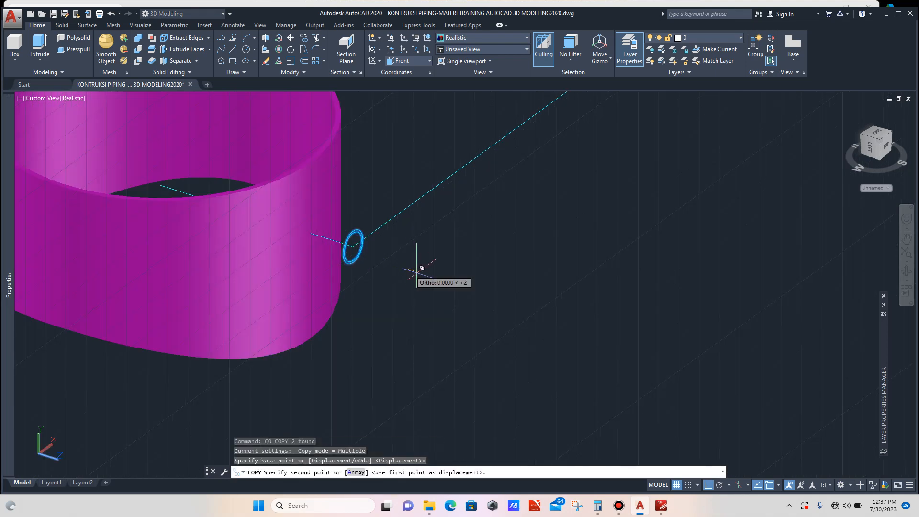
{"action": "left_click", "coordinate": [508, 302]}
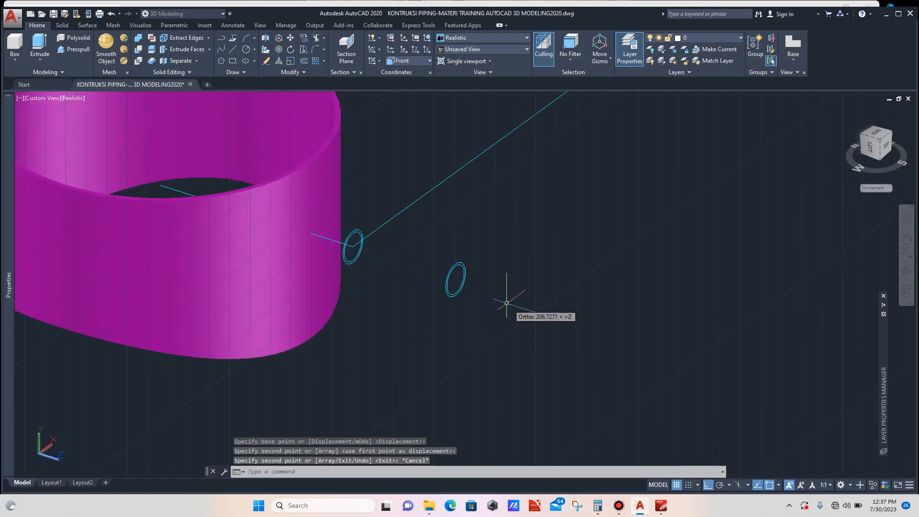
{"action": "key", "text": "Escape"}
- Create a planar surface from the outer 30.15 radius circle at the nozzle end
{"action": "scroll", "coordinate": [396, 266], "scroll_direction": "down", "scroll_amount": 2}
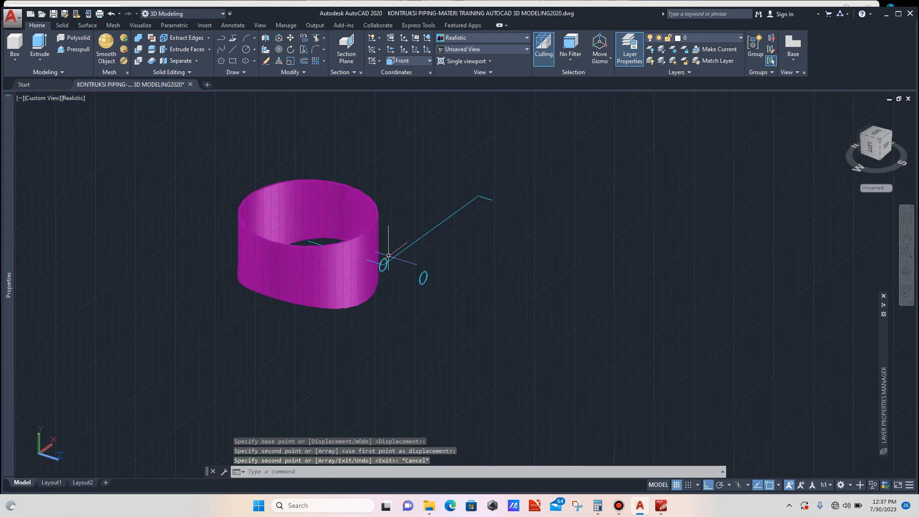
{"action": "scroll", "coordinate": [388, 254], "scroll_direction": "up", "scroll_amount": 4}
{"action": "scroll", "coordinate": [382, 276], "scroll_direction": "up", "scroll_amount": 3}
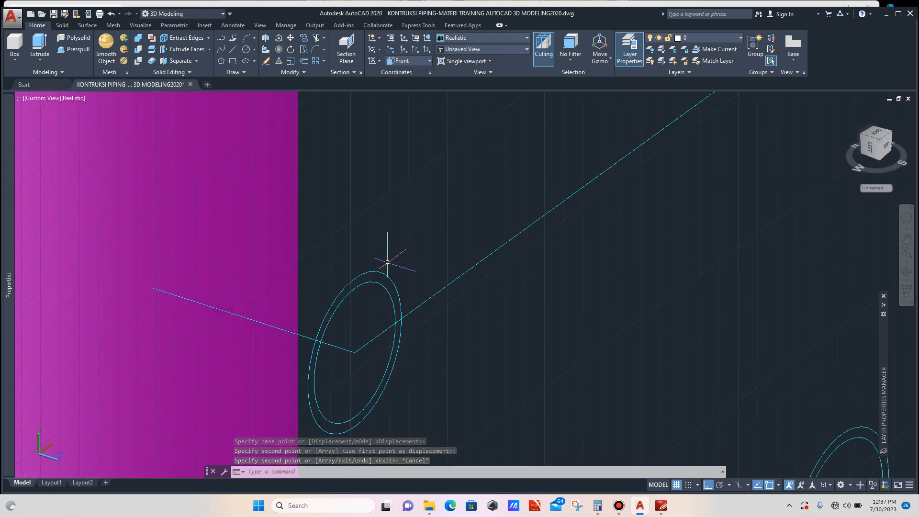
{"action": "left_click", "coordinate": [380, 276]}
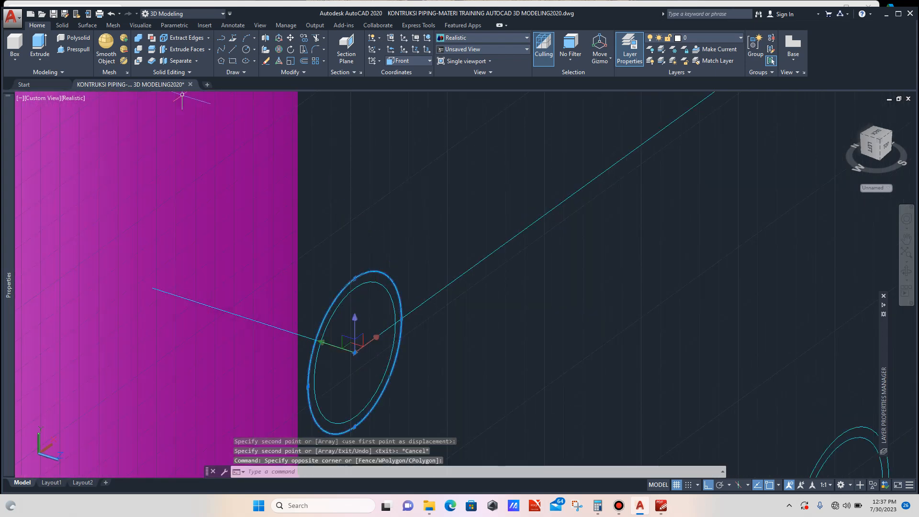
{"action": "left_click", "coordinate": [87, 25]}
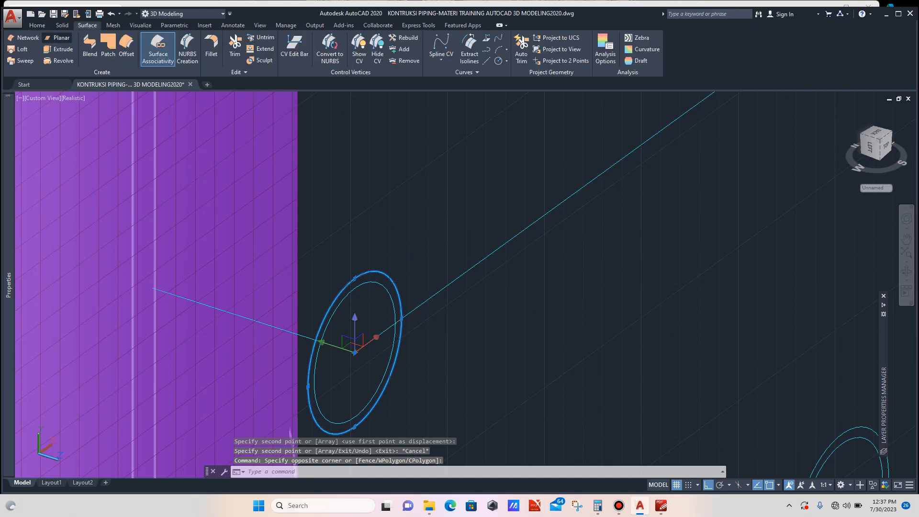
{"action": "left_click", "coordinate": [57, 38]}
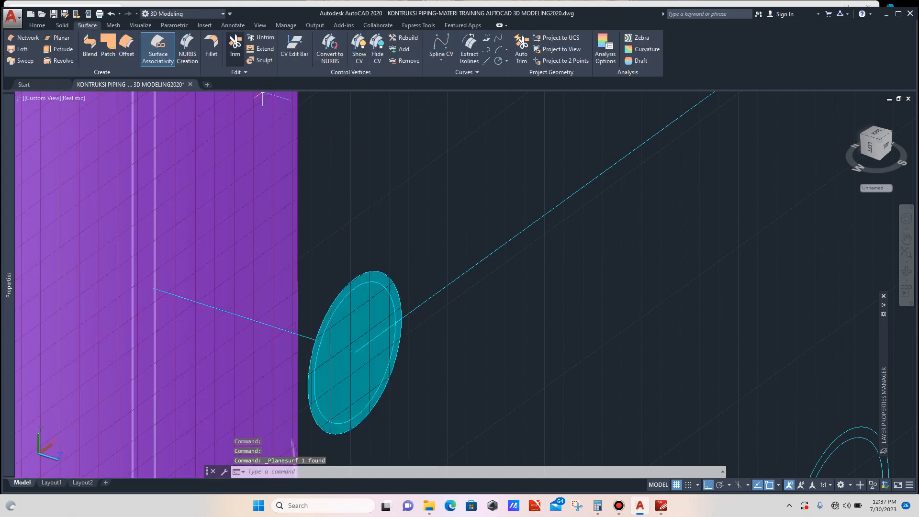
- Trim the planar surface with the inner circle, removing its centre to leave a ring
{"action": "left_click", "coordinate": [234, 44]}
{"action": "scroll", "coordinate": [358, 291], "scroll_direction": "up", "scroll_amount": 4}
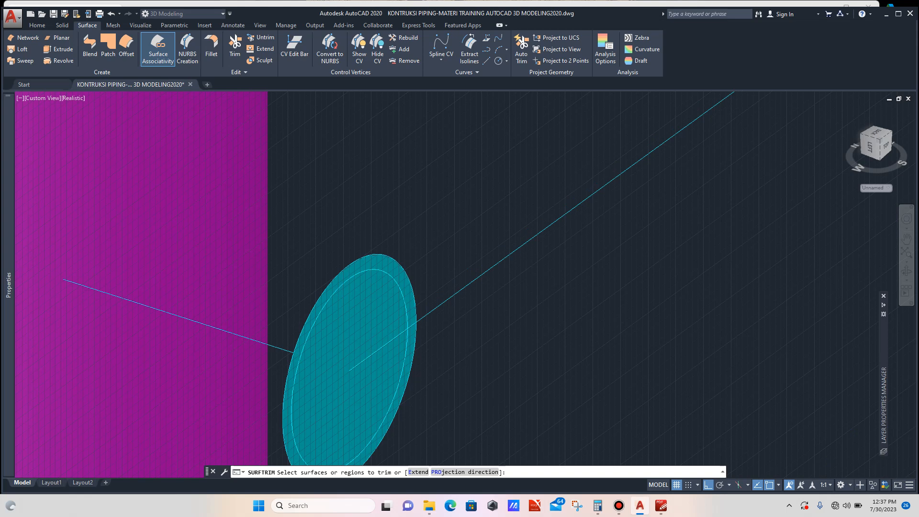
{"action": "left_click", "coordinate": [367, 311]}
{"action": "key", "text": "Return"}
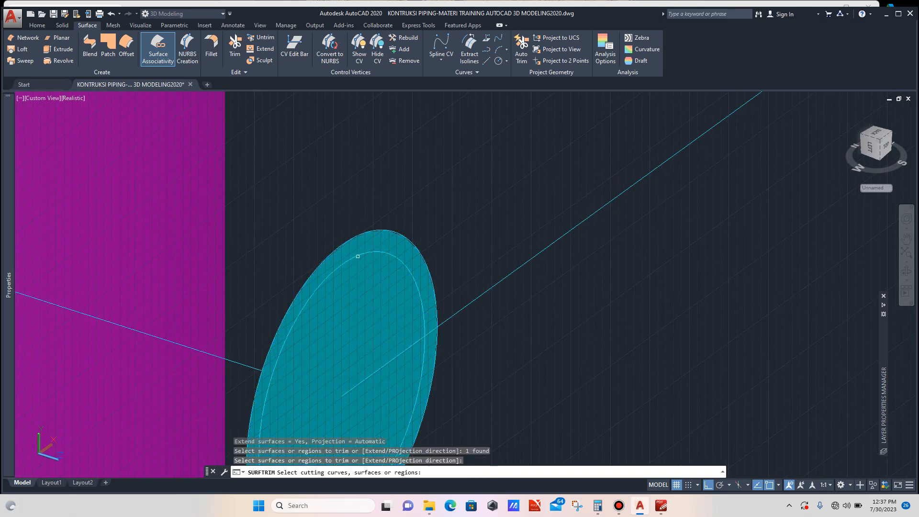
{"action": "left_click", "coordinate": [358, 257]}
{"action": "key", "text": "Return"}
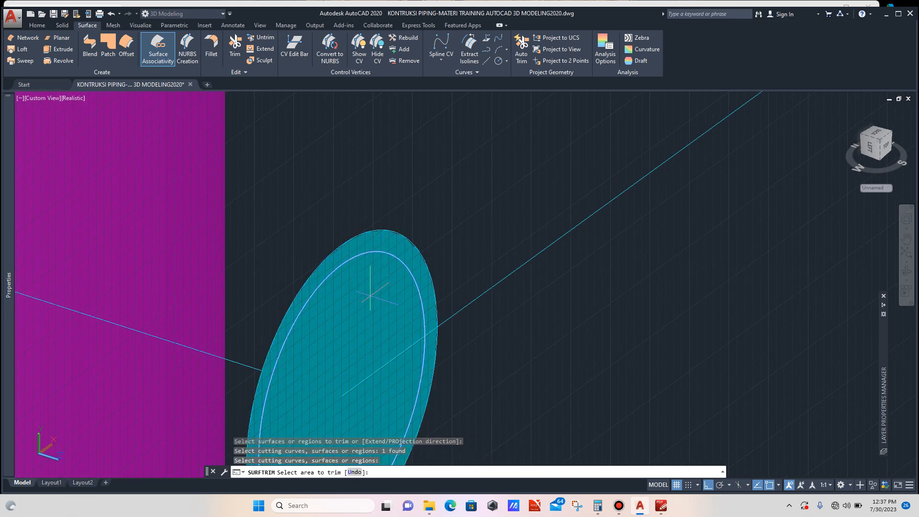
{"action": "left_click", "coordinate": [370, 296]}
{"action": "key", "text": "Escape"}
- Try to extrude the ring surface at the nozzle end
{"action": "scroll", "coordinate": [370, 296], "scroll_direction": "down", "scroll_amount": 5}
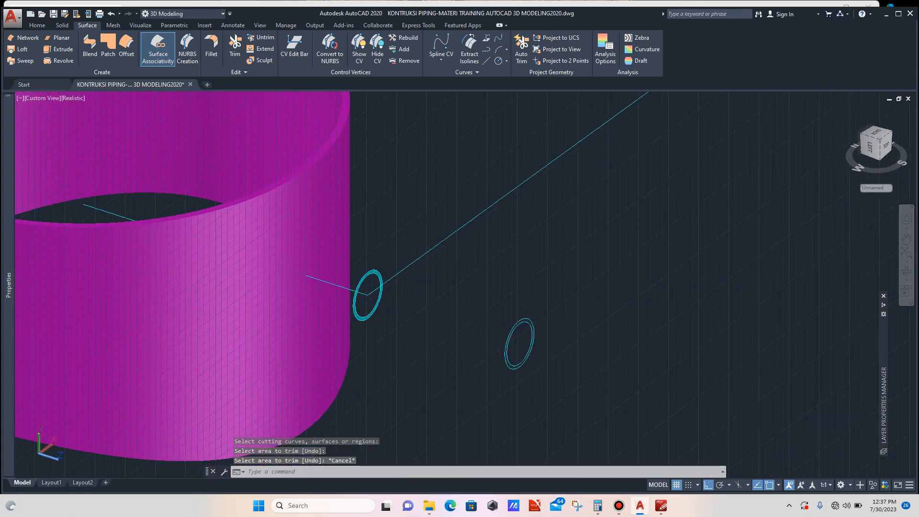
{"action": "scroll", "coordinate": [372, 278], "scroll_direction": "up", "scroll_amount": 4}
{"action": "scroll", "coordinate": [373, 277], "scroll_direction": "down", "scroll_amount": 4}
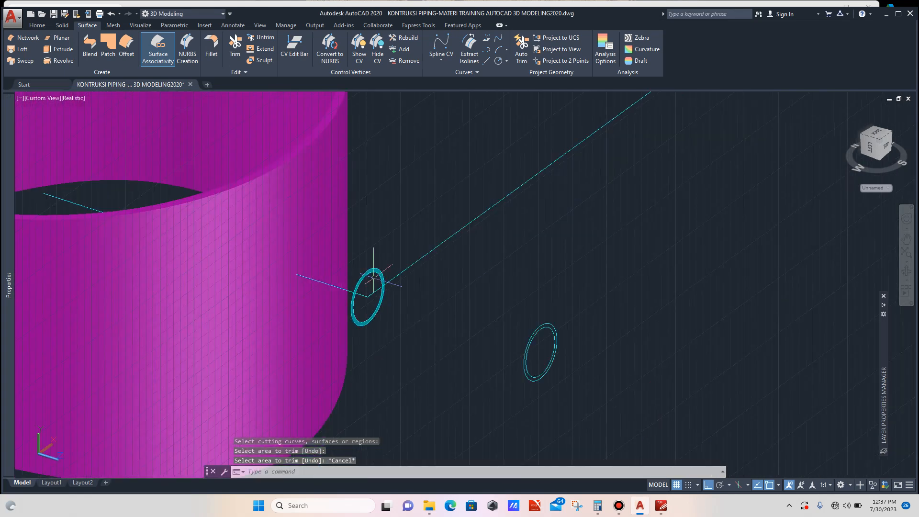
{"action": "scroll", "coordinate": [373, 277], "scroll_direction": "up", "scroll_amount": 3}
{"action": "scroll", "coordinate": [374, 277], "scroll_direction": "up", "scroll_amount": 5}
{"action": "left_click", "coordinate": [387, 243]}
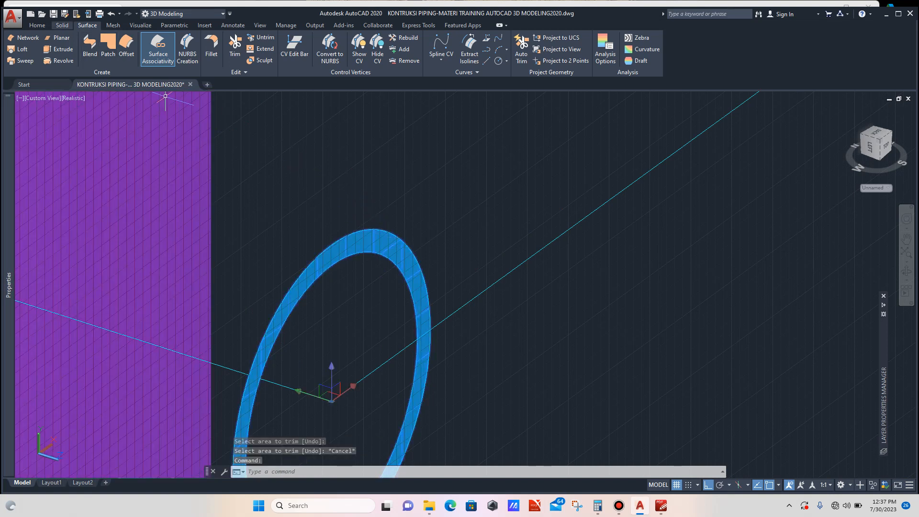
{"action": "left_click", "coordinate": [62, 25]}
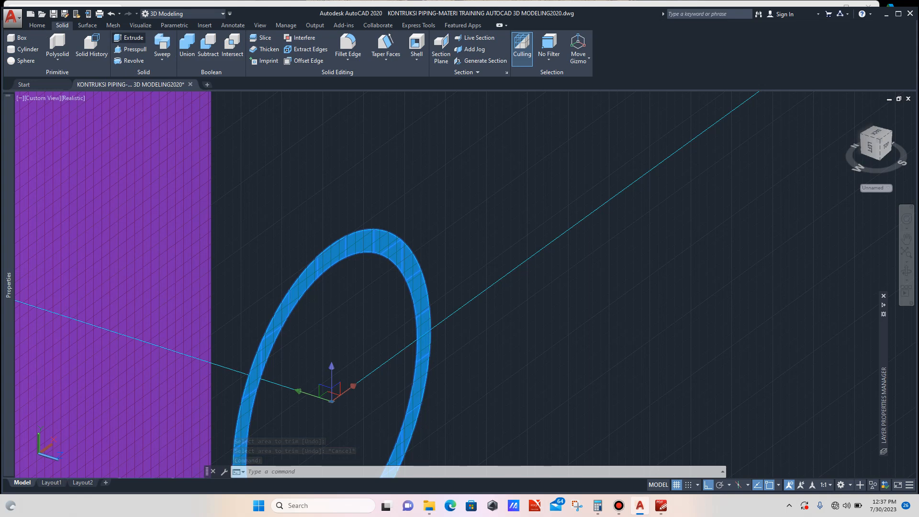
{"action": "left_click", "coordinate": [128, 38]}
{"action": "scroll", "coordinate": [309, 215], "scroll_direction": "down", "scroll_amount": 10}
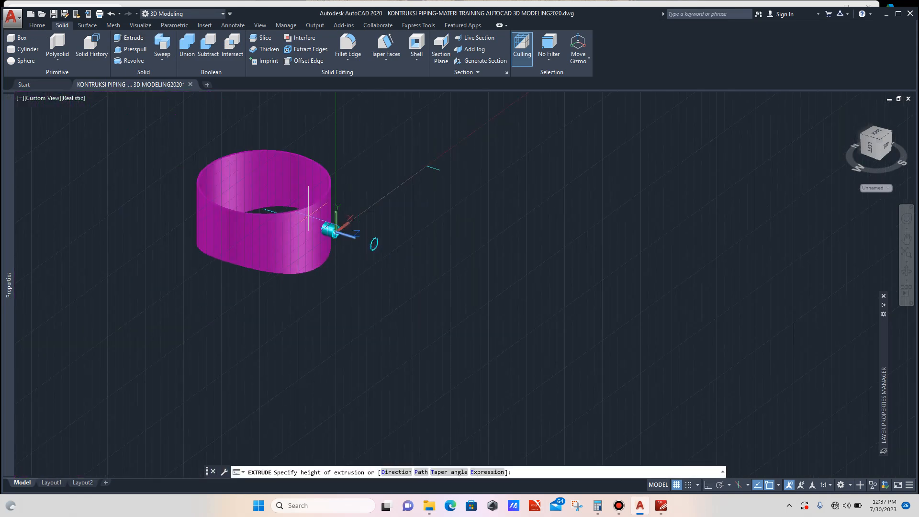
{"action": "scroll", "coordinate": [309, 215], "scroll_direction": "up", "scroll_amount": 5}
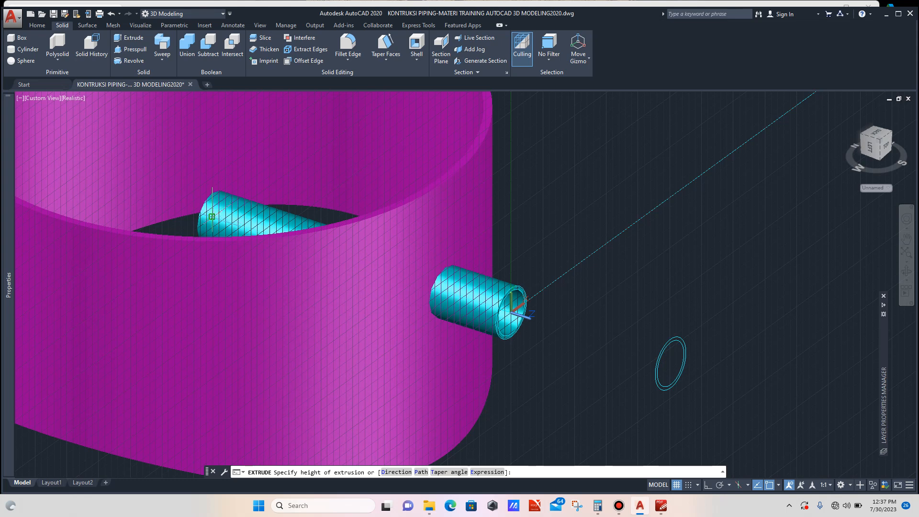
{"action": "key", "text": "Escape"}
{"action": "scroll", "coordinate": [211, 217], "scroll_direction": "down", "scroll_amount": 4}
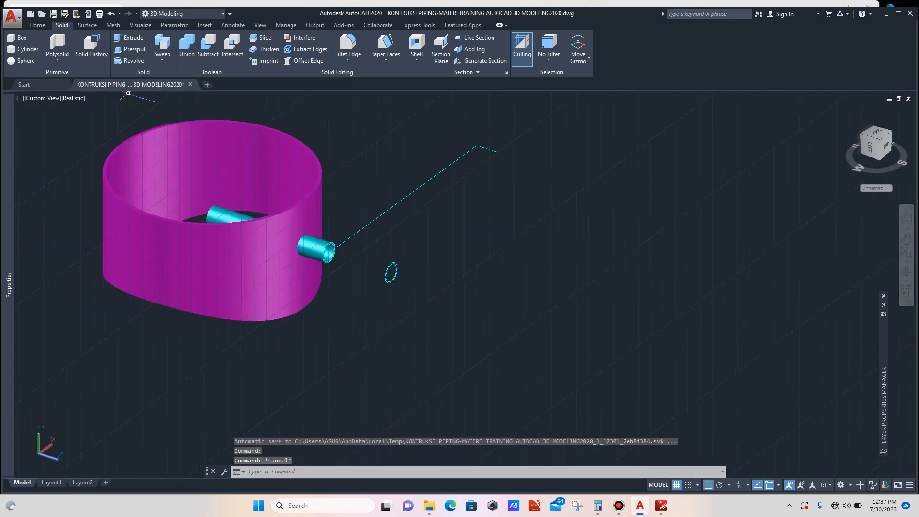
- Reset the UCS to World
{"action": "left_click", "coordinate": [37, 25]}
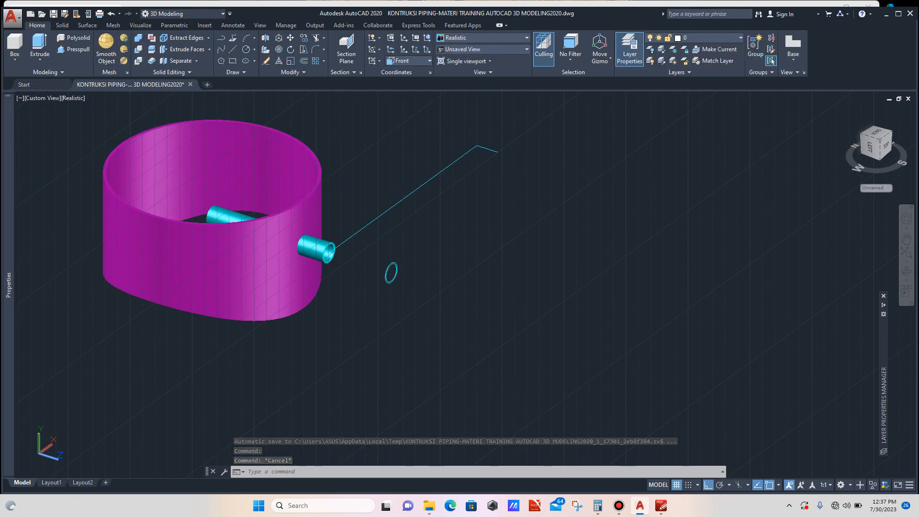
{"action": "left_click", "coordinate": [409, 61]}
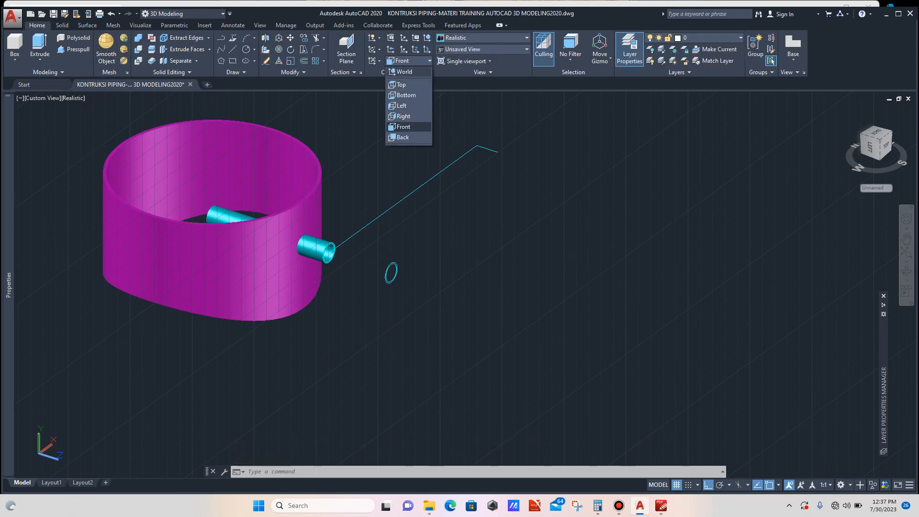
{"action": "left_click", "coordinate": [405, 71]}
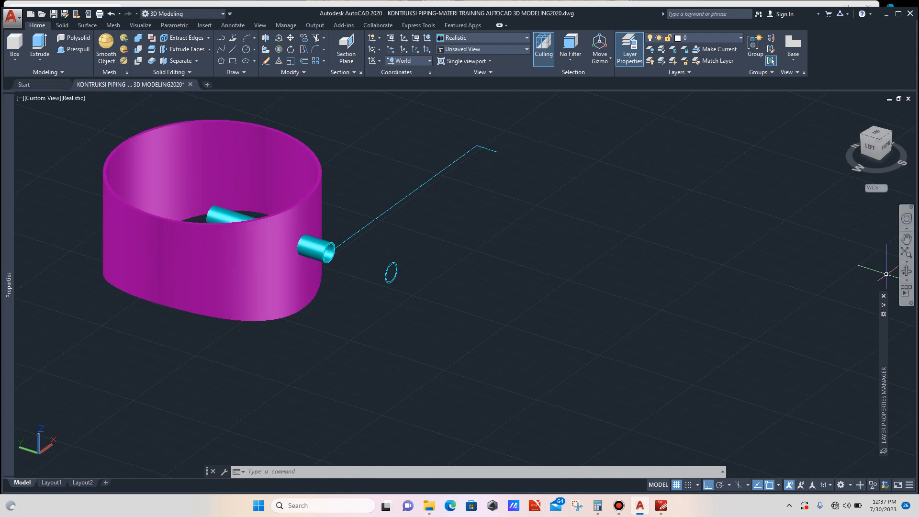
- Draw a circle centred on the shell's top, with its radius snapped to the shell's top edge
{"action": "left_click", "coordinate": [906, 271]}
{"action": "left_click_drag", "start_coordinate": [618, 341], "coordinate": [608, 367]}
{"action": "scroll", "coordinate": [608, 366], "scroll_direction": "down", "scroll_amount": 3}
{"action": "scroll", "coordinate": [466, 311], "scroll_direction": "up", "scroll_amount": 2}
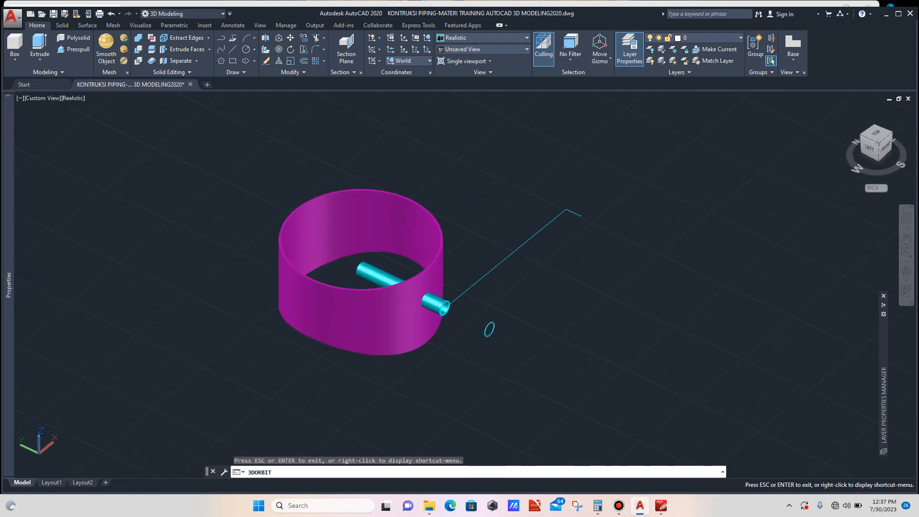
{"action": "scroll", "coordinate": [457, 231], "scroll_direction": "up", "scroll_amount": 2}
{"action": "scroll", "coordinate": [460, 222], "scroll_direction": "up", "scroll_amount": 1}
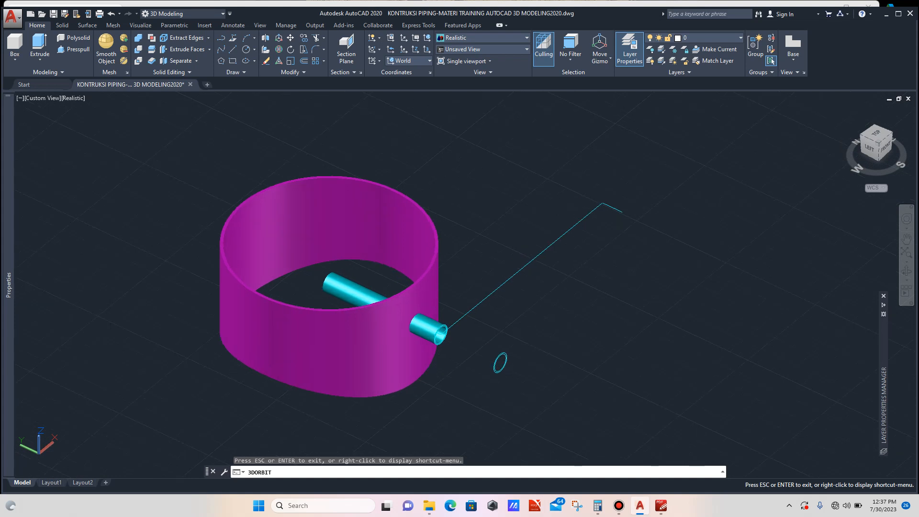
{"action": "key", "text": "Escape"}
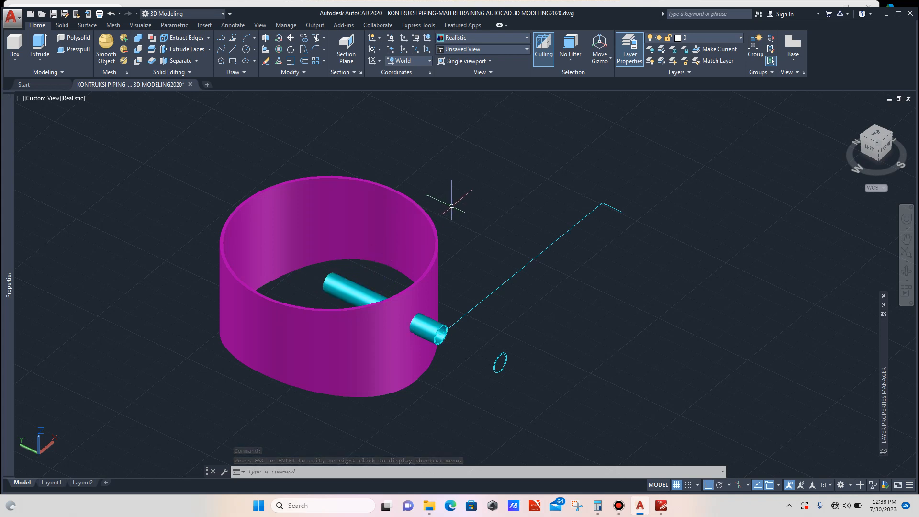
{"action": "type", "text": "c"}
{"action": "key", "text": "Return"}
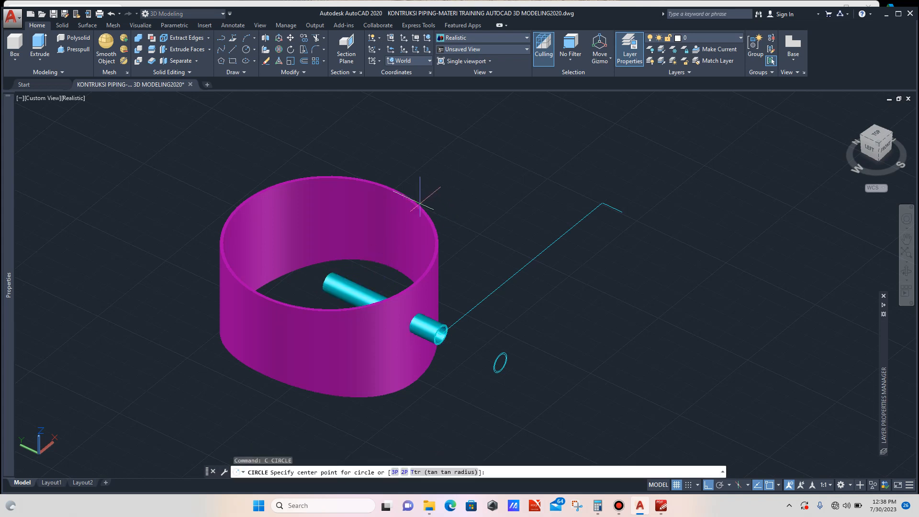
{"action": "left_click", "coordinate": [329, 243]}
{"action": "scroll", "coordinate": [396, 206], "scroll_direction": "up", "scroll_amount": 2}
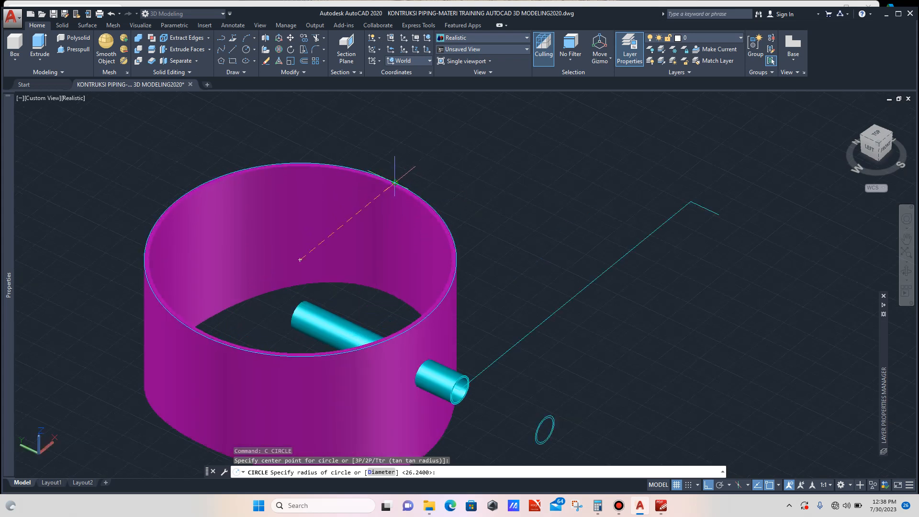
{"action": "left_click", "coordinate": [395, 182]}
{"action": "scroll", "coordinate": [426, 228], "scroll_direction": "down", "scroll_amount": 2}
{"action": "scroll", "coordinate": [441, 237], "scroll_direction": "up", "scroll_amount": 1}
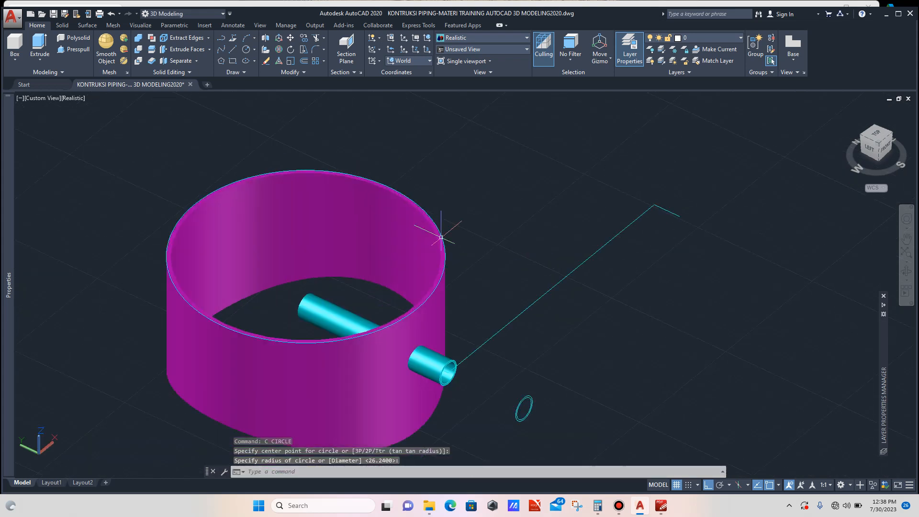
{"action": "left_click", "coordinate": [441, 236]}
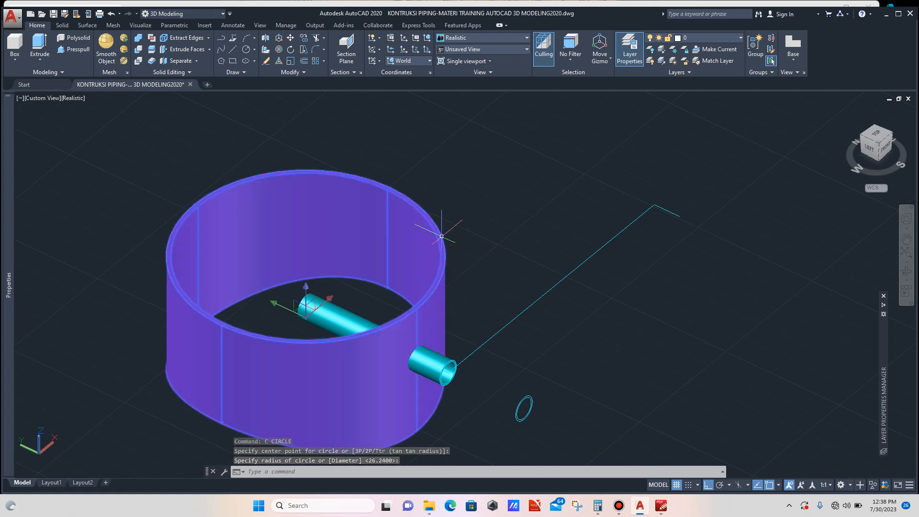
{"action": "key", "text": "Escape"}
- Move the new circle straight up above the shell
{"action": "scroll", "coordinate": [458, 269], "scroll_direction": "up", "scroll_amount": 2}
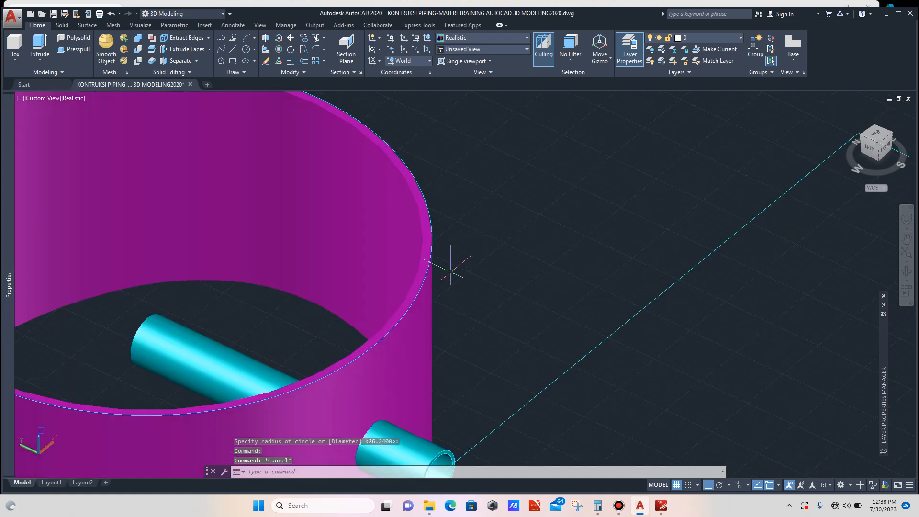
{"action": "left_click", "coordinate": [429, 249]}
{"action": "scroll", "coordinate": [370, 274], "scroll_direction": "down", "scroll_amount": 2}
{"action": "scroll", "coordinate": [429, 263], "scroll_direction": "down", "scroll_amount": 4}
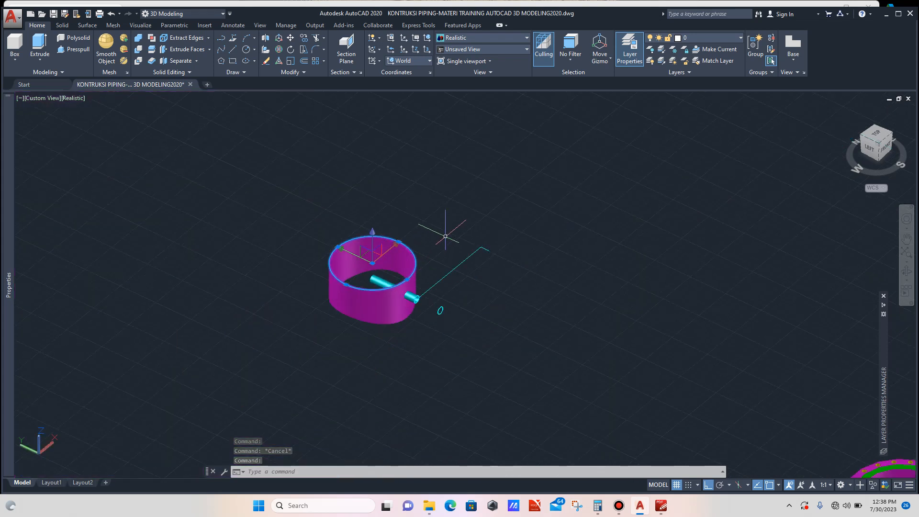
{"action": "type", "text": "m"}
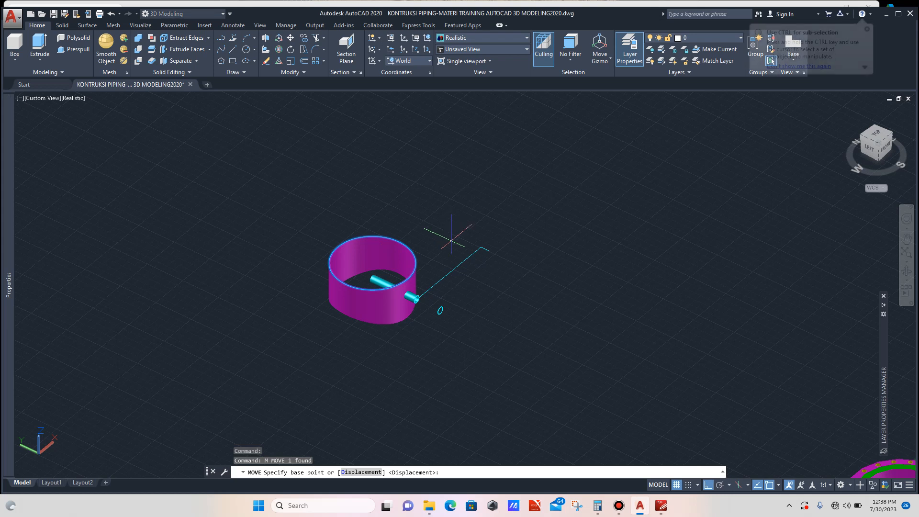
{"action": "left_click", "coordinate": [451, 240]}
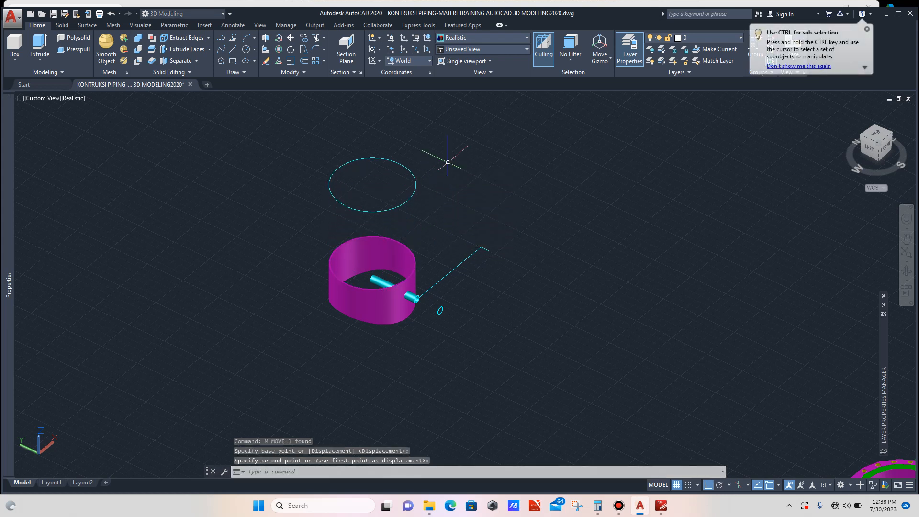
{"action": "key", "text": "Escape"}
- Copy the raised circle directly above itself
{"action": "scroll", "coordinate": [352, 200], "scroll_direction": "down", "scroll_amount": 3}
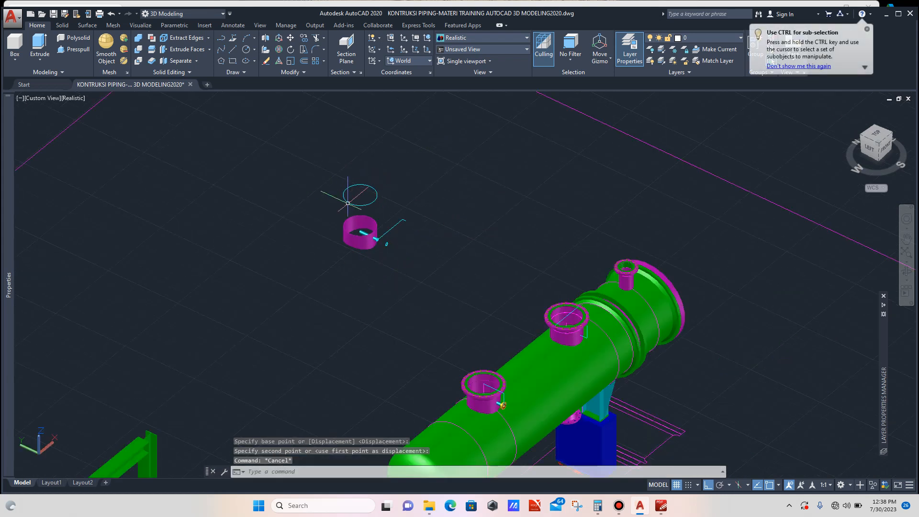
{"action": "scroll", "coordinate": [359, 201], "scroll_direction": "up", "scroll_amount": 2}
{"action": "scroll", "coordinate": [384, 200], "scroll_direction": "up", "scroll_amount": 3}
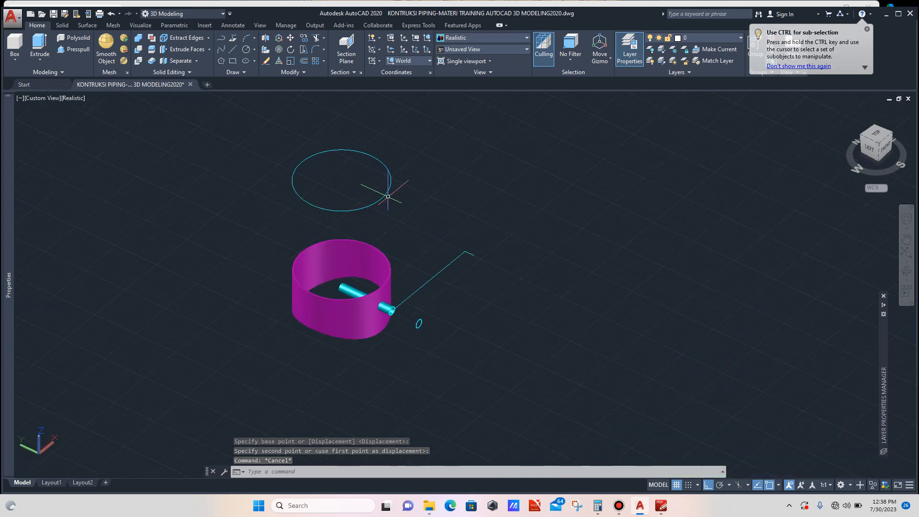
{"action": "left_click", "coordinate": [400, 189]}
{"action": "left_click", "coordinate": [377, 200]}
{"action": "scroll", "coordinate": [344, 248], "scroll_direction": "down", "scroll_amount": 4}
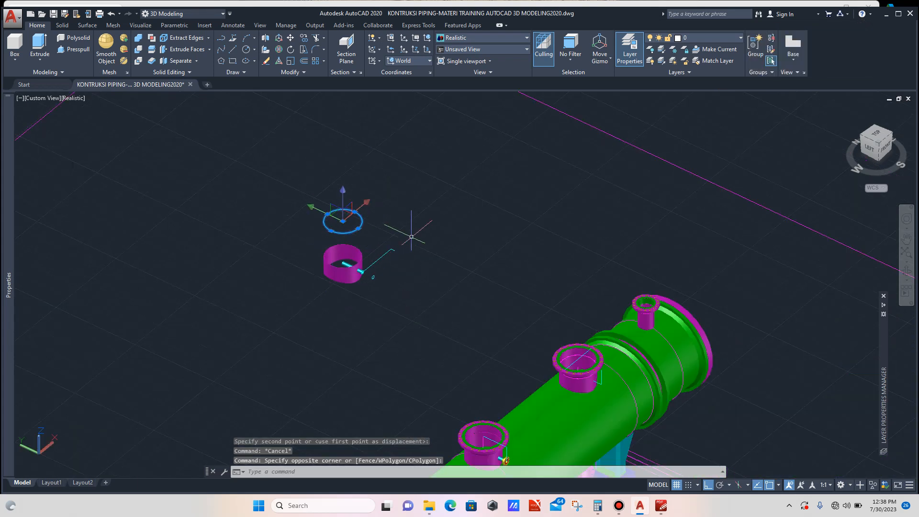
{"action": "type", "text": "CO"}
{"action": "key", "text": "Return"}
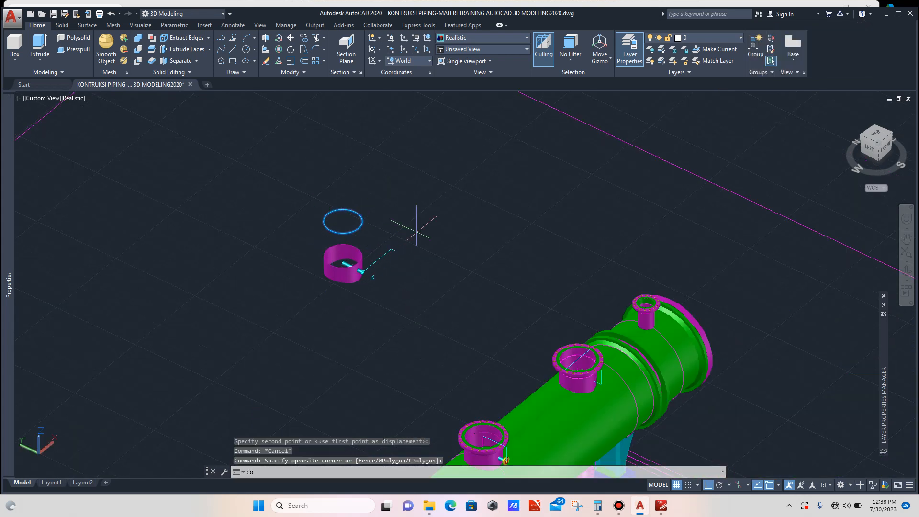
{"action": "left_click", "coordinate": [430, 249]}
{"action": "left_click", "coordinate": [431, 213]}
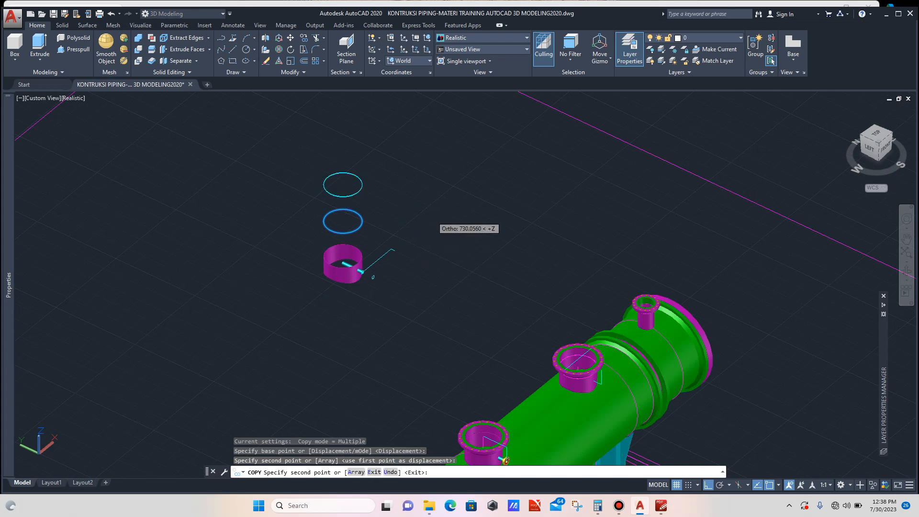
{"action": "key", "text": "Escape"}
- Extrude the lower circle downward about 1274 units into a solid cylinder
{"action": "scroll", "coordinate": [366, 228], "scroll_direction": "up", "scroll_amount": 3}
{"action": "left_click", "coordinate": [347, 214]}
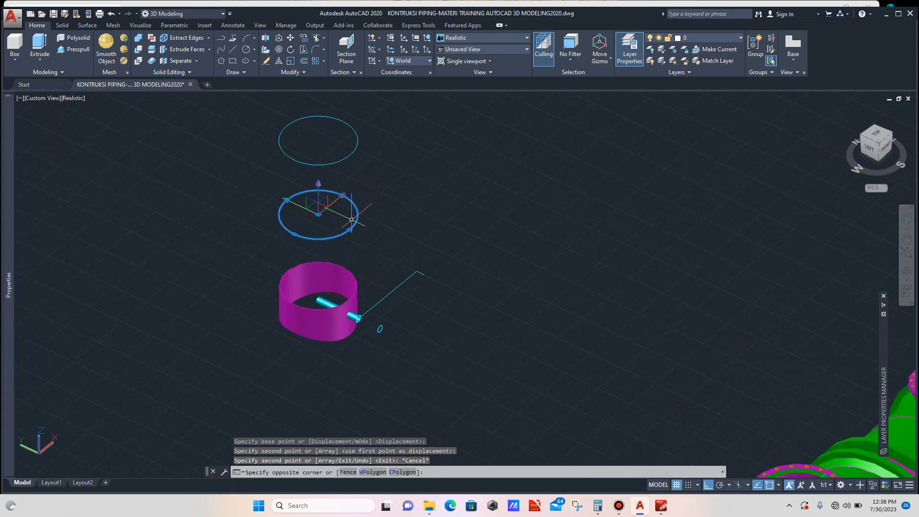
{"action": "left_click", "coordinate": [62, 25]}
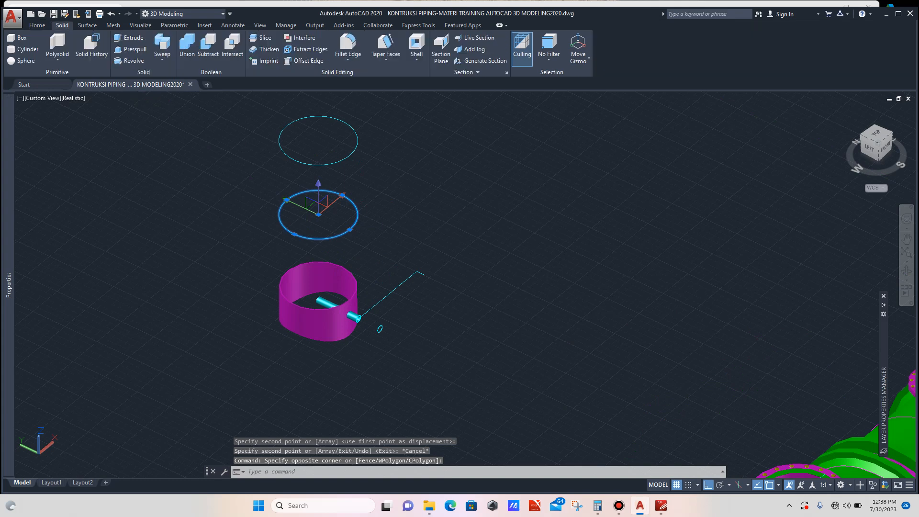
{"action": "left_click", "coordinate": [128, 39]}
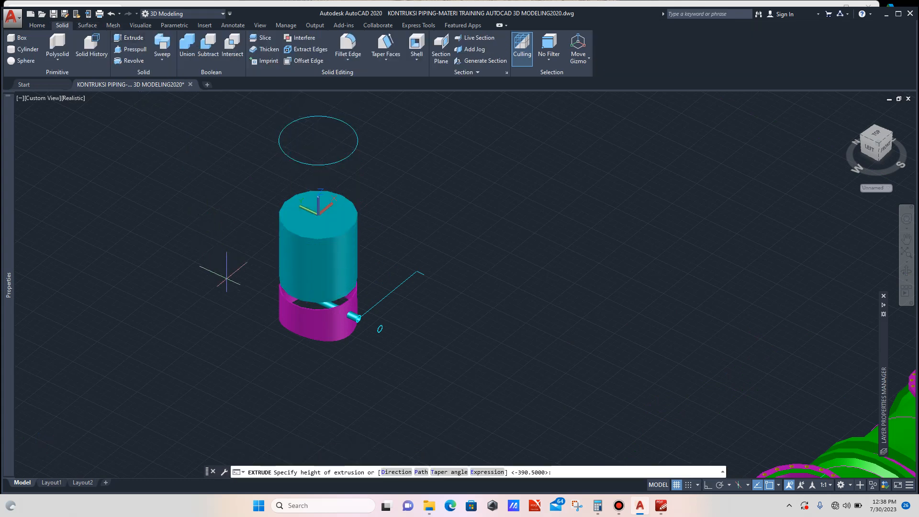
{"action": "left_click", "coordinate": [250, 337]}
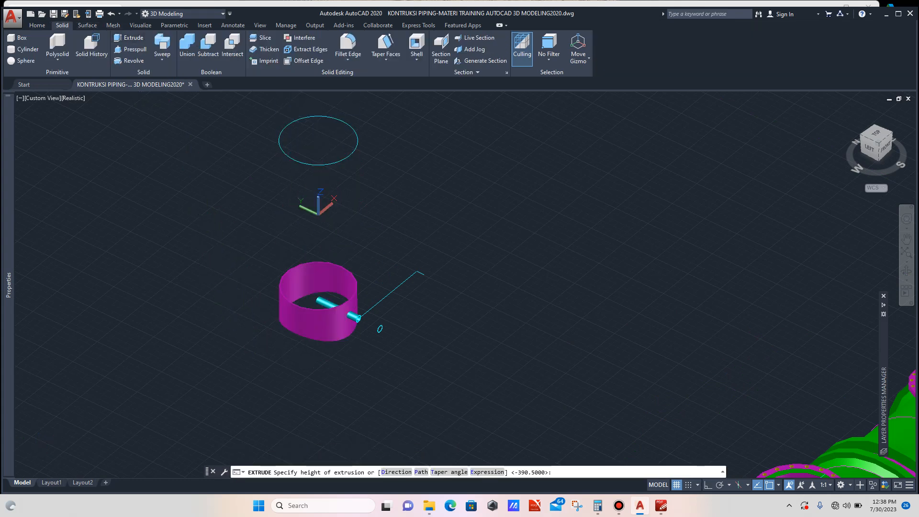
{"action": "key", "text": "Escape"}
- Change the extruded cylinder's colour to Yellow in its properties
{"action": "left_click", "coordinate": [329, 214]}
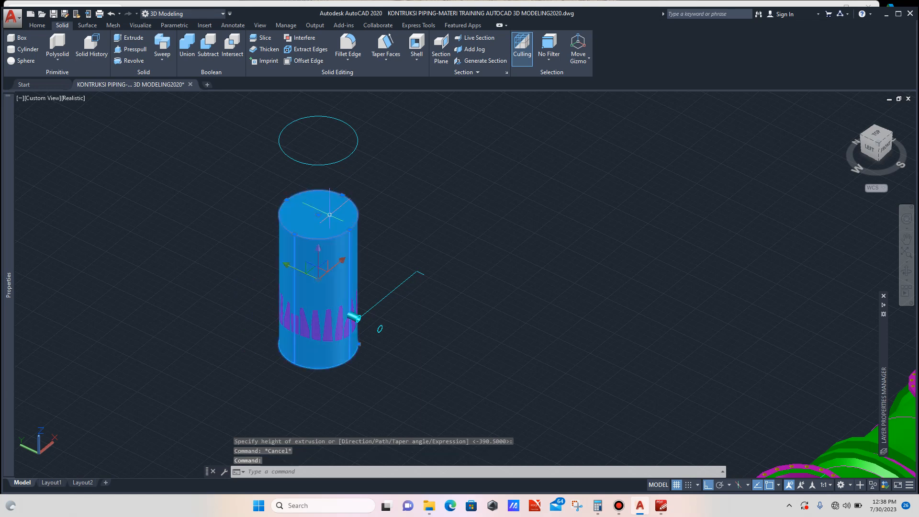
{"action": "mouse_move", "coordinate": [8, 134]}
{"action": "left_click", "coordinate": [133, 126]}
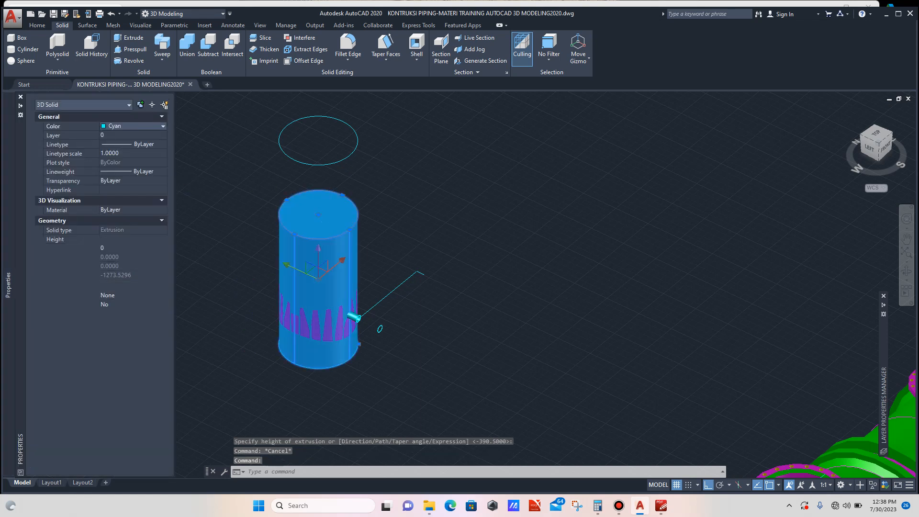
{"action": "left_click", "coordinate": [133, 126]}
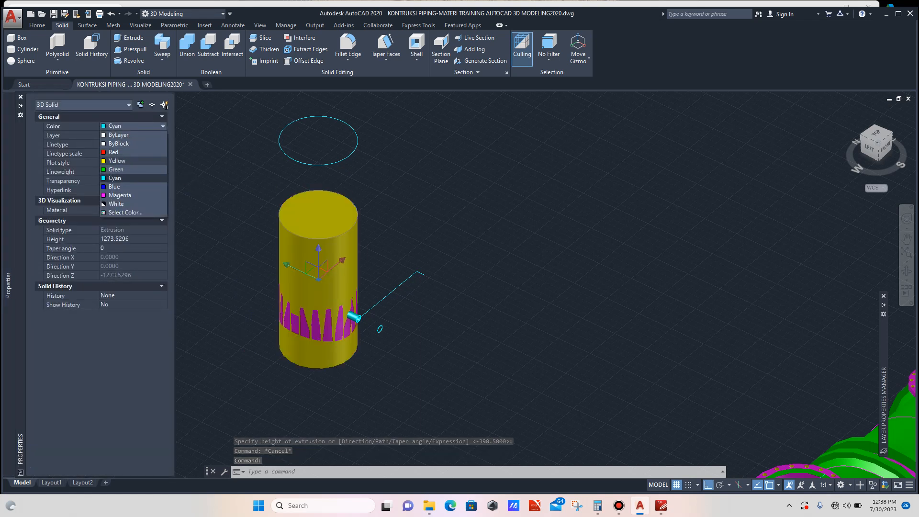
{"action": "key", "text": "Escape"}
{"action": "key", "text": "Escape"}
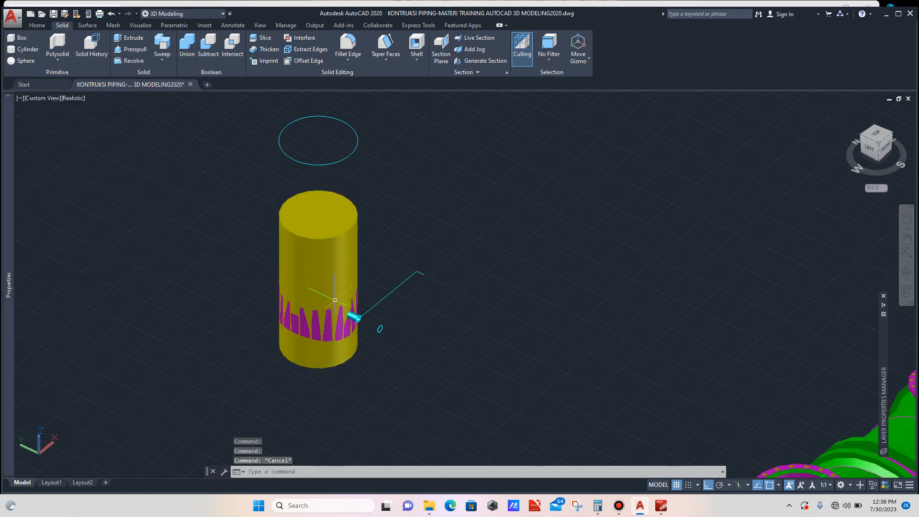
{"action": "scroll", "coordinate": [335, 300], "scroll_direction": "up", "scroll_amount": 5}
{"action": "scroll", "coordinate": [349, 320], "scroll_direction": "down", "scroll_amount": 4}
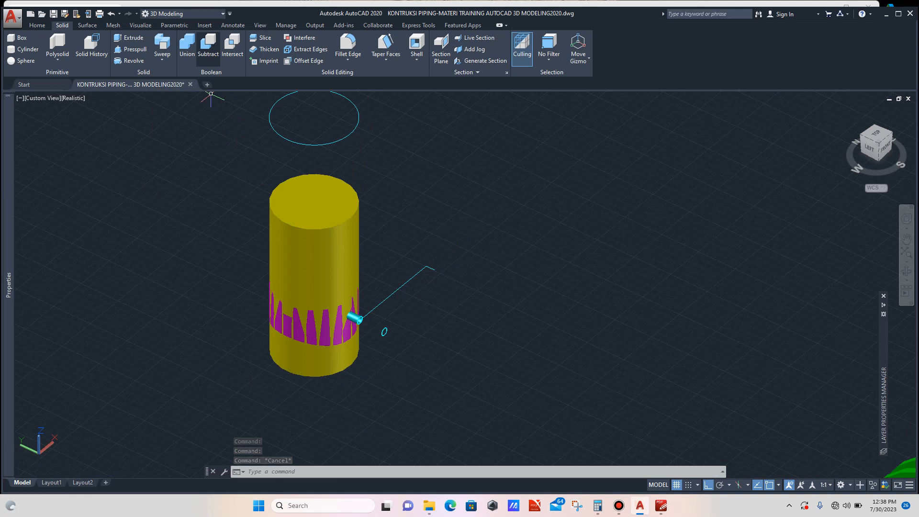
- Subtract the yellow cylinder from the shell to hollow it out
{"action": "left_click", "coordinate": [208, 43]}
{"action": "scroll", "coordinate": [351, 305], "scroll_direction": "up", "scroll_amount": 3}
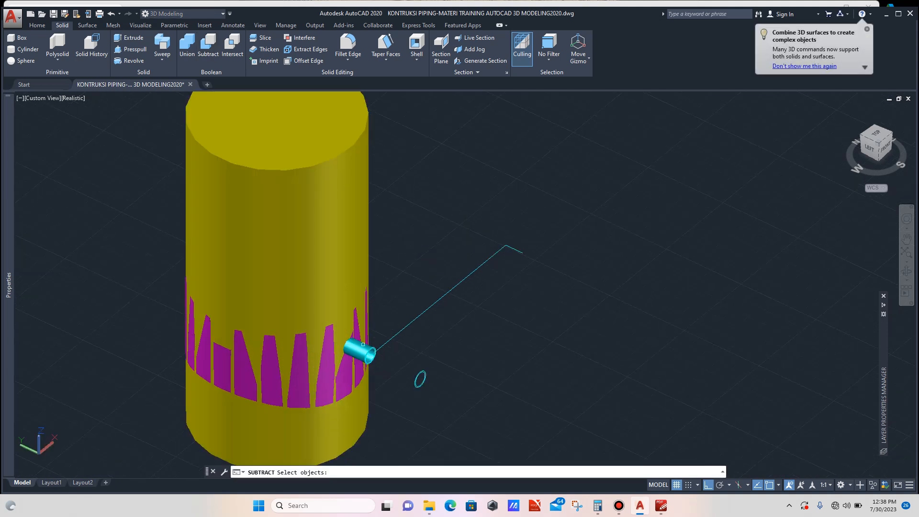
{"action": "left_click", "coordinate": [363, 345]}
{"action": "scroll", "coordinate": [352, 351], "scroll_direction": "down", "scroll_amount": 3}
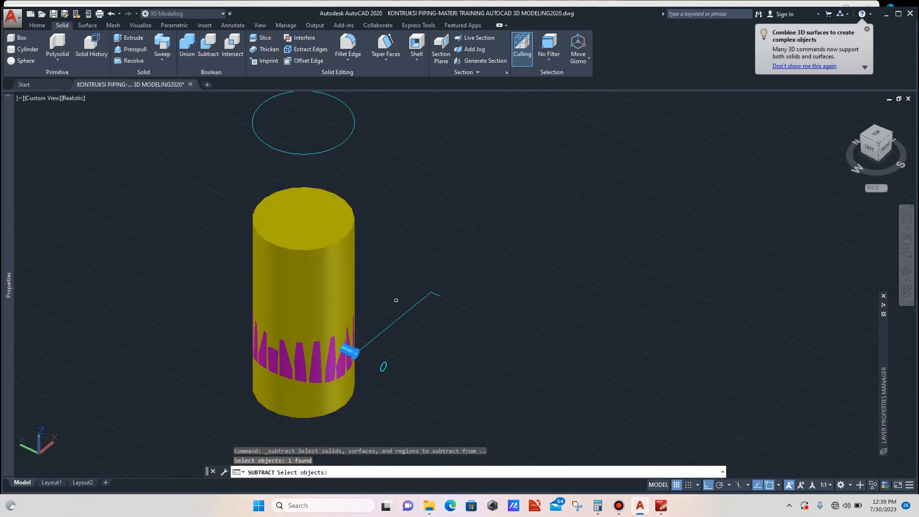
{"action": "key", "text": "Return"}
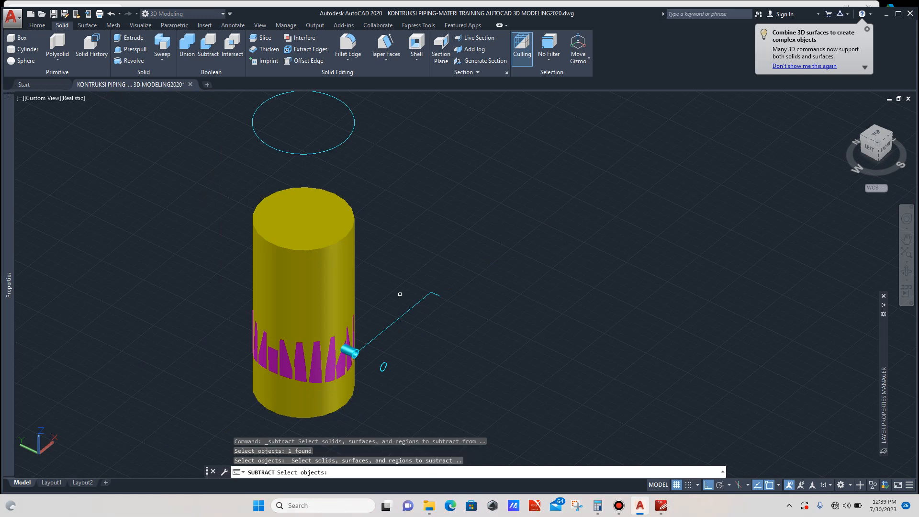
{"action": "left_click", "coordinate": [318, 220]}
{"action": "key", "text": "Return"}
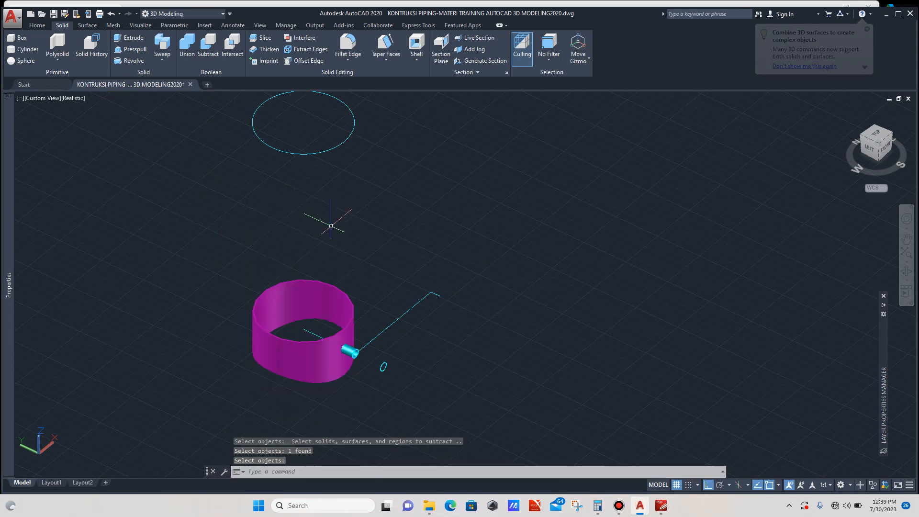
- Orbit and zoom around the hollow shell to examine the nozzle pipe and the nearby profile circles
{"action": "scroll", "coordinate": [331, 226], "scroll_direction": "down", "scroll_amount": 4}
{"action": "scroll", "coordinate": [330, 297], "scroll_direction": "up", "scroll_amount": 3}
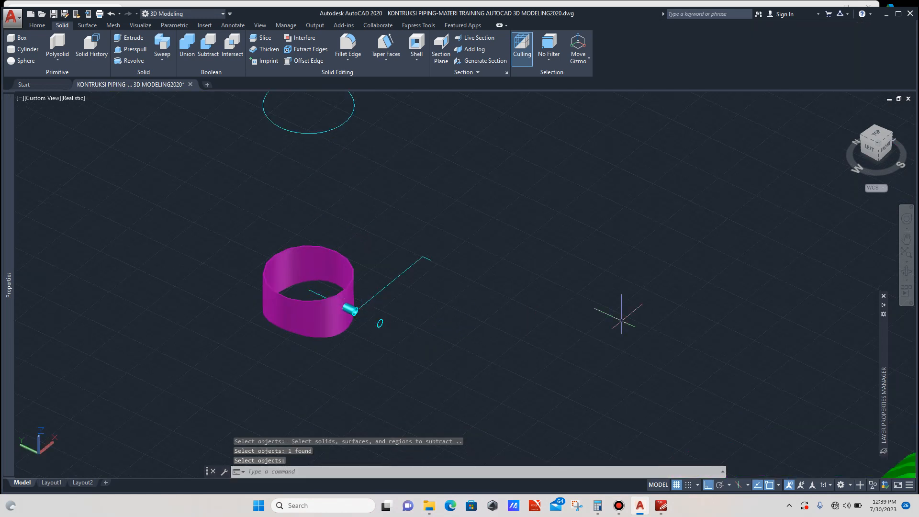
{"action": "left_click", "coordinate": [906, 271]}
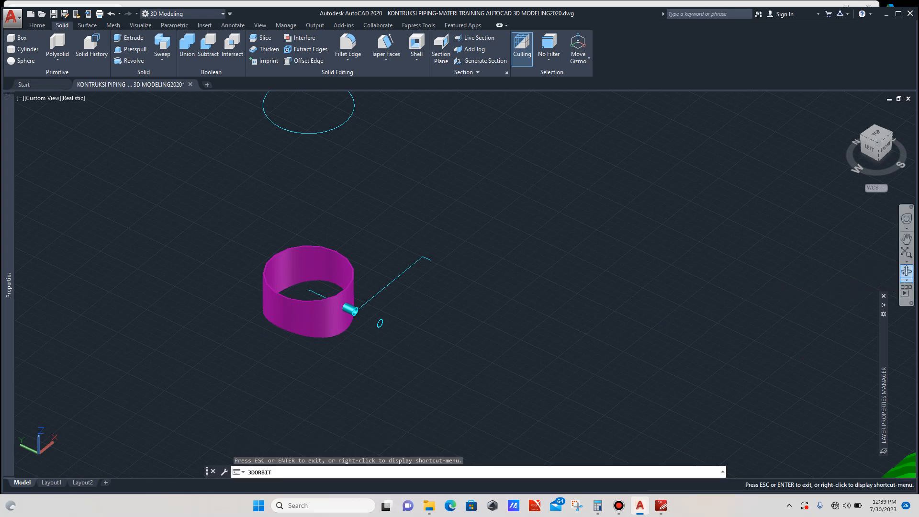
{"action": "mouse_move", "coordinate": [364, 302]}
{"action": "left_mouse_down"}
{"action": "mouse_move", "coordinate": [400, 376]}
{"action": "mouse_move", "coordinate": [459, 380]}
{"action": "mouse_move", "coordinate": [495, 335]}
{"action": "mouse_move", "coordinate": [445, 335]}
{"action": "mouse_move", "coordinate": [390, 311]}
{"action": "mouse_move", "coordinate": [382, 322]}
{"action": "mouse_move", "coordinate": [382, 302]}
{"action": "left_mouse_up"}
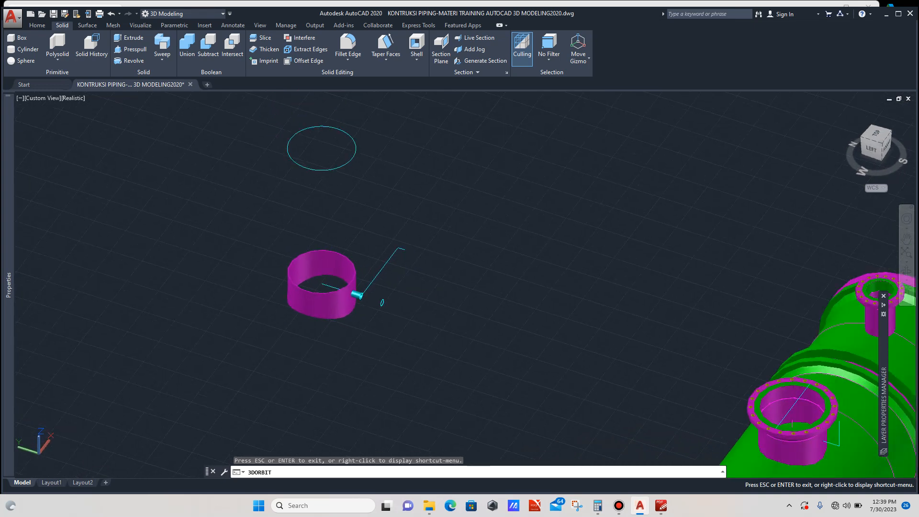
{"action": "key", "text": "Escape"}
{"action": "scroll", "coordinate": [331, 217], "scroll_direction": "down", "scroll_amount": 2}
{"action": "scroll", "coordinate": [349, 277], "scroll_direction": "up", "scroll_amount": 3}
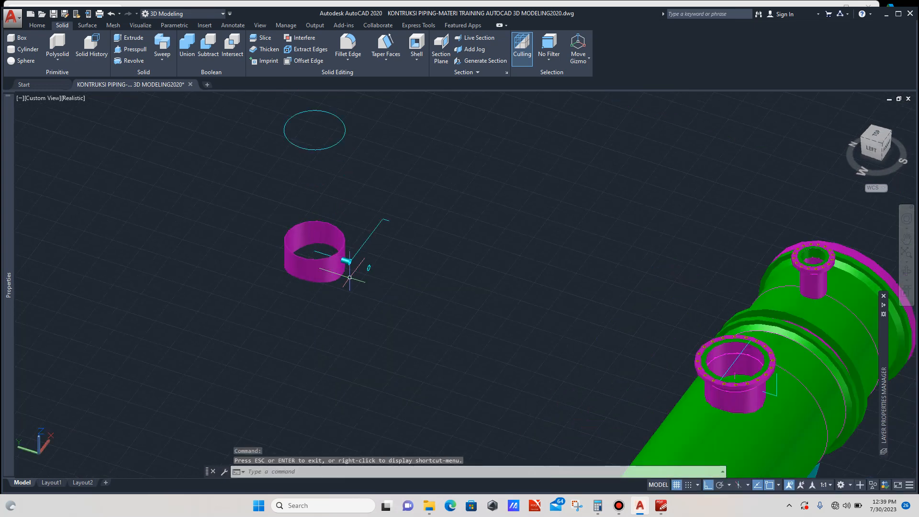
{"action": "scroll", "coordinate": [337, 254], "scroll_direction": "up", "scroll_amount": 4}
{"action": "scroll", "coordinate": [340, 253], "scroll_direction": "down", "scroll_amount": 3}
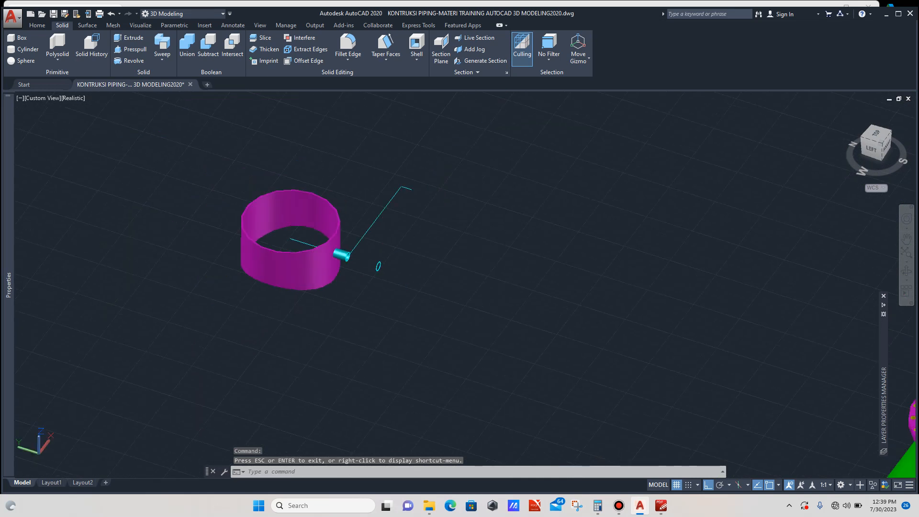
{"action": "scroll", "coordinate": [371, 256], "scroll_direction": "up", "scroll_amount": 5}
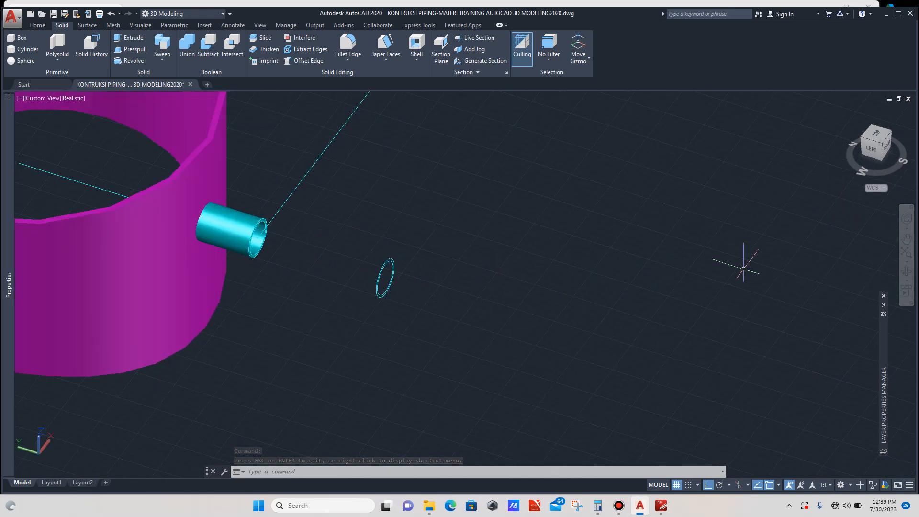
{"action": "left_click", "coordinate": [906, 271]}
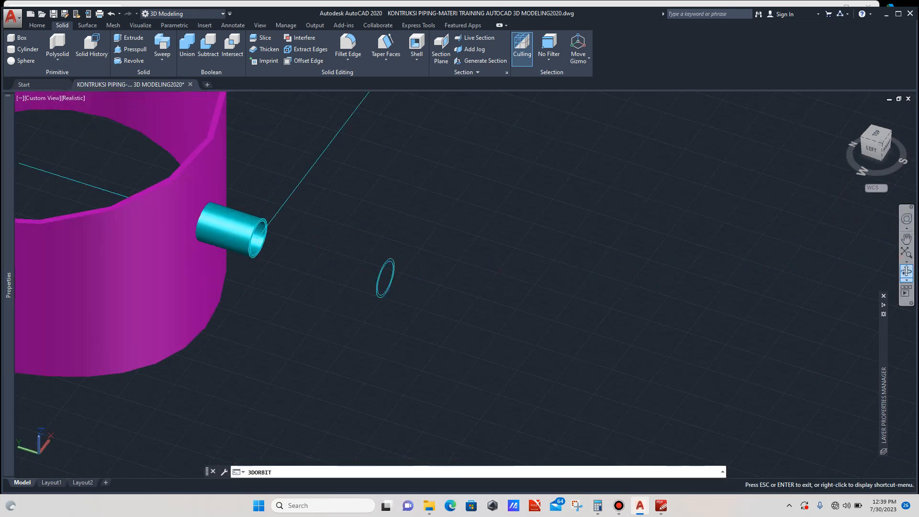
{"action": "left_click_drag", "start_coordinate": [335, 245], "coordinate": [242, 205]}
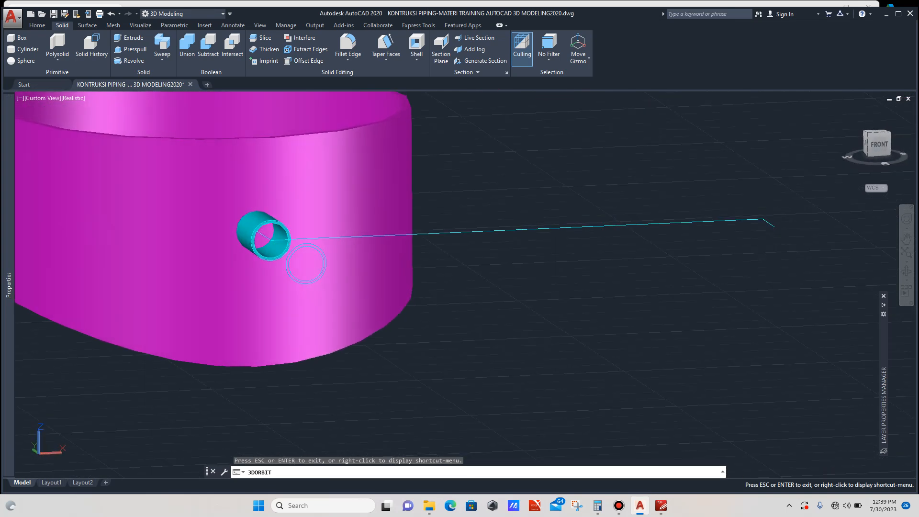
{"action": "scroll", "coordinate": [242, 205], "scroll_direction": "up", "scroll_amount": 2}
{"action": "left_click_drag", "start_coordinate": [244, 261], "coordinate": [323, 312]}
{"action": "scroll", "coordinate": [323, 311], "scroll_direction": "down", "scroll_amount": 2}
{"action": "scroll", "coordinate": [322, 312], "scroll_direction": "down", "scroll_amount": 1}
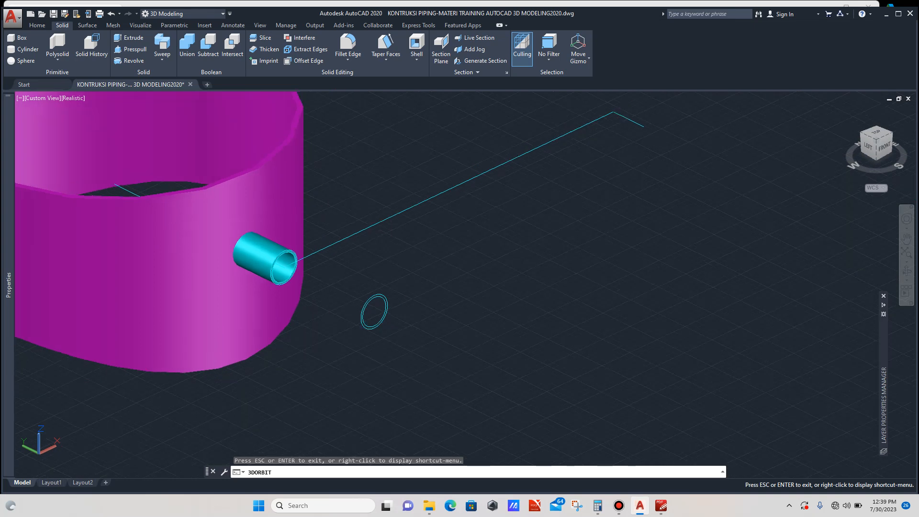
{"action": "key", "text": "Escape"}
{"action": "scroll", "coordinate": [367, 295], "scroll_direction": "up", "scroll_amount": 5}
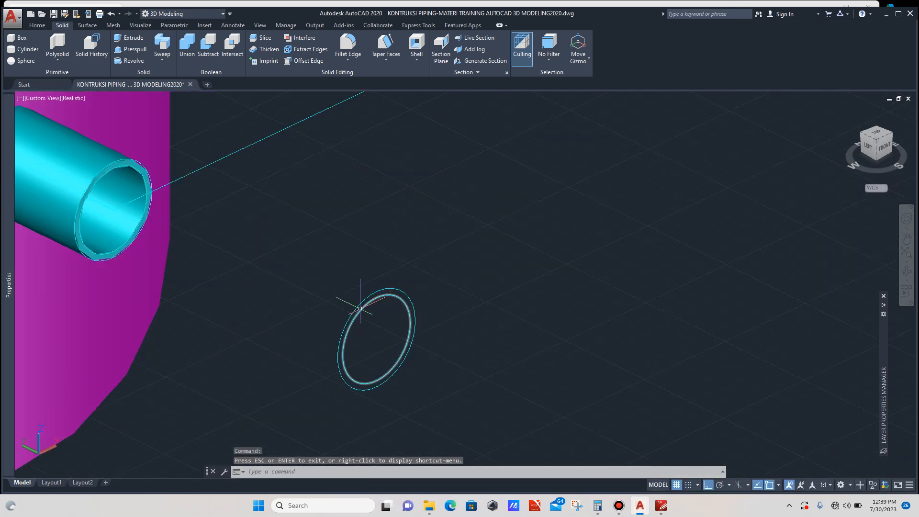
{"action": "scroll", "coordinate": [368, 299], "scroll_direction": "down", "scroll_amount": 2}
{"action": "scroll", "coordinate": [354, 287], "scroll_direction": "up", "scroll_amount": 2}
{"action": "scroll", "coordinate": [349, 287], "scroll_direction": "down", "scroll_amount": 3}
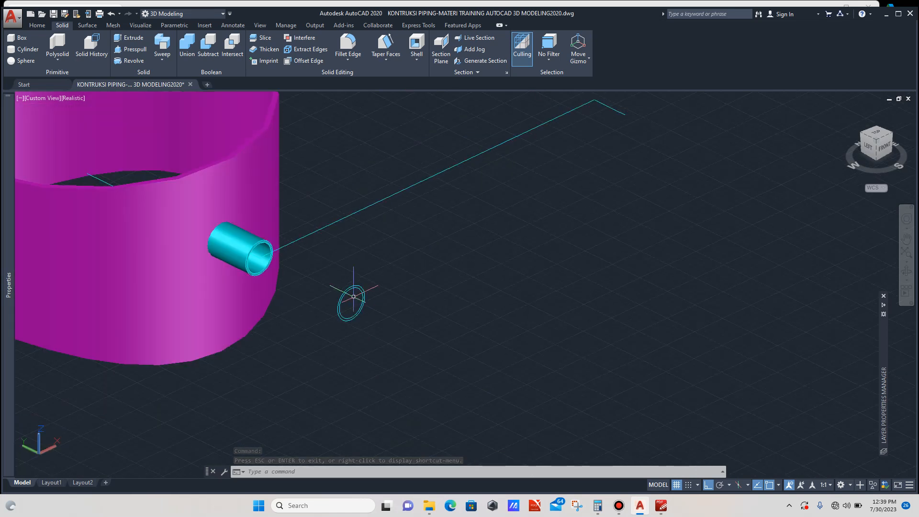
{"action": "scroll", "coordinate": [369, 277], "scroll_direction": "up", "scroll_amount": 2}
- Copy the pair of concentric circles to the bend point of the nozzle centreline
{"action": "left_click", "coordinate": [382, 264]}
{"action": "left_click", "coordinate": [361, 297]}
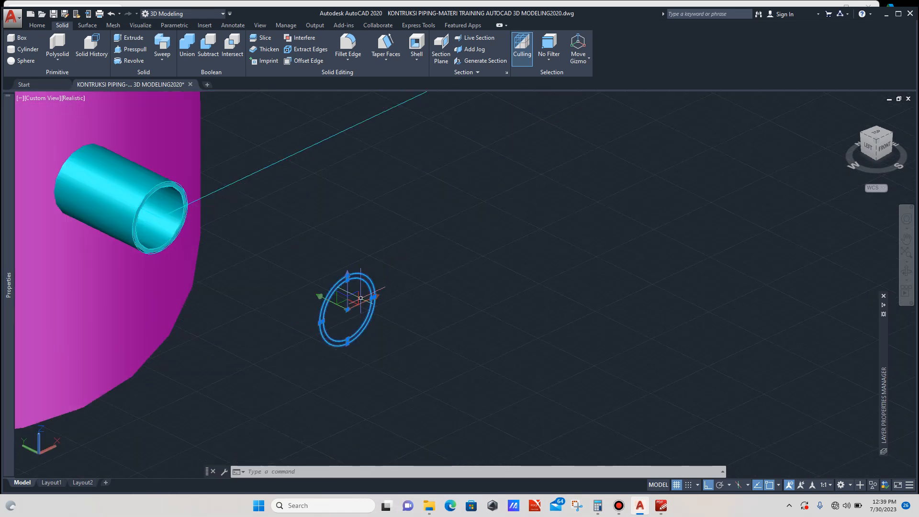
{"action": "type", "text": "CO"}
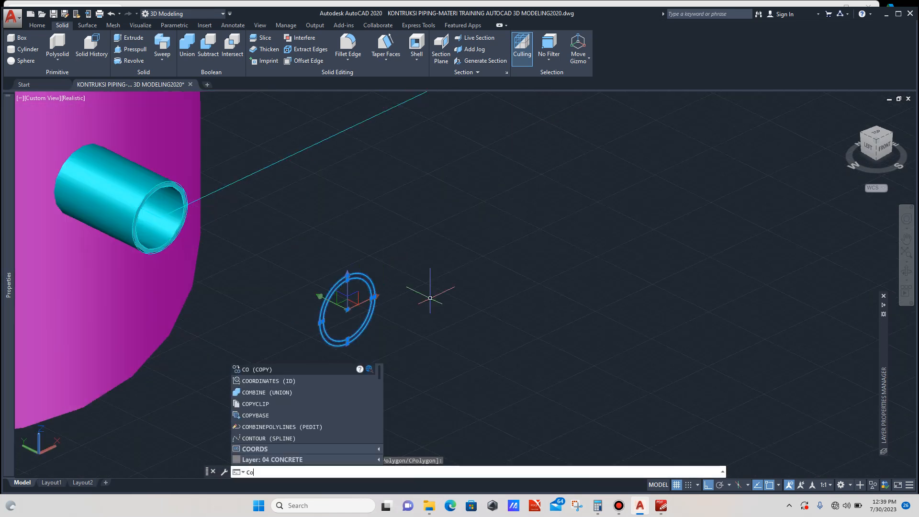
{"action": "key", "text": "Return"}
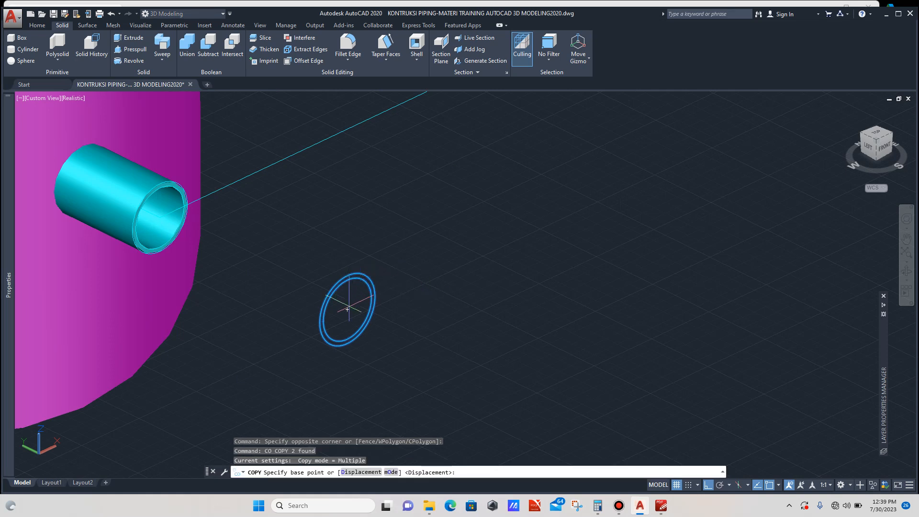
{"action": "left_click", "coordinate": [347, 309]}
{"action": "scroll", "coordinate": [330, 319], "scroll_direction": "down", "scroll_amount": 6}
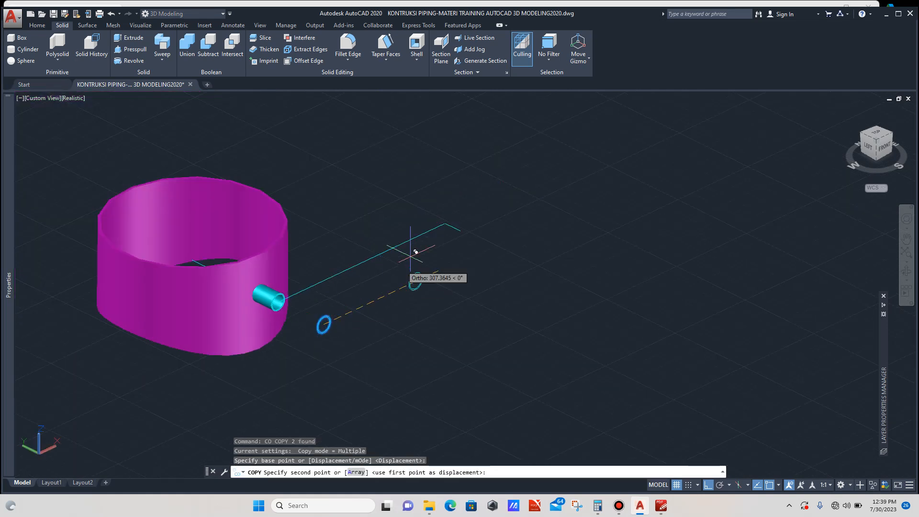
{"action": "scroll", "coordinate": [436, 240], "scroll_direction": "up", "scroll_amount": 2}
{"action": "scroll", "coordinate": [453, 220], "scroll_direction": "up", "scroll_amount": 4}
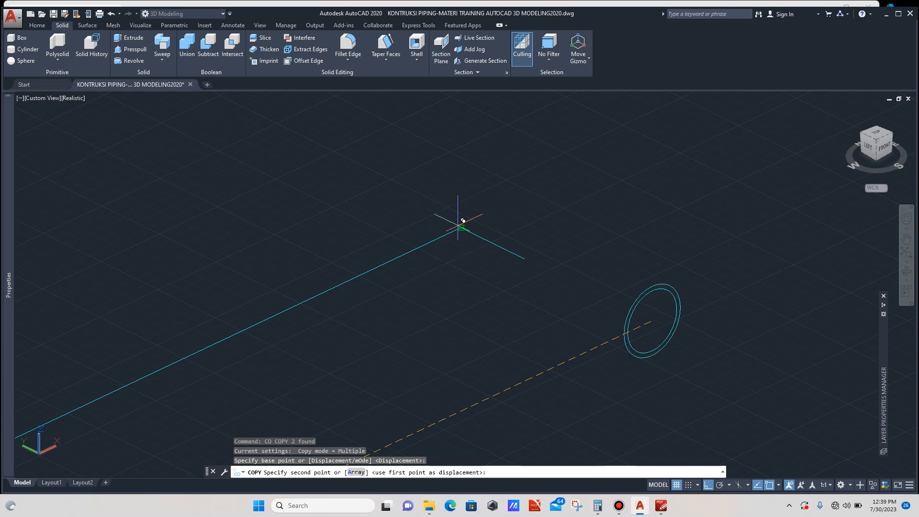
{"action": "left_click", "coordinate": [462, 226]}
{"action": "key", "text": "Escape"}
- Extrude the original concentric circles into the shell, about 599 units long, forming the inner pipe
{"action": "scroll", "coordinate": [459, 227], "scroll_direction": "down", "scroll_amount": 3}
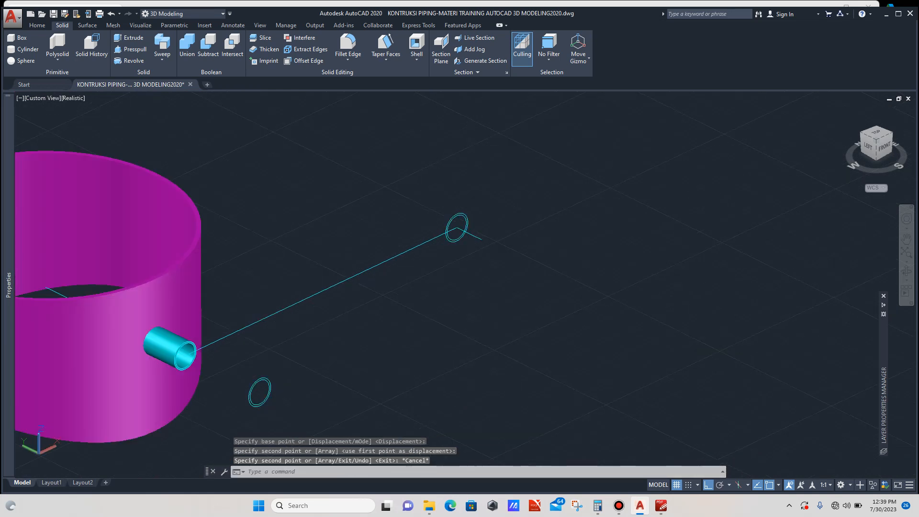
{"action": "scroll", "coordinate": [244, 394], "scroll_direction": "up", "scroll_amount": 4}
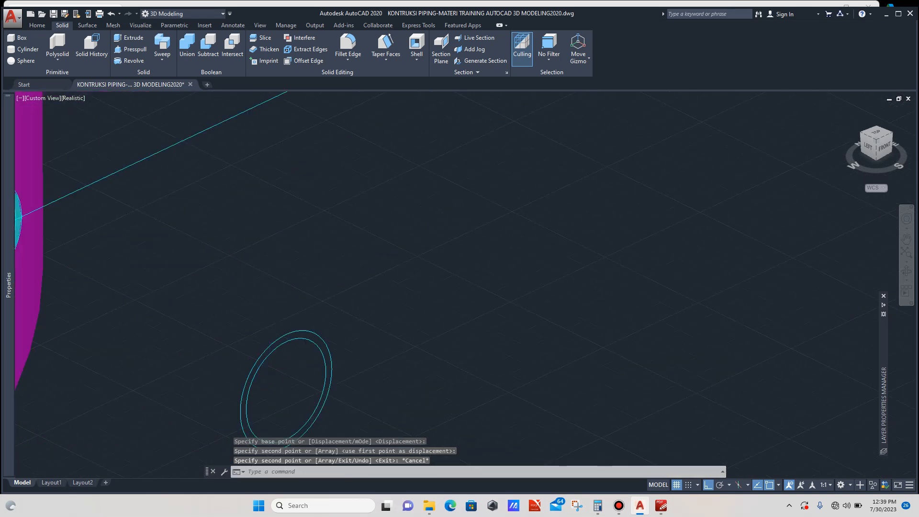
{"action": "scroll", "coordinate": [257, 400], "scroll_direction": "down", "scroll_amount": 1}
{"action": "left_click", "coordinate": [269, 356]}
{"action": "scroll", "coordinate": [357, 310], "scroll_direction": "down", "scroll_amount": 5}
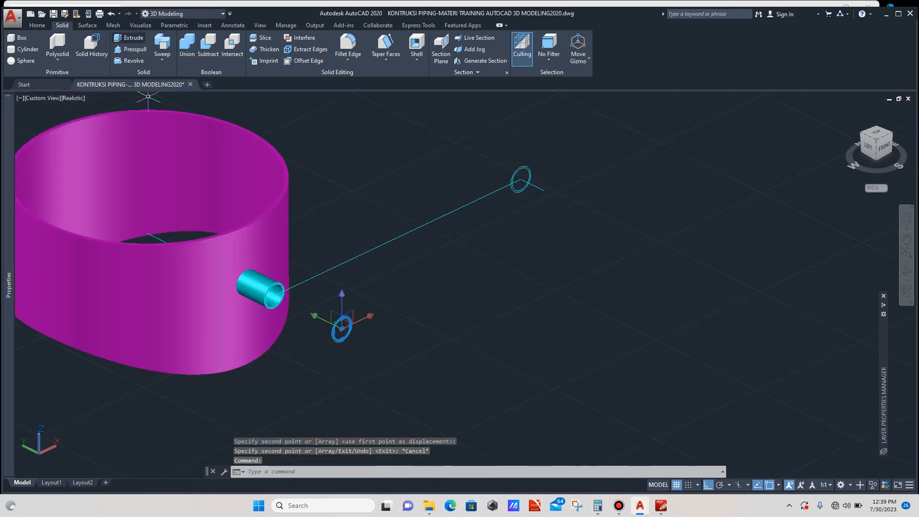
{"action": "left_click", "coordinate": [130, 38]}
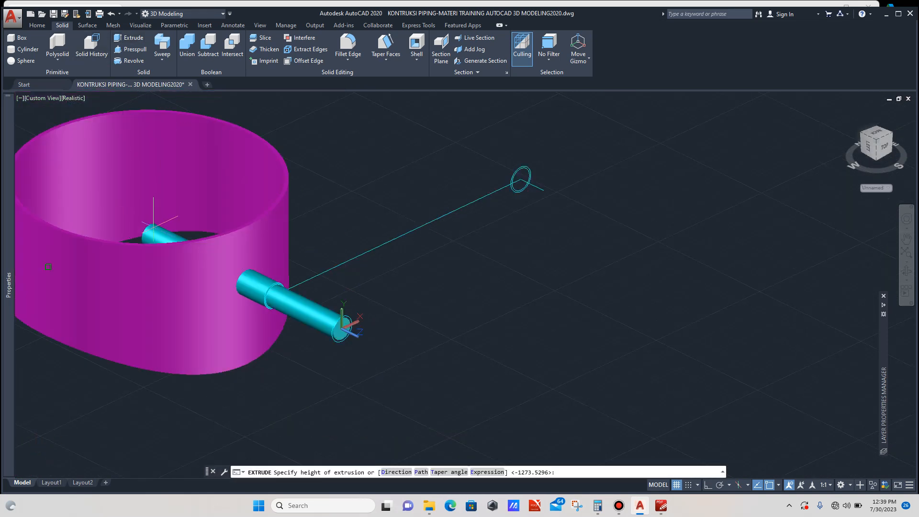
{"action": "scroll", "coordinate": [160, 232], "scroll_direction": "up", "scroll_amount": 2}
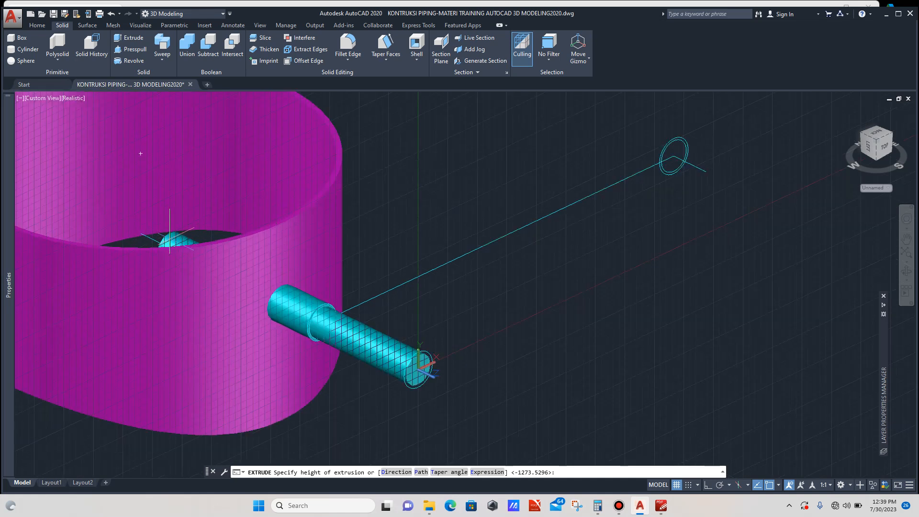
{"action": "left_click", "coordinate": [140, 233]}
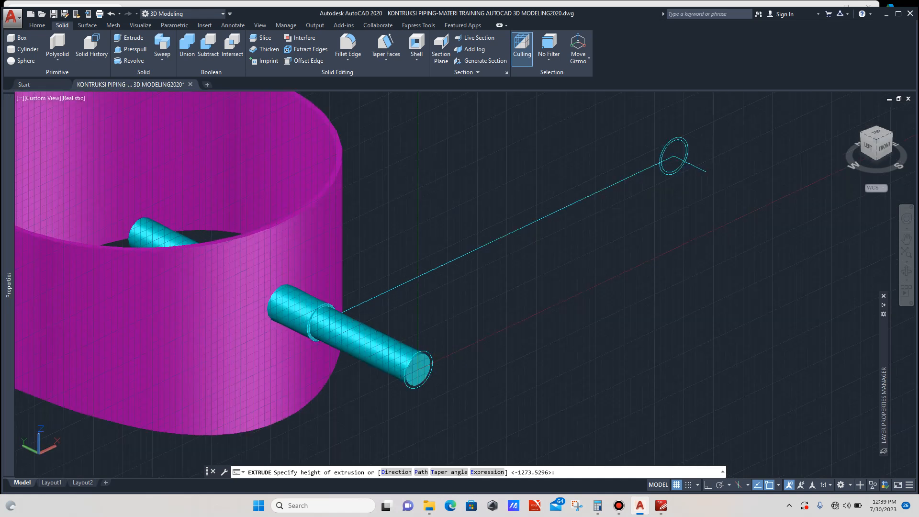
{"action": "scroll", "coordinate": [250, 226], "scroll_direction": "down", "scroll_amount": 4}
{"action": "key", "text": "Escape"}
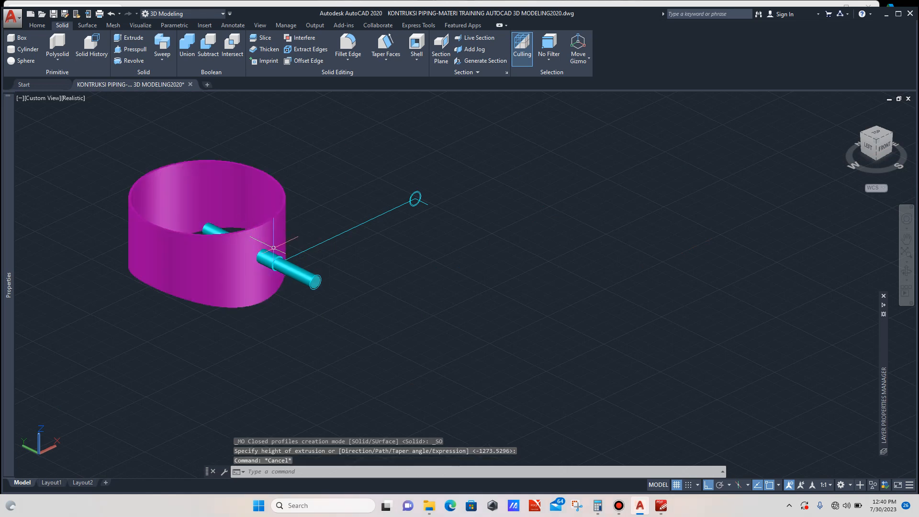
- Change the newly extruded pipe's colour to Blue in its properties
{"action": "scroll", "coordinate": [253, 227], "scroll_direction": "up", "scroll_amount": 2}
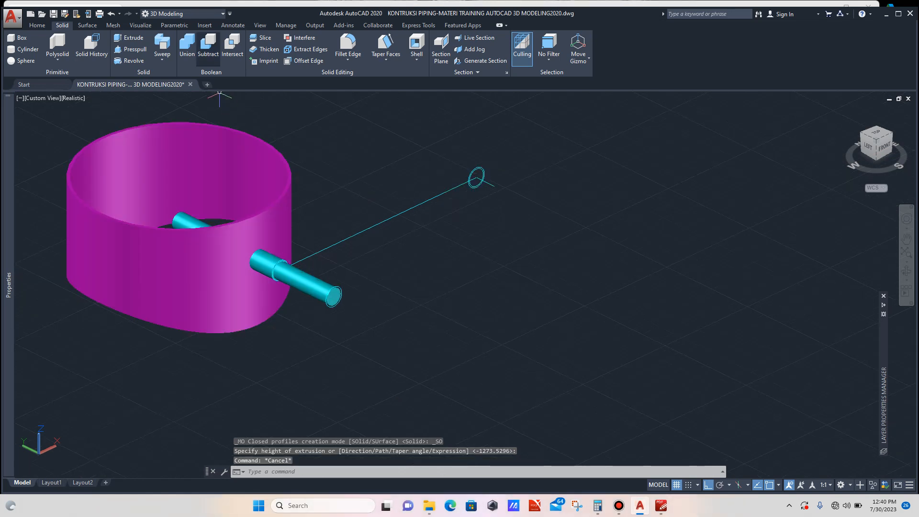
{"action": "scroll", "coordinate": [305, 275], "scroll_direction": "up", "scroll_amount": 2}
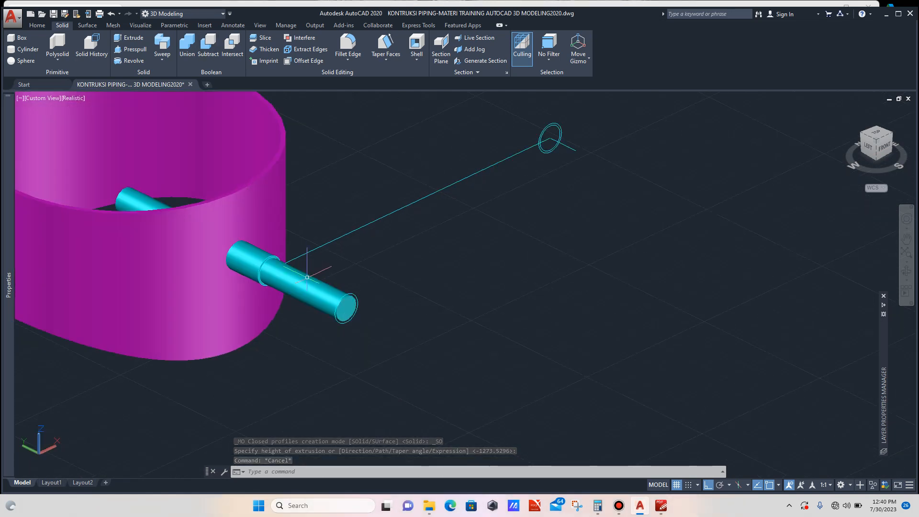
{"action": "left_click", "coordinate": [307, 278]}
{"action": "mouse_move", "coordinate": [8, 168]}
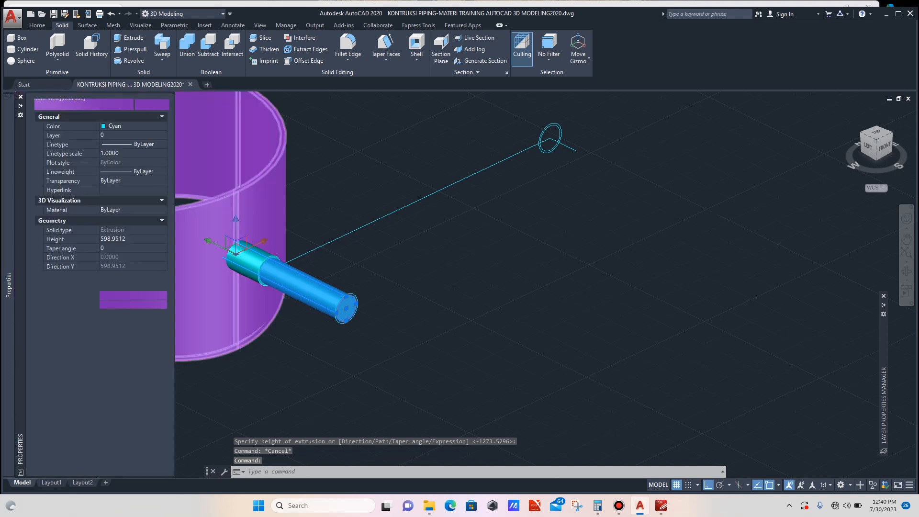
{"action": "left_click", "coordinate": [139, 127]}
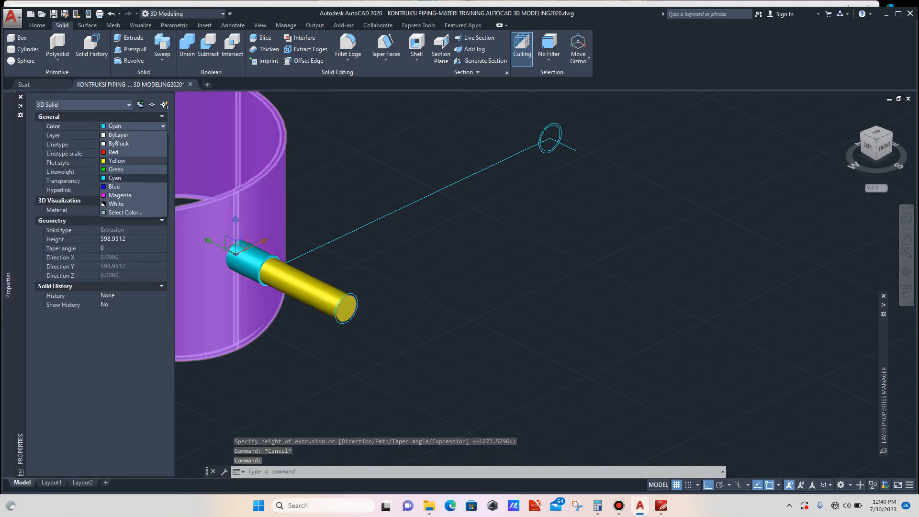
{"action": "left_click", "coordinate": [114, 186]}
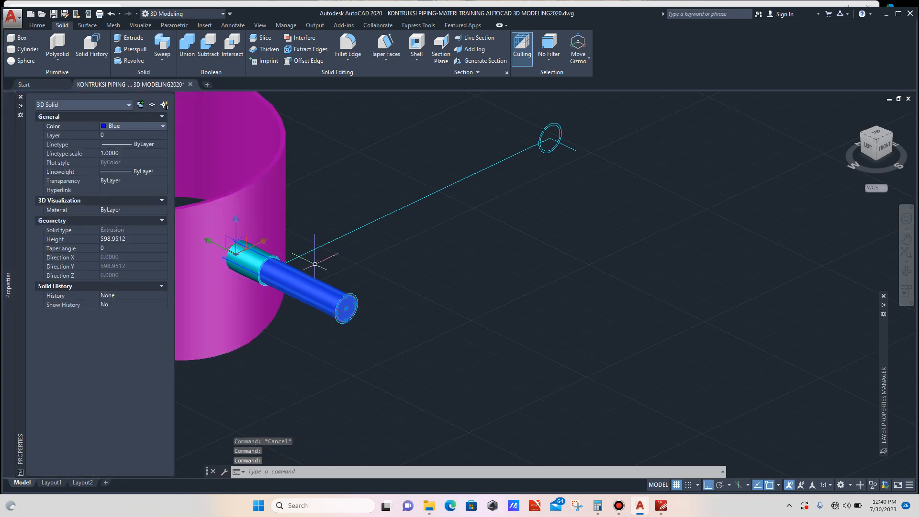
{"action": "key", "text": "Escape"}
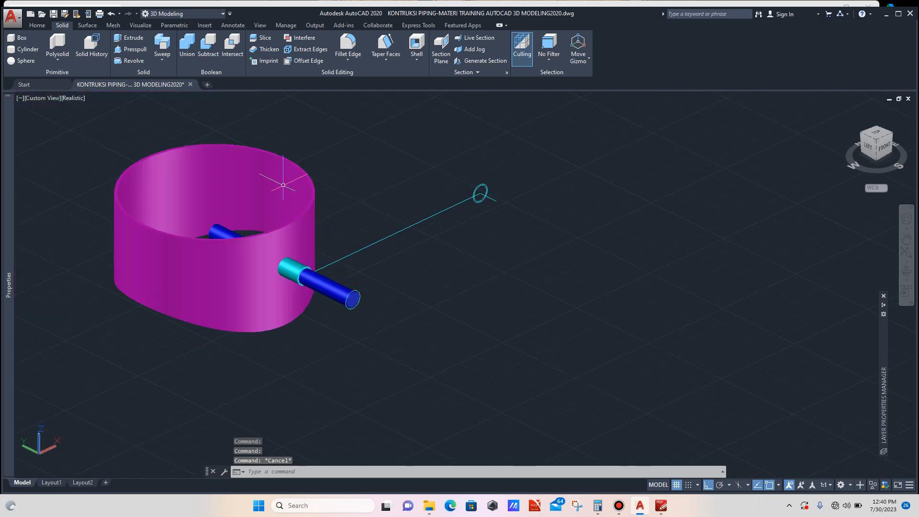
- Subtract the blue inner pipe from the shell solid
{"action": "left_click", "coordinate": [209, 45]}
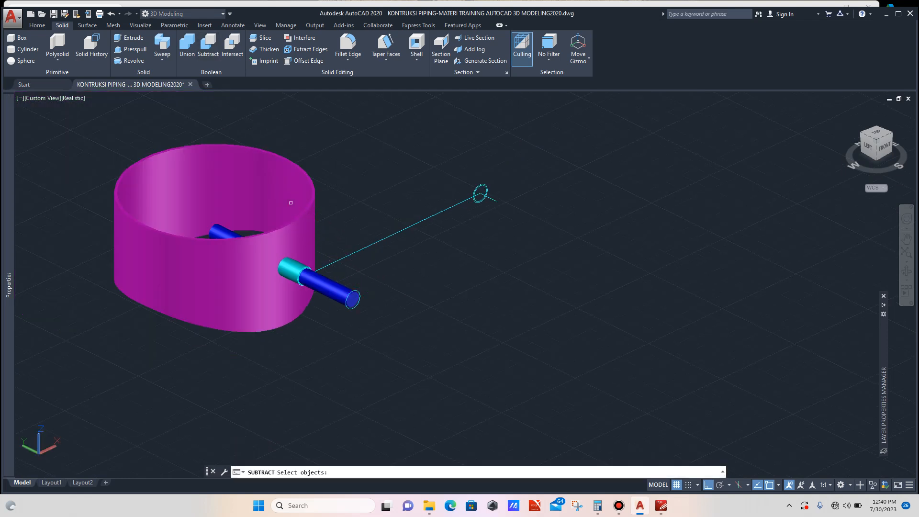
{"action": "scroll", "coordinate": [299, 219], "scroll_direction": "up", "scroll_amount": 2}
{"action": "left_click", "coordinate": [299, 220]}
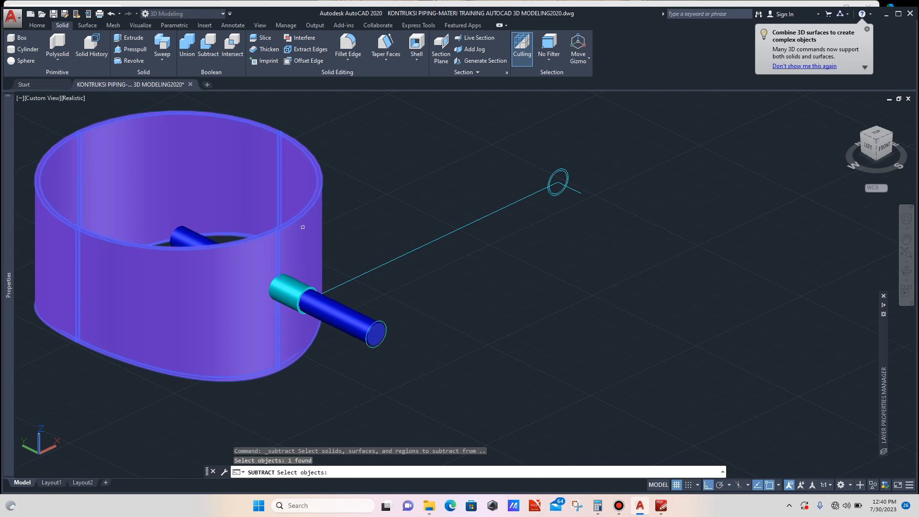
{"action": "key", "text": "Return"}
{"action": "scroll", "coordinate": [347, 311], "scroll_direction": "up", "scroll_amount": 3}
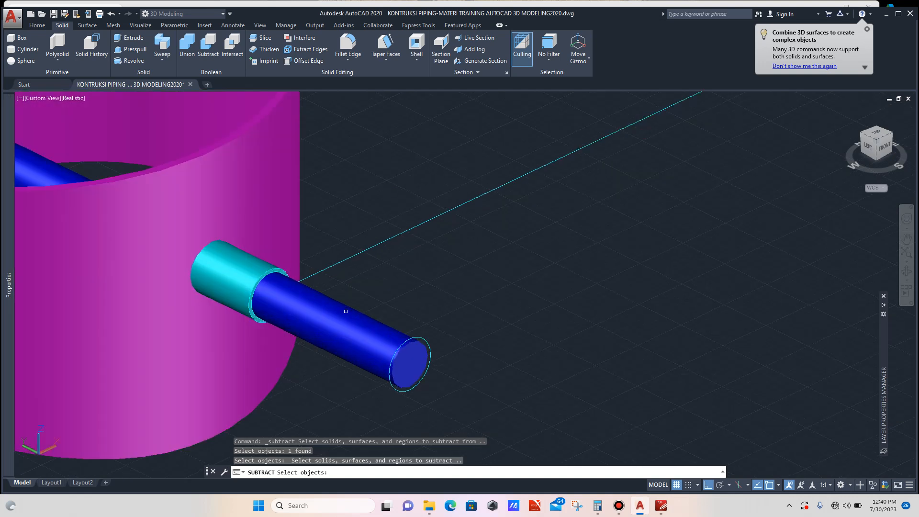
{"action": "left_click", "coordinate": [347, 313]}
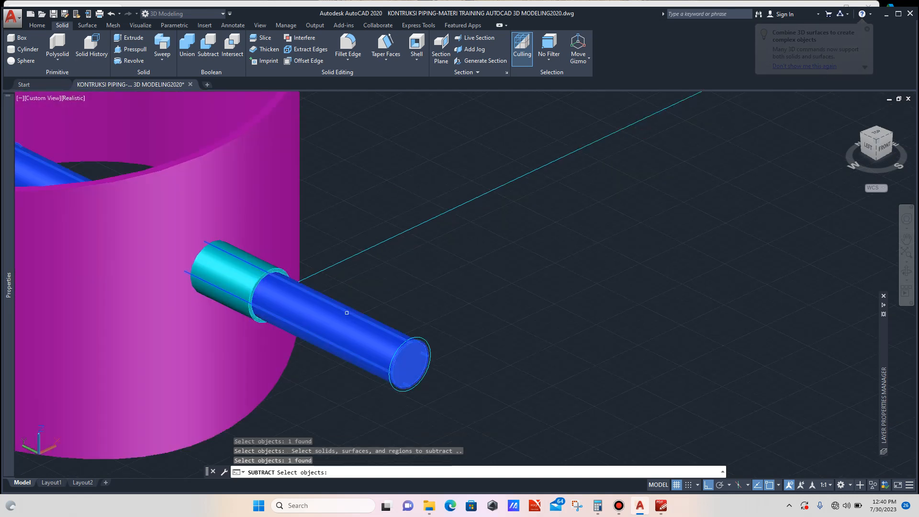
{"action": "key", "text": "Return"}
{"action": "scroll", "coordinate": [374, 302], "scroll_direction": "down", "scroll_amount": 2}
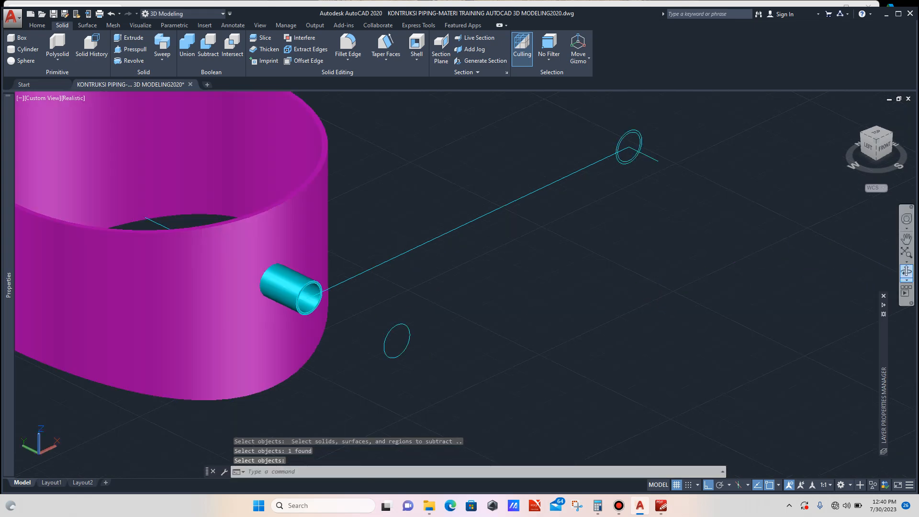
- Orbit and zoom toward the far end of the nozzle centreline to examine the profile circles there
{"action": "left_click", "coordinate": [906, 272]}
{"action": "left_click_drag", "start_coordinate": [814, 287], "coordinate": [790, 271]}
{"action": "left_click_drag", "start_coordinate": [424, 143], "coordinate": [606, 187]}
{"action": "scroll", "coordinate": [543, 190], "scroll_direction": "down", "scroll_amount": 4}
{"action": "left_click_drag", "start_coordinate": [484, 273], "coordinate": [398, 284]}
{"action": "scroll", "coordinate": [546, 253], "scroll_direction": "up", "scroll_amount": 6}
{"action": "scroll", "coordinate": [418, 284], "scroll_direction": "down", "scroll_amount": 1}
{"action": "scroll", "coordinate": [422, 288], "scroll_direction": "down", "scroll_amount": 5}
{"action": "key", "text": "Escape"}
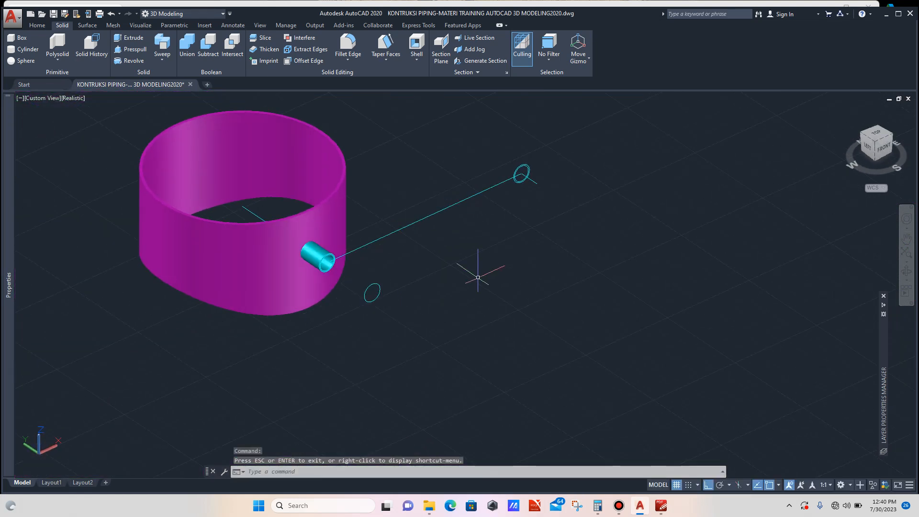
{"action": "scroll", "coordinate": [401, 271], "scroll_direction": "down", "scroll_amount": 4}
{"action": "scroll", "coordinate": [447, 235], "scroll_direction": "up", "scroll_amount": 6}
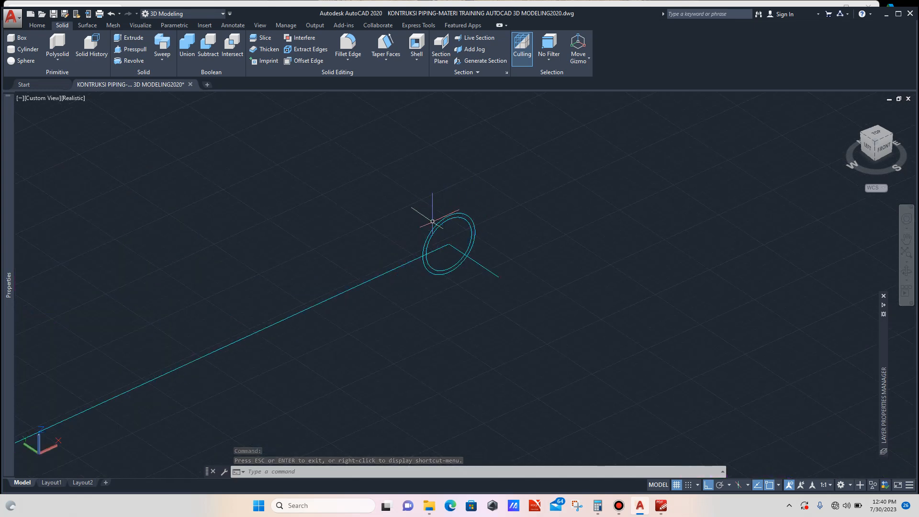
{"action": "scroll", "coordinate": [428, 213], "scroll_direction": "down", "scroll_amount": 2}
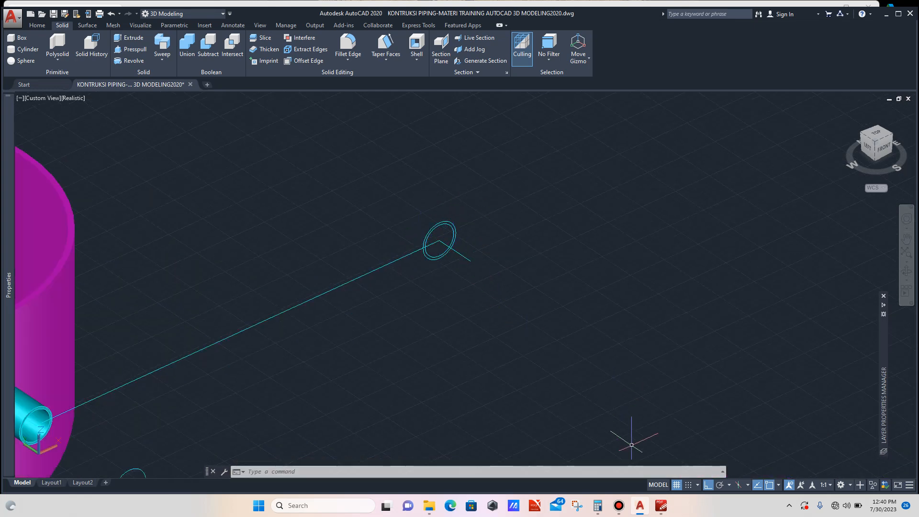
- Divide the flange drawing's 165 outer diameter by 2 in the calculator
{"action": "left_click", "coordinate": [661, 506]}
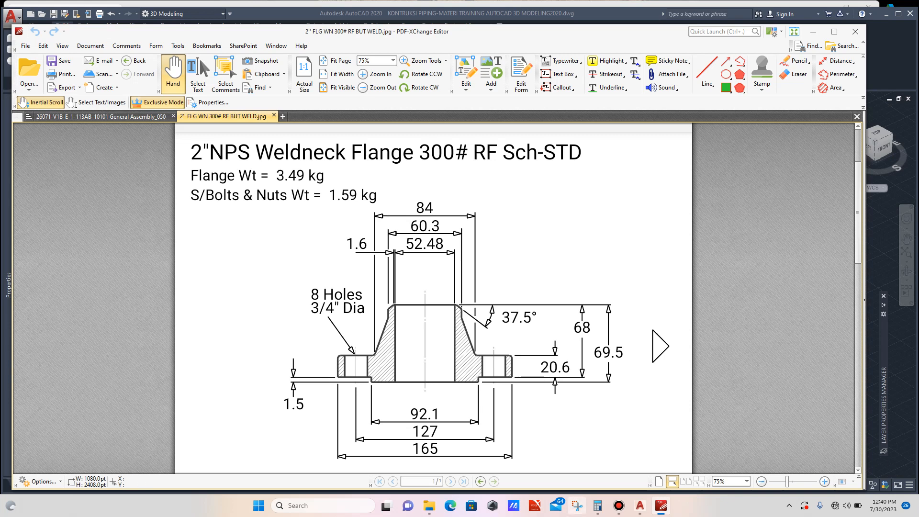
{"action": "left_click", "coordinate": [598, 506]}
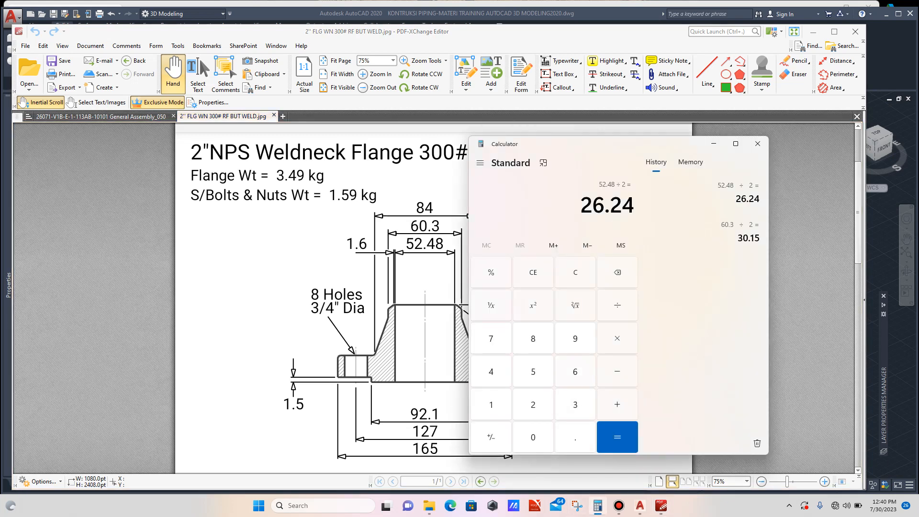
{"action": "type", "text": "165"}
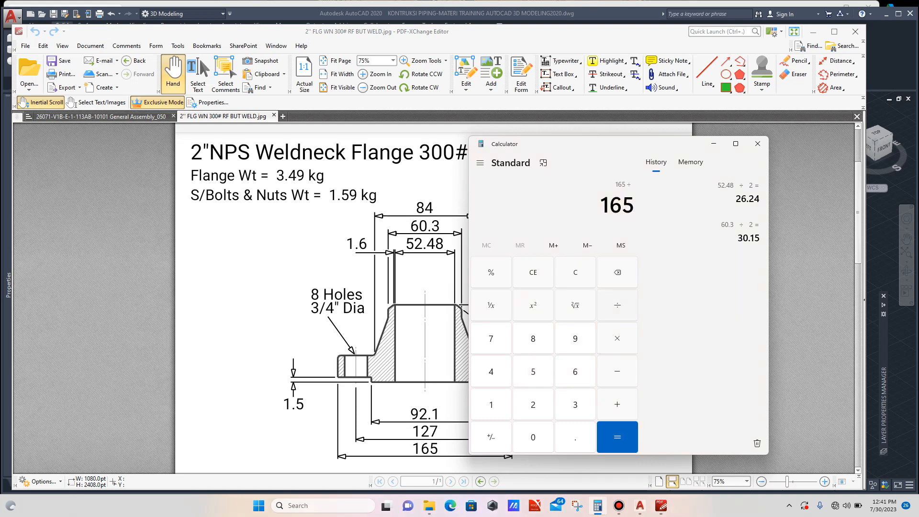
{"action": "type", "text": "2"}
{"action": "key", "text": "Return"}
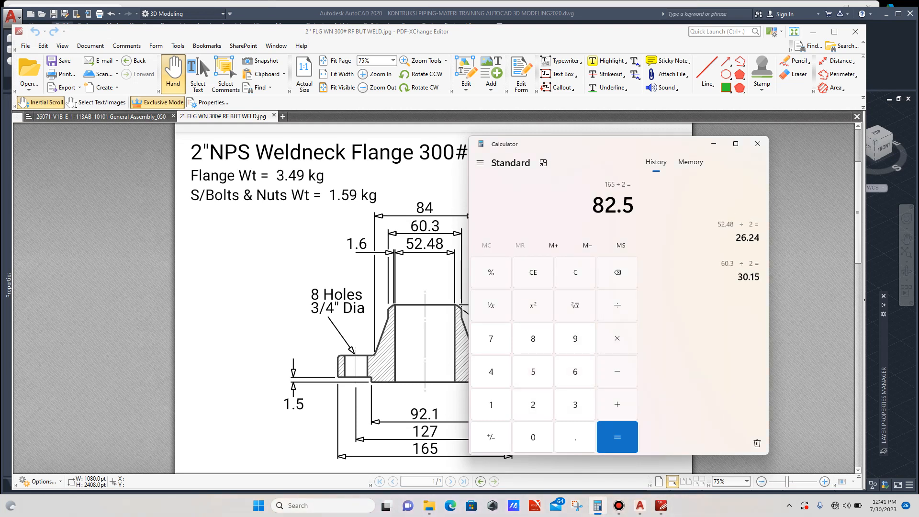
{"action": "mouse_move", "coordinate": [641, 505]}
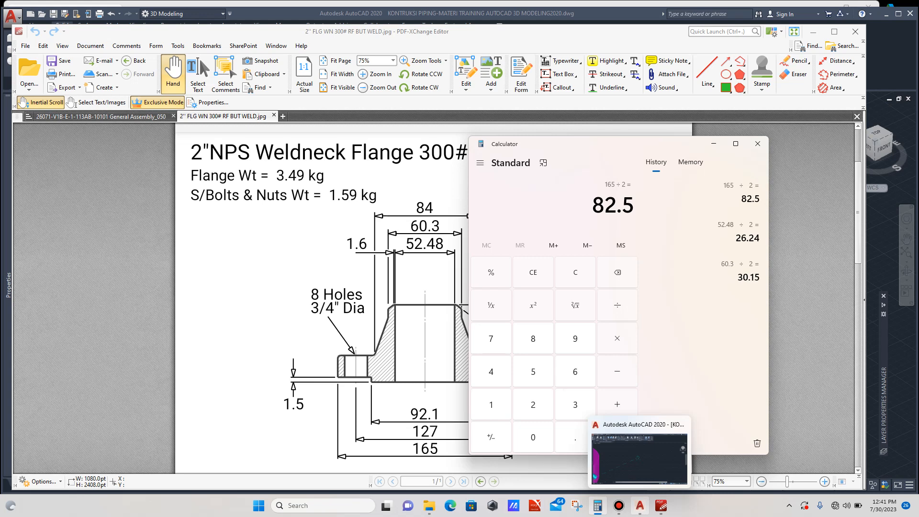
- Set the UCS to Front and draw a circle of radius 82.5 centred on the centreline's end point
{"action": "left_click", "coordinate": [639, 458]}
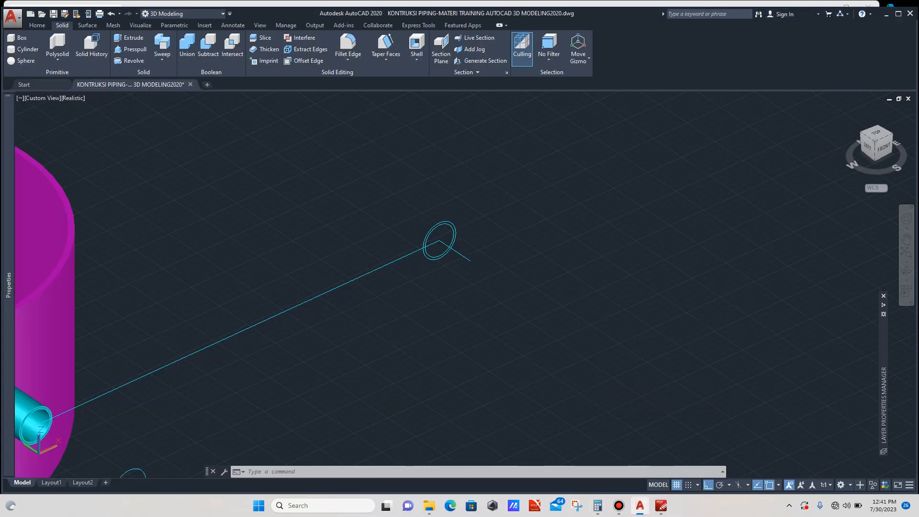
{"action": "scroll", "coordinate": [474, 256], "scroll_direction": "up", "scroll_amount": 2}
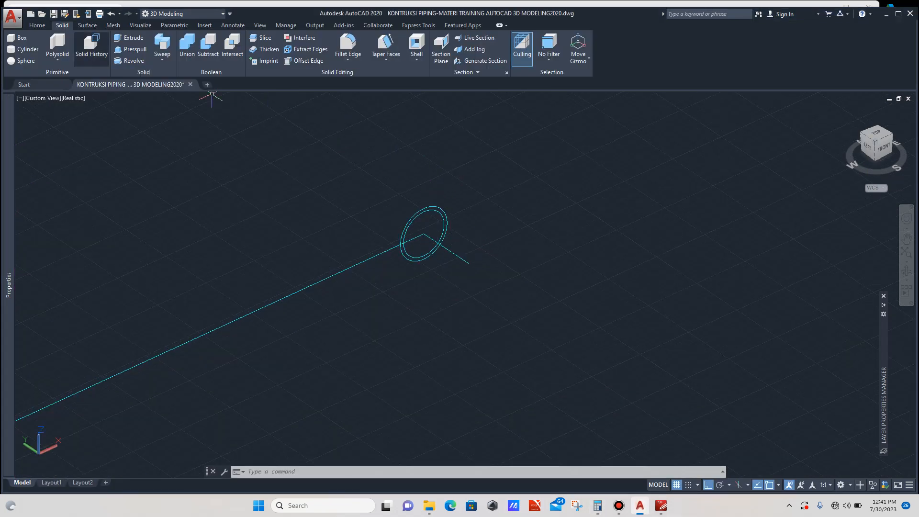
{"action": "left_click", "coordinate": [37, 24]}
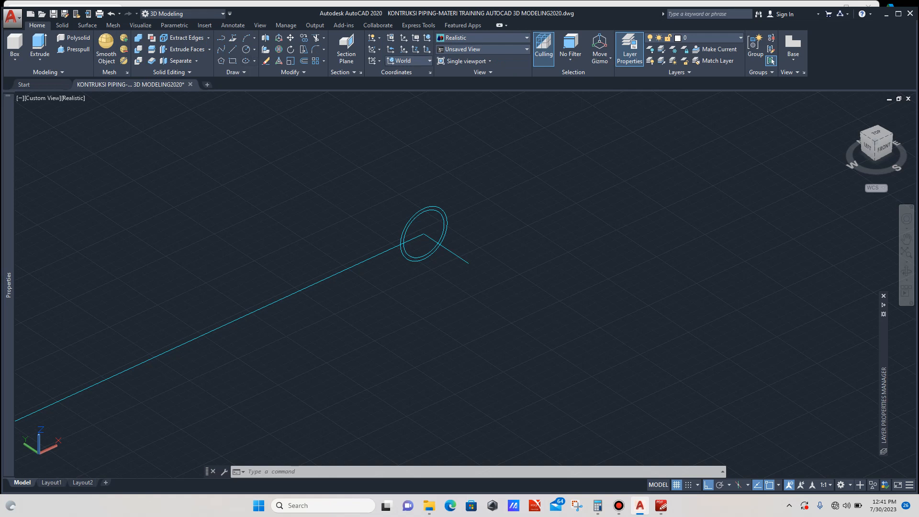
{"action": "left_click", "coordinate": [407, 61]}
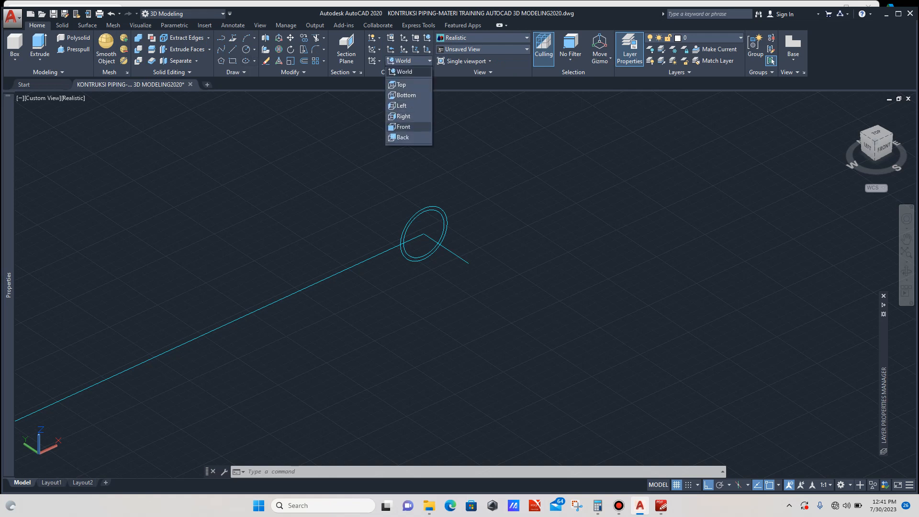
{"action": "left_click", "coordinate": [403, 126]}
{"action": "type", "text": "c"}
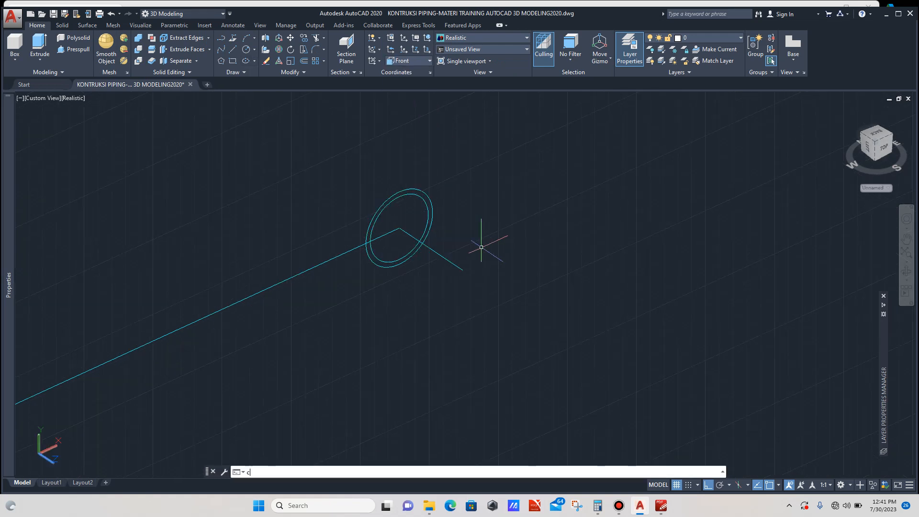
{"action": "key", "text": "Return"}
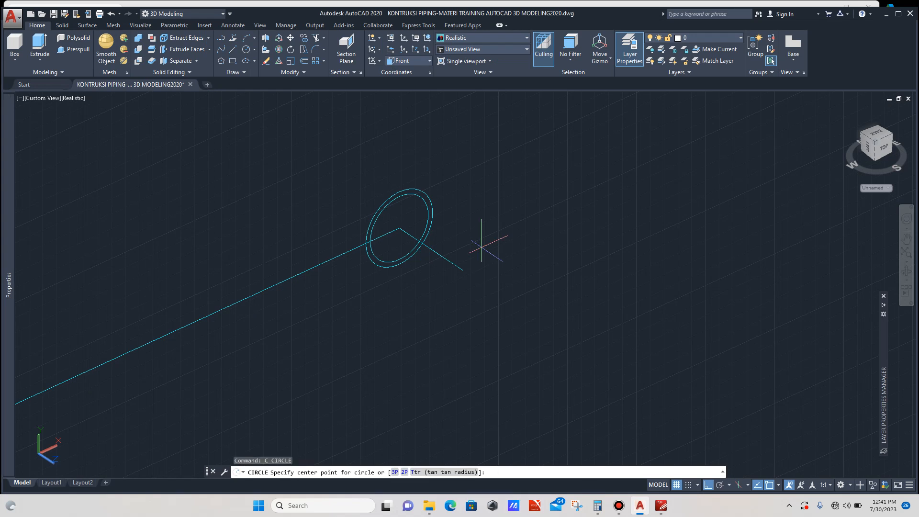
{"action": "left_click", "coordinate": [465, 270]}
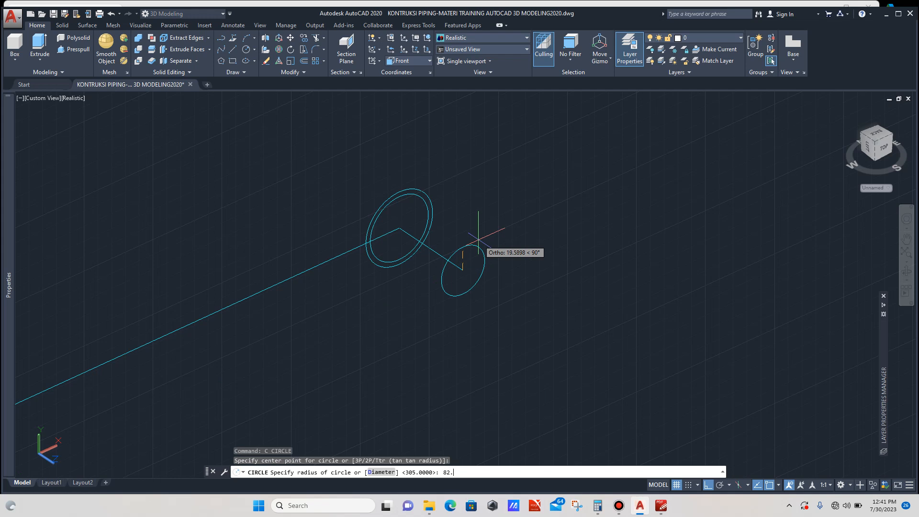
{"action": "type", "text": "82.5"}
{"action": "key", "text": "Return"}
{"action": "scroll", "coordinate": [484, 237], "scroll_direction": "down", "scroll_amount": 2}
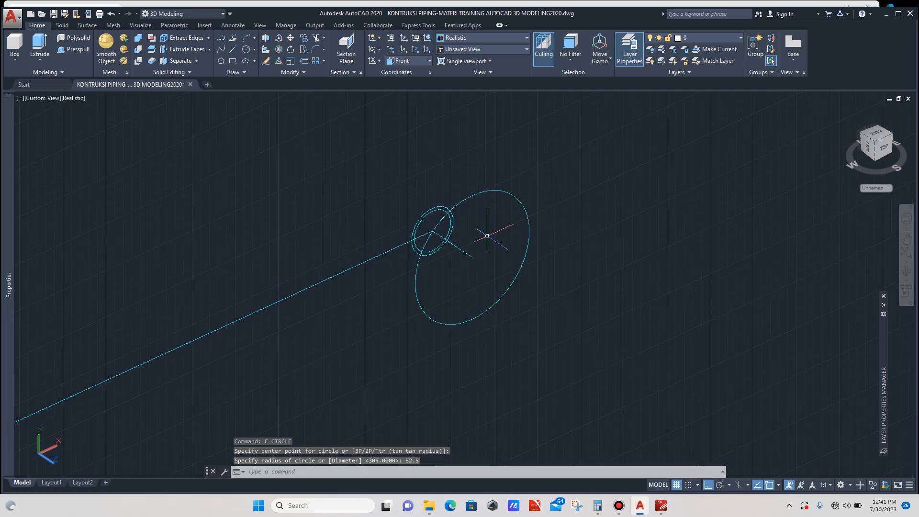
{"action": "left_click", "coordinate": [540, 193]}
{"action": "left_click", "coordinate": [467, 222]}
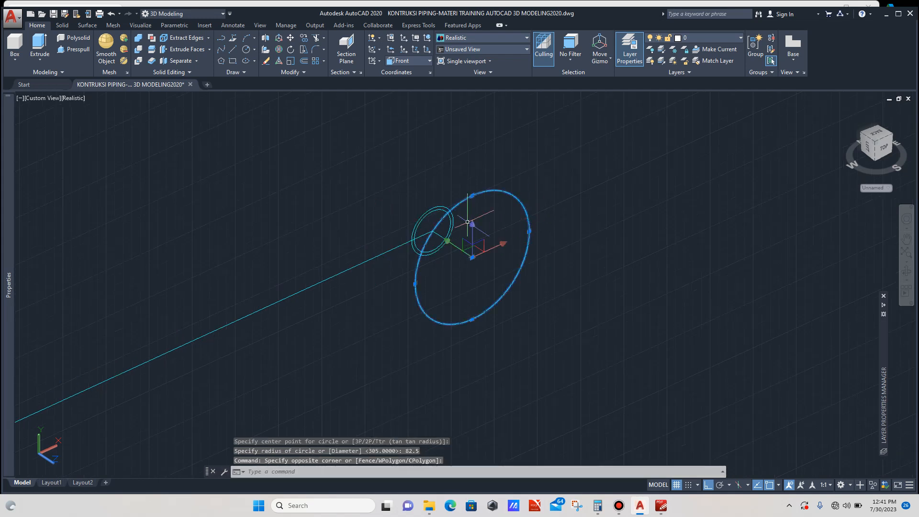
{"action": "mouse_move", "coordinate": [8, 216]}
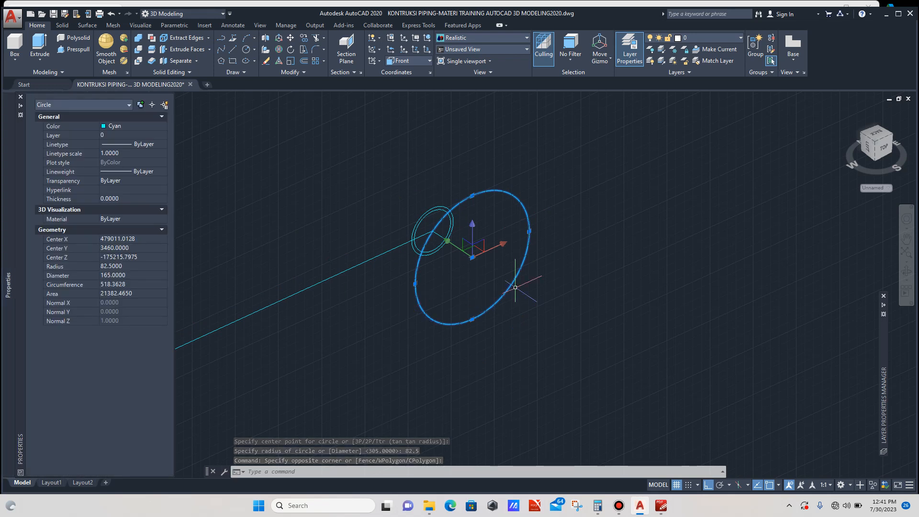
{"action": "key", "text": "Escape"}
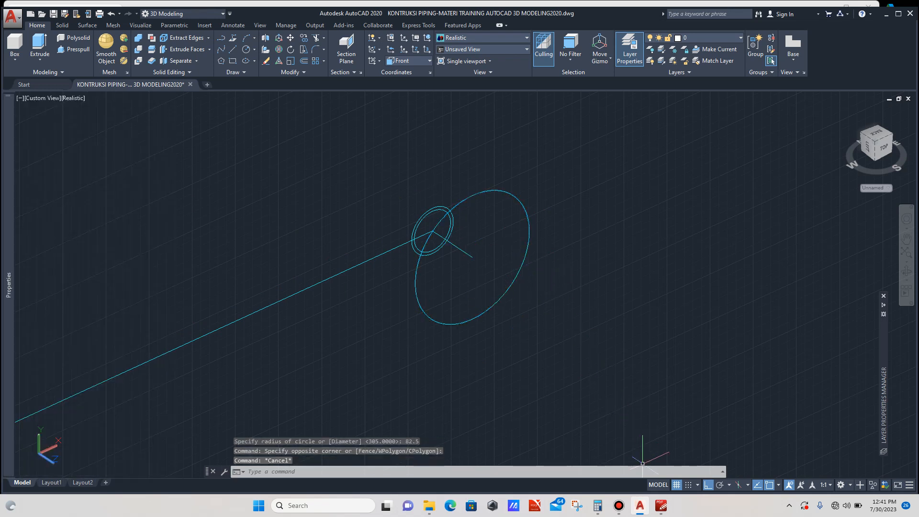
- Copy the 82.5 radius circle 20.6 units along the nozzle axis
{"action": "left_click", "coordinate": [662, 506]}
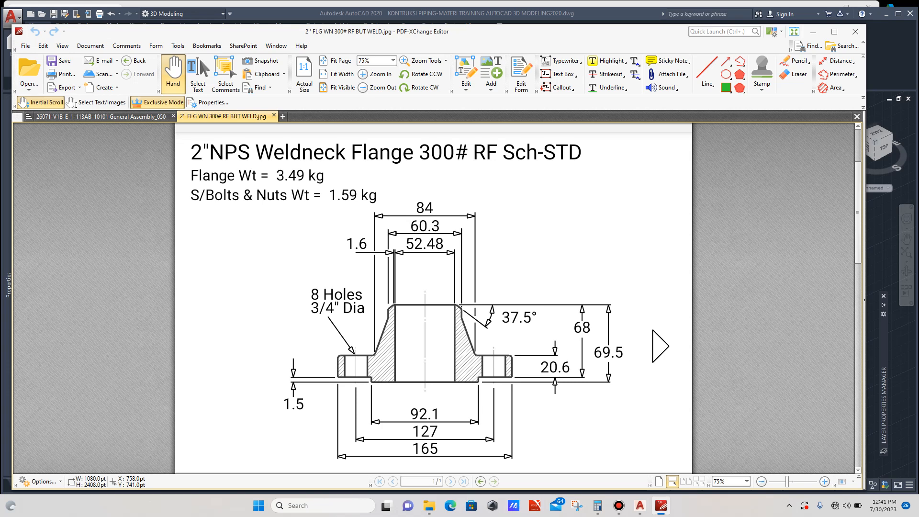
{"action": "left_click", "coordinate": [640, 506]}
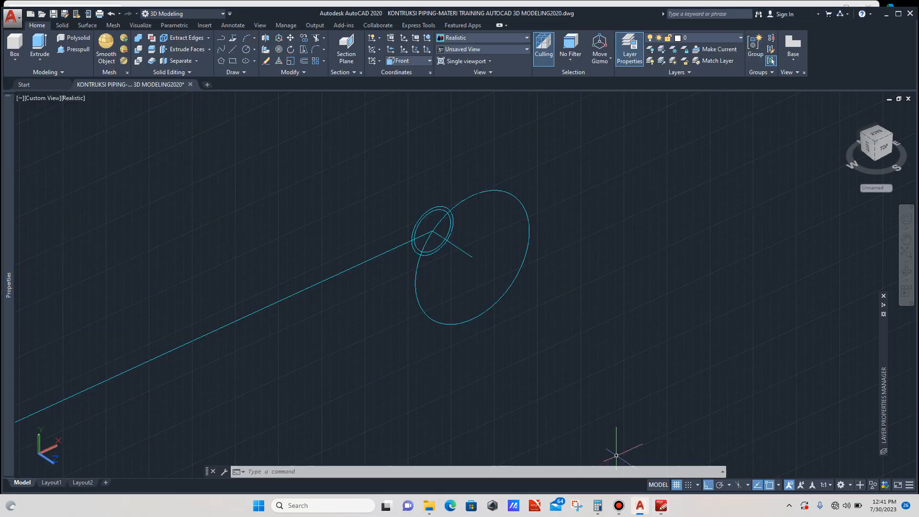
{"action": "left_click", "coordinate": [542, 214]}
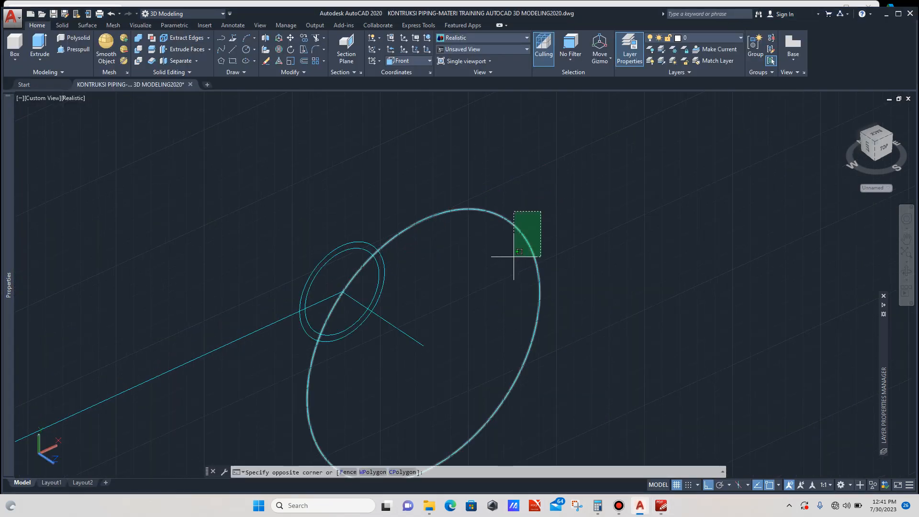
{"action": "left_click", "coordinate": [509, 257]}
{"action": "scroll", "coordinate": [515, 273], "scroll_direction": "down", "scroll_amount": 2}
{"action": "type", "text": "co"}
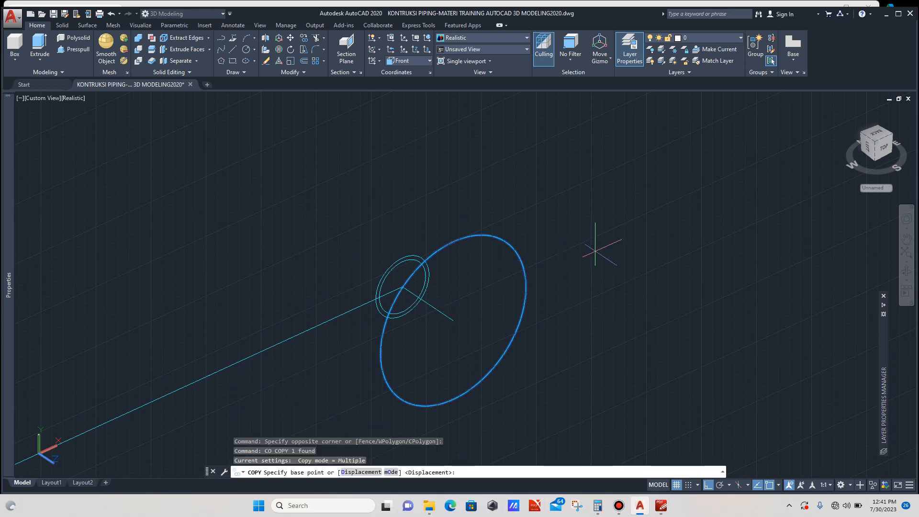
{"action": "left_click", "coordinate": [596, 247]}
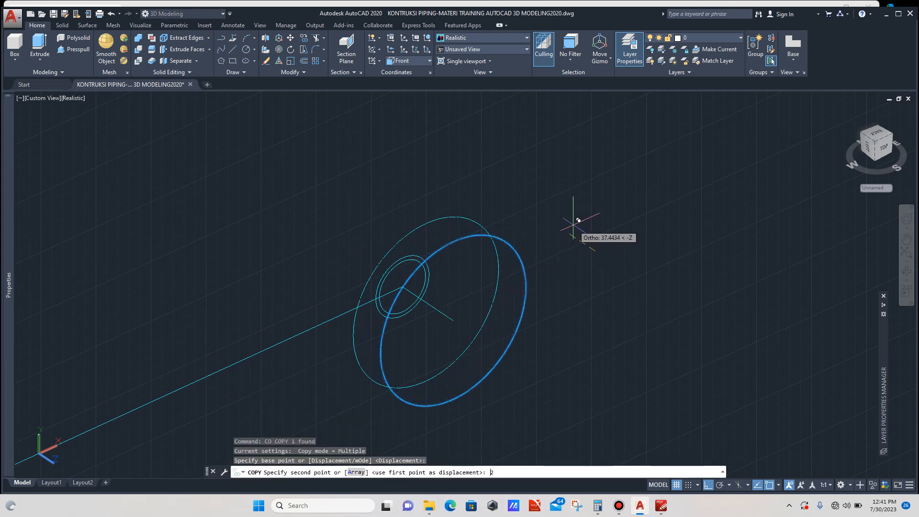
{"action": "key", "text": "Return"}
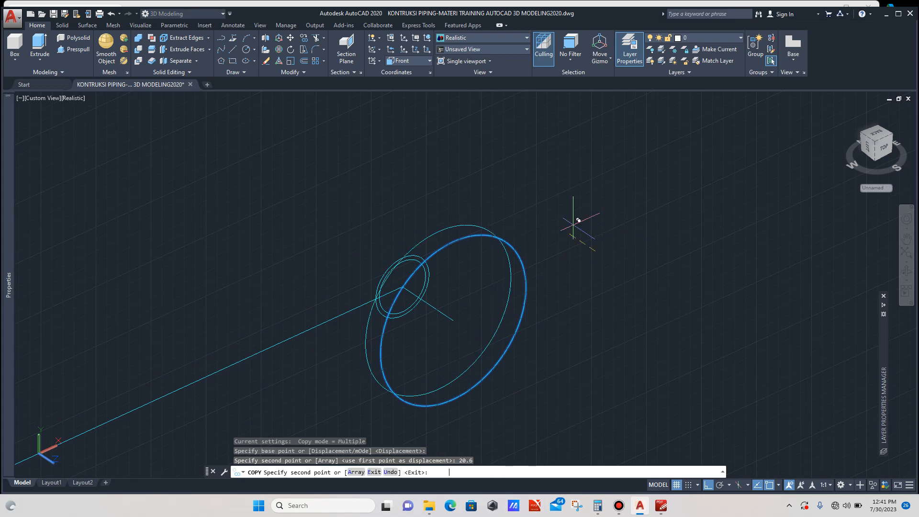
{"action": "key", "text": "Return"}
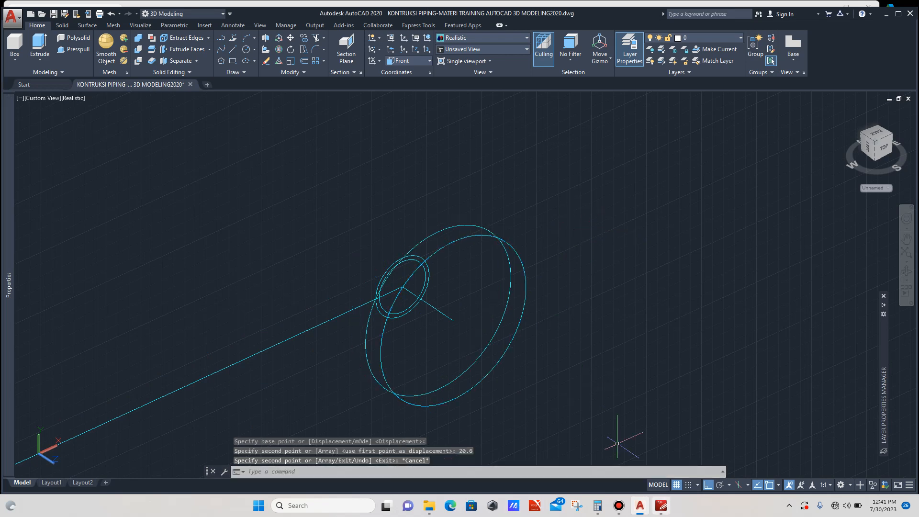
- Move both 82.5 radius circles 1.5 units along the nozzle axis
{"action": "left_click", "coordinate": [661, 505]}
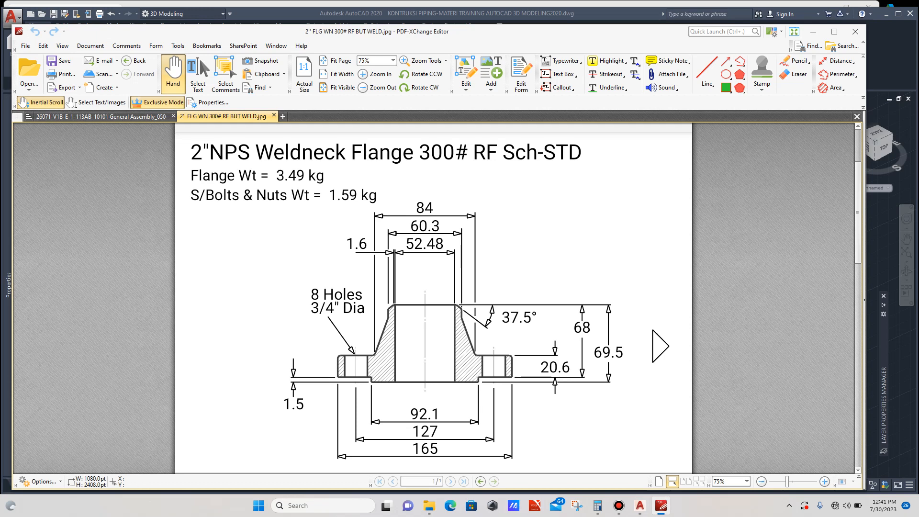
{"action": "left_click", "coordinate": [640, 506]}
{"action": "scroll", "coordinate": [513, 252], "scroll_direction": "up", "scroll_amount": 2}
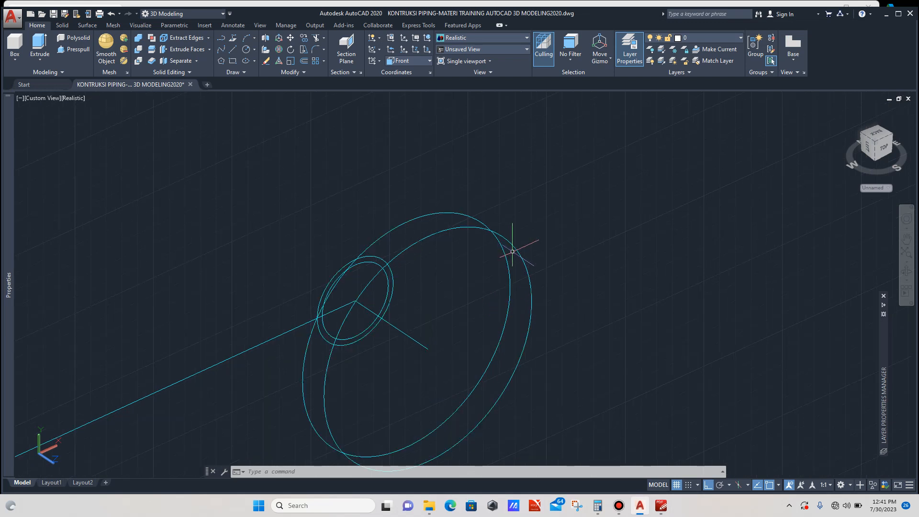
{"action": "scroll", "coordinate": [514, 247], "scroll_direction": "up", "scroll_amount": 2}
{"action": "scroll", "coordinate": [512, 243], "scroll_direction": "down", "scroll_amount": 3}
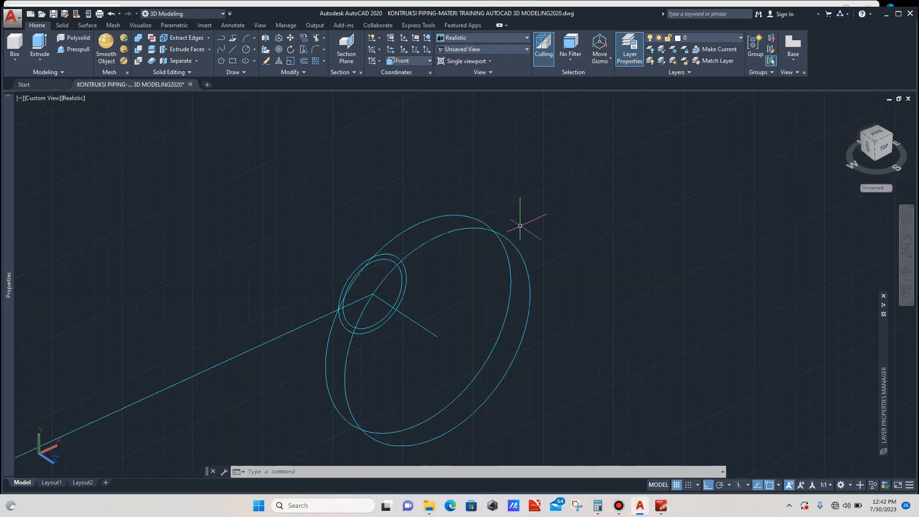
{"action": "left_click", "coordinate": [520, 226]}
{"action": "left_click", "coordinate": [506, 243]}
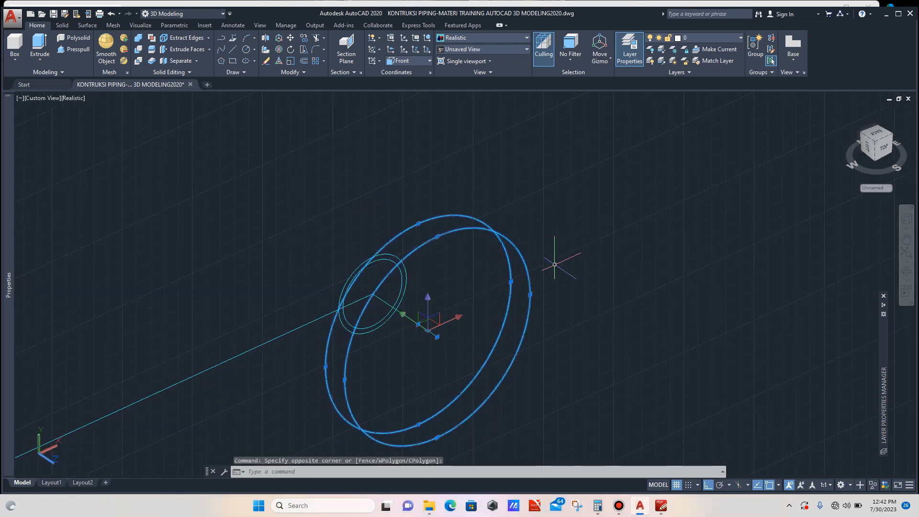
{"action": "type", "text": "m"}
{"action": "key", "text": "Return"}
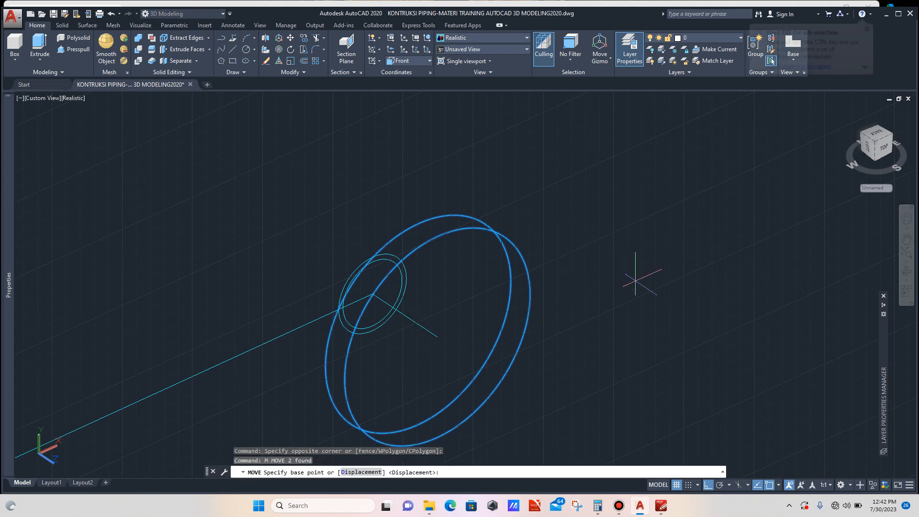
{"action": "left_click", "coordinate": [636, 271]}
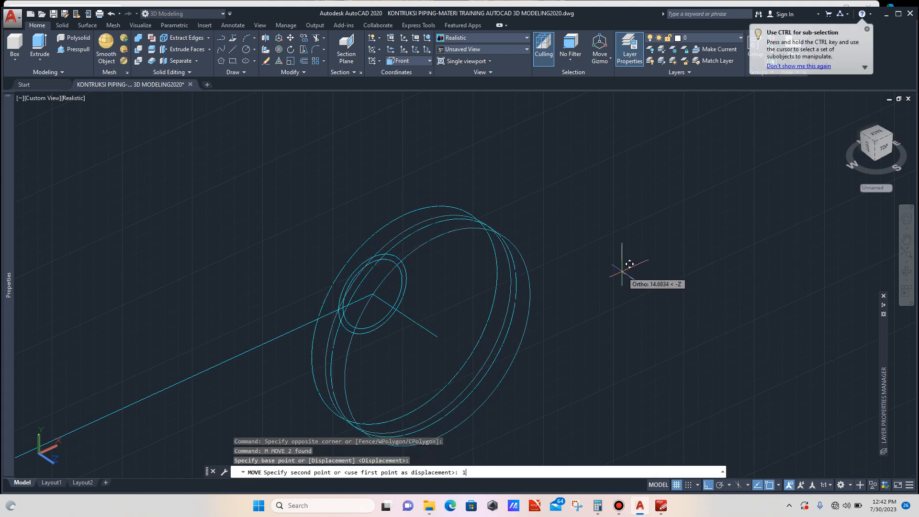
{"action": "key", "text": "Return"}
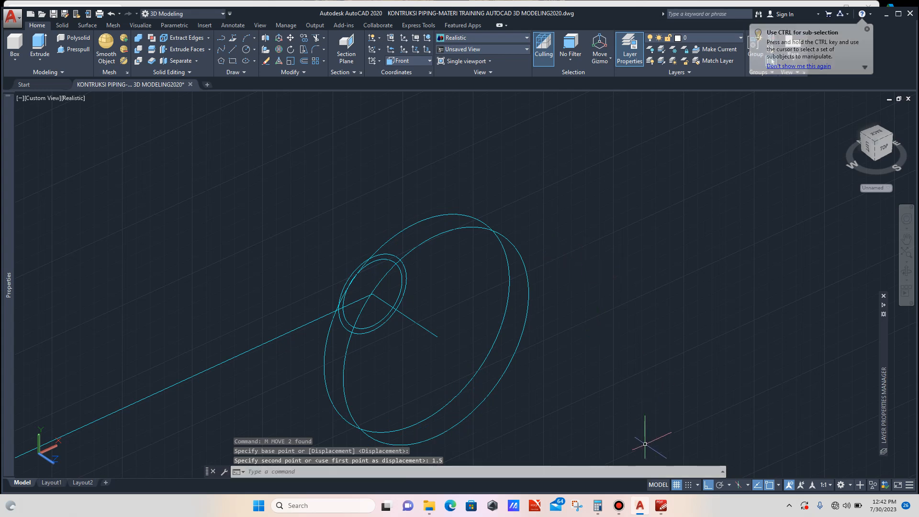
- Divide the flange drawing's 92.1 diameter by 2 in the calculator
{"action": "left_click", "coordinate": [661, 506]}
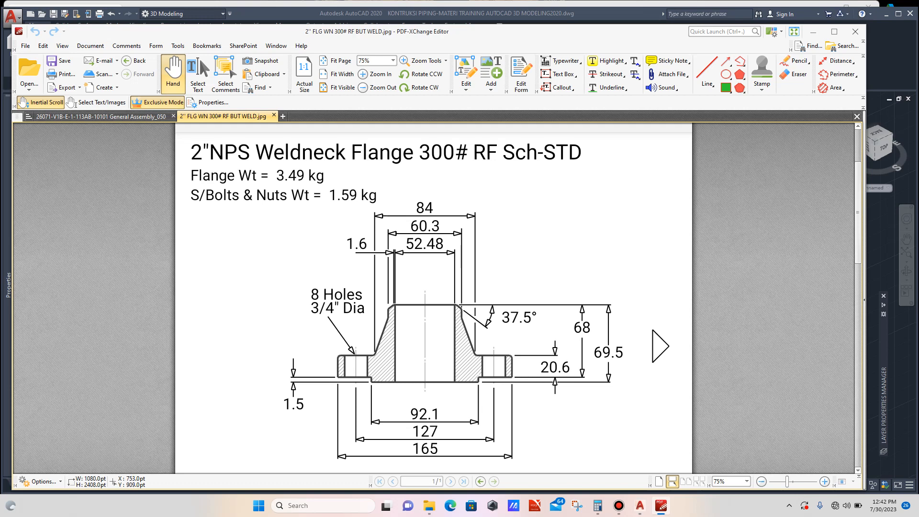
{"action": "mouse_move", "coordinate": [641, 505]}
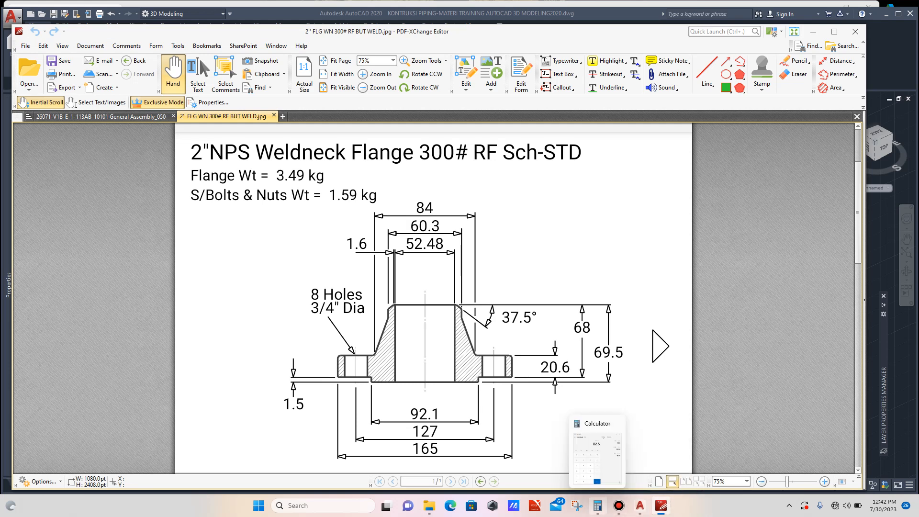
{"action": "left_click", "coordinate": [597, 505]}
{"action": "type", "text": "92."}
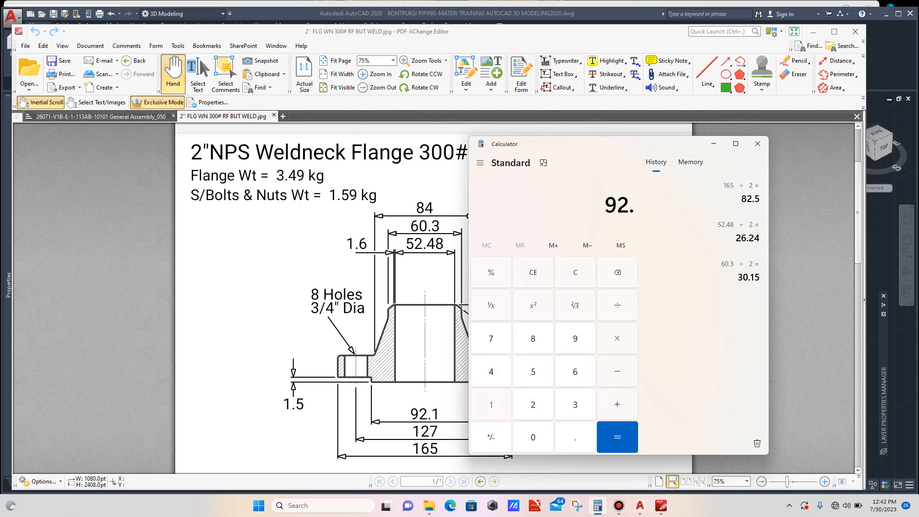
{"action": "type", "text": "1 ÷ "}
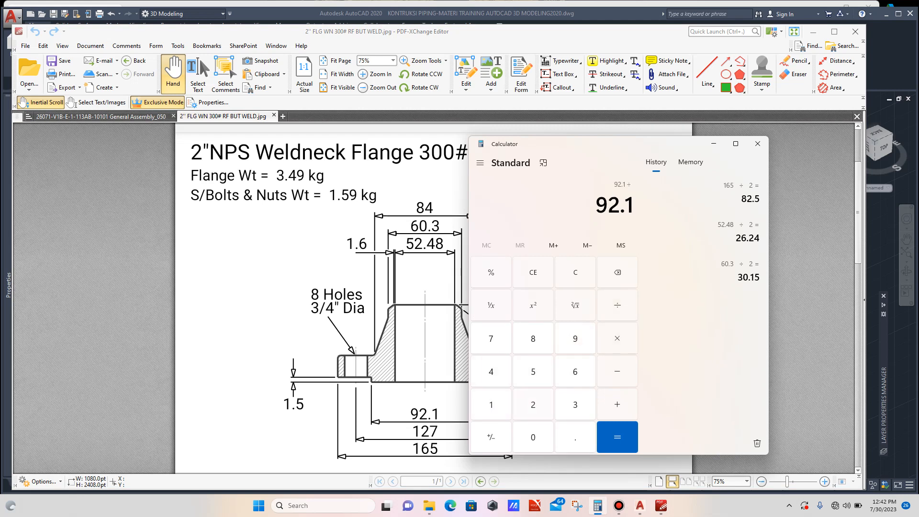
{"action": "type", "text": "2"}
{"action": "key", "text": "Return"}
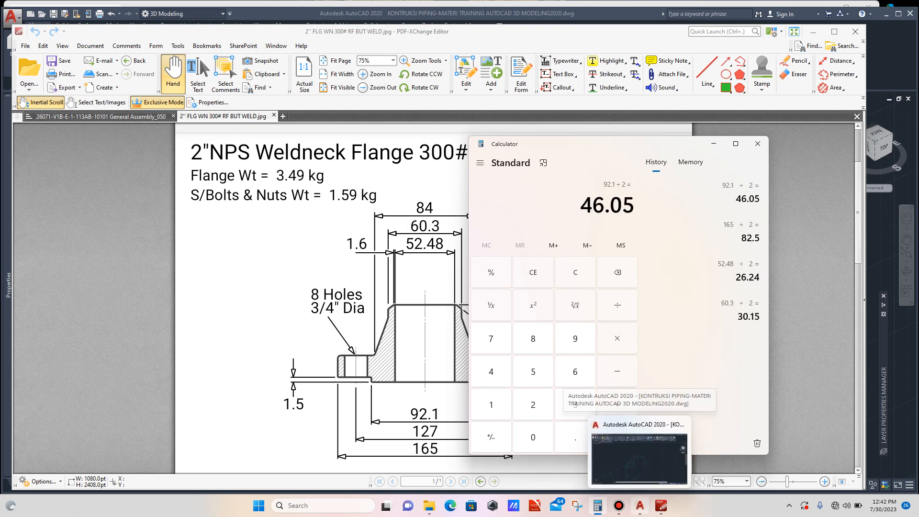
- Draw a circle of radius 46.05 centred on the centreline's end point
{"action": "left_click", "coordinate": [640, 506]}
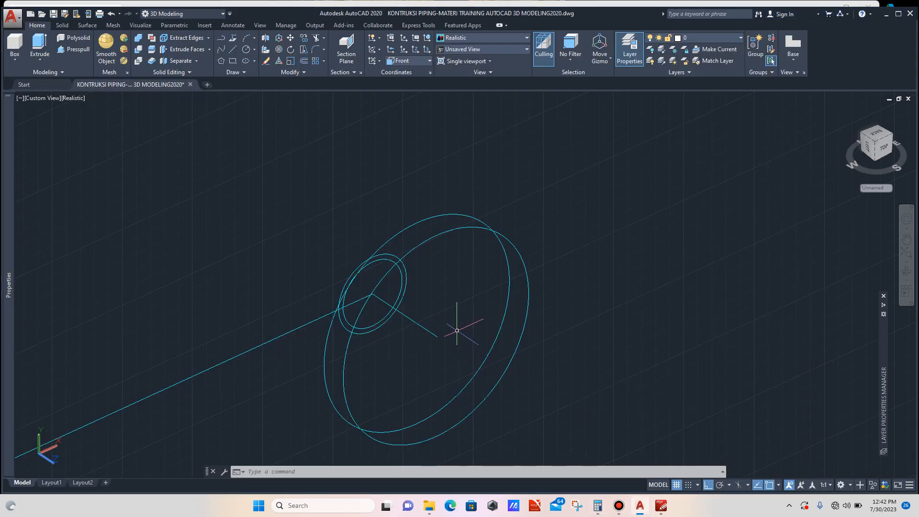
{"action": "type", "text": "c"}
{"action": "key", "text": "Return"}
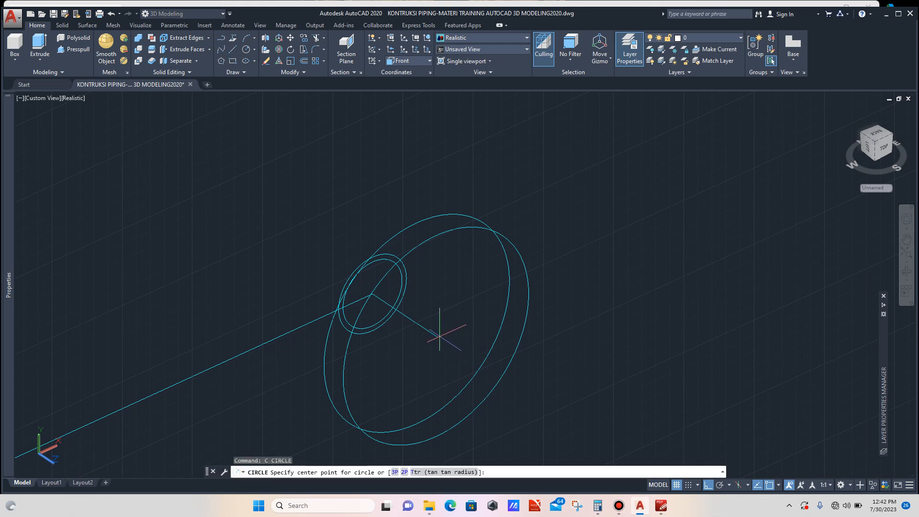
{"action": "left_click", "coordinate": [438, 336]}
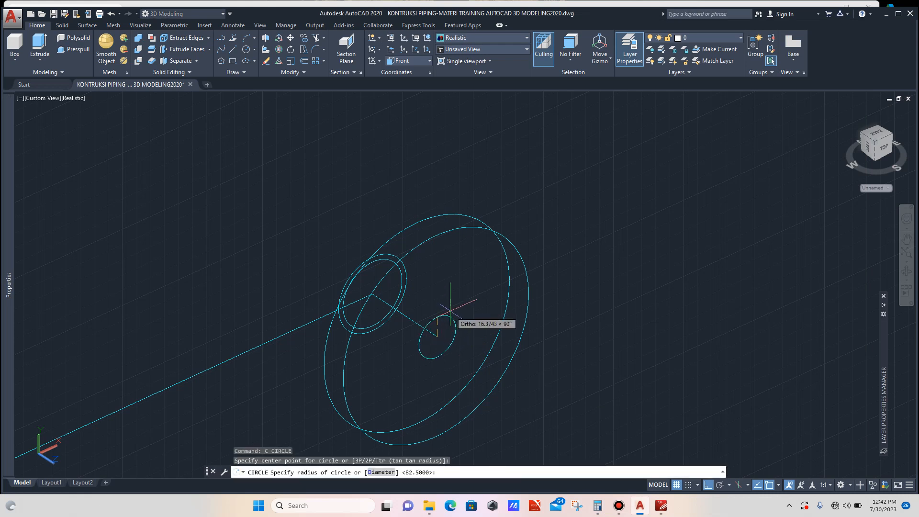
{"action": "type", "text": "46.05"}
{"action": "key", "text": "Return"}
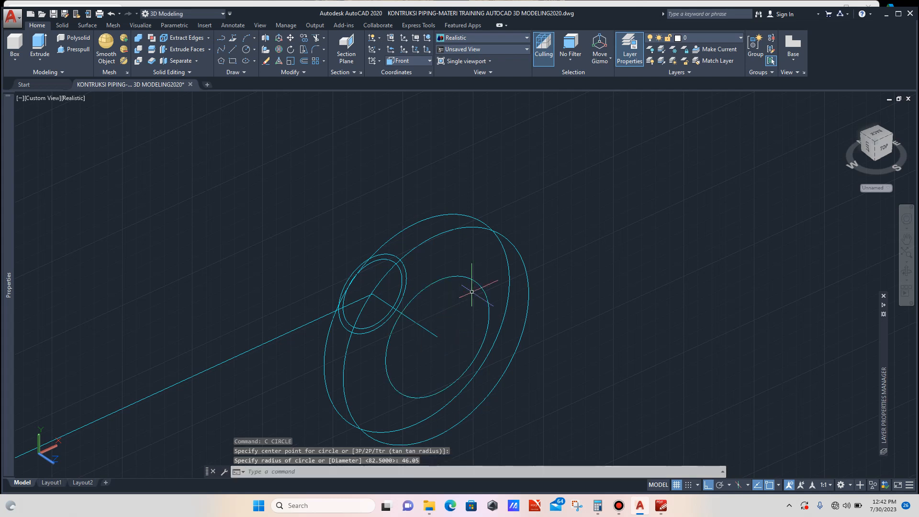
- Set the 46.05 radius circle's colour to Red
{"action": "left_click", "coordinate": [478, 268]}
{"action": "left_click", "coordinate": [464, 284]}
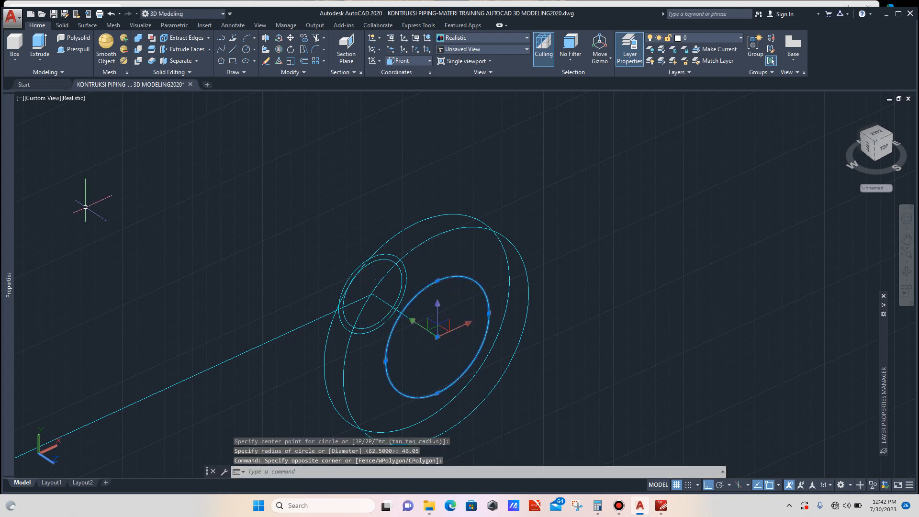
{"action": "mouse_move", "coordinate": [8, 191]}
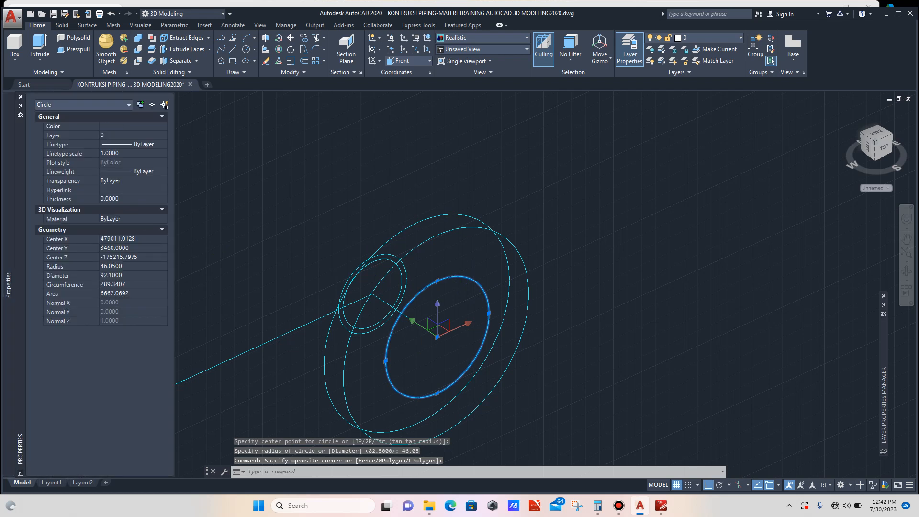
{"action": "left_click", "coordinate": [134, 127]}
{"action": "left_click", "coordinate": [128, 152]}
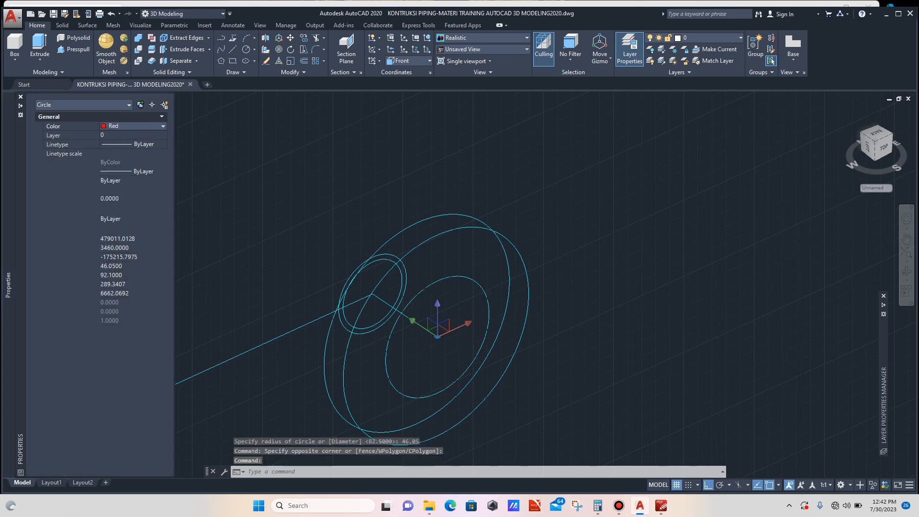
{"action": "key", "text": "Escape"}
- Zoom out to review the nozzle circles, then return to the flange drawing
{"action": "scroll", "coordinate": [472, 256], "scroll_direction": "down", "scroll_amount": 4}
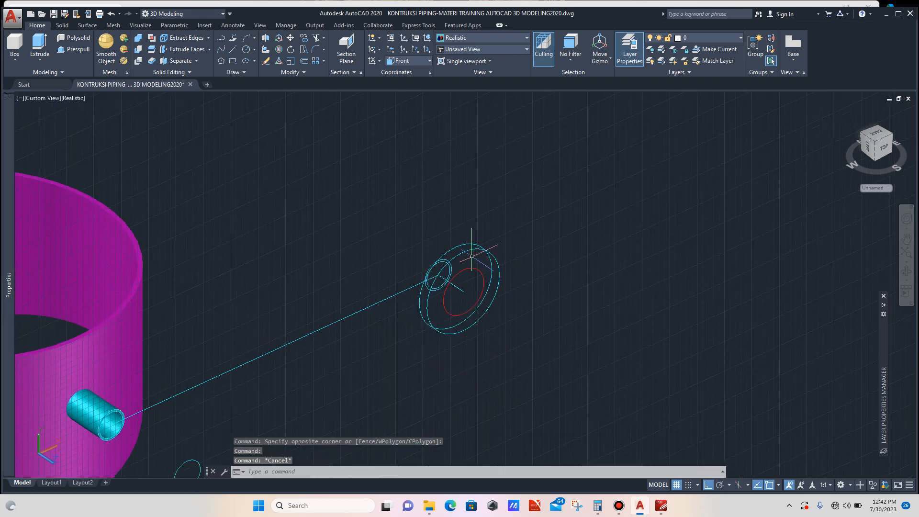
{"action": "scroll", "coordinate": [469, 256], "scroll_direction": "up", "scroll_amount": 3}
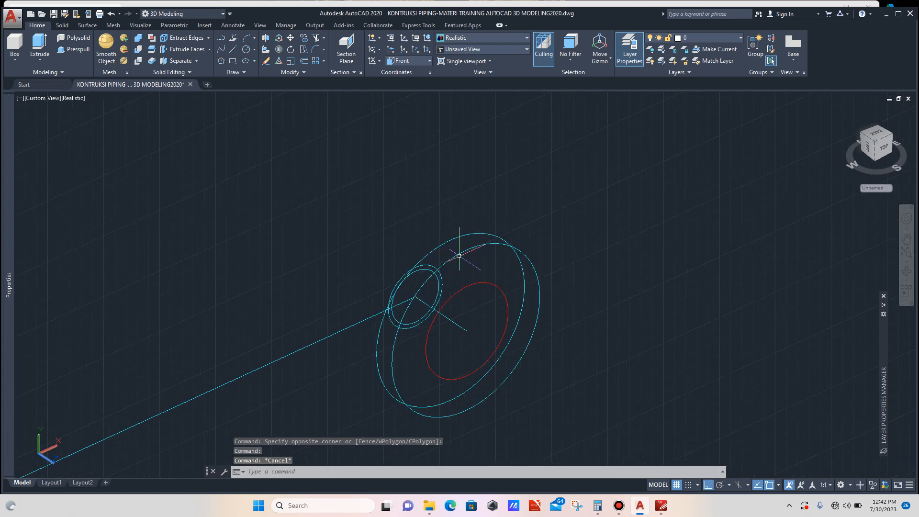
{"action": "scroll", "coordinate": [459, 256], "scroll_direction": "down", "scroll_amount": 2}
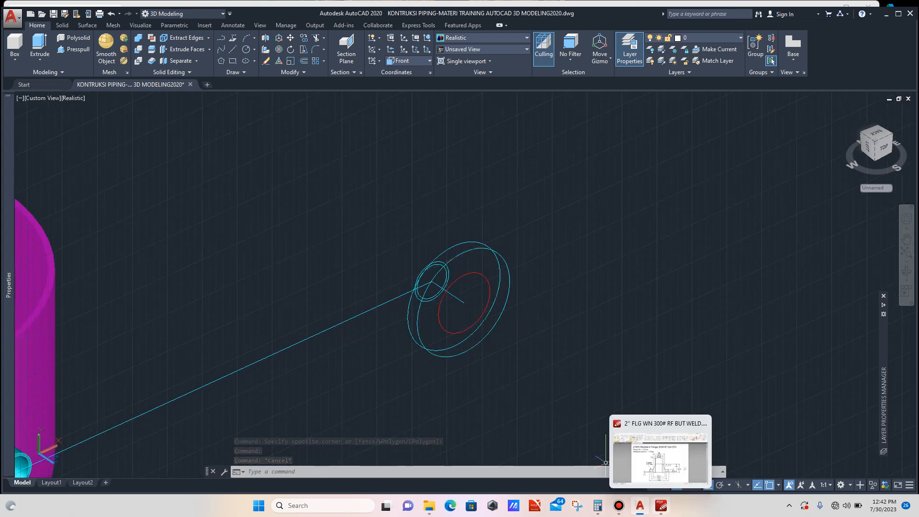
{"action": "left_click", "coordinate": [658, 445]}
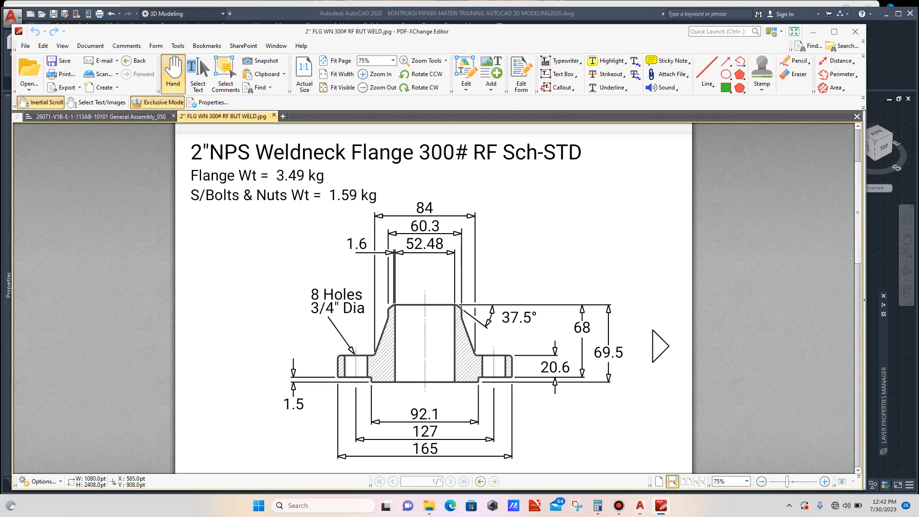
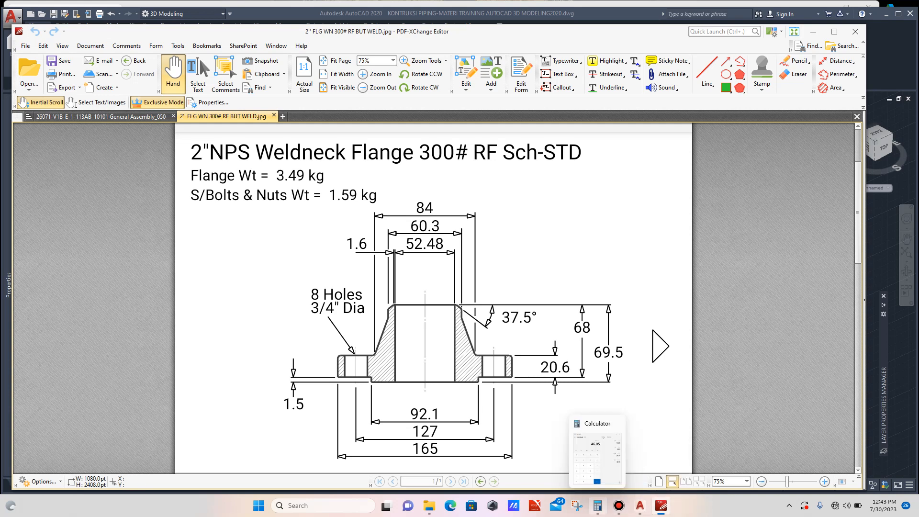
- Divide the flange drawing's 127 diameter by 2 in the calculator
{"action": "left_click", "coordinate": [598, 505]}
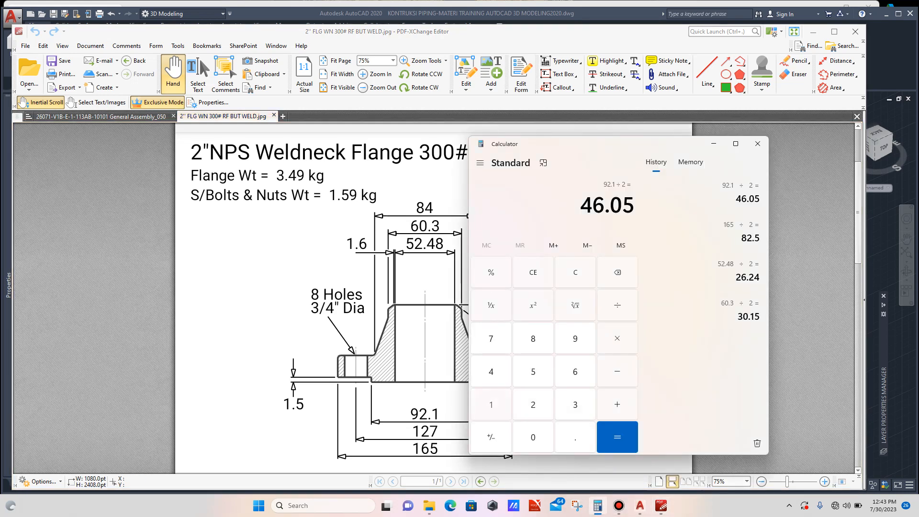
{"action": "type", "text": "127"}
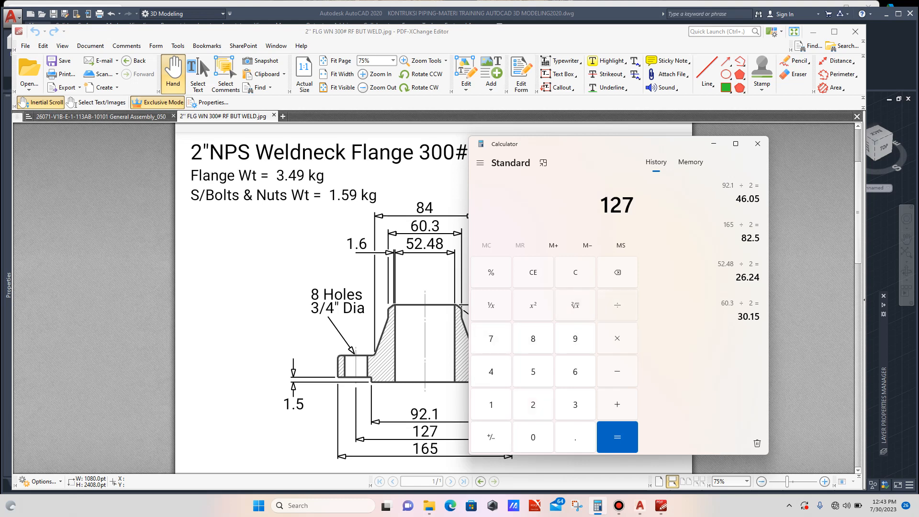
{"action": "type", "text": " ÷ 2"}
{"action": "key", "text": "Return"}
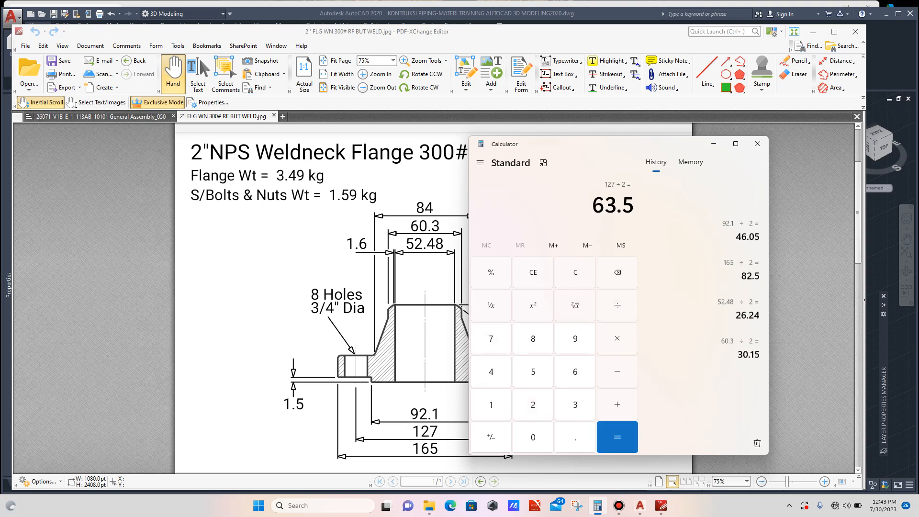
- Draw a circle of radius 63.5 centred on the centreline's end point
{"action": "left_click", "coordinate": [640, 506]}
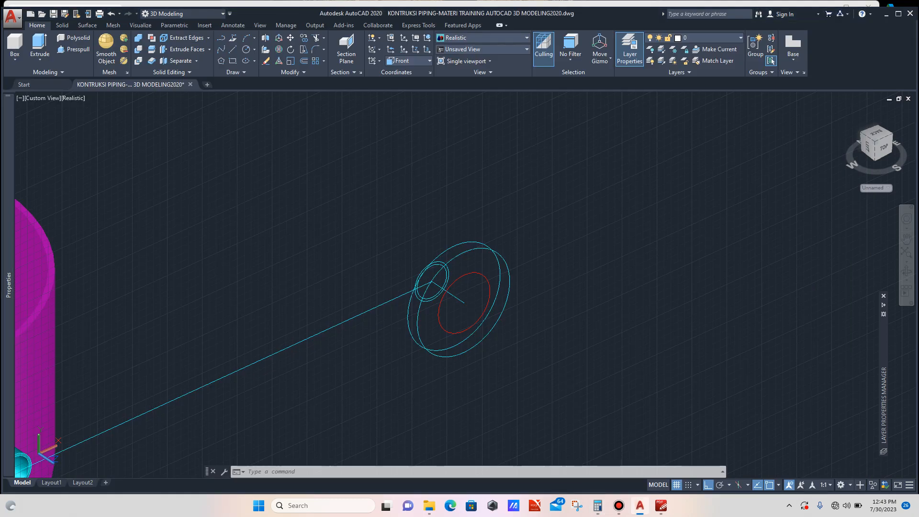
{"action": "scroll", "coordinate": [477, 294], "scroll_direction": "up", "scroll_amount": 2}
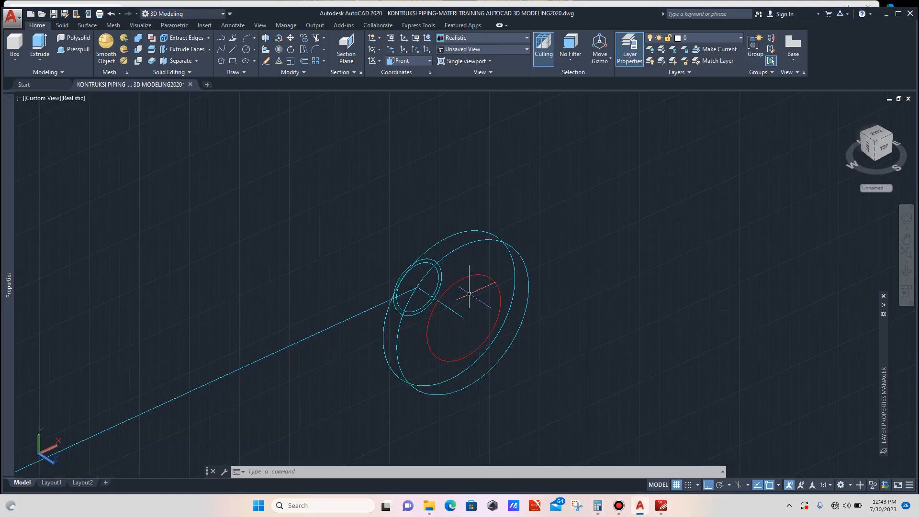
{"action": "type", "text": "c"}
{"action": "key", "text": "Return"}
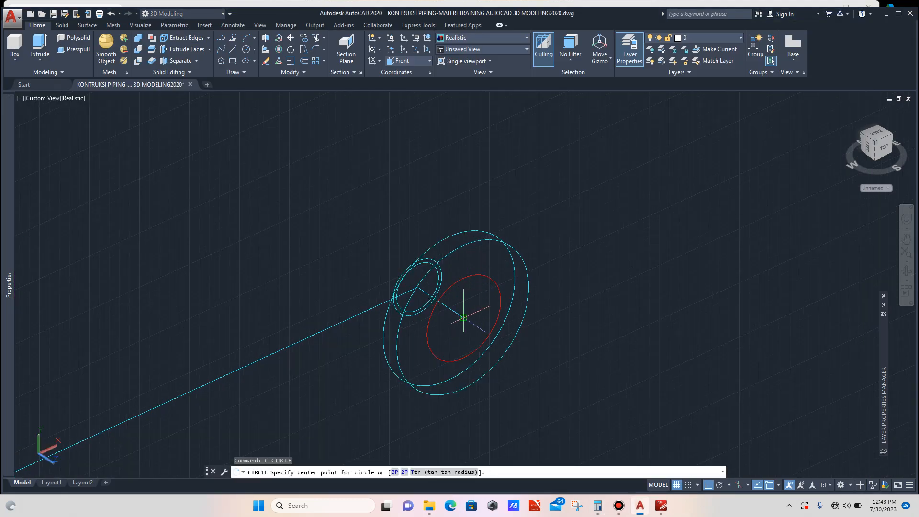
{"action": "left_click", "coordinate": [463, 318]}
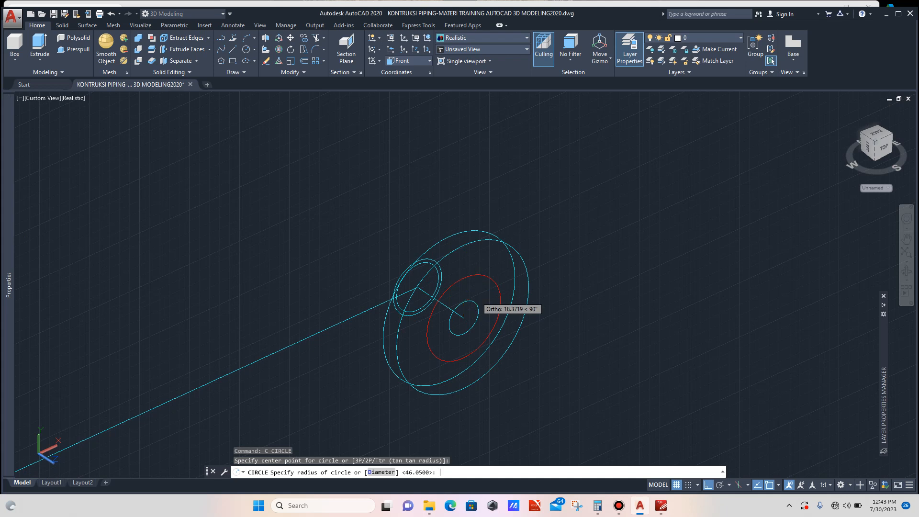
{"action": "type", "text": "63.5"}
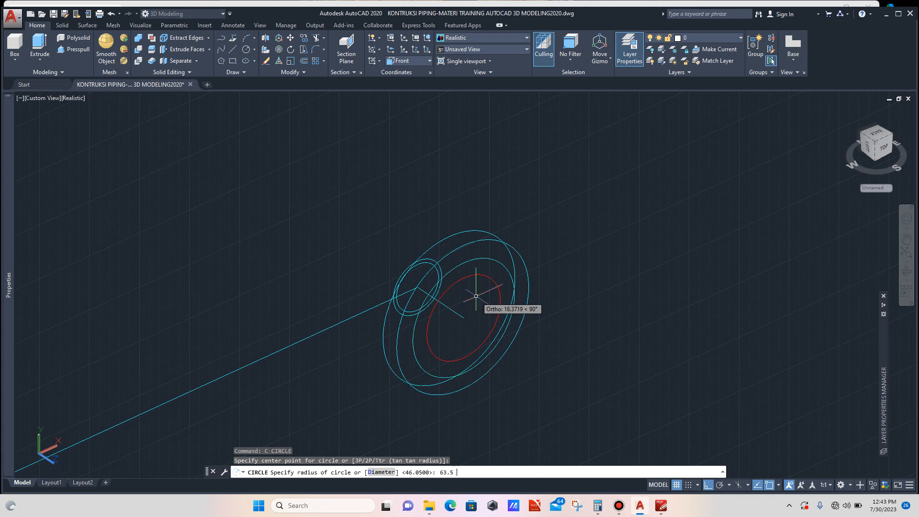
{"action": "key", "text": "Return"}
- Set the 63.5 radius circle's colour to Blue
{"action": "scroll", "coordinate": [517, 261], "scroll_direction": "up", "scroll_amount": 2}
{"action": "scroll", "coordinate": [493, 251], "scroll_direction": "up", "scroll_amount": 2}
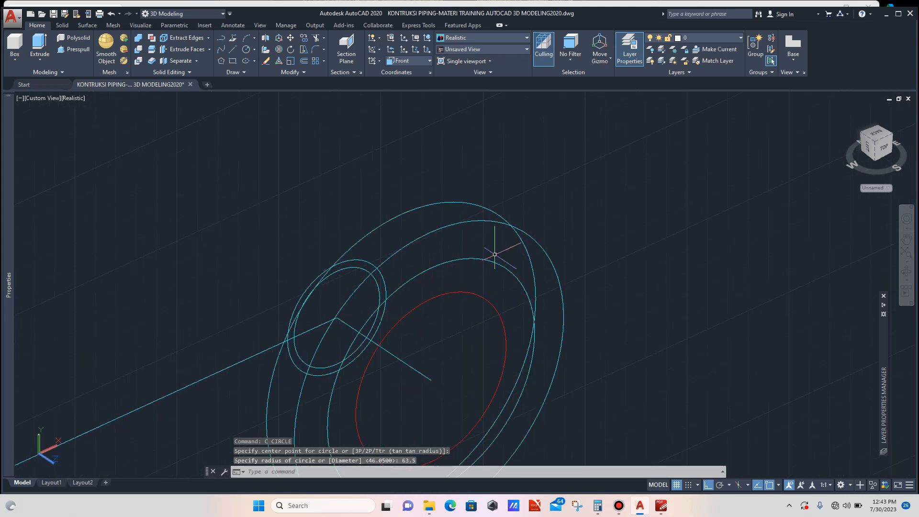
{"action": "left_click", "coordinate": [485, 261]}
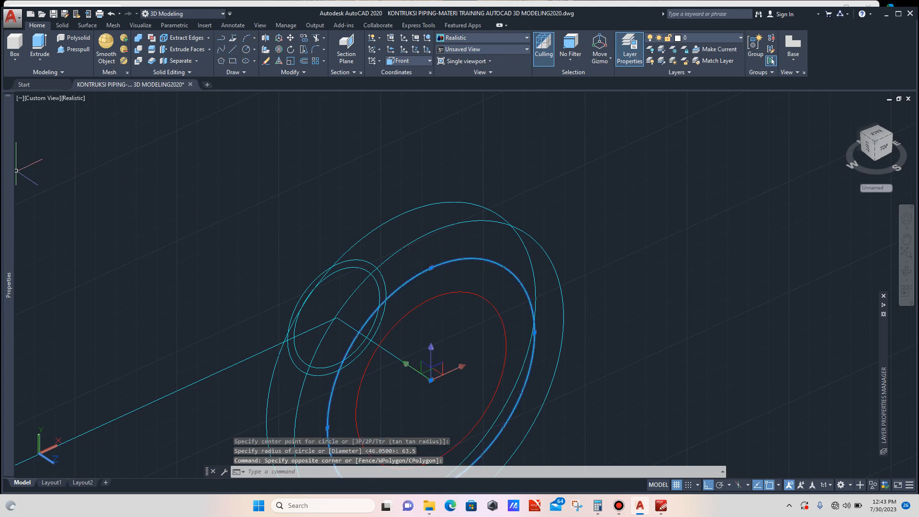
{"action": "mouse_move", "coordinate": [8, 169]}
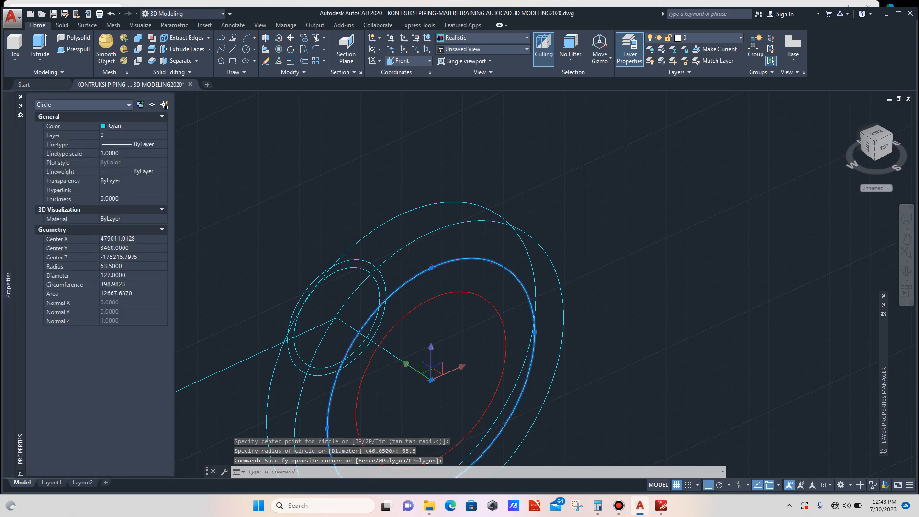
{"action": "left_click", "coordinate": [133, 126]}
{"action": "left_click", "coordinate": [134, 127]}
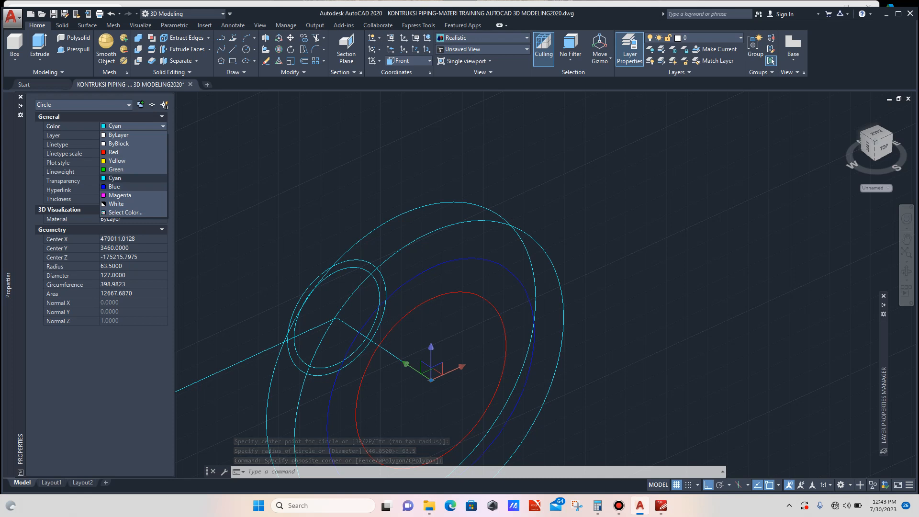
{"action": "left_click", "coordinate": [114, 186]}
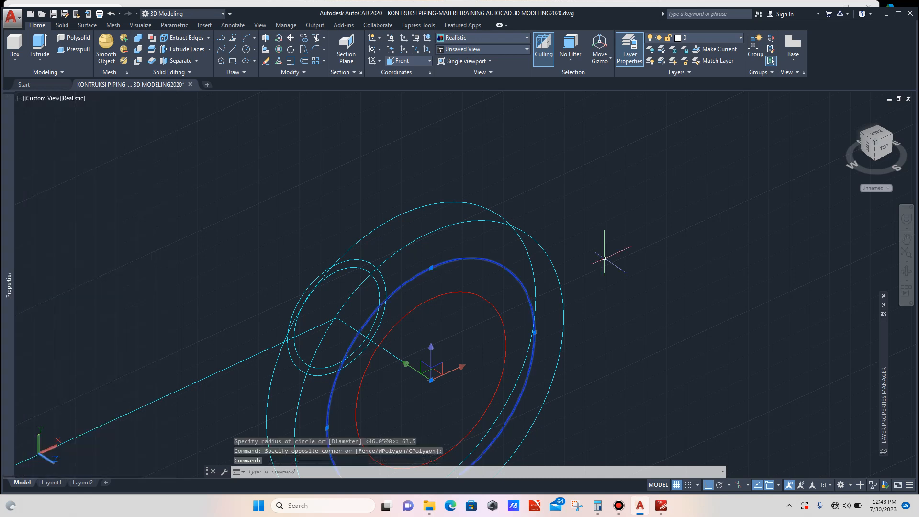
{"action": "key", "text": "Escape"}
- Draw a vertical line from above the flange down to the blue 63.5 radius circle's lowest point
{"action": "scroll", "coordinate": [604, 258], "scroll_direction": "down", "scroll_amount": 4}
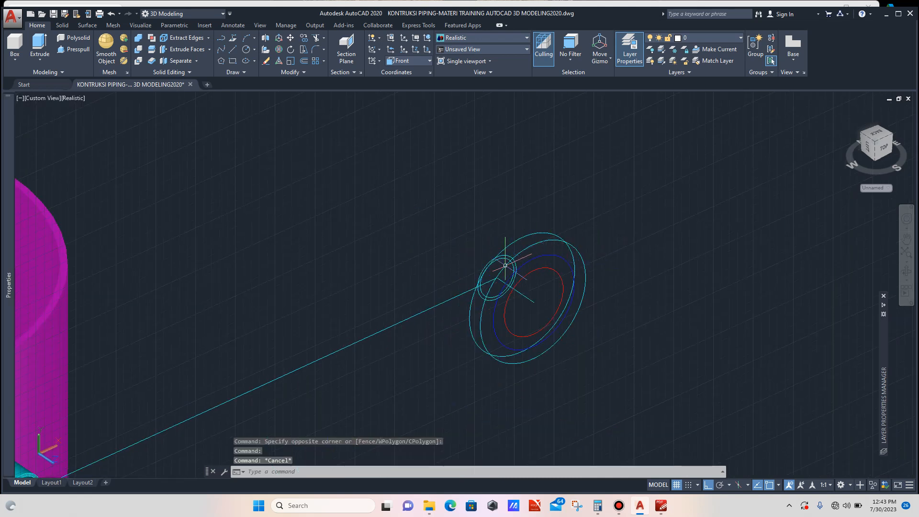
{"action": "scroll", "coordinate": [506, 266], "scroll_direction": "up", "scroll_amount": 3}
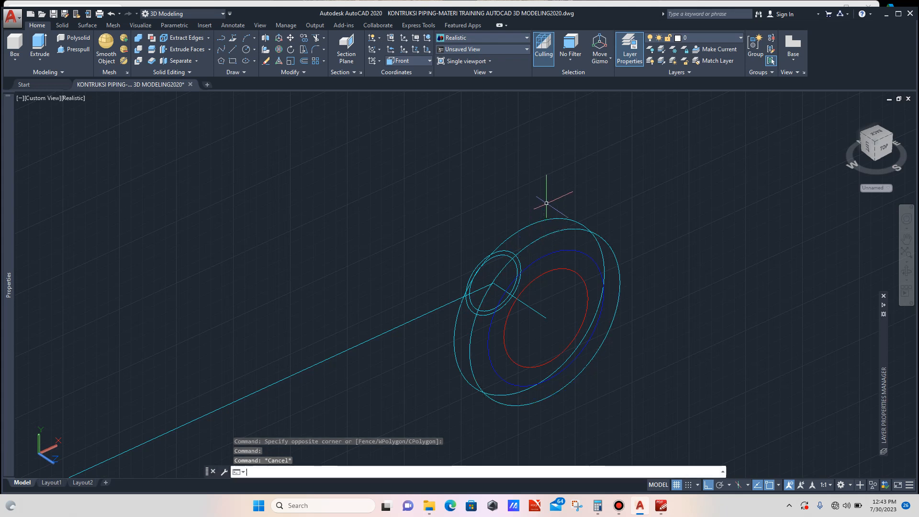
{"action": "type", "text": "l"}
{"action": "key", "text": "Return"}
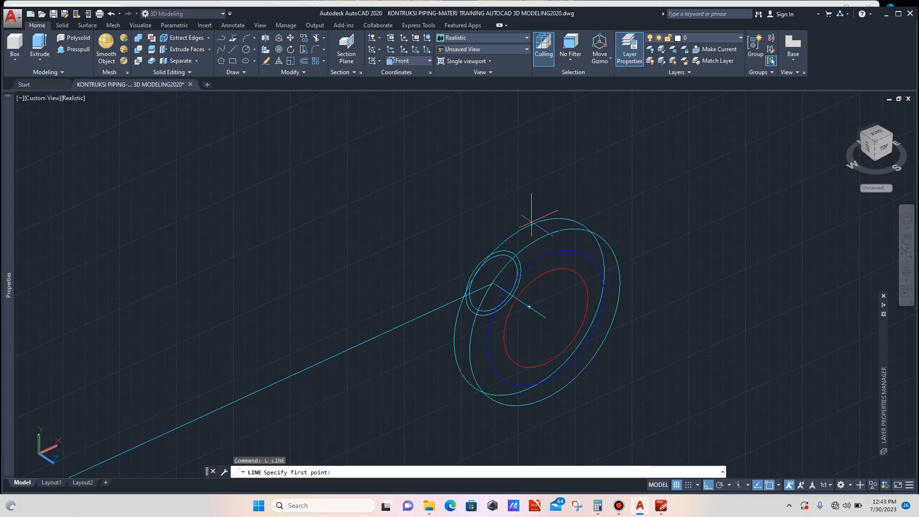
{"action": "left_click", "coordinate": [529, 225]}
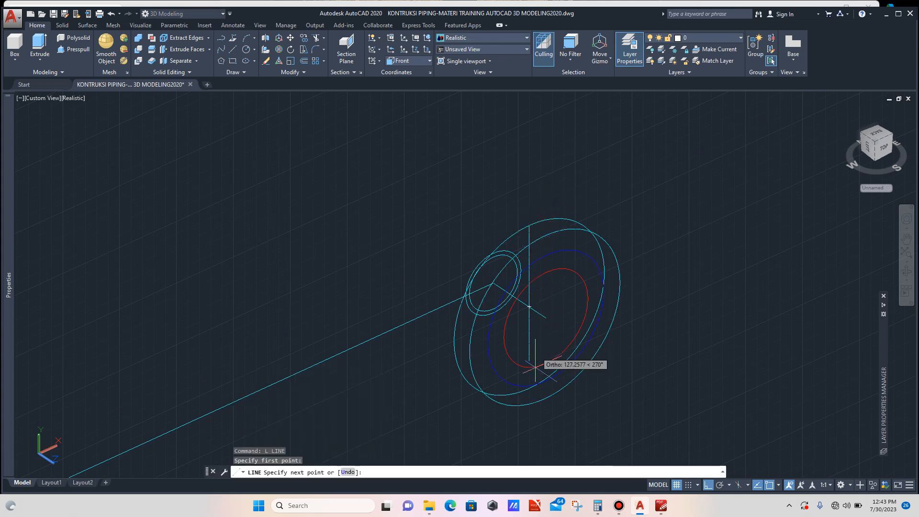
{"action": "scroll", "coordinate": [534, 367], "scroll_direction": "up", "scroll_amount": 3}
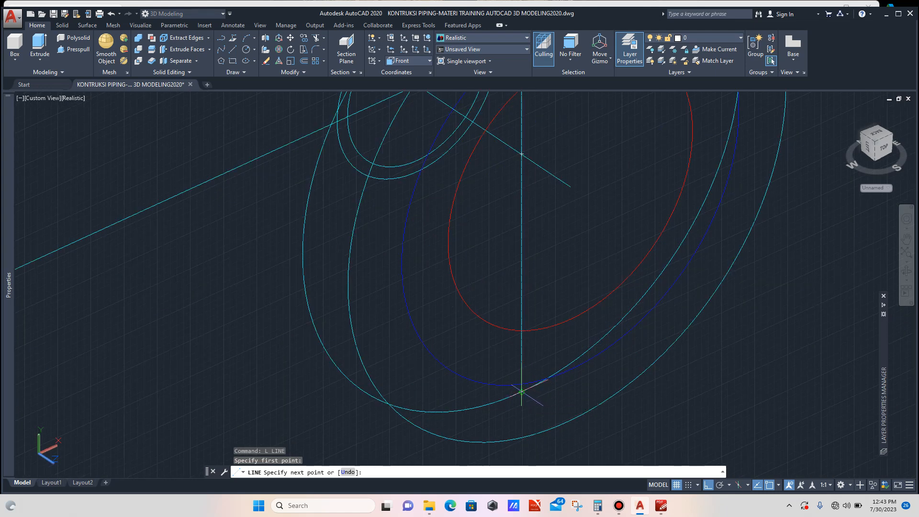
{"action": "left_click", "coordinate": [521, 392]}
{"action": "key", "text": "Escape"}
{"action": "scroll", "coordinate": [520, 387], "scroll_direction": "down", "scroll_amount": 5}
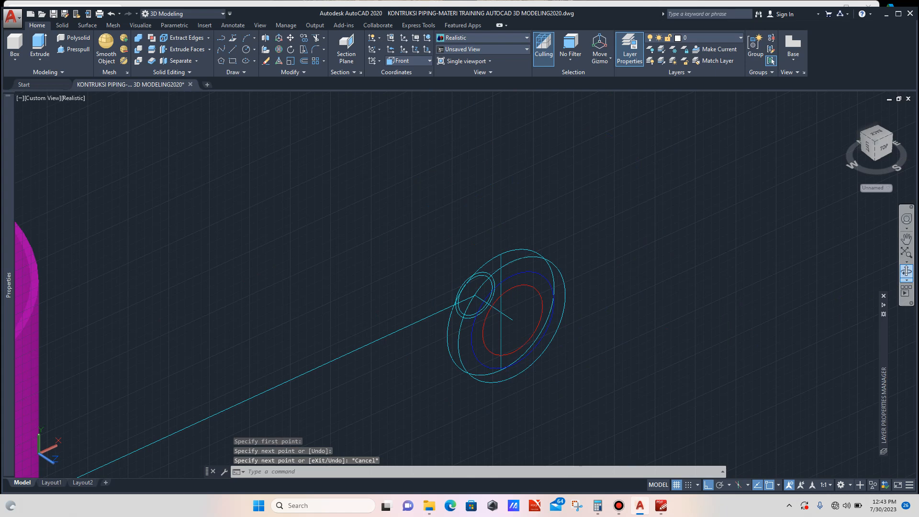
- Try to draw a line from the nozzle circle's top point along Z toward the flange
{"action": "left_click", "coordinate": [906, 271]}
{"action": "mouse_move", "coordinate": [484, 306]}
{"action": "left_mouse_down"}
{"action": "mouse_move", "coordinate": [508, 323]}
{"action": "mouse_move", "coordinate": [498, 311]}
{"action": "mouse_move", "coordinate": [495, 335]}
{"action": "mouse_move", "coordinate": [500, 327]}
{"action": "mouse_move", "coordinate": [440, 323]}
{"action": "left_mouse_up"}
{"action": "scroll", "coordinate": [455, 322], "scroll_direction": "up", "scroll_amount": 3}
{"action": "key", "text": "Escape"}
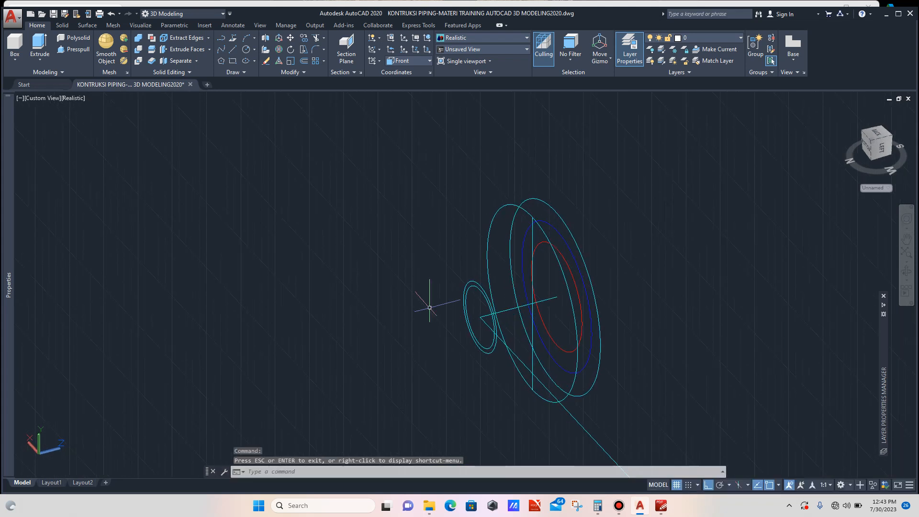
{"action": "type", "text": "L"}
{"action": "key", "text": "Return"}
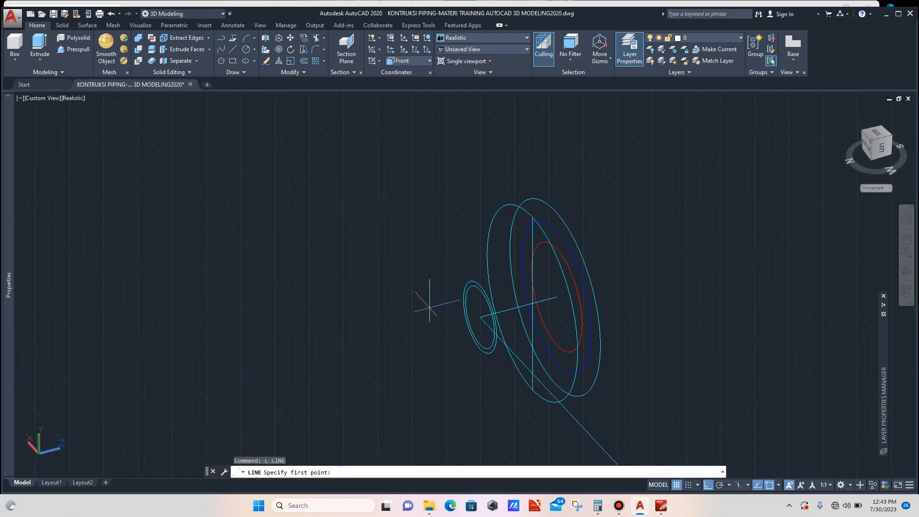
{"action": "scroll", "coordinate": [482, 307], "scroll_direction": "up", "scroll_amount": 3}
{"action": "scroll", "coordinate": [480, 305], "scroll_direction": "up", "scroll_amount": 3}
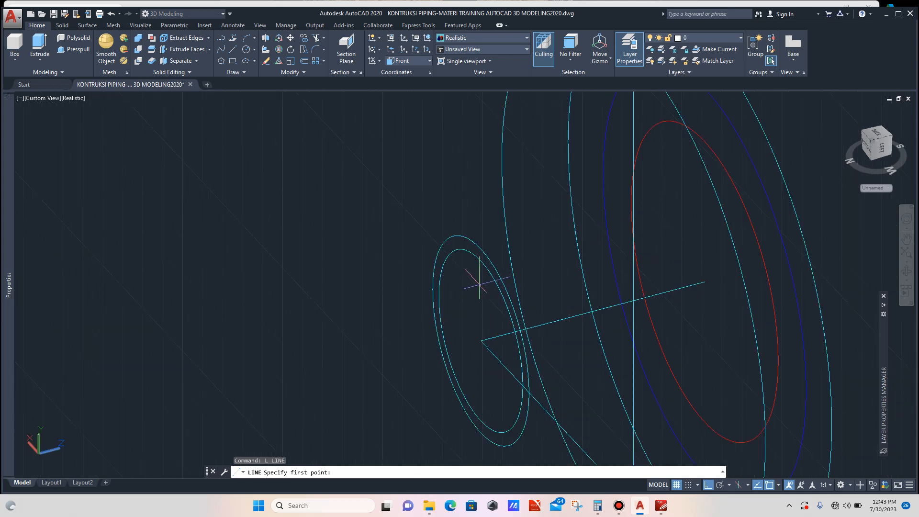
{"action": "left_click", "coordinate": [481, 261]}
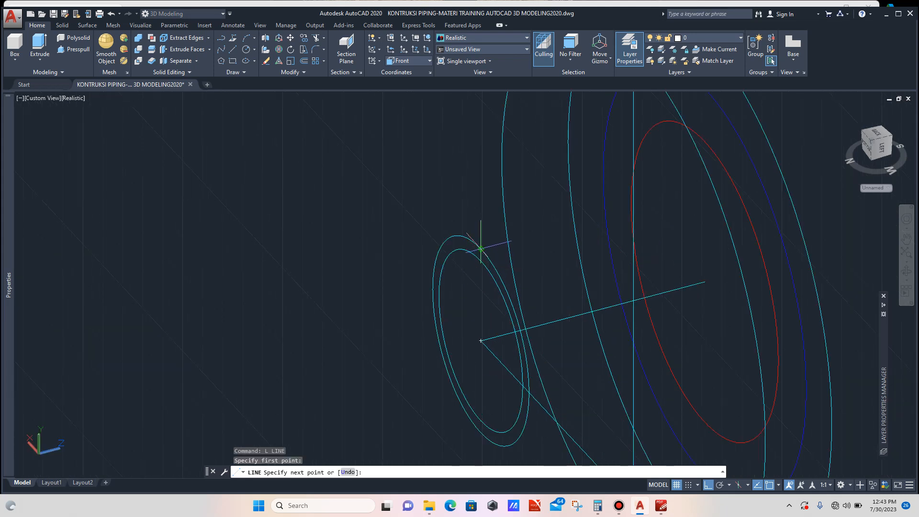
{"action": "left_click", "coordinate": [631, 212]}
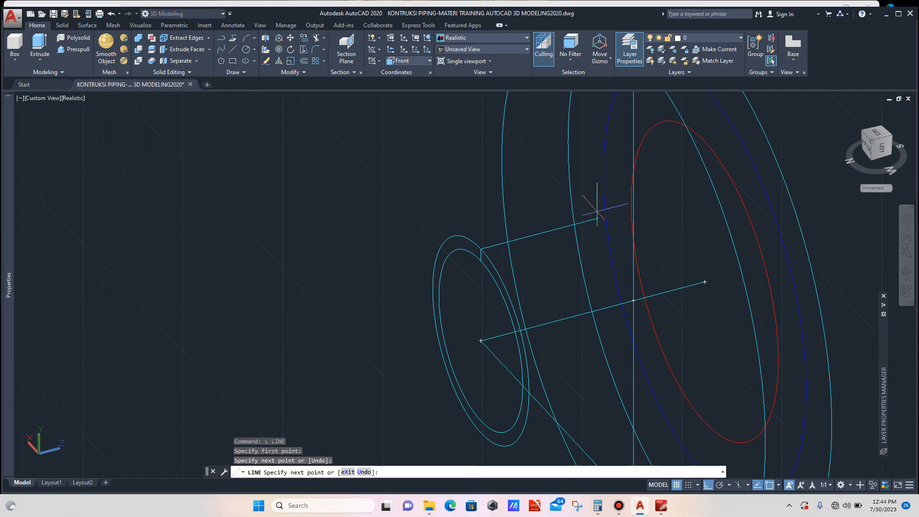
{"action": "key", "text": "Escape"}
- Draw a line from the nozzle circle's top point along Z to the flange's centre plane
{"action": "type", "text": "L"}
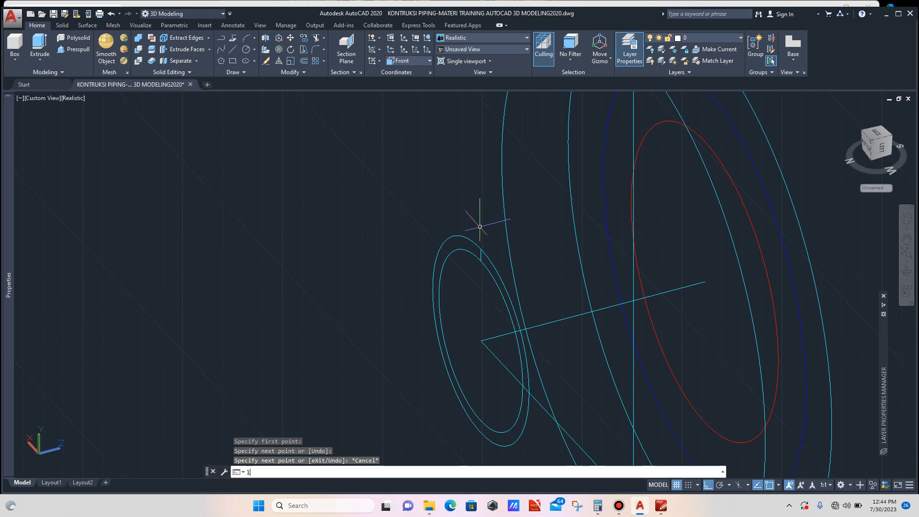
{"action": "key", "text": "Return"}
{"action": "scroll", "coordinate": [483, 265], "scroll_direction": "up", "scroll_amount": 2}
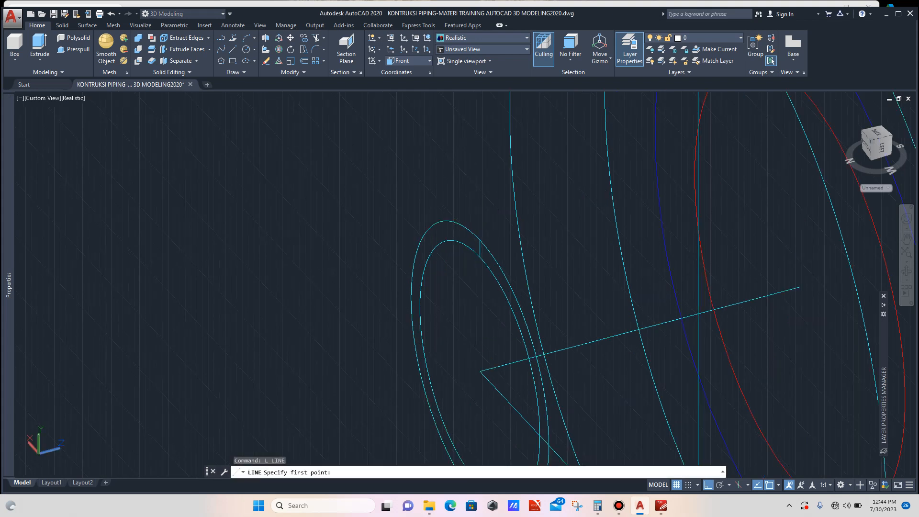
{"action": "left_click", "coordinate": [480, 257]}
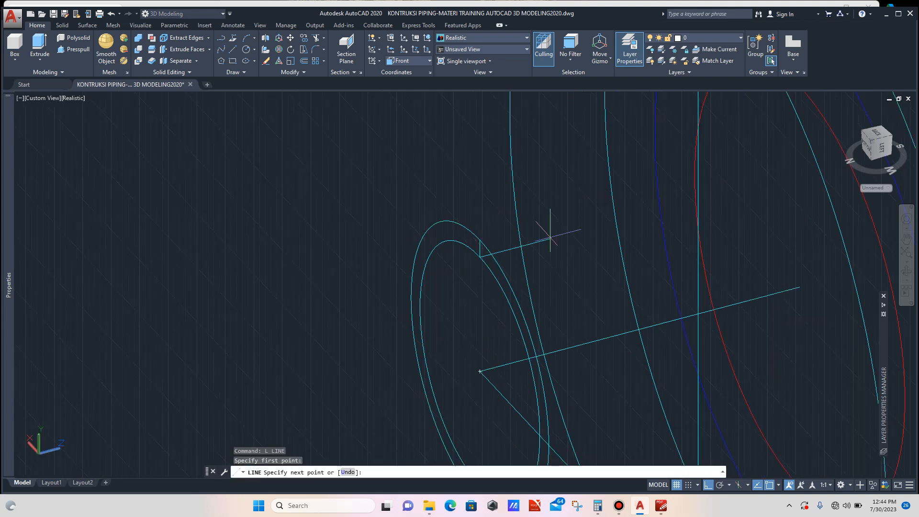
{"action": "left_click", "coordinate": [698, 201]}
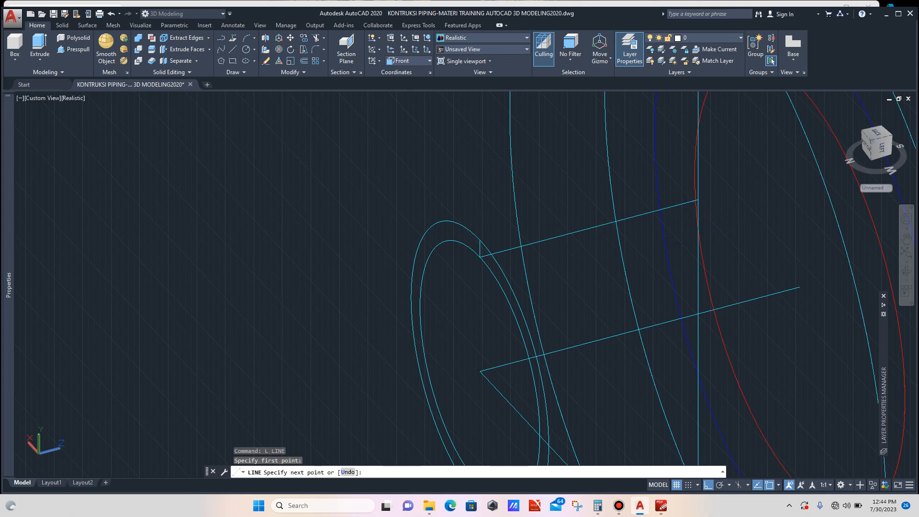
{"action": "key", "text": "Escape"}
{"action": "scroll", "coordinate": [543, 238], "scroll_direction": "down", "scroll_amount": 2}
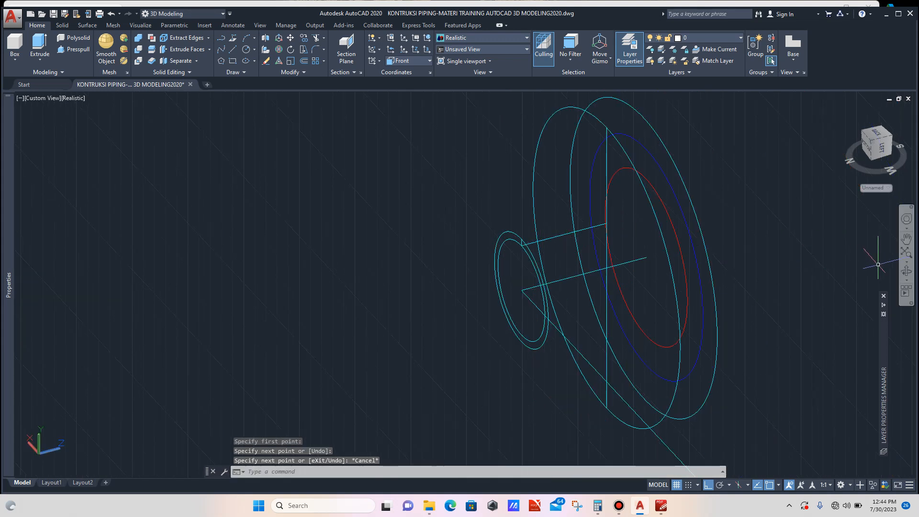
- Divide the flange drawing's 84 hub diameter by 2 in the calculator
{"action": "left_click", "coordinate": [907, 272]}
{"action": "left_click_drag", "start_coordinate": [565, 259], "coordinate": [576, 264]}
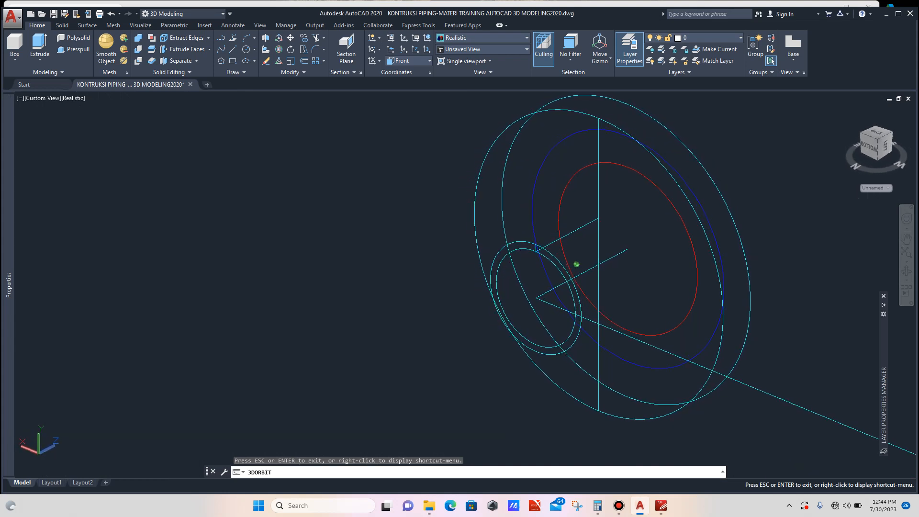
{"action": "key", "text": "Escape"}
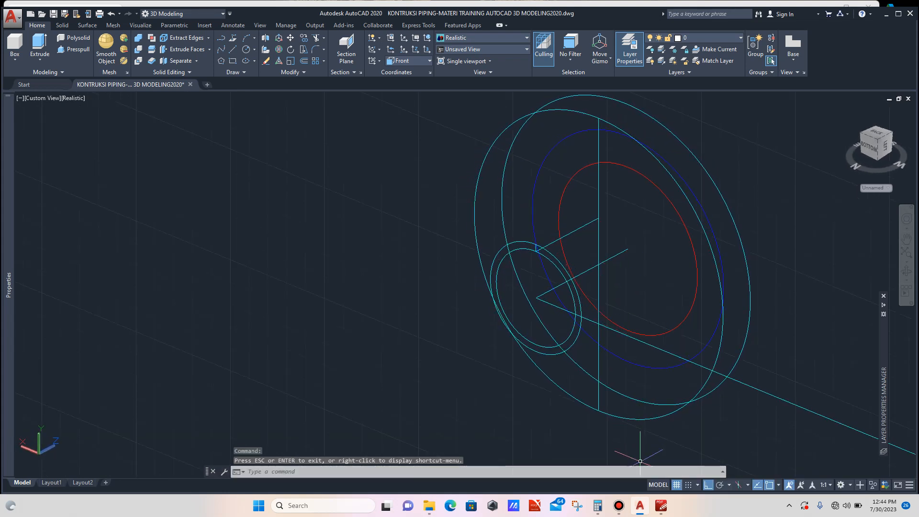
{"action": "left_click", "coordinate": [662, 506]}
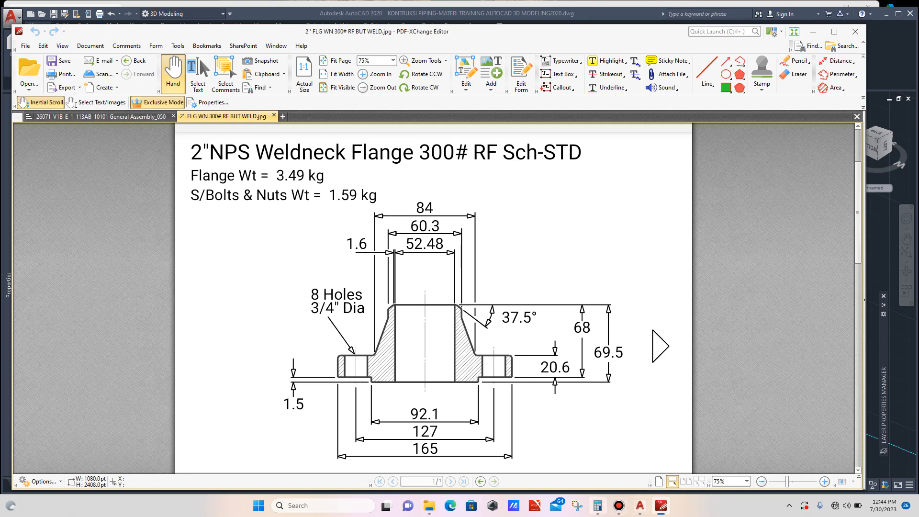
{"action": "left_click", "coordinate": [598, 505]}
{"action": "type", "text": "8"}
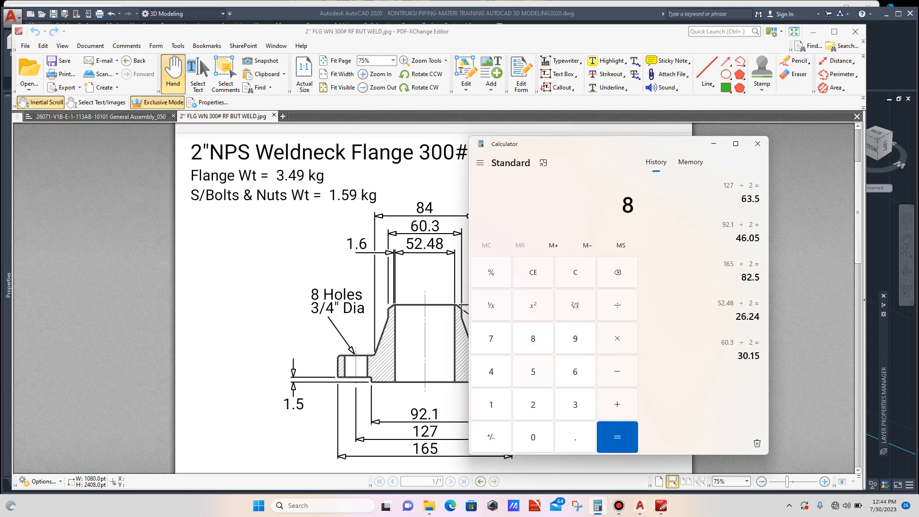
{"action": "type", "text": "4 ÷ 2"}
{"action": "left_click", "coordinate": [617, 436]}
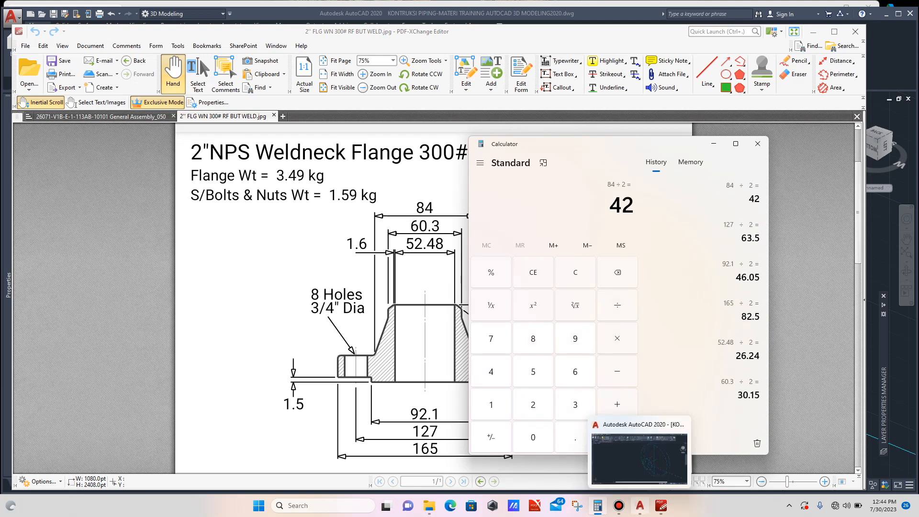
{"action": "left_click", "coordinate": [640, 506]}
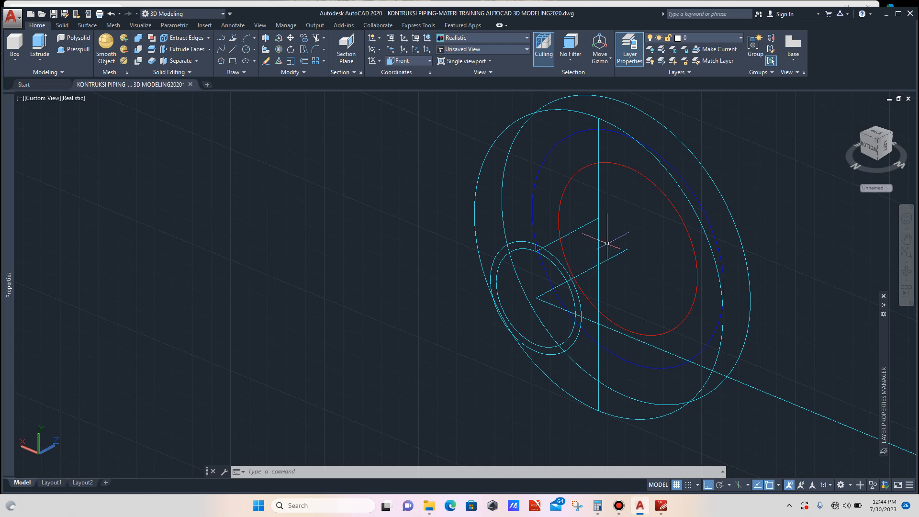
- Draw a circle of radius 42 centred on the end of the Z line at the flange's centre plane
{"action": "scroll", "coordinate": [602, 213], "scroll_direction": "up", "scroll_amount": 2}
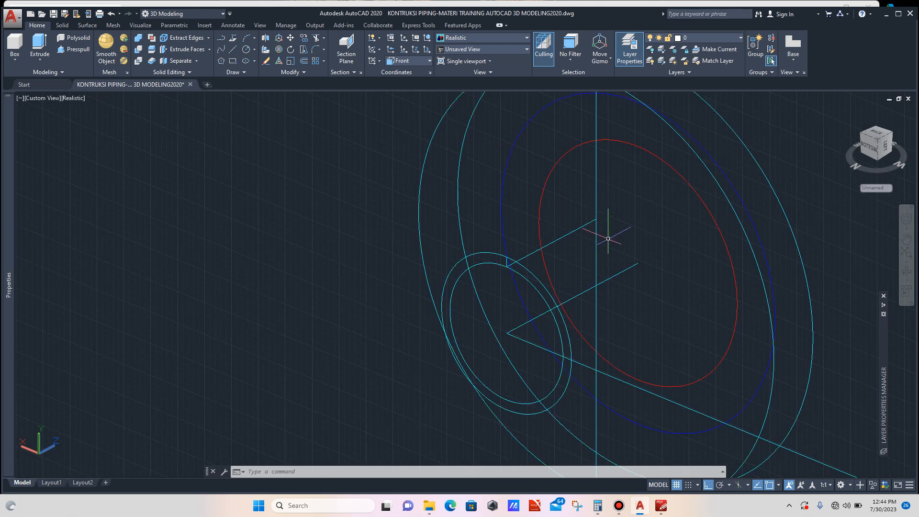
{"action": "type", "text": "c"}
{"action": "key", "text": "Return"}
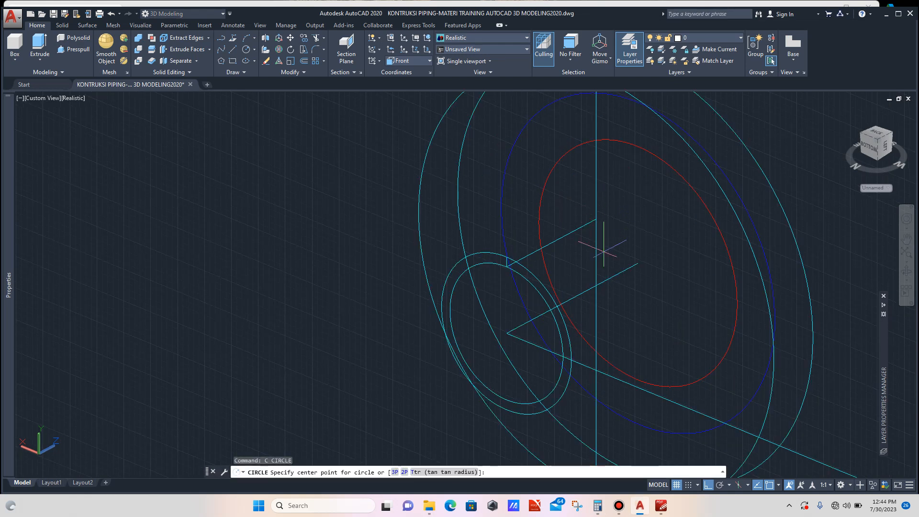
{"action": "left_click", "coordinate": [596, 286]}
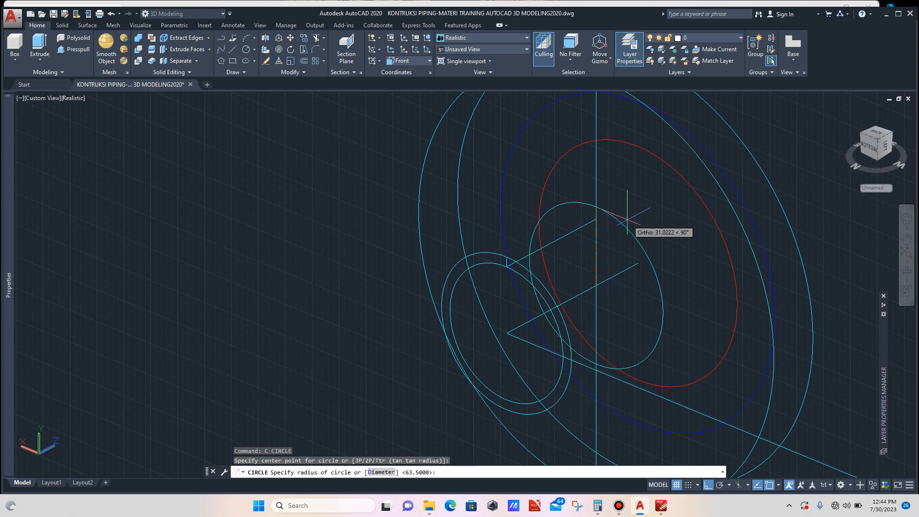
{"action": "type", "text": "42"}
{"action": "key", "text": "Return"}
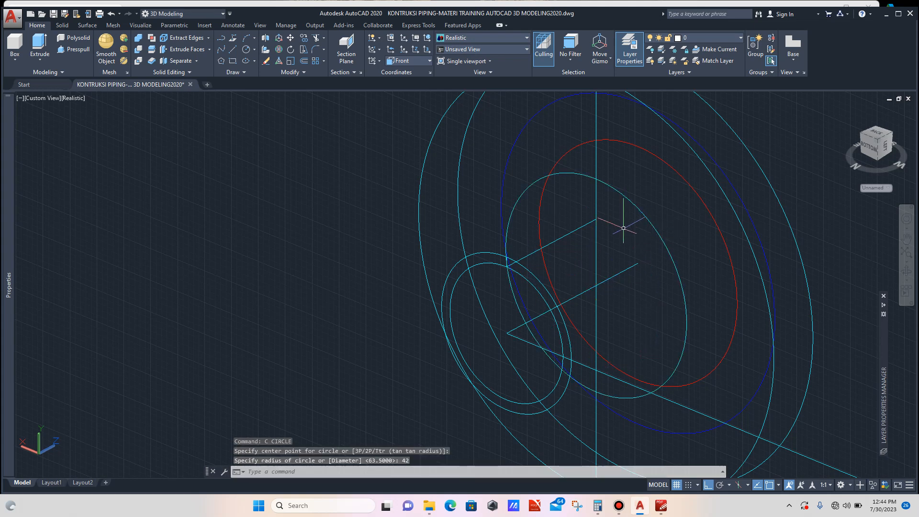
- Switch the UCS to Right and draw a polyline outlining the hub's half-section between the 42 radius circle and the nozzle circle
{"action": "scroll", "coordinate": [609, 219], "scroll_direction": "down", "scroll_amount": 2}
{"action": "scroll", "coordinate": [611, 232], "scroll_direction": "up", "scroll_amount": 2}
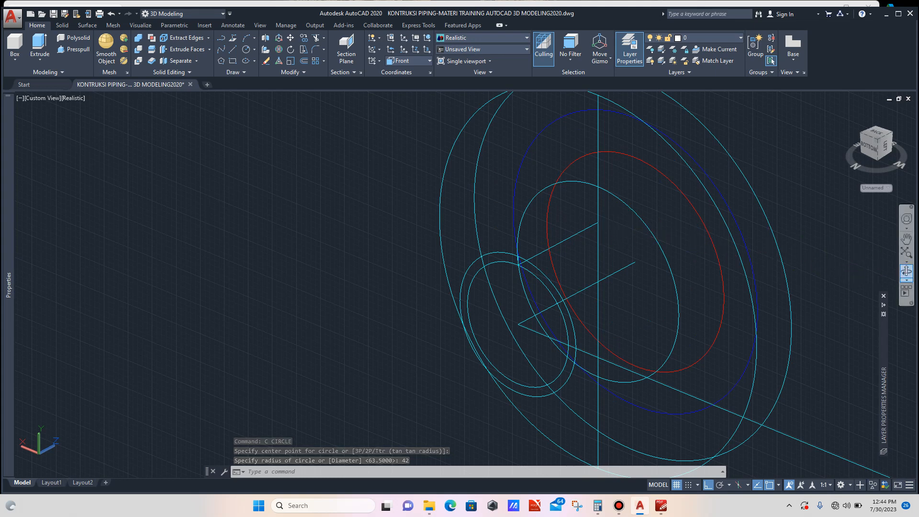
{"action": "left_click", "coordinate": [907, 270]}
{"action": "left_click_drag", "start_coordinate": [568, 287], "coordinate": [565, 284]}
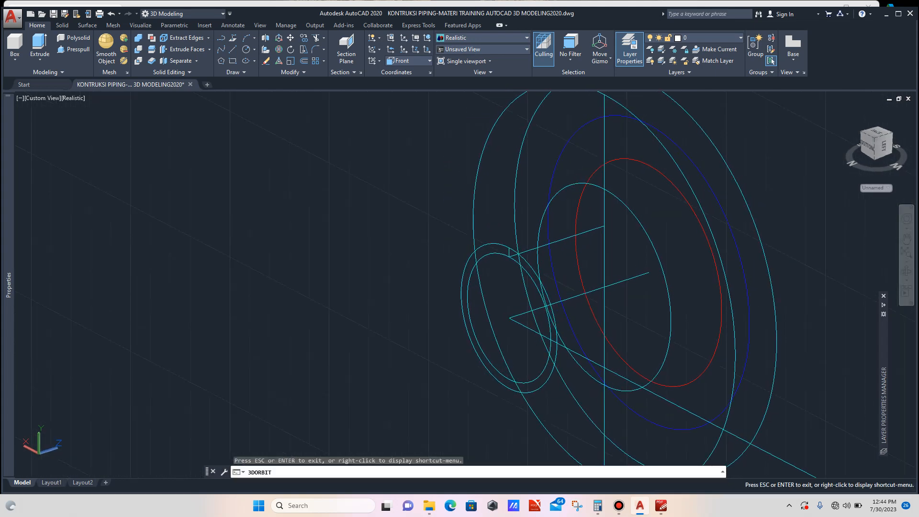
{"action": "key", "text": "Escape"}
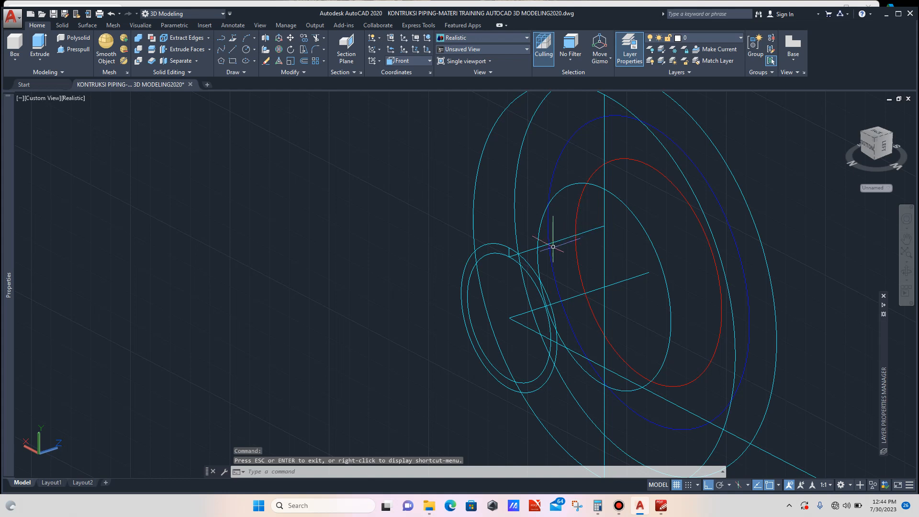
{"action": "scroll", "coordinate": [552, 248], "scroll_direction": "up", "scroll_amount": 2}
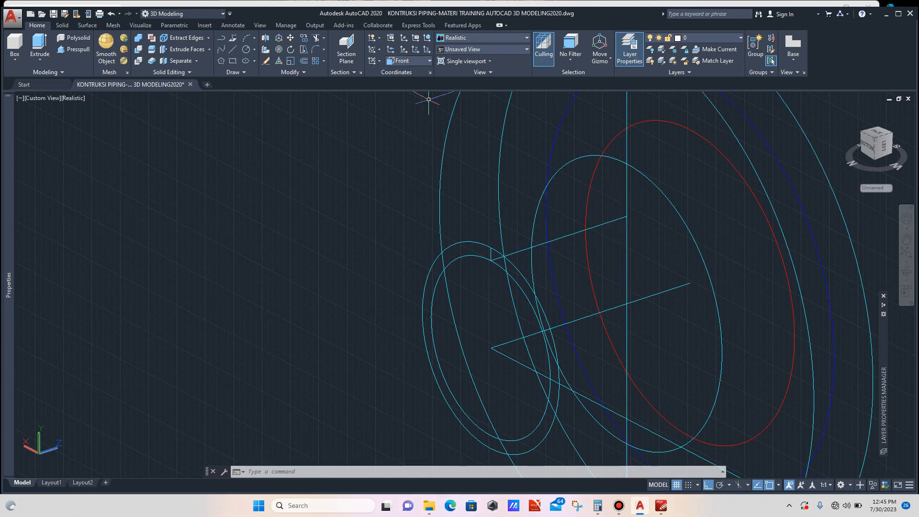
{"action": "left_click", "coordinate": [407, 61]}
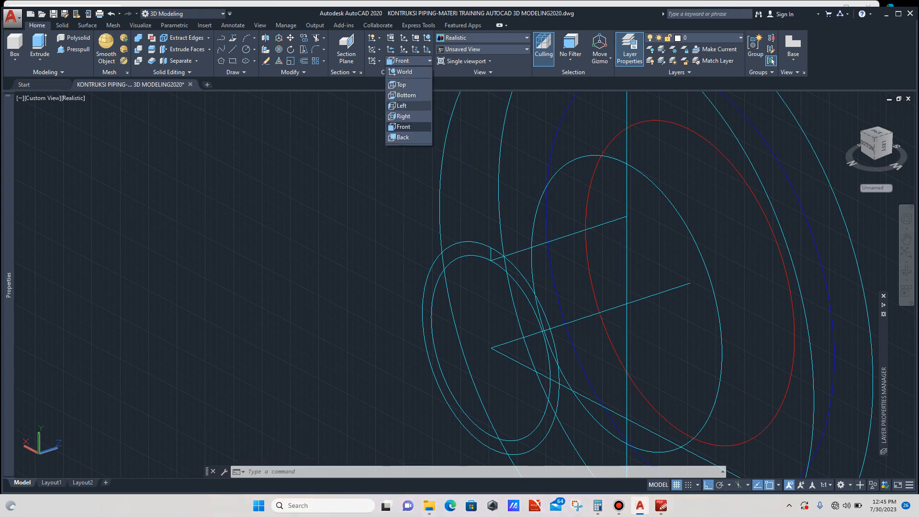
{"action": "left_click", "coordinate": [407, 114]}
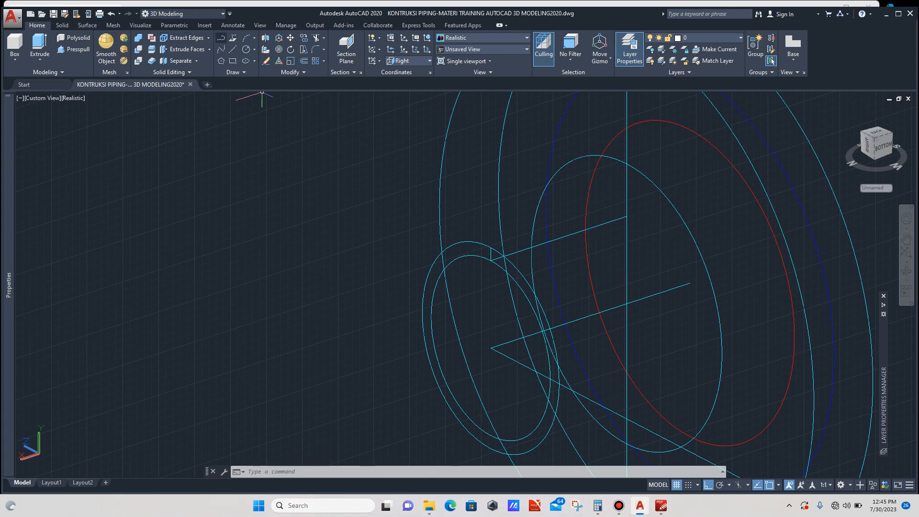
{"action": "type", "text": "pl"}
{"action": "key", "text": "Return"}
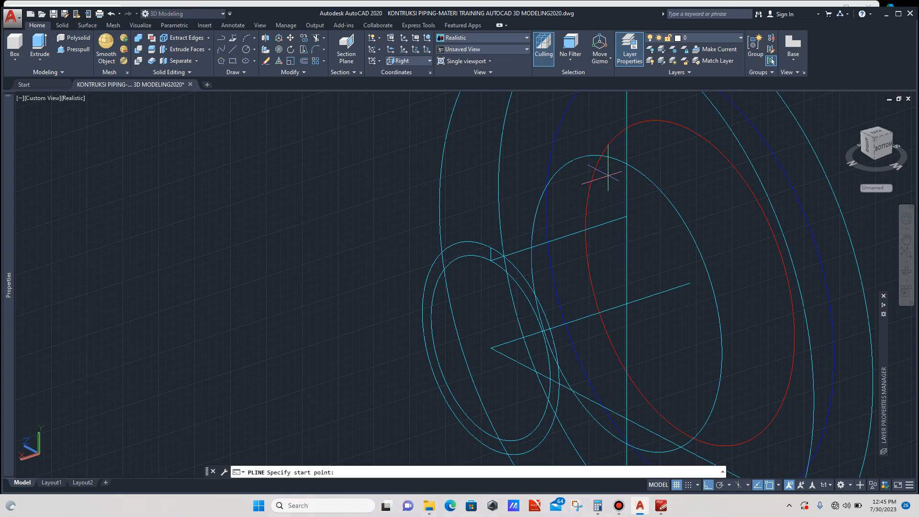
{"action": "left_click", "coordinate": [626, 163]}
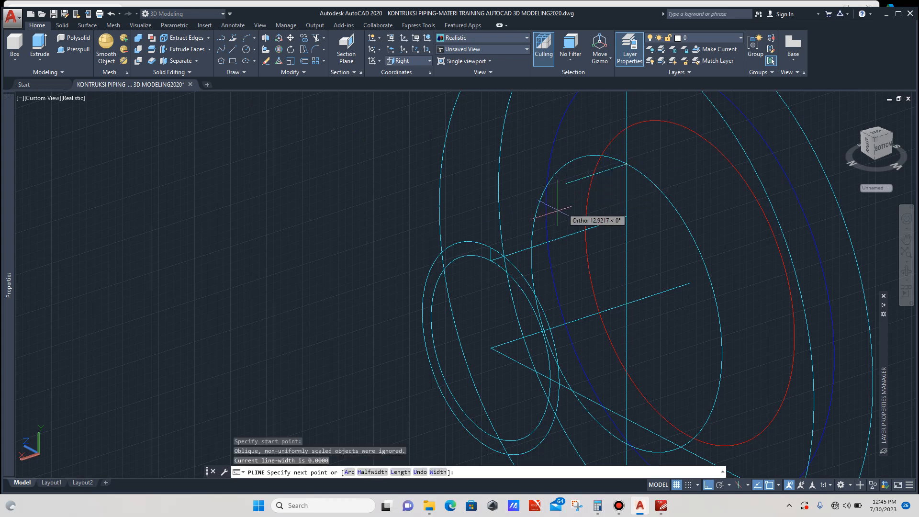
{"action": "scroll", "coordinate": [505, 242], "scroll_direction": "up", "scroll_amount": 2}
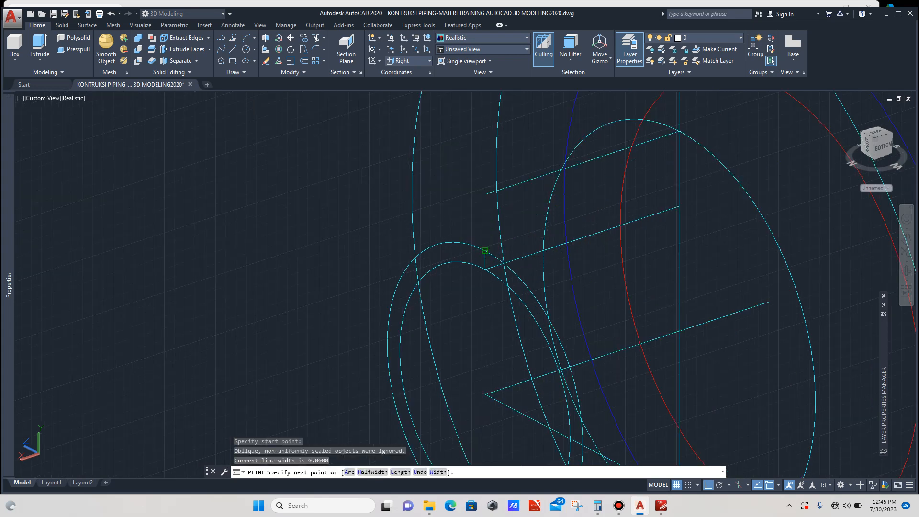
{"action": "left_click", "coordinate": [486, 269]}
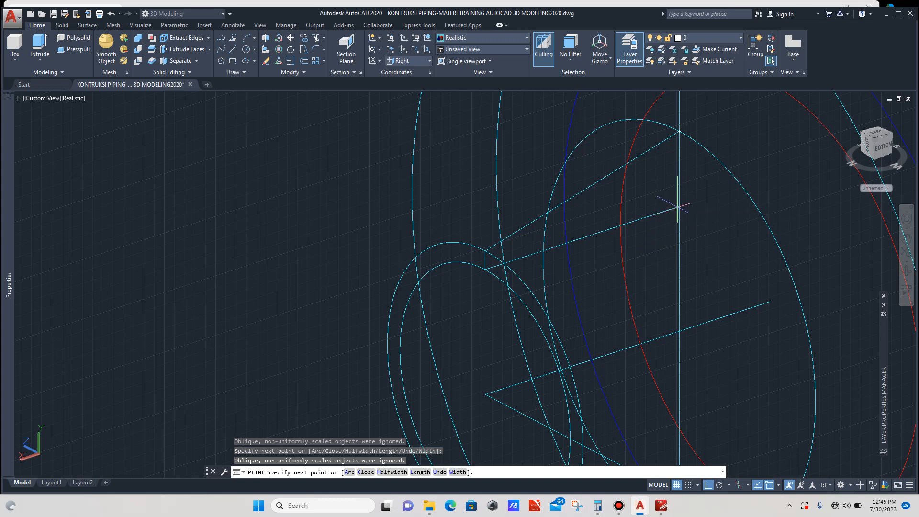
{"action": "left_click", "coordinate": [678, 207]}
{"action": "left_click", "coordinate": [679, 130]}
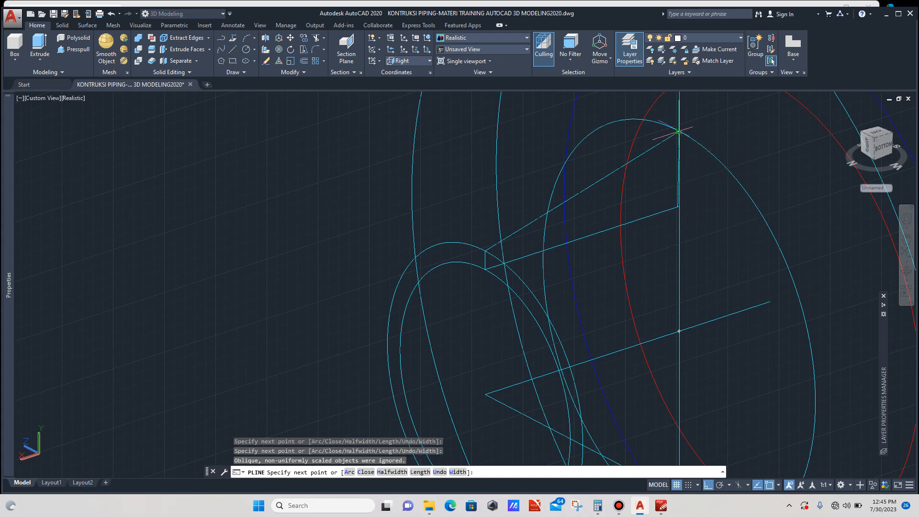
{"action": "key", "text": "Escape"}
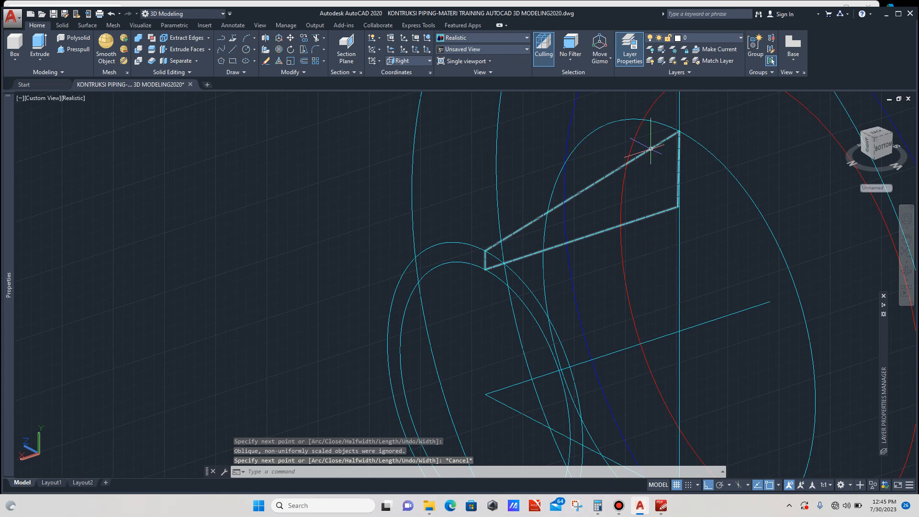
- Convert the hub profile polyline into a planar surface
{"action": "left_click", "coordinate": [650, 150]}
{"action": "scroll", "coordinate": [447, 247], "scroll_direction": "down", "scroll_amount": 4}
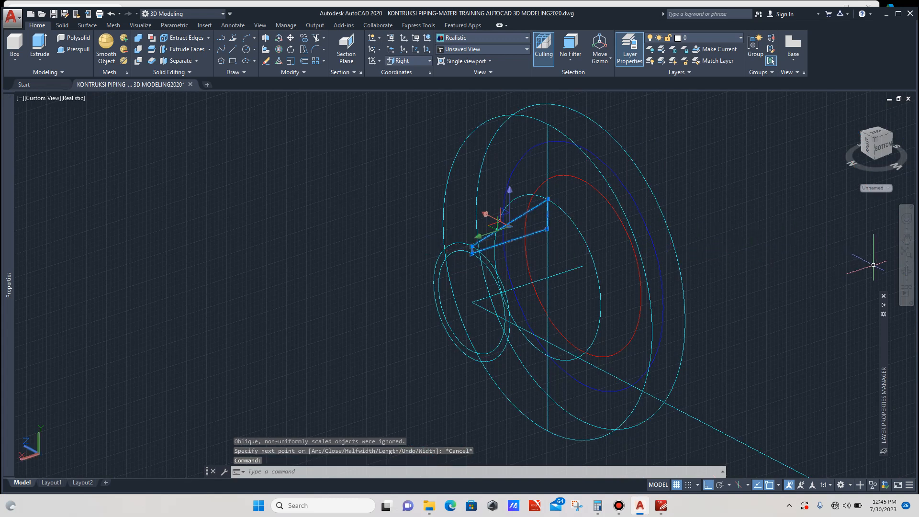
{"action": "left_click", "coordinate": [906, 272]}
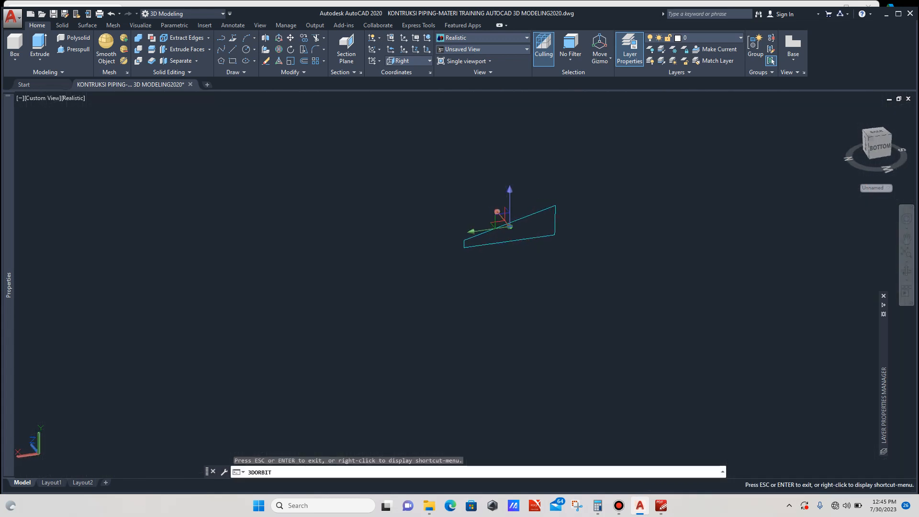
{"action": "key", "text": "Escape"}
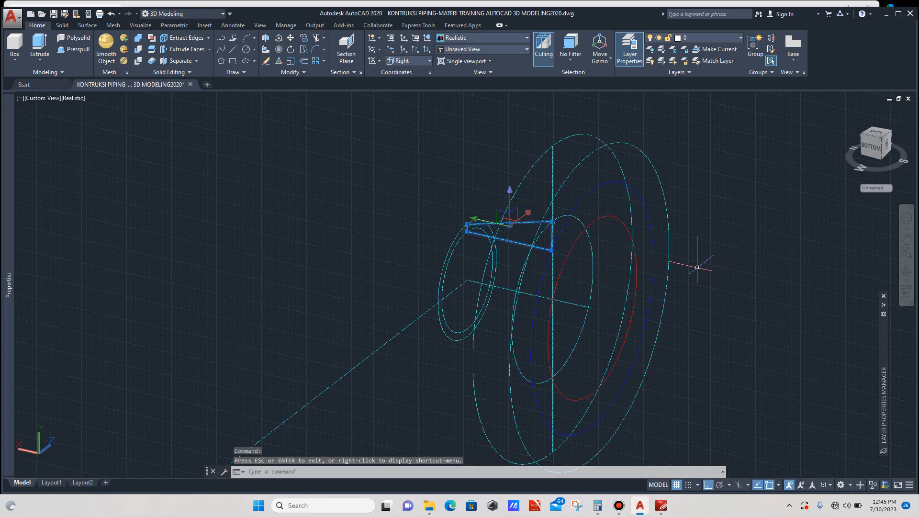
{"action": "key", "text": "Escape"}
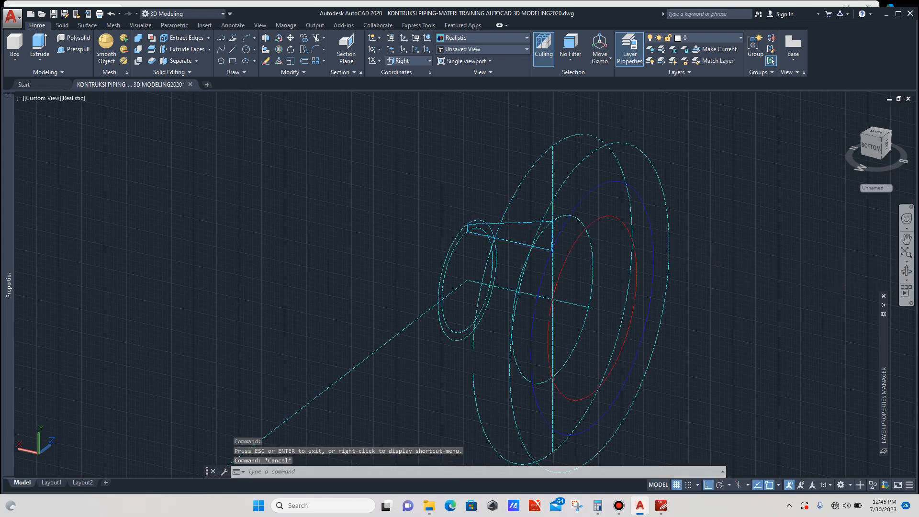
{"action": "scroll", "coordinate": [679, 272], "scroll_direction": "down", "scroll_amount": 2}
{"action": "scroll", "coordinate": [615, 257], "scroll_direction": "up", "scroll_amount": 1}
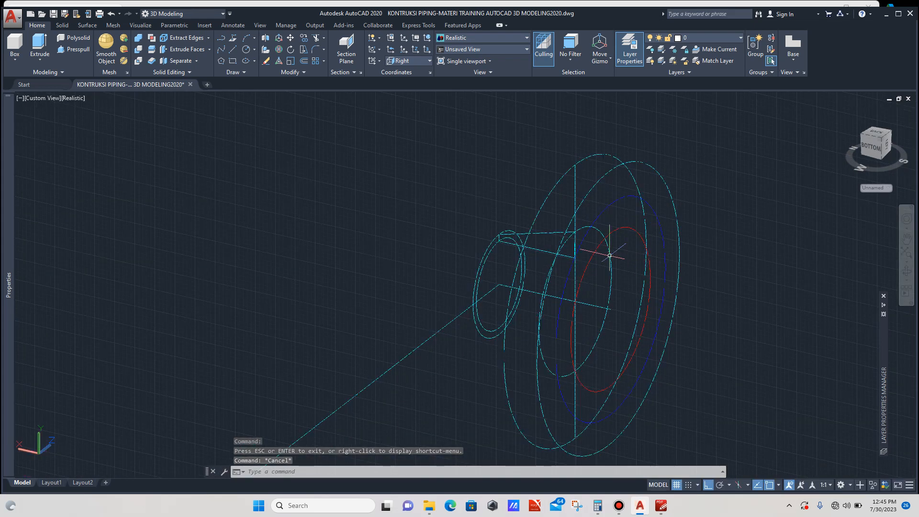
{"action": "scroll", "coordinate": [546, 230], "scroll_direction": "up", "scroll_amount": 1}
{"action": "left_click", "coordinate": [545, 228]}
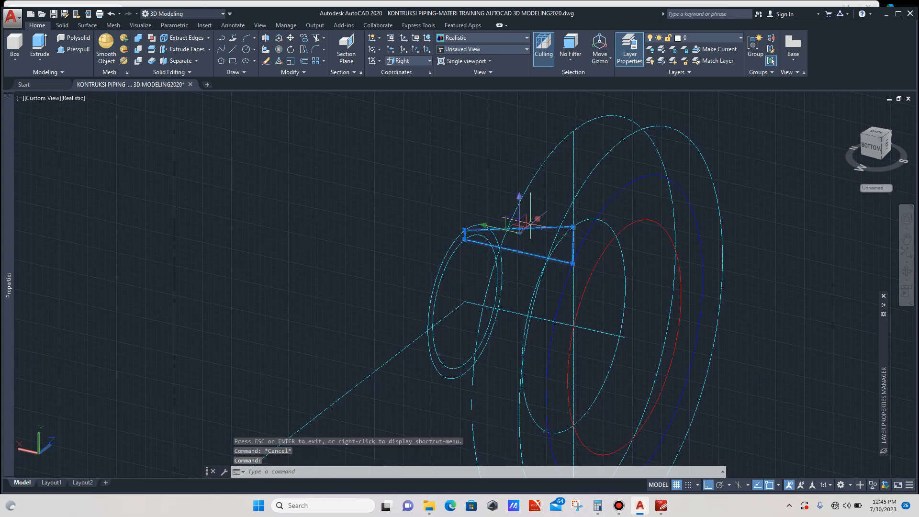
{"action": "left_click", "coordinate": [87, 25]}
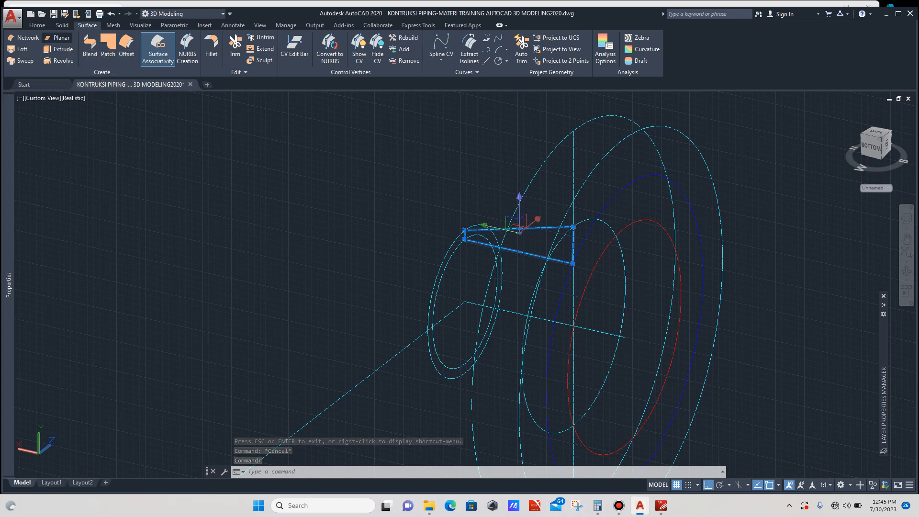
{"action": "left_click", "coordinate": [57, 37]}
- Revolve the hub surface 360° about the nozzle's central axis line to form the flange hub solid
{"action": "scroll", "coordinate": [552, 261], "scroll_direction": "up", "scroll_amount": 2}
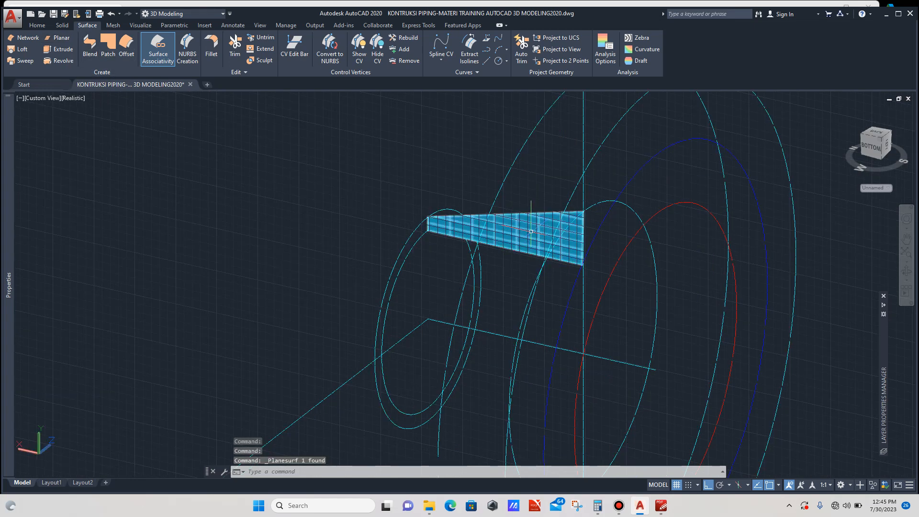
{"action": "left_click", "coordinate": [528, 230]}
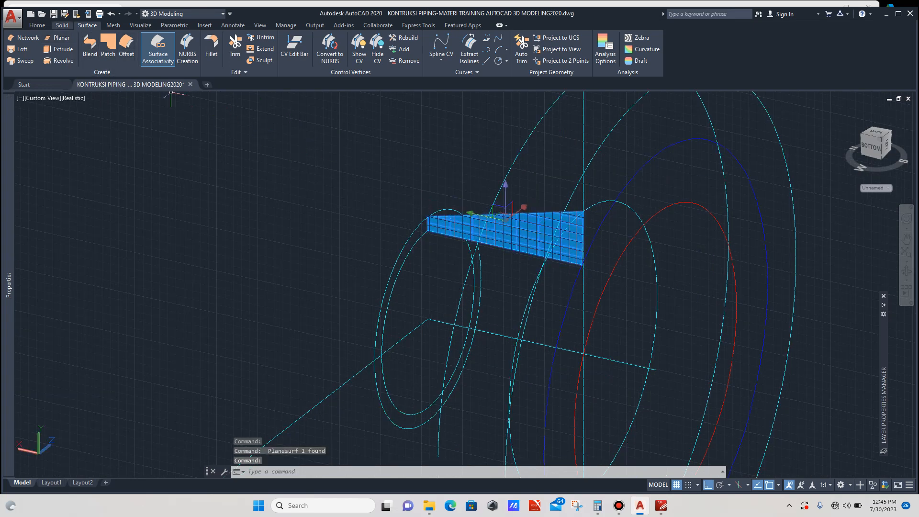
{"action": "left_click", "coordinate": [63, 25]}
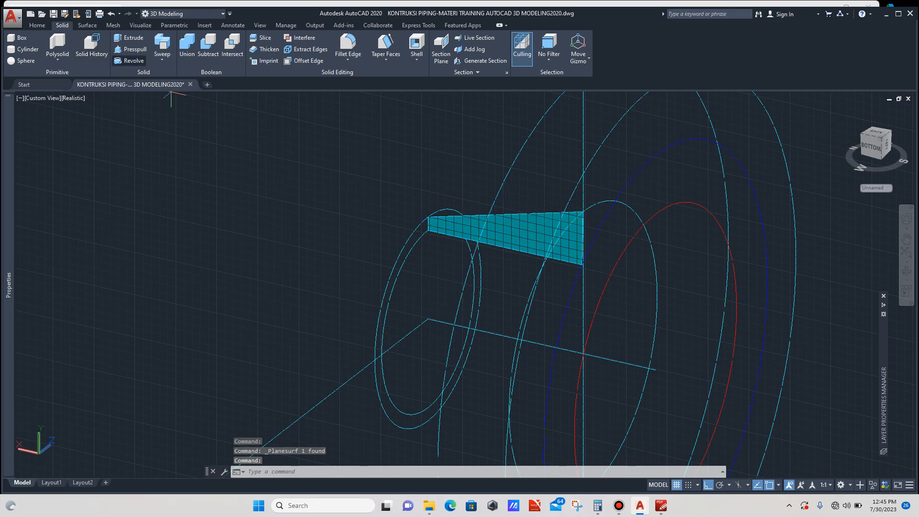
{"action": "left_click", "coordinate": [129, 60]}
{"action": "scroll", "coordinate": [430, 243], "scroll_direction": "down", "scroll_amount": 2}
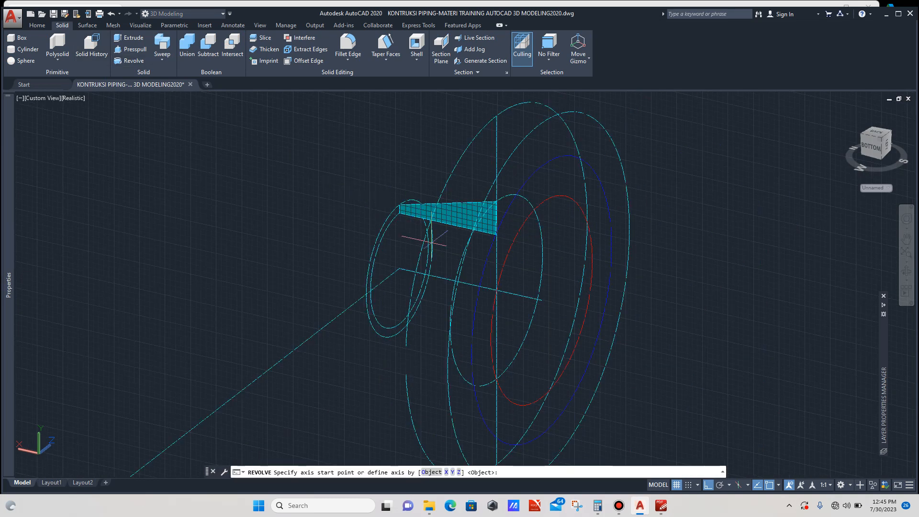
{"action": "left_click", "coordinate": [542, 300]}
{"action": "left_click", "coordinate": [708, 329]}
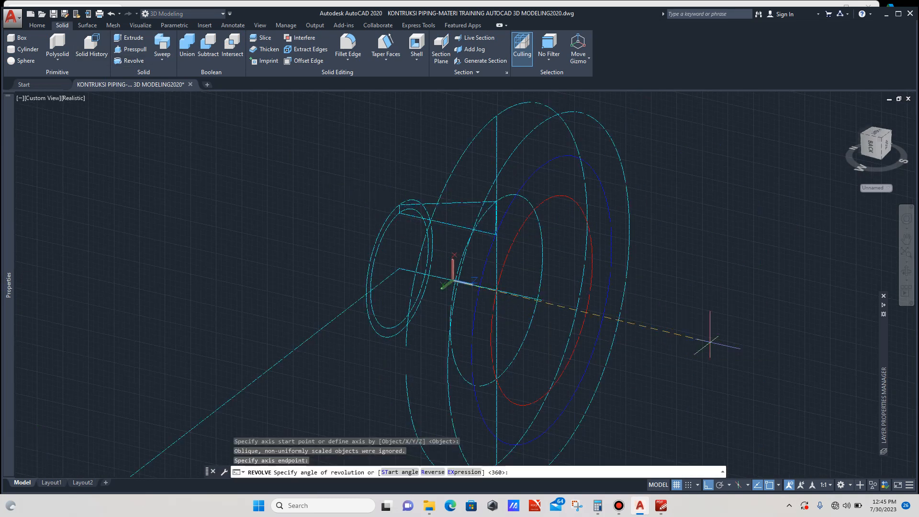
{"action": "type", "text": "360"}
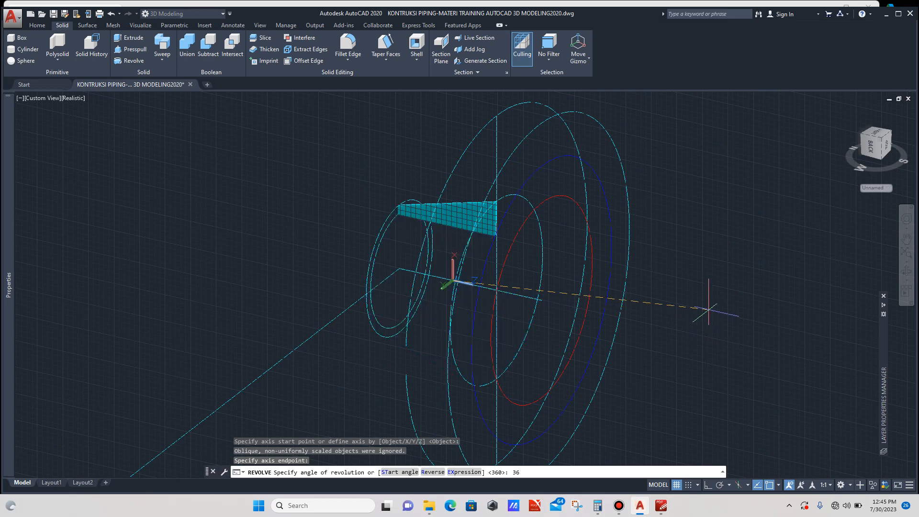
{"action": "key", "text": "Return"}
{"action": "scroll", "coordinate": [593, 314], "scroll_direction": "down", "scroll_amount": 4}
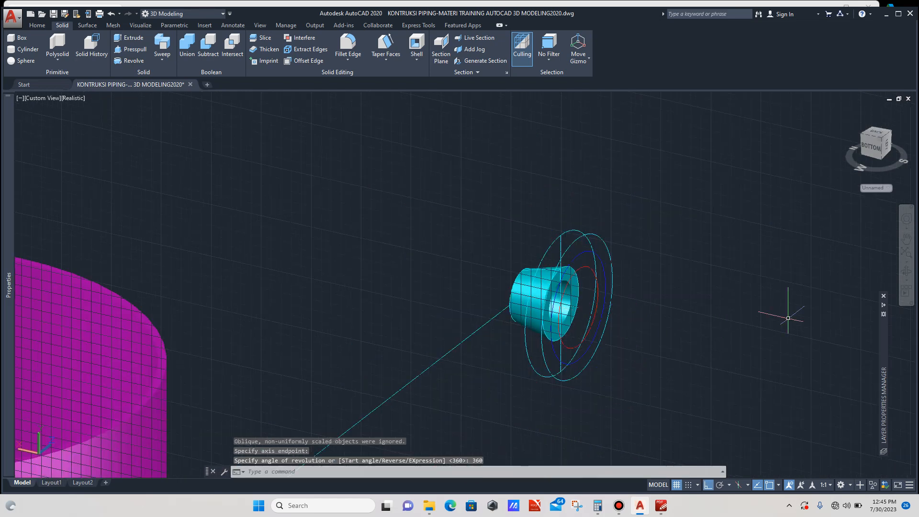
- Switch the UCS back to Front
{"action": "left_click", "coordinate": [907, 272]}
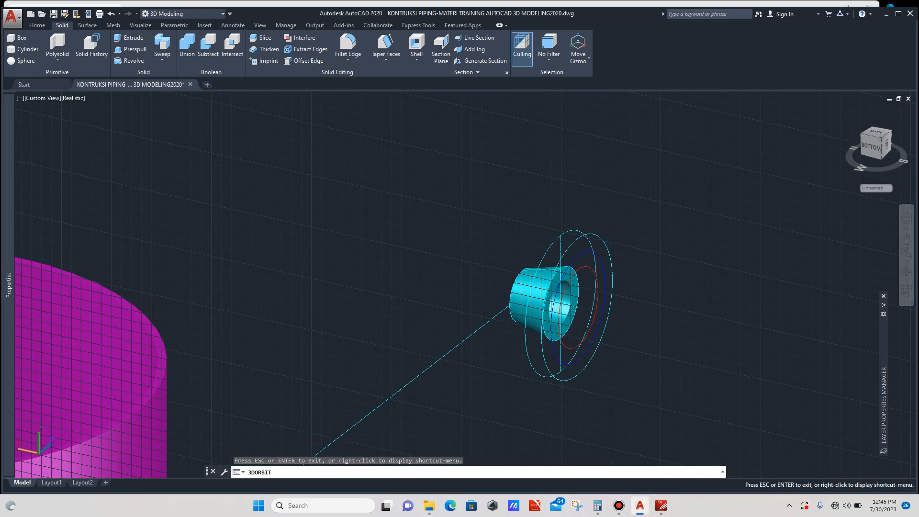
{"action": "left_click_drag", "start_coordinate": [483, 307], "coordinate": [441, 306]}
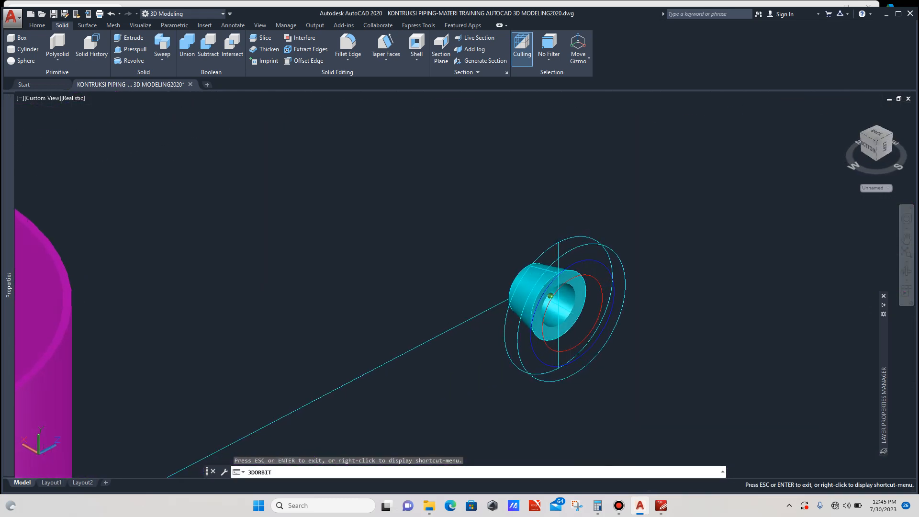
{"action": "key", "text": "Escape"}
{"action": "scroll", "coordinate": [554, 253], "scroll_direction": "up", "scroll_amount": 2}
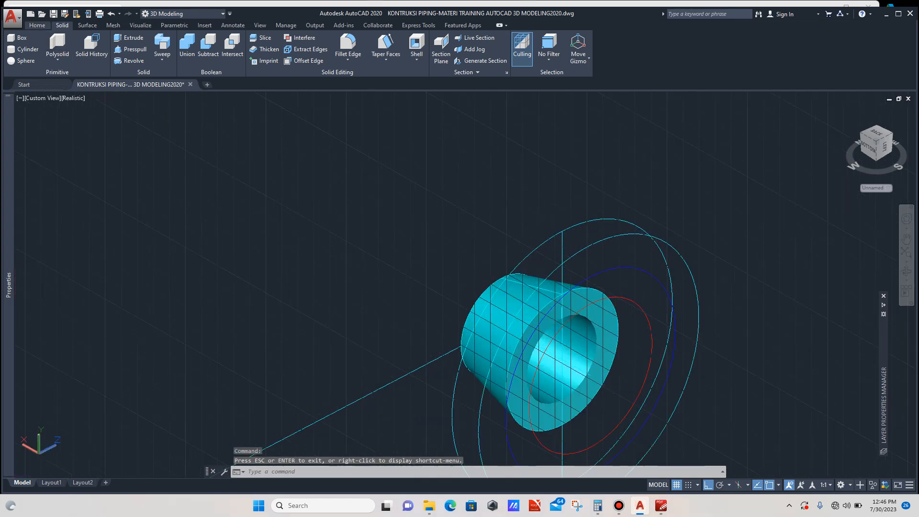
{"action": "left_click", "coordinate": [37, 25]}
{"action": "left_click", "coordinate": [410, 61]}
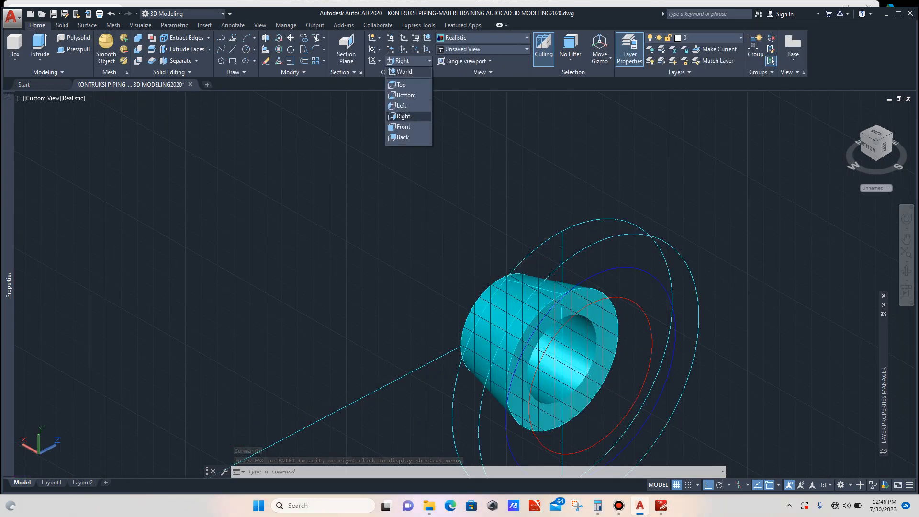
{"action": "left_click", "coordinate": [405, 127]}
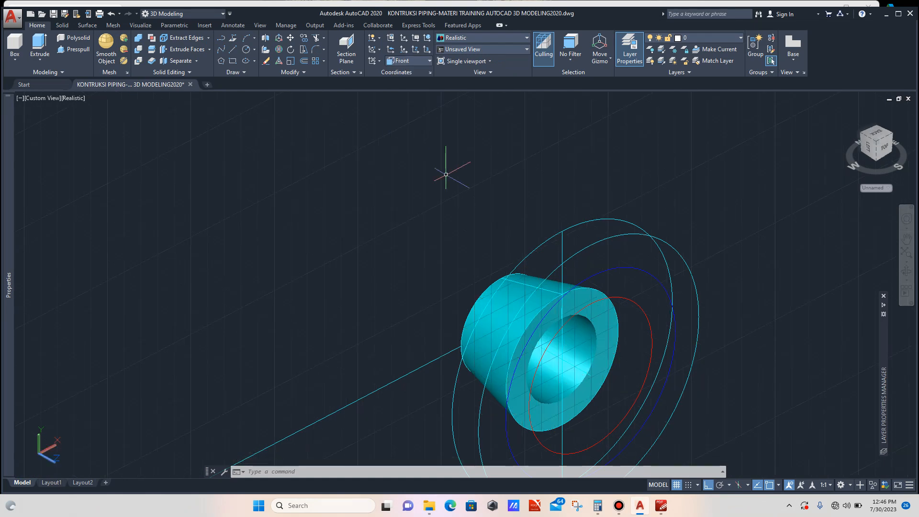
- Extrude the flange's outer circle up to the hub edge's quadrant to form the flange plate
{"action": "scroll", "coordinate": [378, 199], "scroll_direction": "down", "scroll_amount": 4}
{"action": "scroll", "coordinate": [431, 205], "scroll_direction": "up", "scroll_amount": 5}
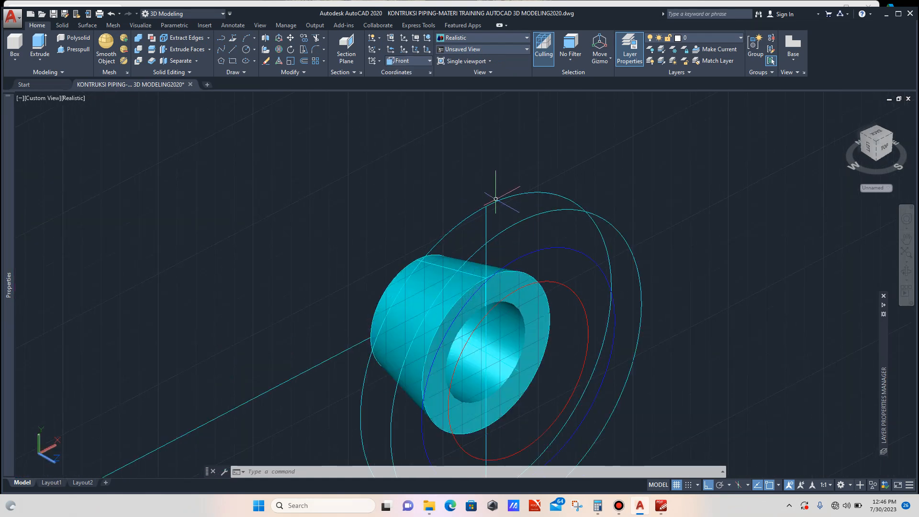
{"action": "left_click", "coordinate": [498, 199]}
{"action": "scroll", "coordinate": [436, 191], "scroll_direction": "down", "scroll_amount": 4}
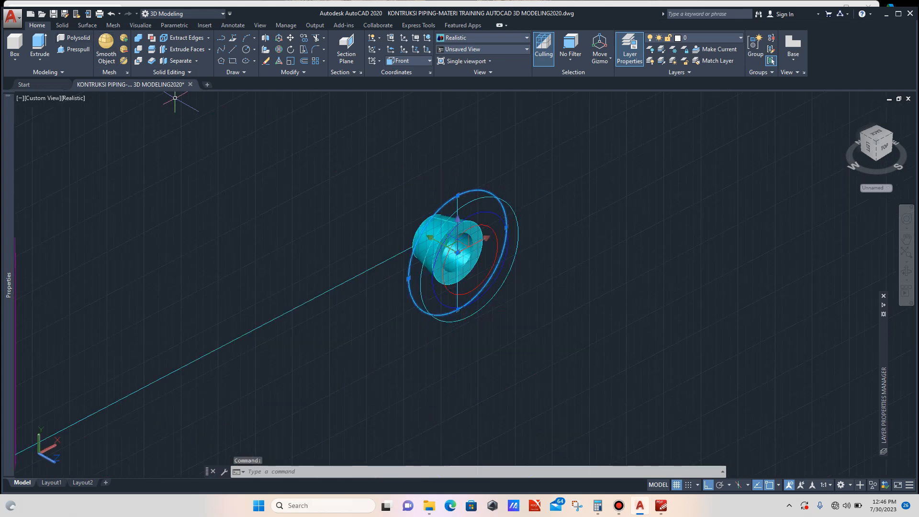
{"action": "left_click", "coordinate": [63, 24]}
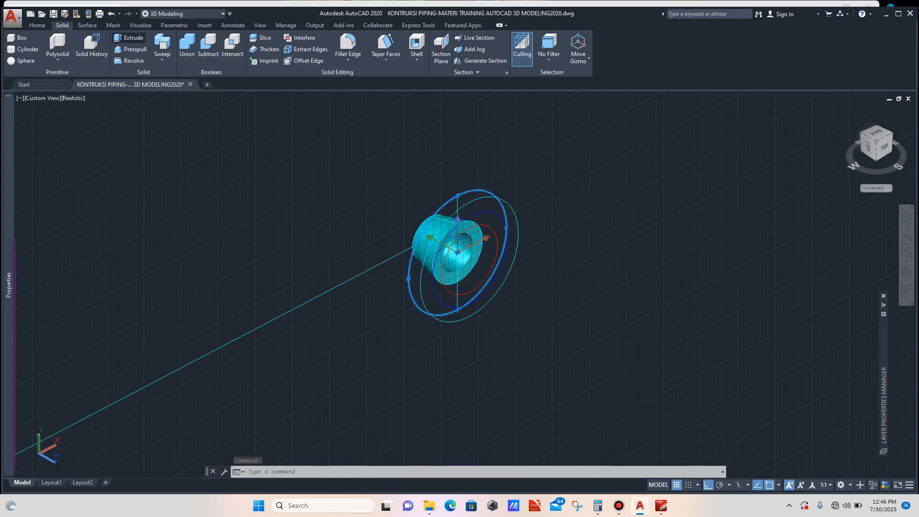
{"action": "left_click", "coordinate": [128, 37]}
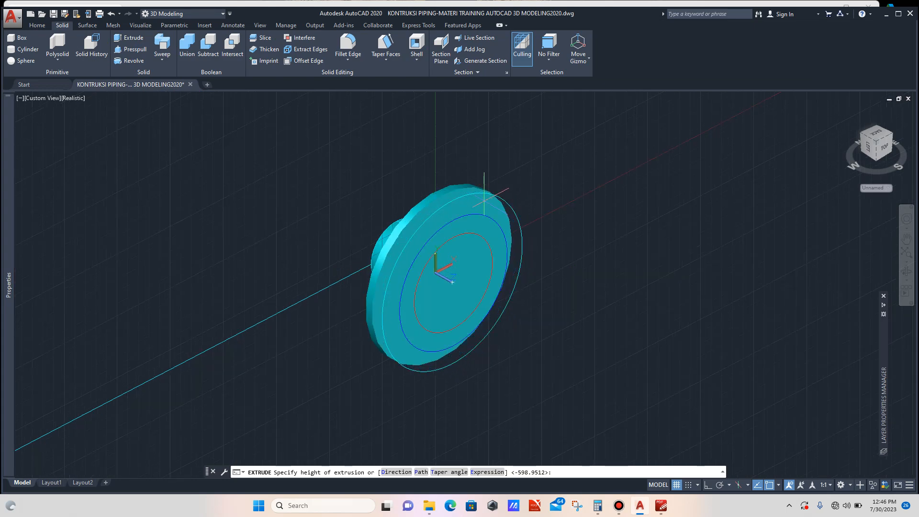
{"action": "scroll", "coordinate": [455, 198], "scroll_direction": "up", "scroll_amount": 2}
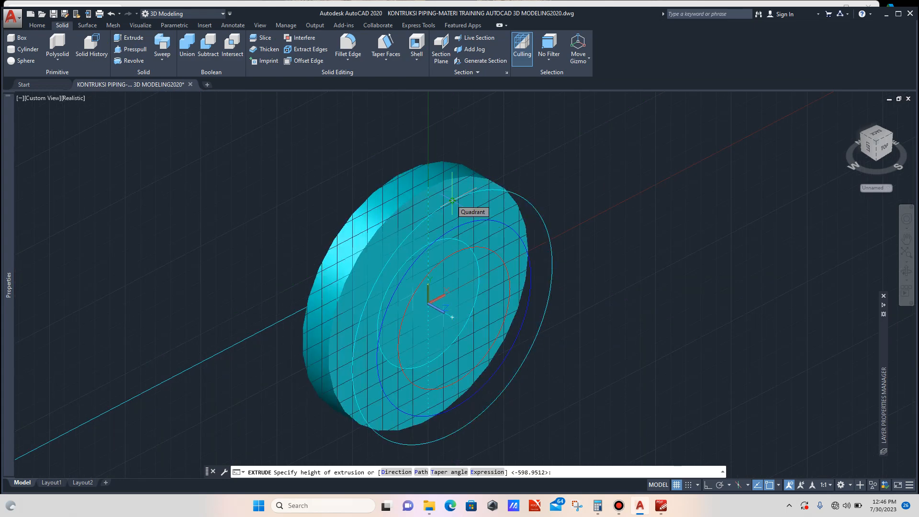
{"action": "left_click", "coordinate": [452, 201]}
{"action": "scroll", "coordinate": [401, 168], "scroll_direction": "down", "scroll_amount": 2}
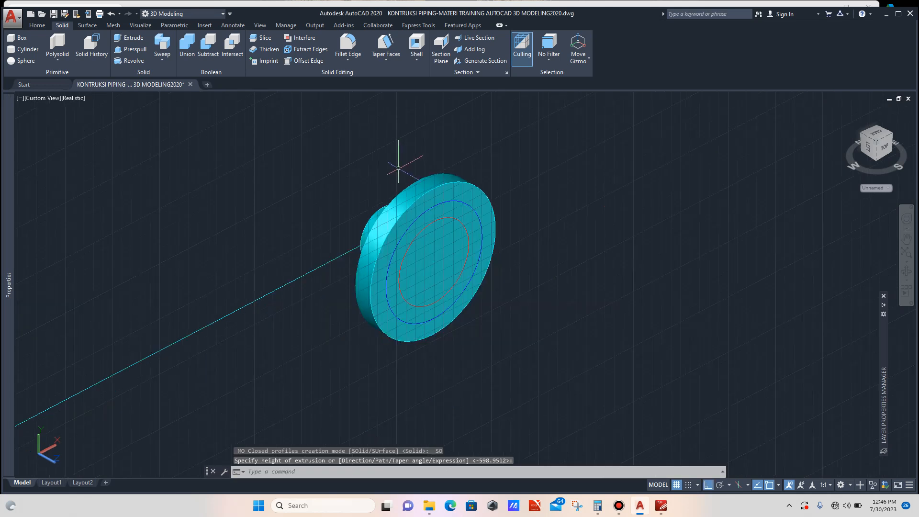
{"action": "key", "text": "Escape"}
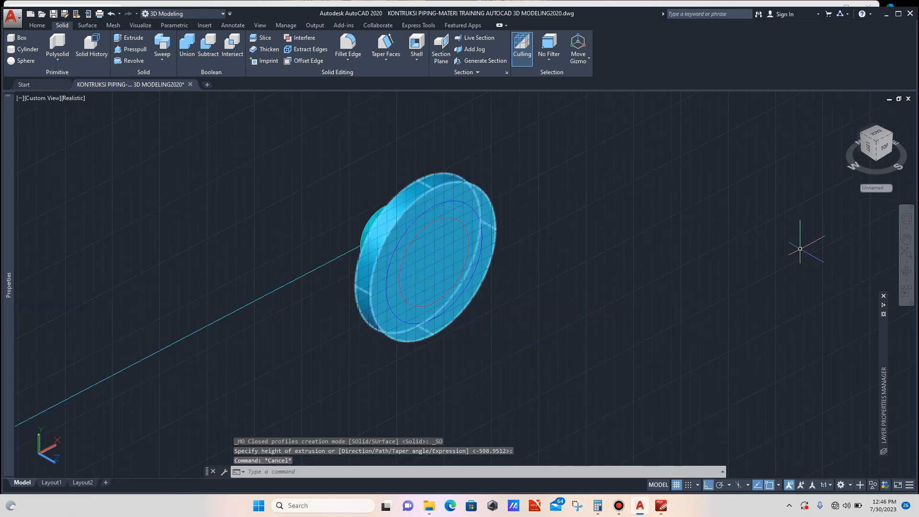
- Orbit and zoom around the flange to inspect the plate and hub solids
{"action": "left_click", "coordinate": [906, 271]}
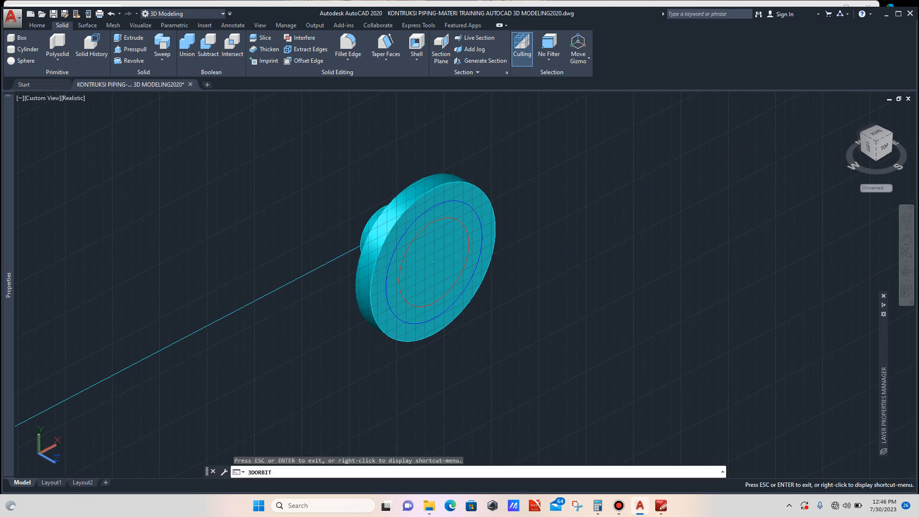
{"action": "left_click_drag", "start_coordinate": [383, 268], "coordinate": [417, 261]}
{"action": "scroll", "coordinate": [500, 254], "scroll_direction": "down", "scroll_amount": 5}
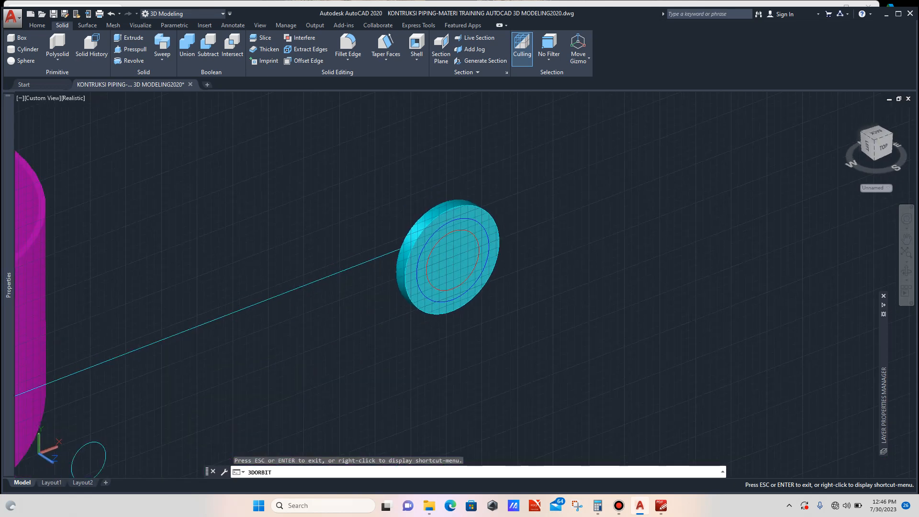
{"action": "left_click_drag", "start_coordinate": [500, 255], "coordinate": [599, 263]}
{"action": "left_click_drag", "start_coordinate": [431, 250], "coordinate": [466, 251]}
{"action": "scroll", "coordinate": [465, 252], "scroll_direction": "up", "scroll_amount": 3}
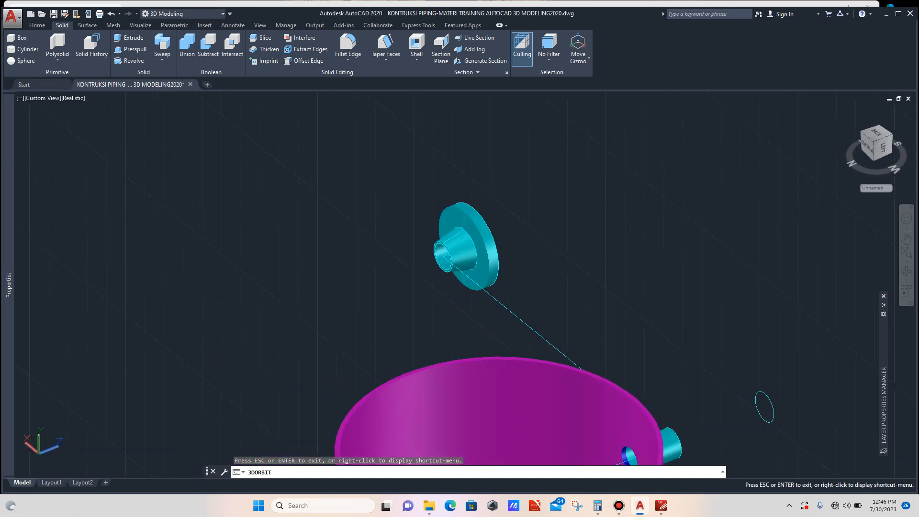
{"action": "key", "text": "Escape"}
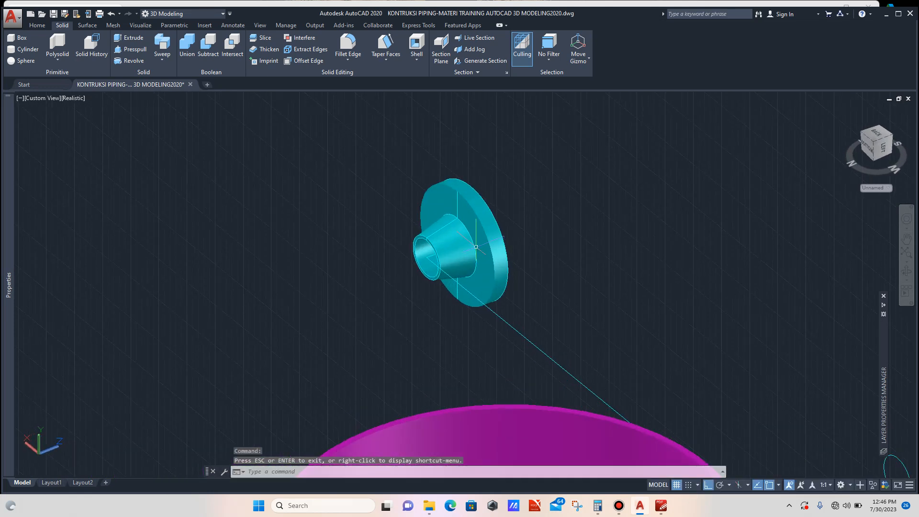
{"action": "scroll", "coordinate": [426, 262], "scroll_direction": "up", "scroll_amount": 6}
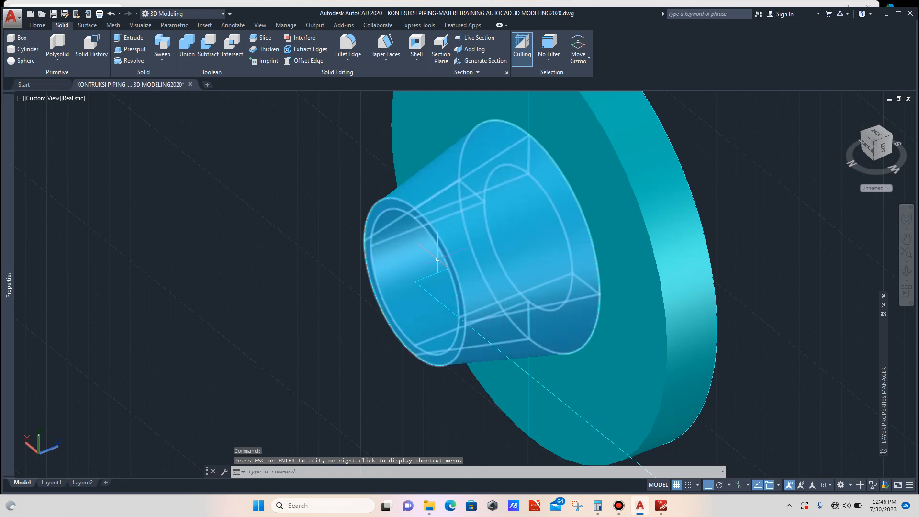
{"action": "scroll", "coordinate": [444, 257], "scroll_direction": "up", "scroll_amount": 2}
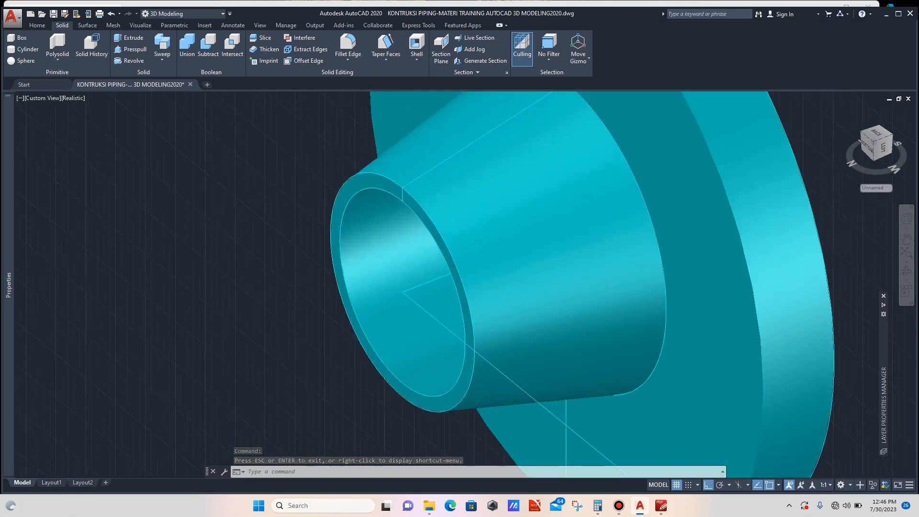
{"action": "scroll", "coordinate": [444, 257], "scroll_direction": "down", "scroll_amount": 5}
{"action": "scroll", "coordinate": [443, 257], "scroll_direction": "up", "scroll_amount": 5}
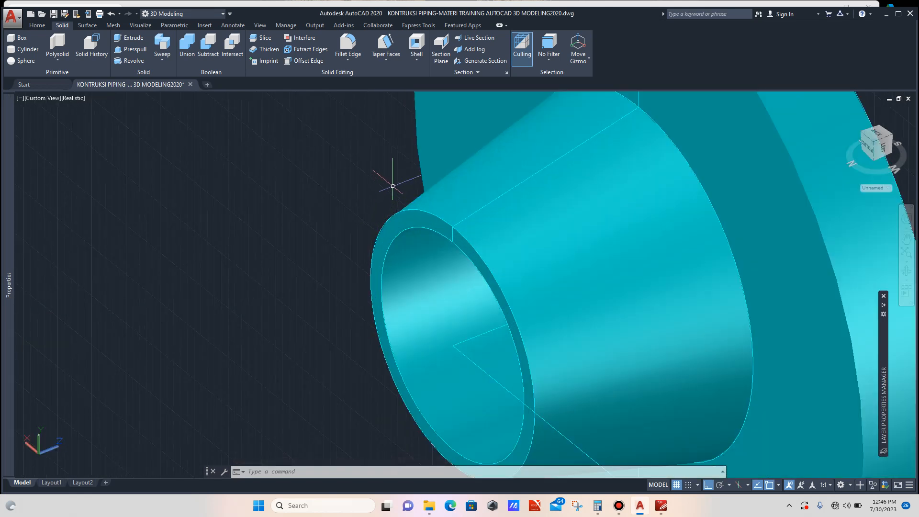
{"action": "left_click", "coordinate": [393, 187]}
{"action": "left_click", "coordinate": [378, 251]}
{"action": "scroll", "coordinate": [319, 261], "scroll_direction": "down", "scroll_amount": 5}
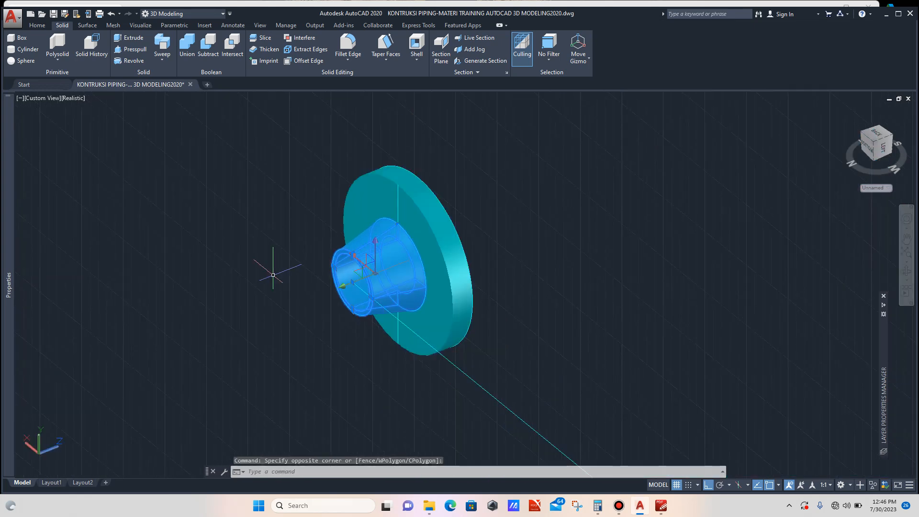
{"action": "type", "text": "co"}
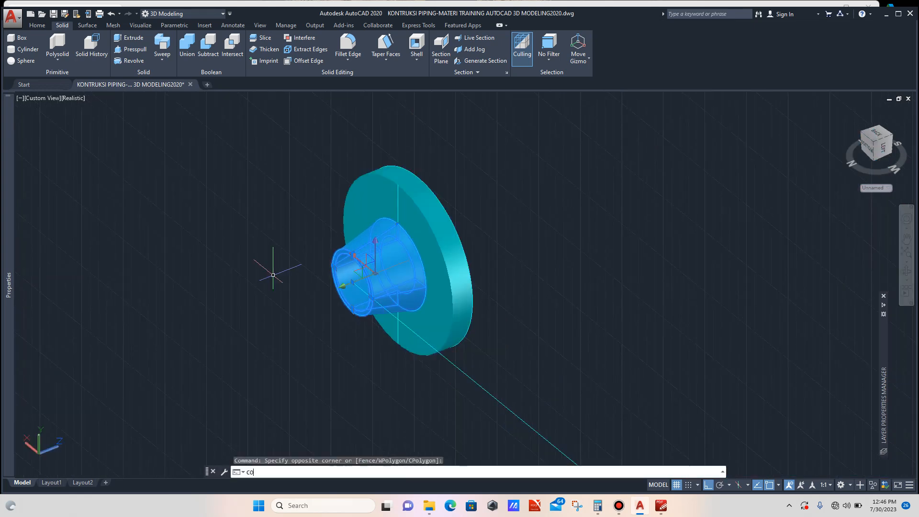
{"action": "key", "text": "Return"}
{"action": "scroll", "coordinate": [273, 275], "scroll_direction": "down", "scroll_amount": 2}
{"action": "scroll", "coordinate": [253, 275], "scroll_direction": "down", "scroll_amount": 2}
{"action": "left_click", "coordinate": [243, 310]}
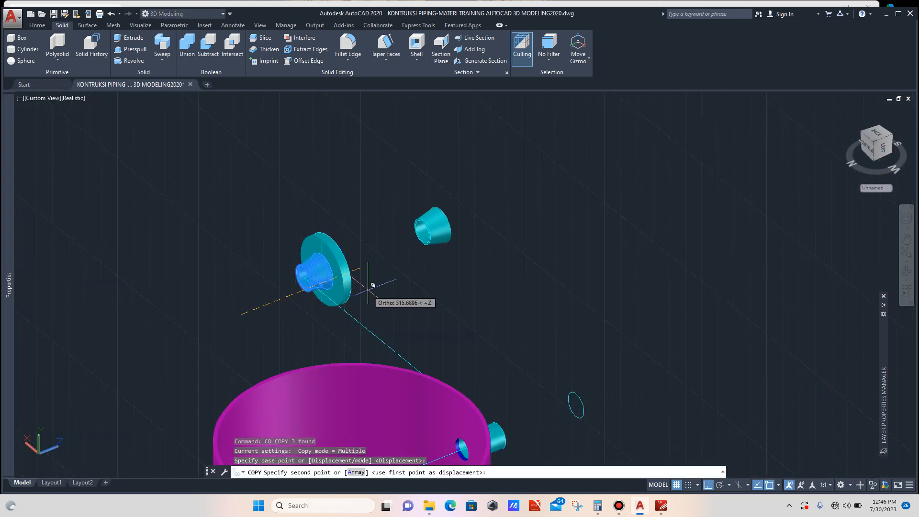
{"action": "key", "text": "Escape"}
{"action": "scroll", "coordinate": [475, 207], "scroll_direction": "up", "scroll_amount": 3}
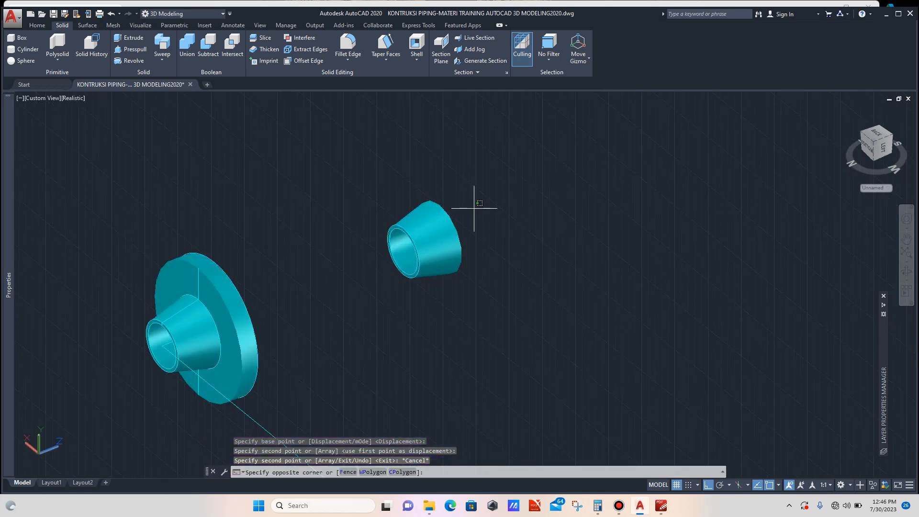
{"action": "left_click", "coordinate": [475, 208]}
{"action": "left_click", "coordinate": [452, 244]}
{"action": "key", "text": "Delete"}
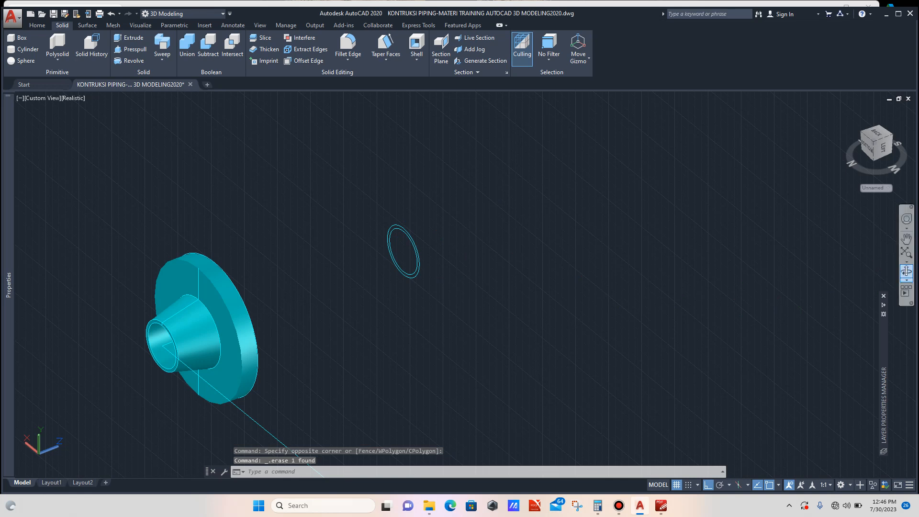
- Copy the inner nozzle pipe circle out of the ring toward the flange
{"action": "left_click", "coordinate": [907, 271]}
{"action": "left_click_drag", "start_coordinate": [719, 261], "coordinate": [512, 240]}
{"action": "scroll", "coordinate": [561, 249], "scroll_direction": "down", "scroll_amount": 2}
{"action": "scroll", "coordinate": [551, 239], "scroll_direction": "down", "scroll_amount": 3}
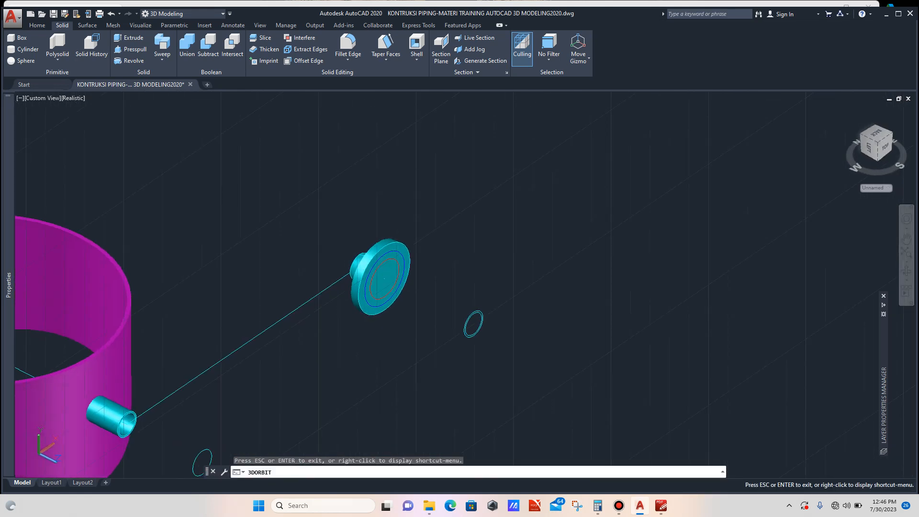
{"action": "scroll", "coordinate": [425, 327], "scroll_direction": "up", "scroll_amount": 1}
{"action": "key", "text": "Escape"}
{"action": "scroll", "coordinate": [390, 270], "scroll_direction": "up", "scroll_amount": 2}
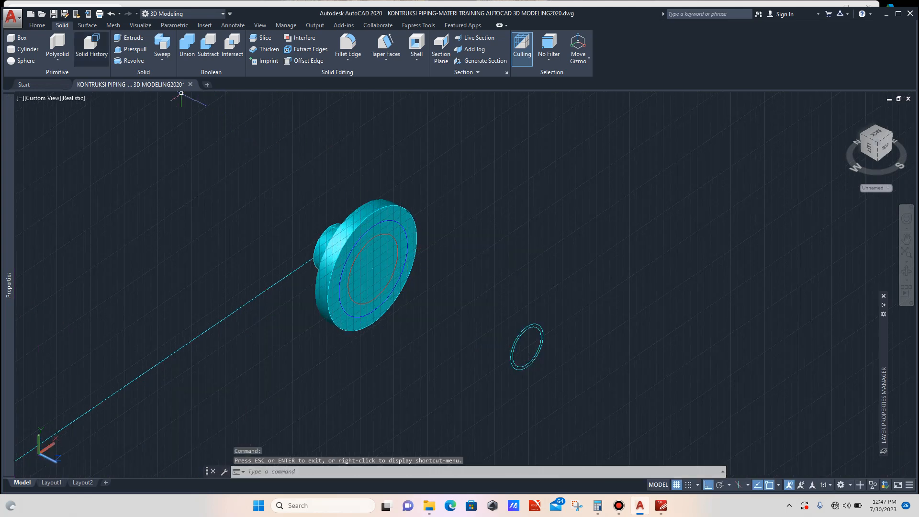
{"action": "scroll", "coordinate": [524, 343], "scroll_direction": "up", "scroll_amount": 2}
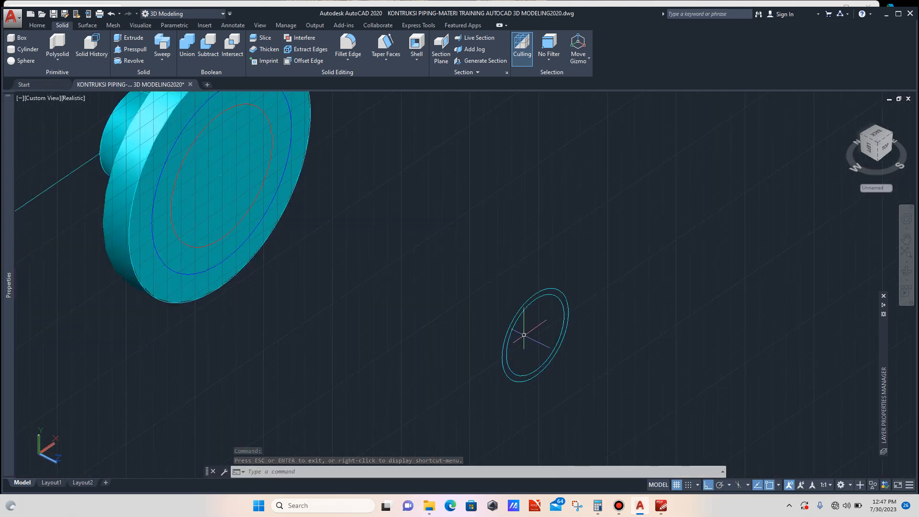
{"action": "left_click", "coordinate": [528, 305]}
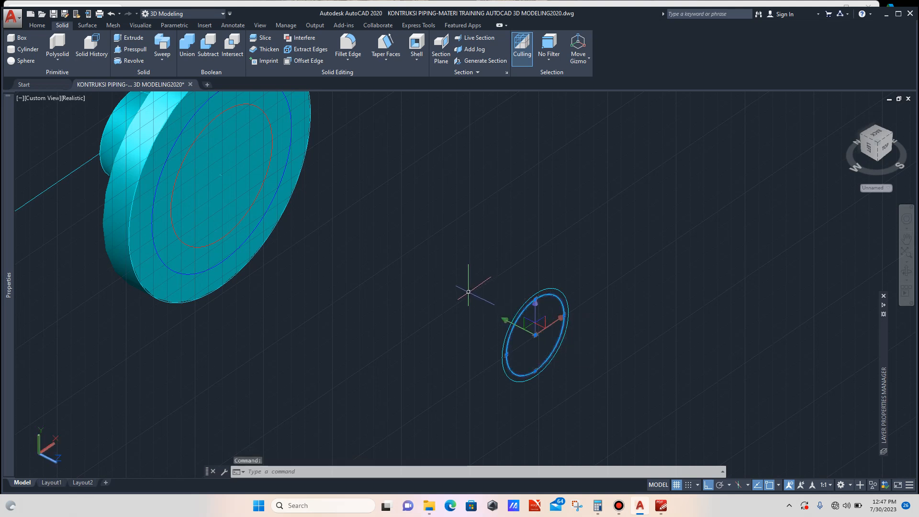
{"action": "type", "text": "co"}
{"action": "key", "text": "Return"}
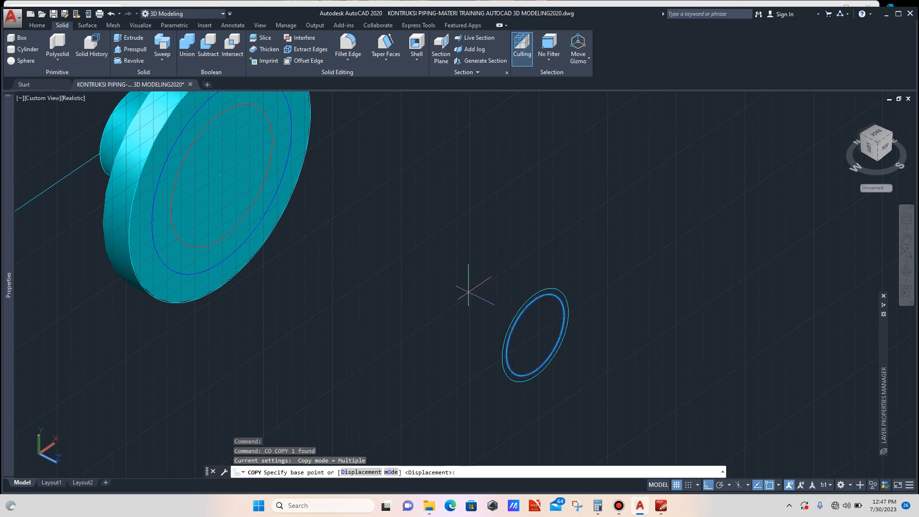
{"action": "left_click", "coordinate": [549, 244]}
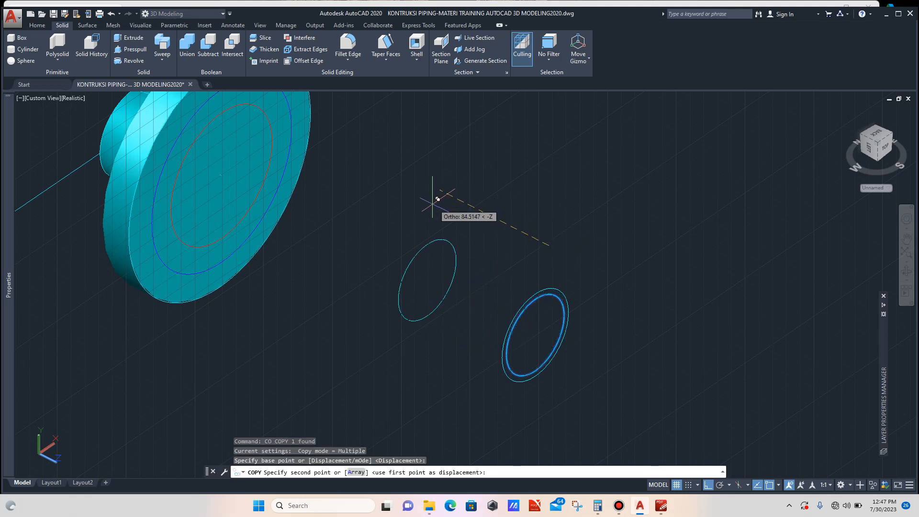
{"action": "key", "text": "Escape"}
{"action": "scroll", "coordinate": [476, 219], "scroll_direction": "down", "scroll_amount": 5}
{"action": "scroll", "coordinate": [446, 248], "scroll_direction": "up", "scroll_amount": 4}
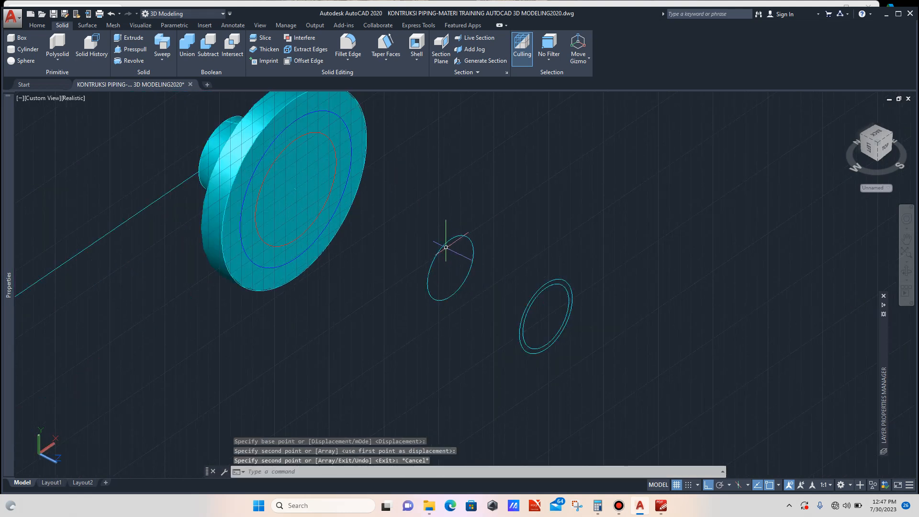
- Extrude the copied circle into a pipe cylinder passing through the flange
{"action": "left_click", "coordinate": [448, 239]}
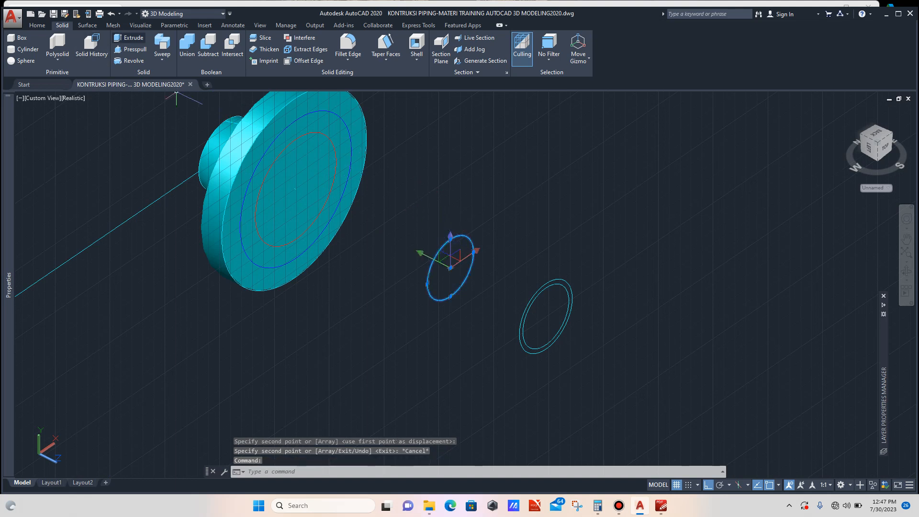
{"action": "left_click", "coordinate": [130, 38]}
{"action": "scroll", "coordinate": [335, 199], "scroll_direction": "down", "scroll_amount": 5}
{"action": "scroll", "coordinate": [287, 183], "scroll_direction": "up", "scroll_amount": 2}
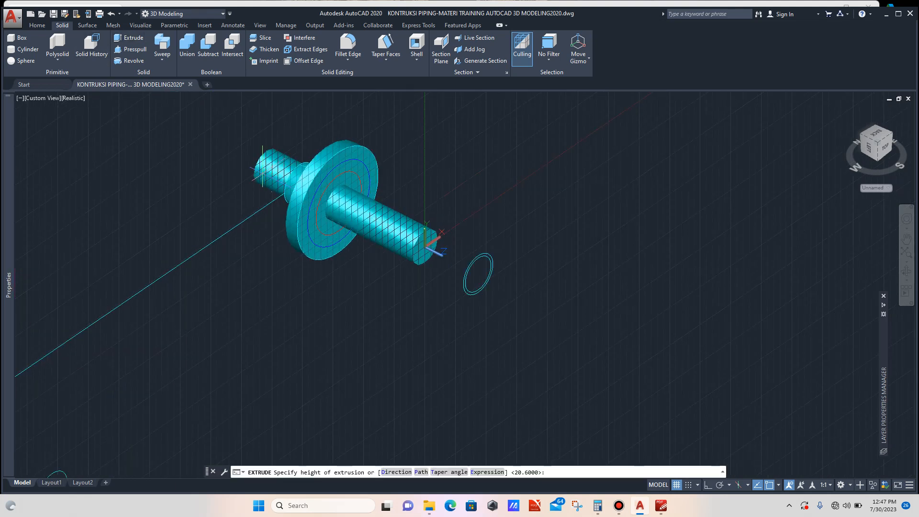
{"action": "key", "text": "Escape"}
- Set the pipe cylinder's colour to Red
{"action": "scroll", "coordinate": [249, 150], "scroll_direction": "up", "scroll_amount": 3}
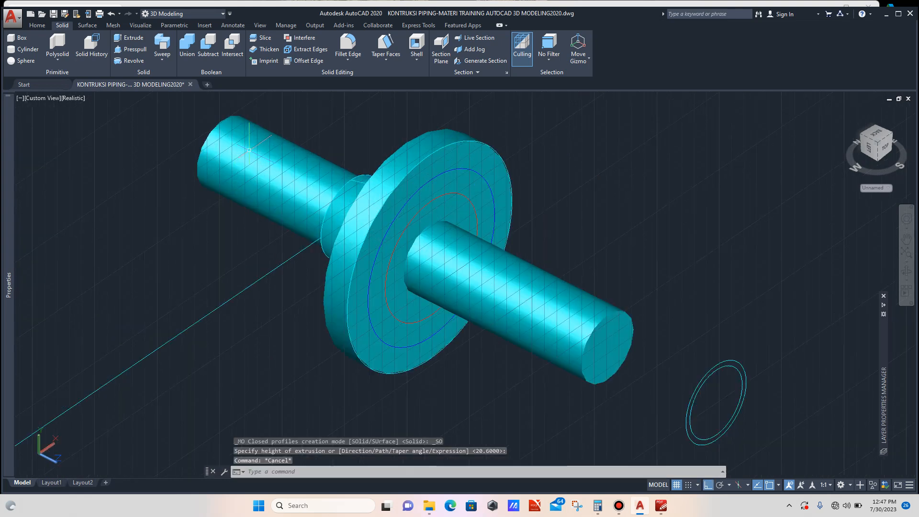
{"action": "left_click", "coordinate": [249, 150]}
{"action": "mouse_move", "coordinate": [8, 146]}
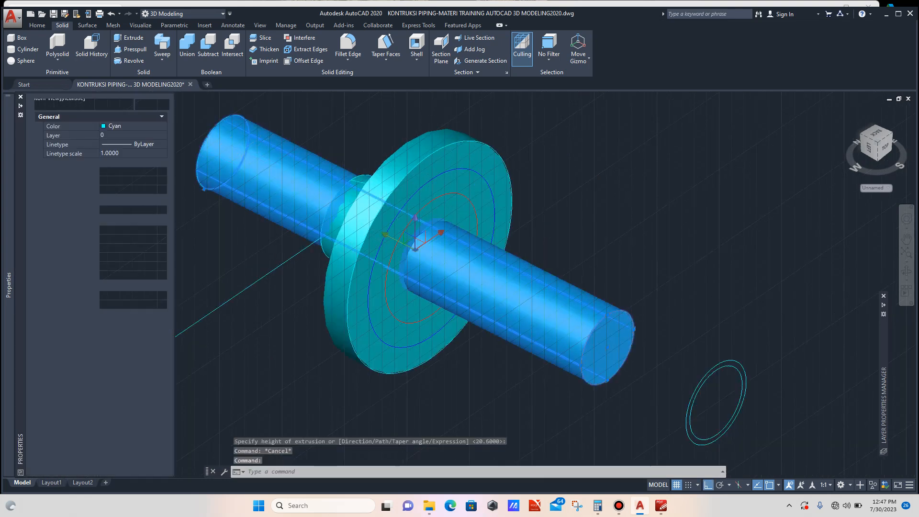
{"action": "left_click", "coordinate": [135, 126]}
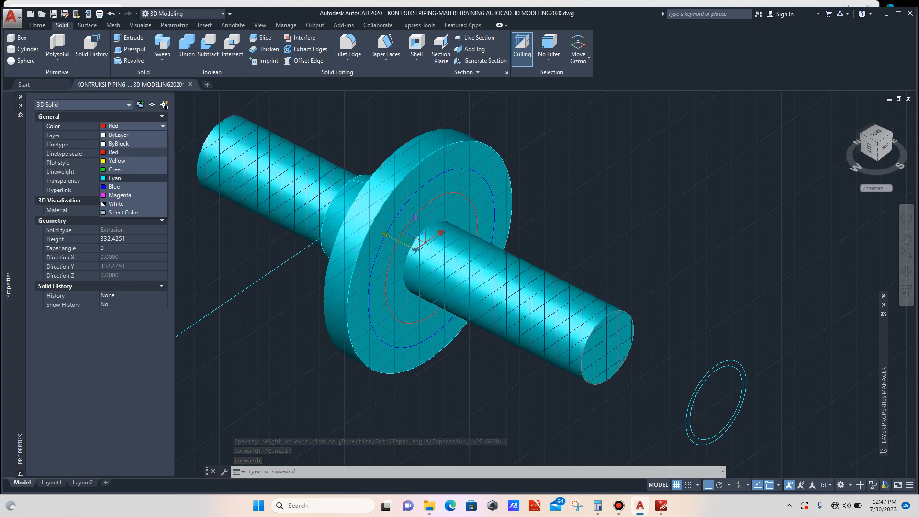
{"action": "key", "text": "Escape"}
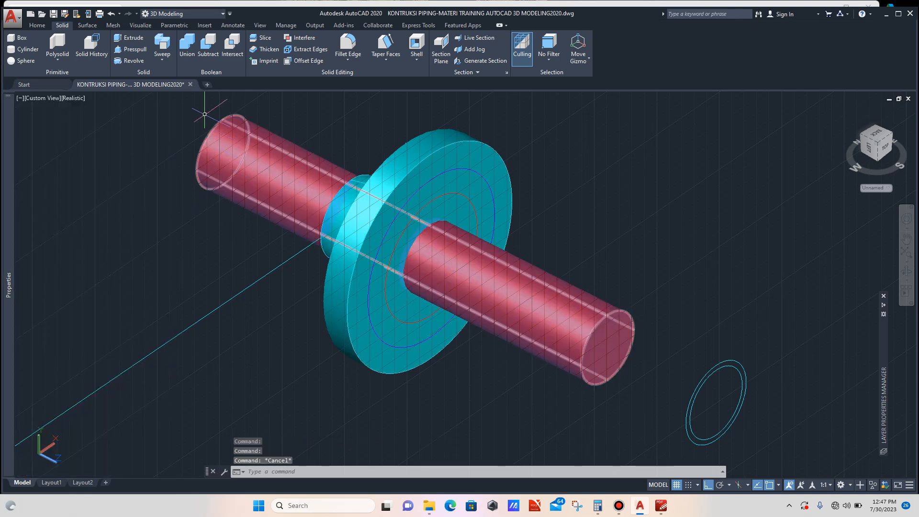
- Subtract the red pipe cylinder from the flange plate and hub to bore the pipe hole through the flange
{"action": "left_click", "coordinate": [208, 46]}
{"action": "scroll", "coordinate": [388, 219], "scroll_direction": "up", "scroll_amount": 2}
{"action": "scroll", "coordinate": [391, 208], "scroll_direction": "up", "scroll_amount": 1}
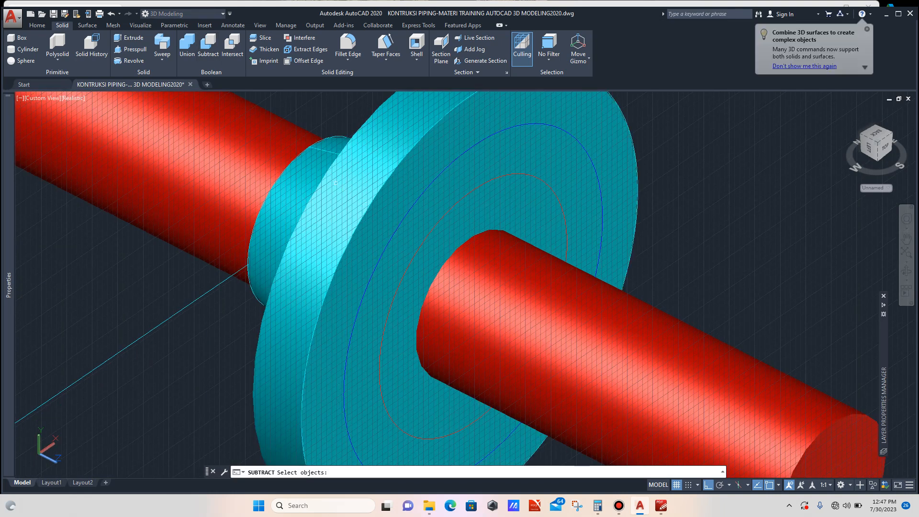
{"action": "left_click", "coordinate": [315, 165]}
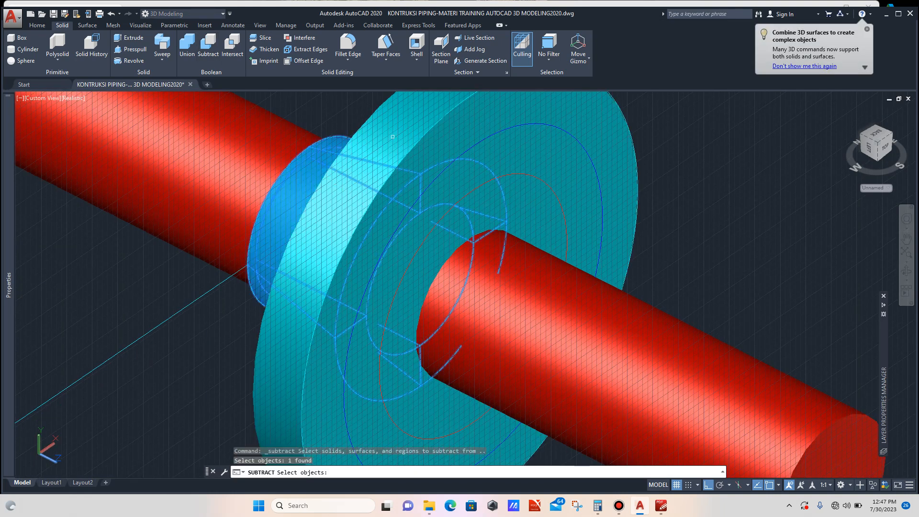
{"action": "left_click", "coordinate": [349, 269]}
{"action": "scroll", "coordinate": [349, 269], "scroll_direction": "down", "scroll_amount": 5}
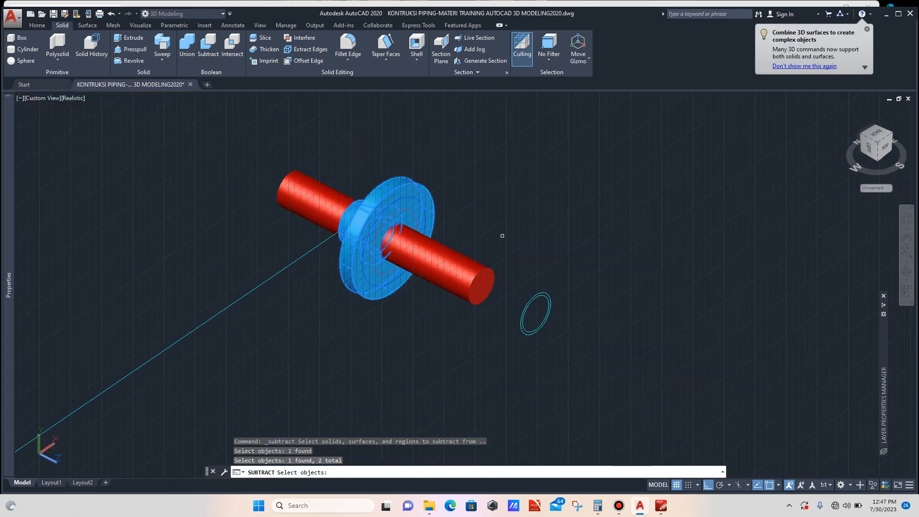
{"action": "key", "text": "Return"}
{"action": "scroll", "coordinate": [467, 268], "scroll_direction": "up", "scroll_amount": 2}
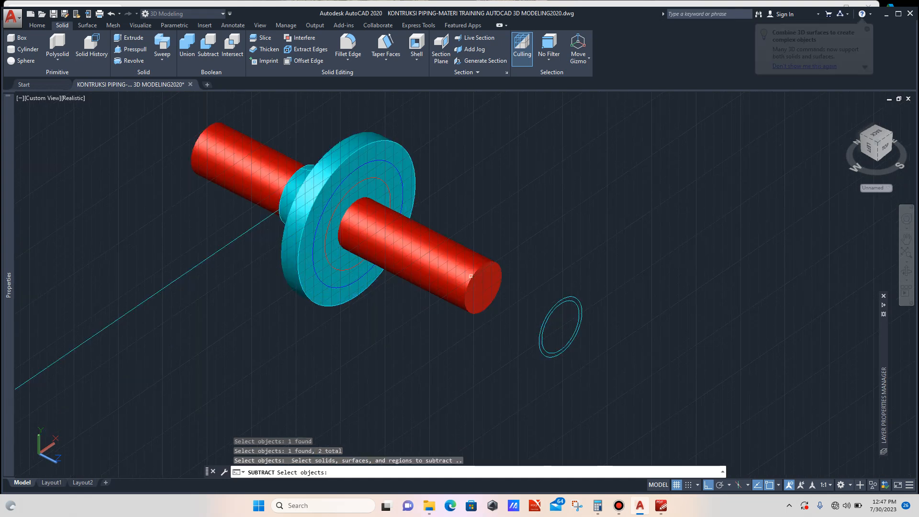
{"action": "left_click", "coordinate": [465, 266]}
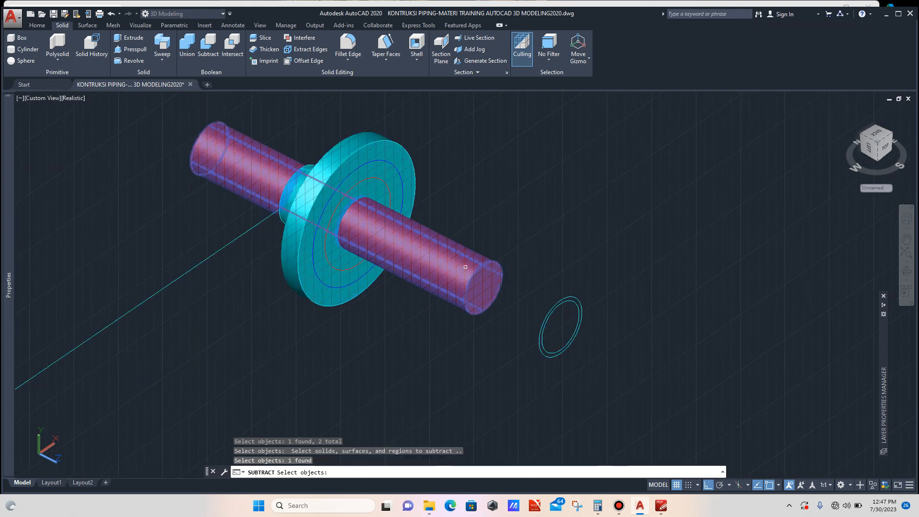
{"action": "key", "text": "Return"}
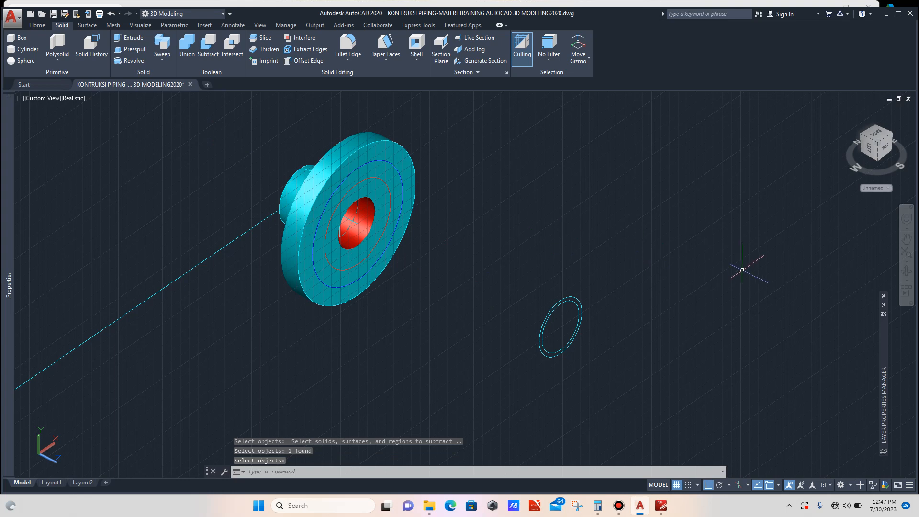
{"action": "key", "text": "Escape"}
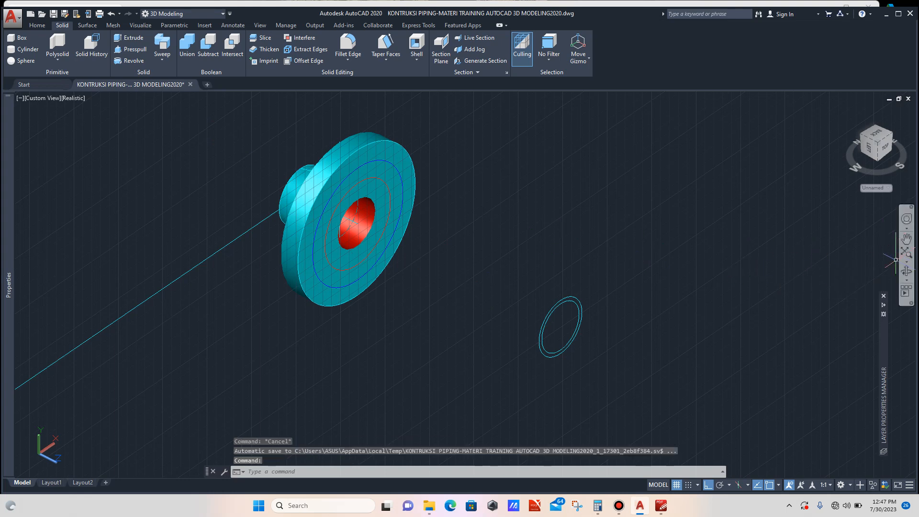
- Extrude the inner circle on the flange face 1.5 units into a thin disc
{"action": "left_click", "coordinate": [906, 272]}
{"action": "left_click_drag", "start_coordinate": [575, 282], "coordinate": [431, 319]}
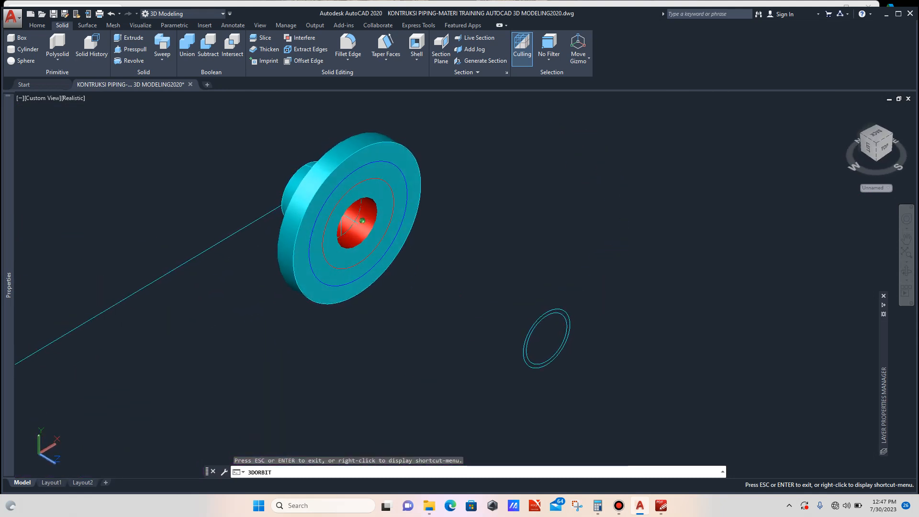
{"action": "key", "text": "Escape"}
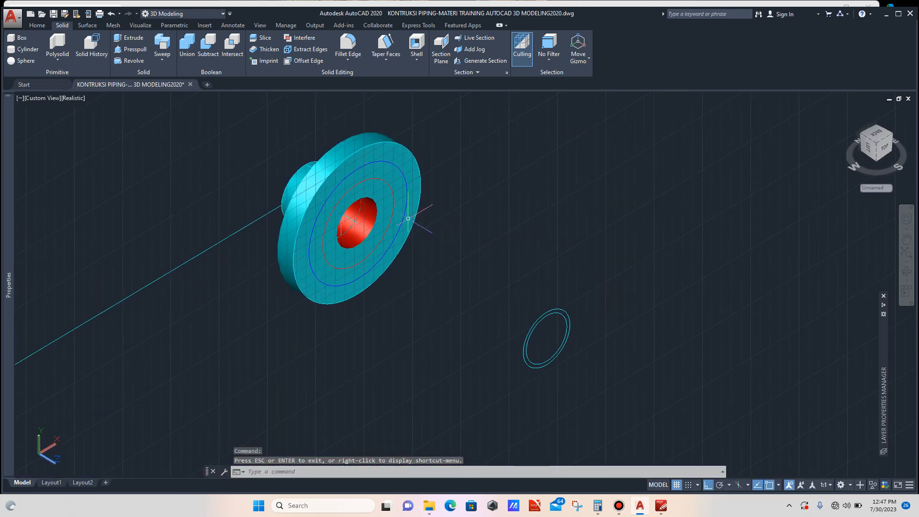
{"action": "scroll", "coordinate": [379, 184], "scroll_direction": "up", "scroll_amount": 2}
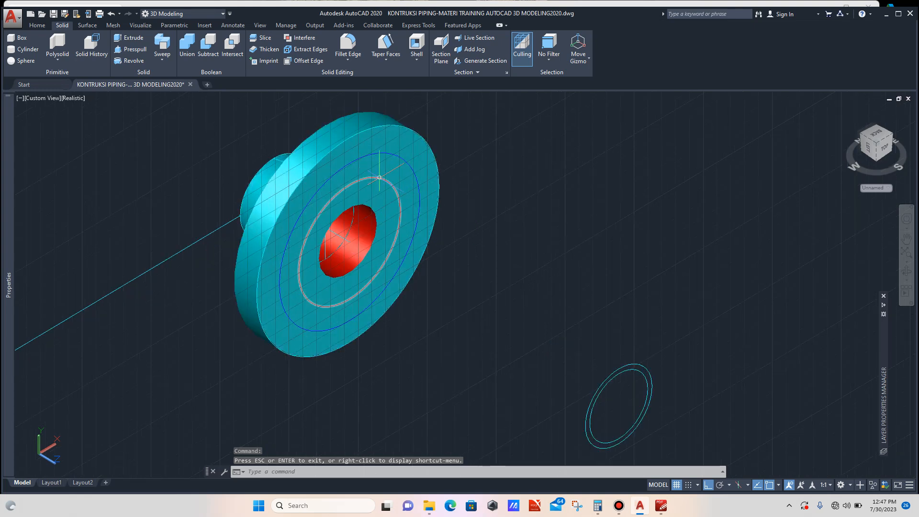
{"action": "left_click", "coordinate": [380, 178]}
{"action": "scroll", "coordinate": [414, 209], "scroll_direction": "down", "scroll_amount": 2}
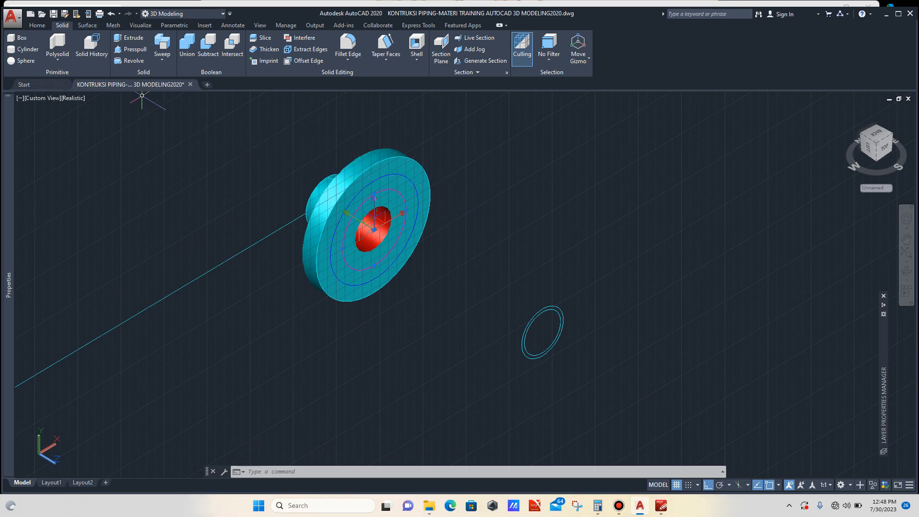
{"action": "left_click", "coordinate": [128, 38]}
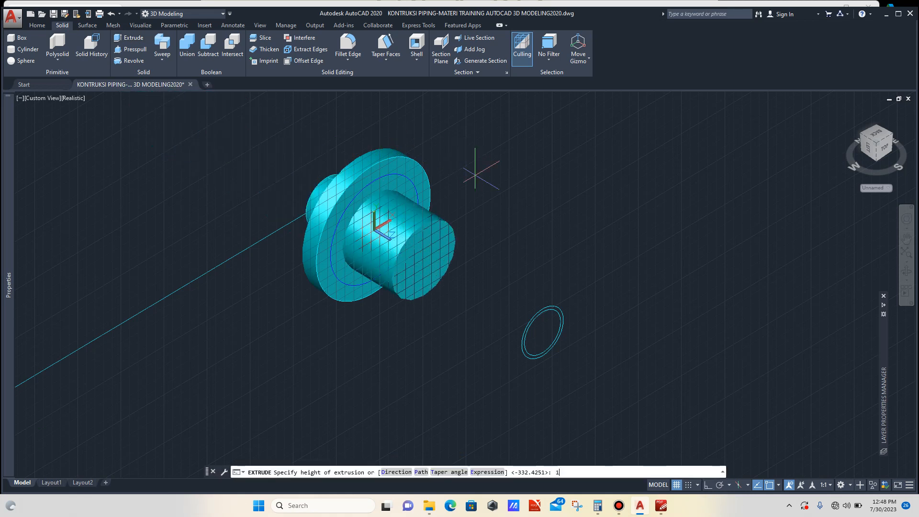
{"action": "key", "text": "Return"}
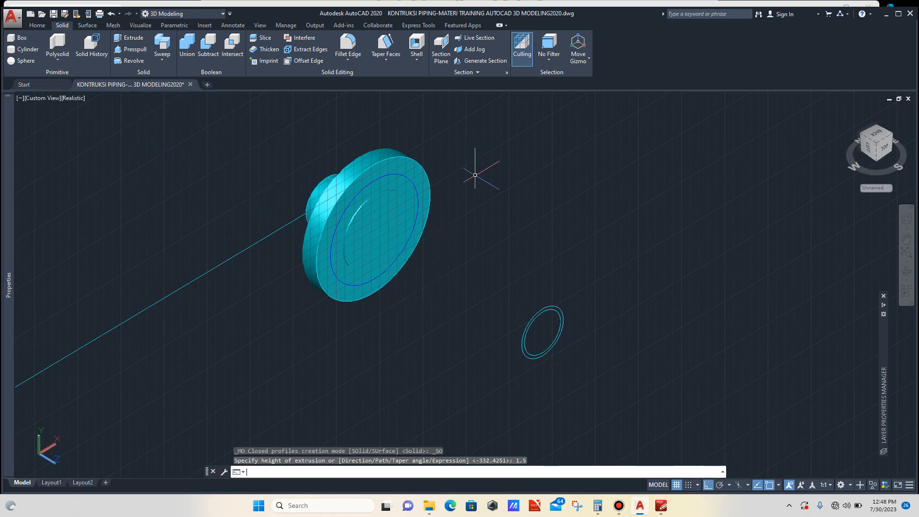
- Set the extruded disc's colour to Red
{"action": "scroll", "coordinate": [369, 201], "scroll_direction": "up", "scroll_amount": 3}
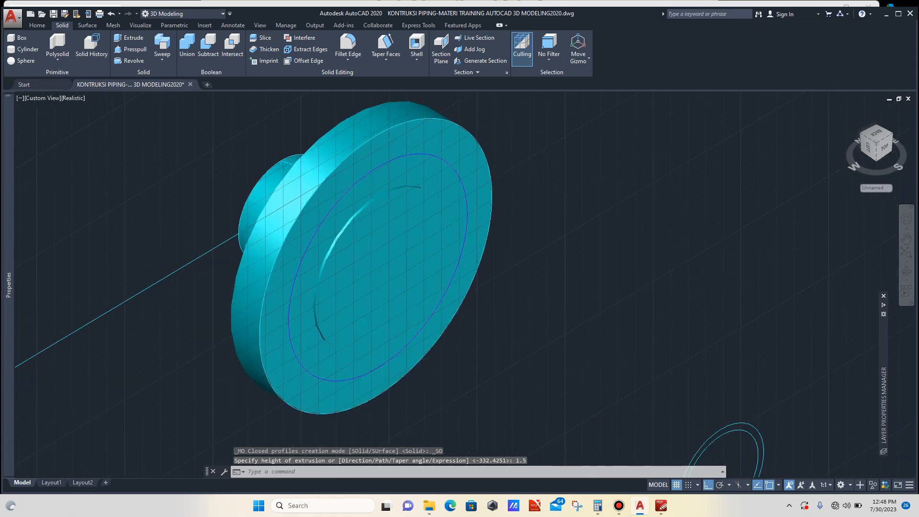
{"action": "left_click", "coordinate": [412, 225]}
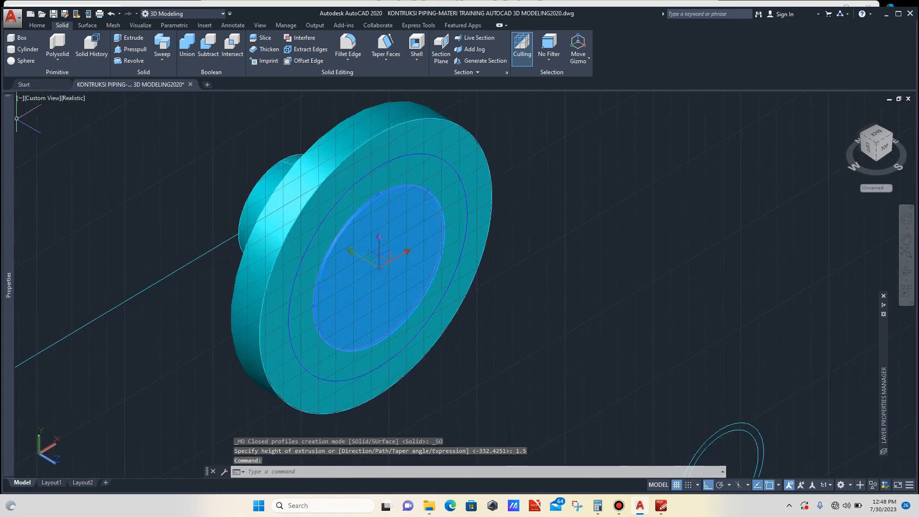
{"action": "mouse_move", "coordinate": [9, 119]}
{"action": "left_click", "coordinate": [134, 127]}
{"action": "left_click", "coordinate": [134, 126]}
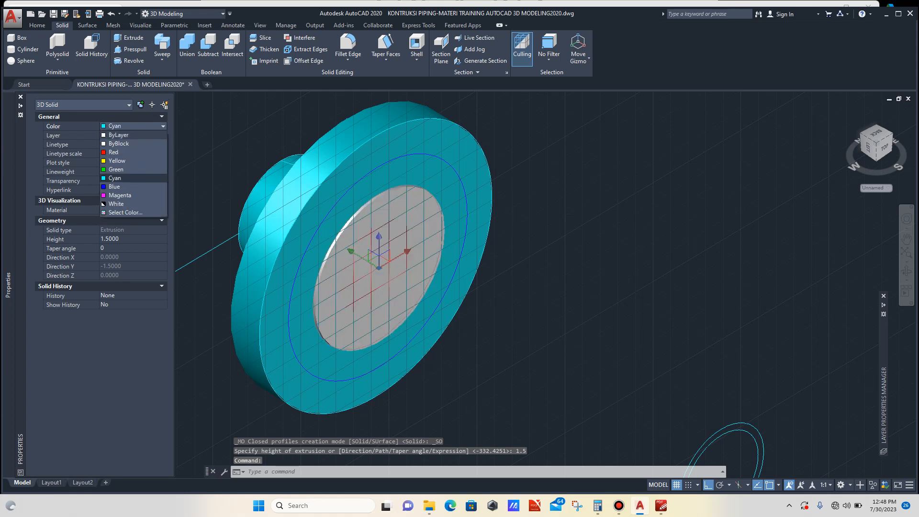
{"action": "key", "text": "Escape"}
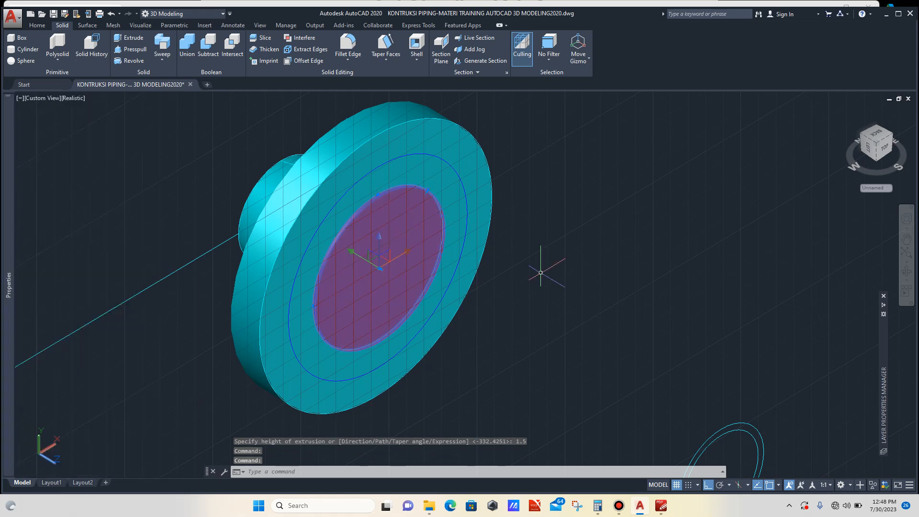
{"action": "key", "text": "Escape"}
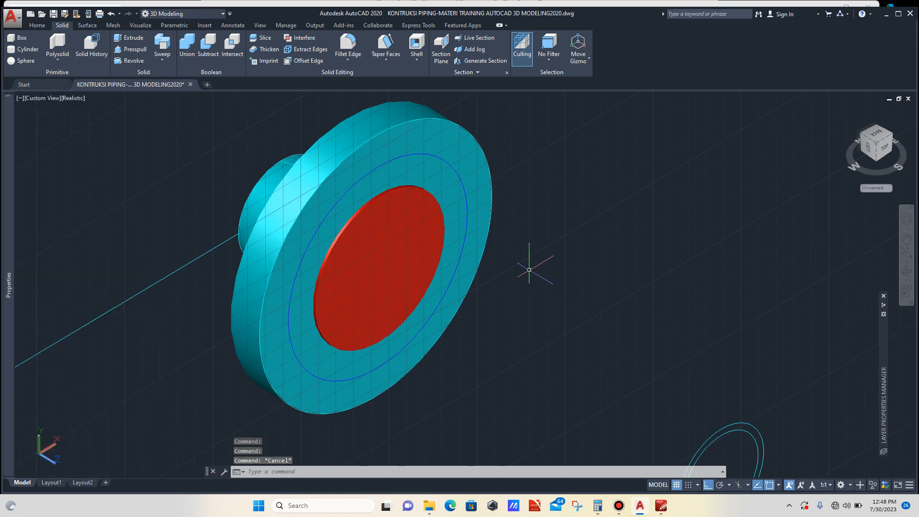
- Move the red disc 1.5 units out from the flange face
{"action": "left_click", "coordinate": [906, 271]}
{"action": "left_click_drag", "start_coordinate": [479, 269], "coordinate": [599, 255]}
{"action": "middle_click_drag", "start_coordinate": [325, 221], "coordinate": [251, 235], "text": "shift"}
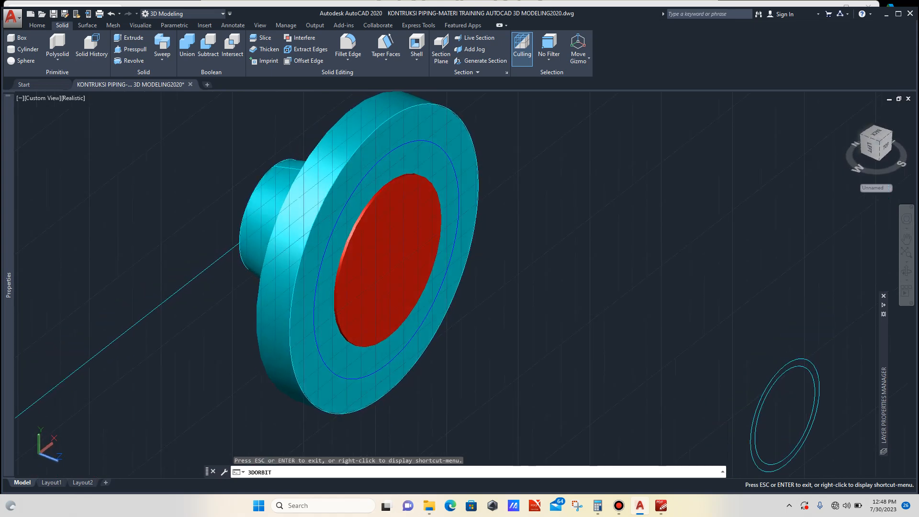
{"action": "scroll", "coordinate": [421, 191], "scroll_direction": "up", "scroll_amount": 4}
{"action": "left_click", "coordinate": [418, 190]}
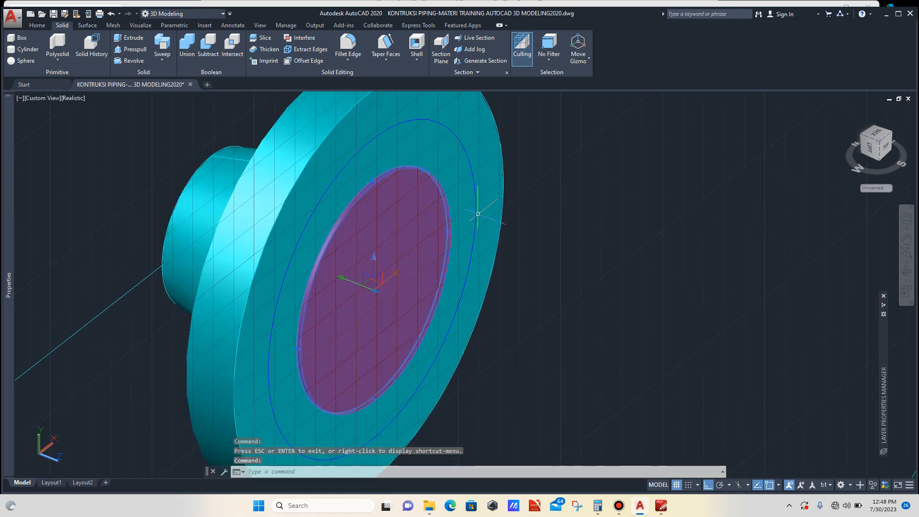
{"action": "type", "text": "m"}
{"action": "key", "text": "Return"}
{"action": "left_click", "coordinate": [632, 261]}
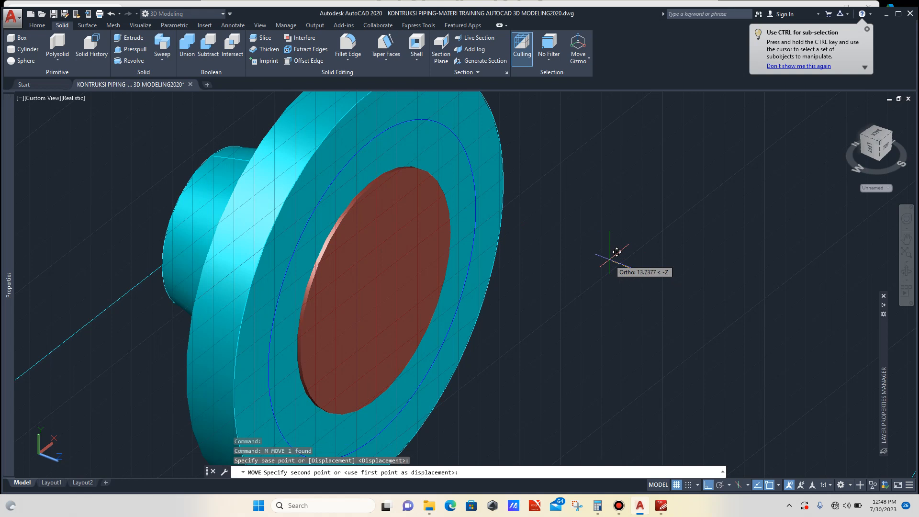
{"action": "type", "text": "1.5"}
{"action": "key", "text": "Return"}
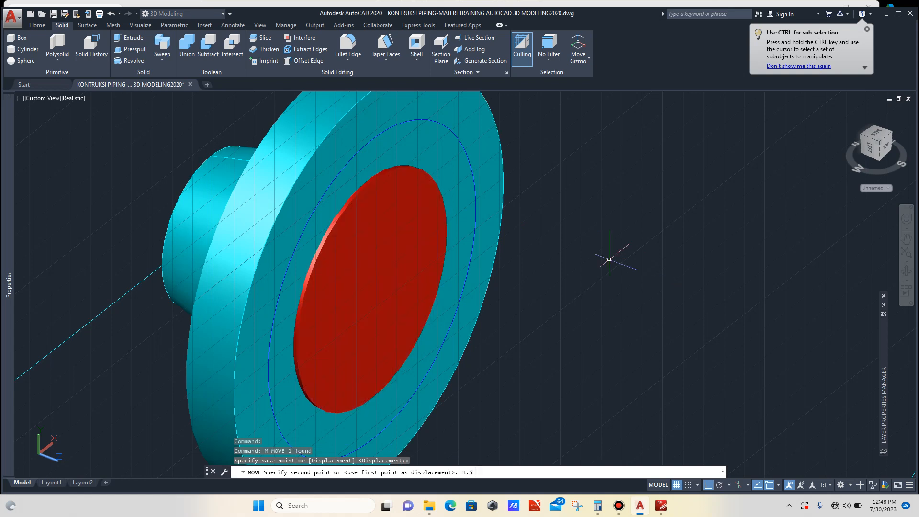
- Extrude the loose ring circle into a pipe passing through the flange and red disc
{"action": "scroll", "coordinate": [668, 281], "scroll_direction": "down", "scroll_amount": 4}
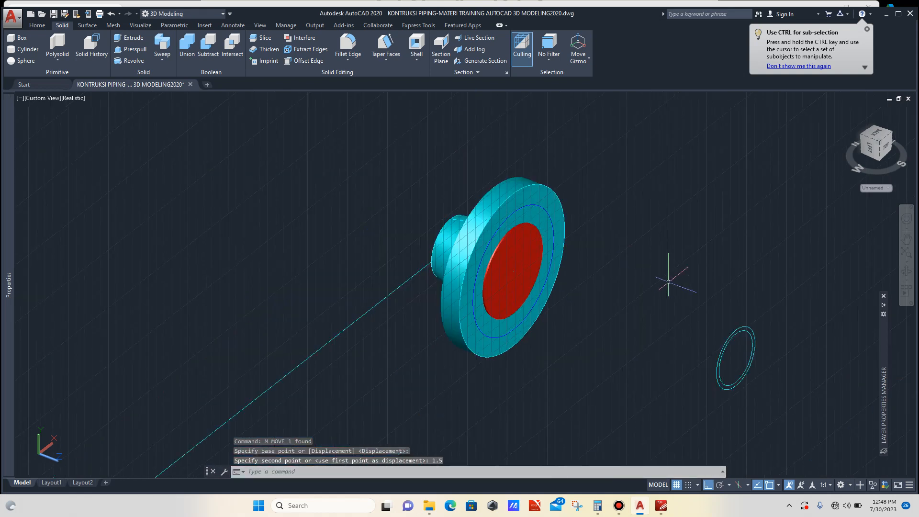
{"action": "left_click", "coordinate": [906, 271]}
{"action": "left_click_drag", "start_coordinate": [594, 306], "coordinate": [682, 307]}
{"action": "middle_click_drag", "start_coordinate": [683, 306], "coordinate": [643, 359], "text": "shift"}
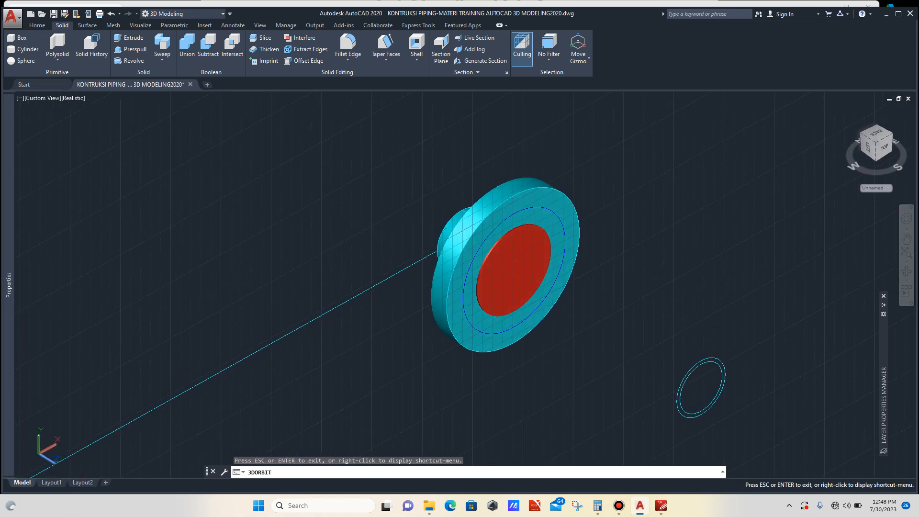
{"action": "scroll", "coordinate": [559, 280], "scroll_direction": "down", "scroll_amount": 2}
{"action": "scroll", "coordinate": [625, 338], "scroll_direction": "up", "scroll_amount": 5}
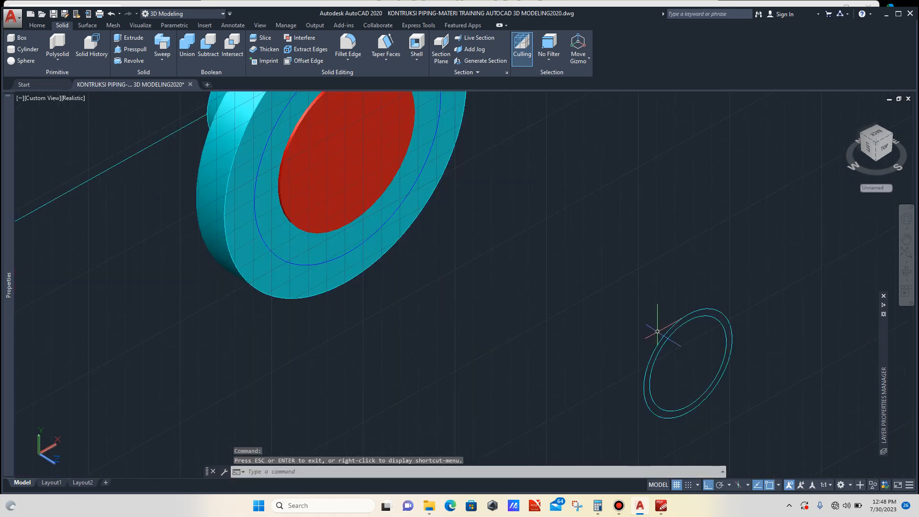
{"action": "left_click", "coordinate": [675, 329]}
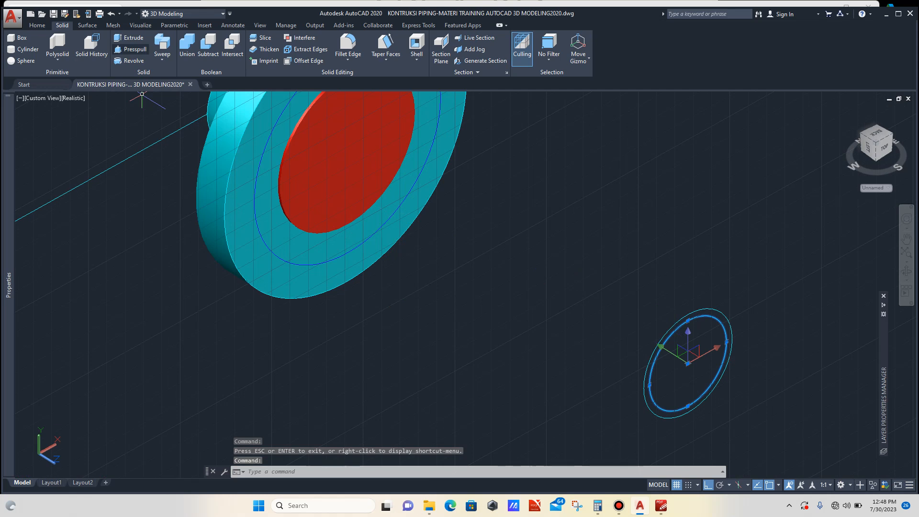
{"action": "left_click", "coordinate": [129, 38]}
{"action": "scroll", "coordinate": [364, 203], "scroll_direction": "down", "scroll_amount": 6}
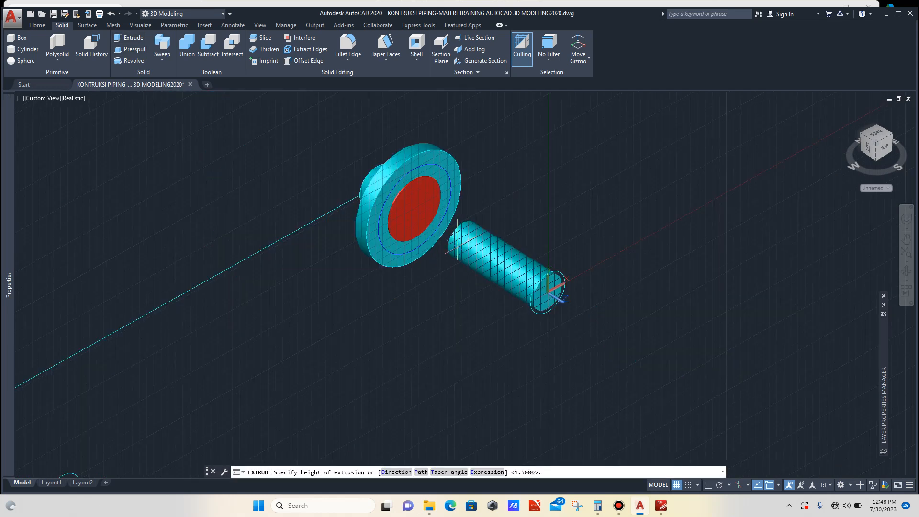
{"action": "key", "text": "Escape"}
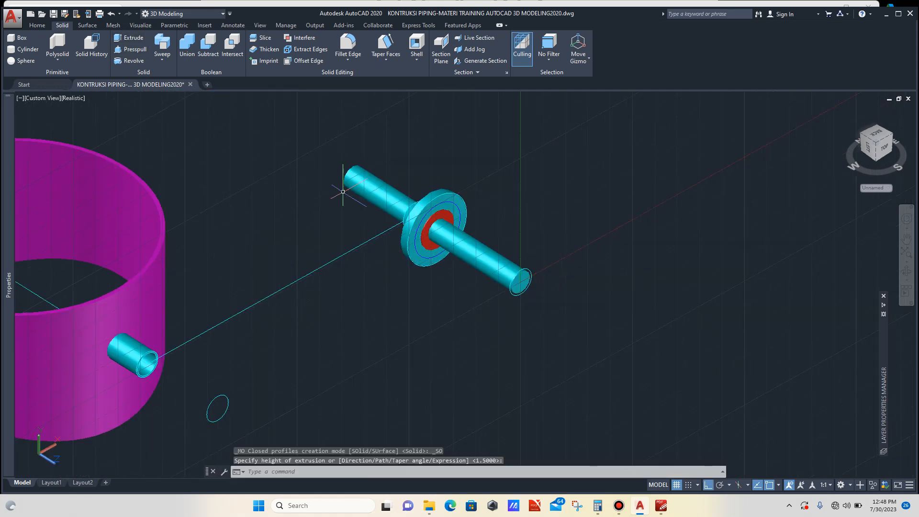
- Subtract the pipe from the red disc to bore the pipe hole through it
{"action": "scroll", "coordinate": [462, 249], "scroll_direction": "up", "scroll_amount": 2}
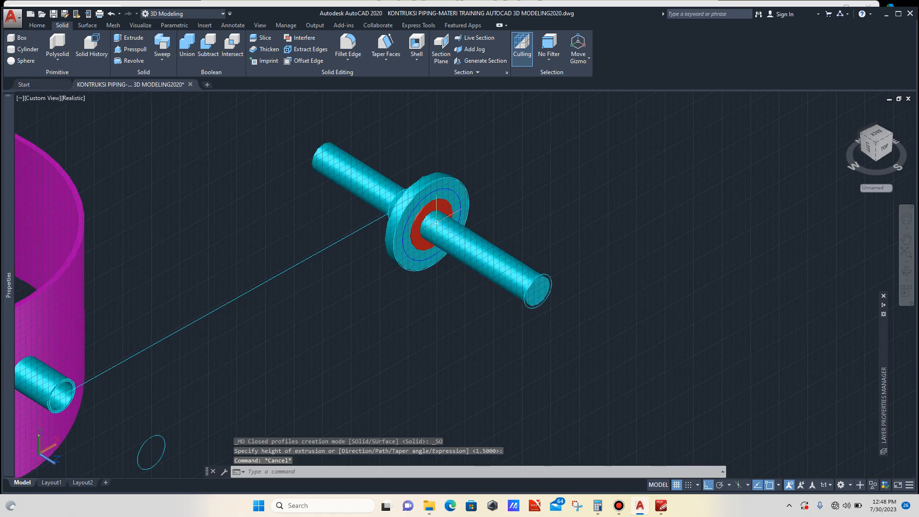
{"action": "scroll", "coordinate": [415, 199], "scroll_direction": "up", "scroll_amount": 2}
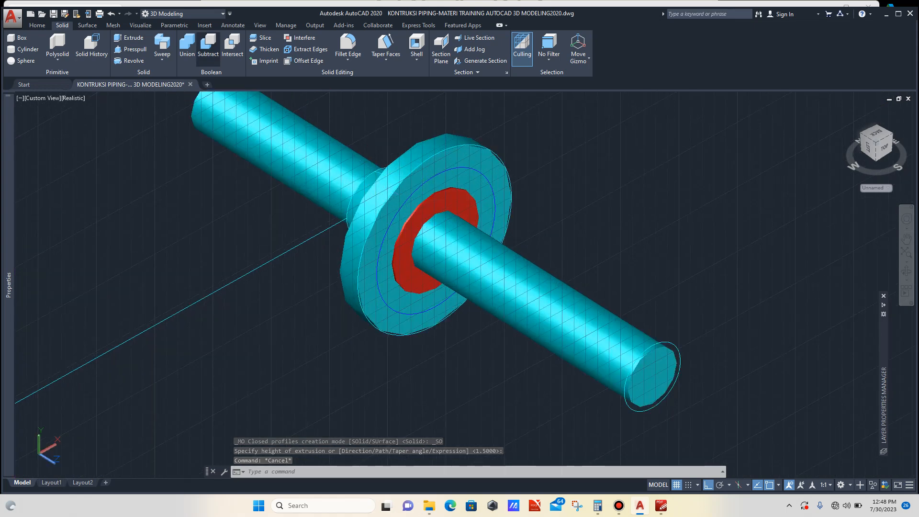
{"action": "left_click", "coordinate": [208, 47]}
{"action": "scroll", "coordinate": [478, 205], "scroll_direction": "up", "scroll_amount": 2}
{"action": "scroll", "coordinate": [478, 205], "scroll_direction": "down", "scroll_amount": 1}
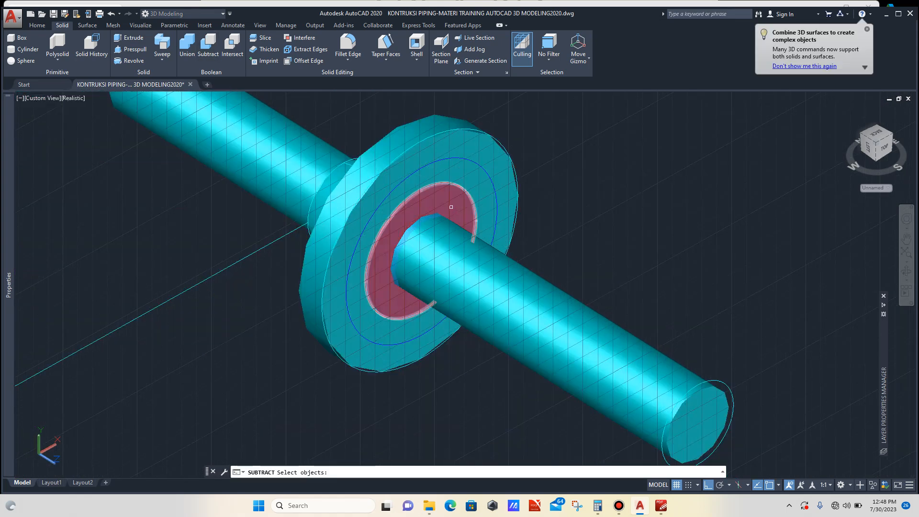
{"action": "left_click", "coordinate": [451, 206]}
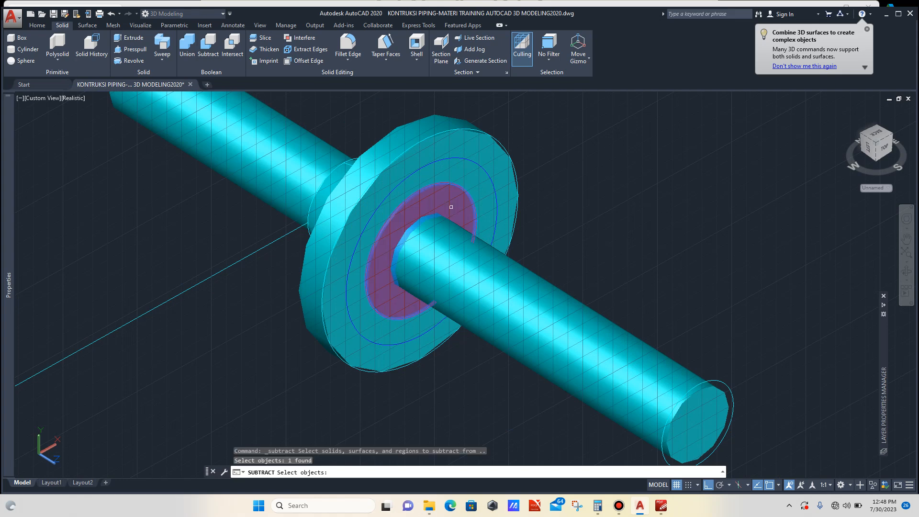
{"action": "key", "text": "Return"}
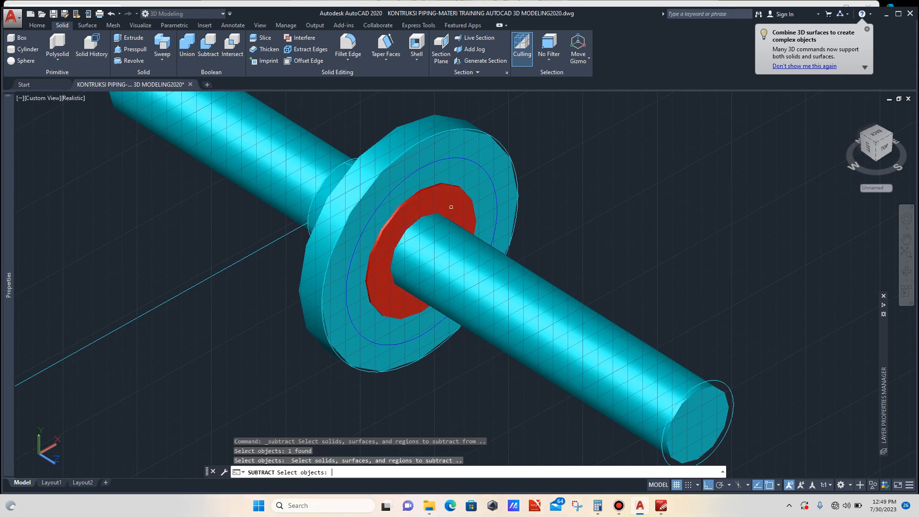
{"action": "left_click", "coordinate": [553, 291]}
{"action": "key", "text": "Return"}
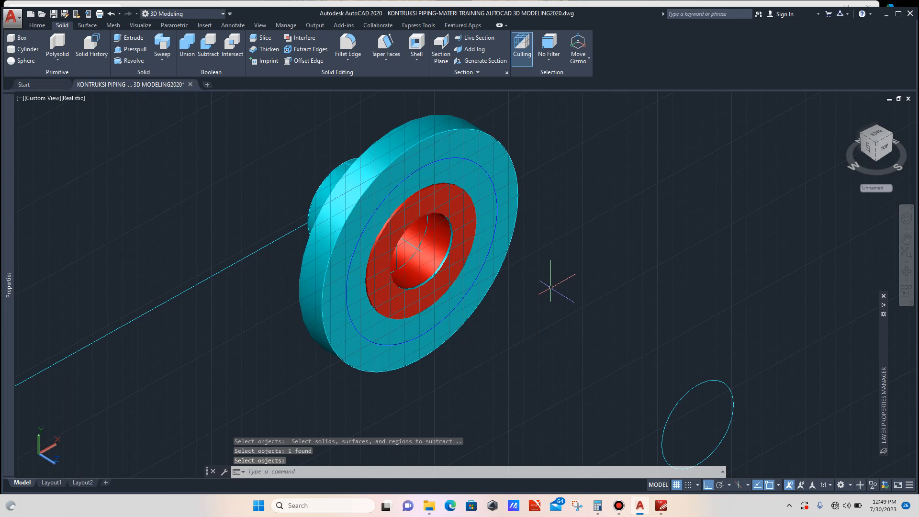
{"action": "key", "text": "Escape"}
{"action": "scroll", "coordinate": [420, 221], "scroll_direction": "up", "scroll_amount": 3}
{"action": "scroll", "coordinate": [440, 175], "scroll_direction": "down", "scroll_amount": 5}
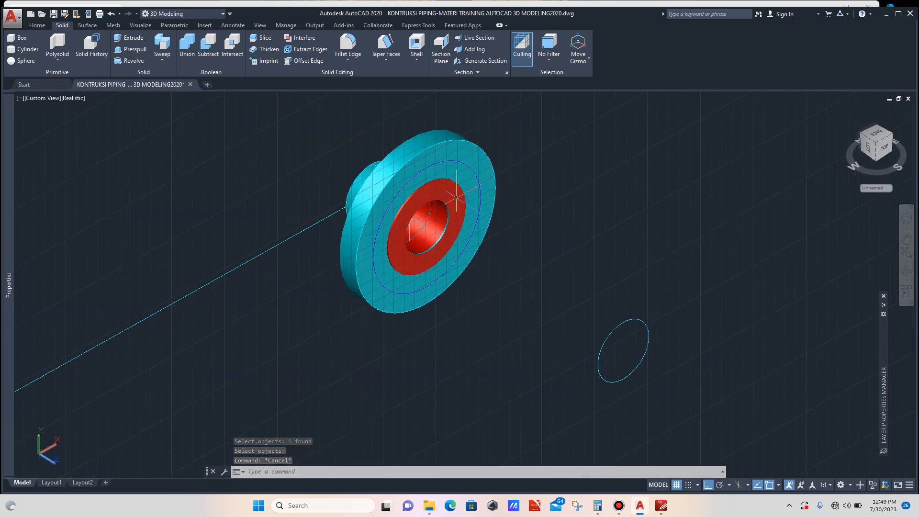
- Check the flange drawing's 8 bolt holes and compute their angular spacing as 360 ÷ 8 in Calculator
{"action": "scroll", "coordinate": [472, 178], "scroll_direction": "up", "scroll_amount": 2}
{"action": "scroll", "coordinate": [492, 181], "scroll_direction": "up", "scroll_amount": 1}
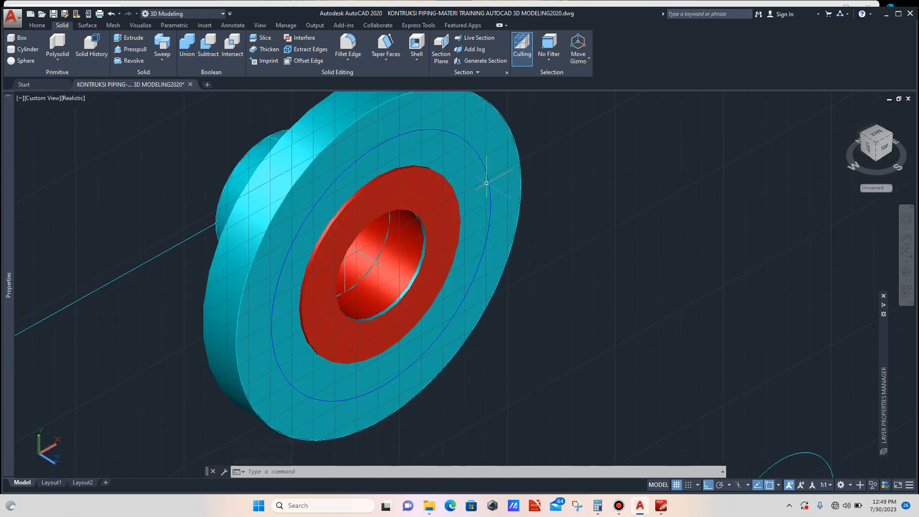
{"action": "scroll", "coordinate": [481, 191], "scroll_direction": "down", "scroll_amount": 2}
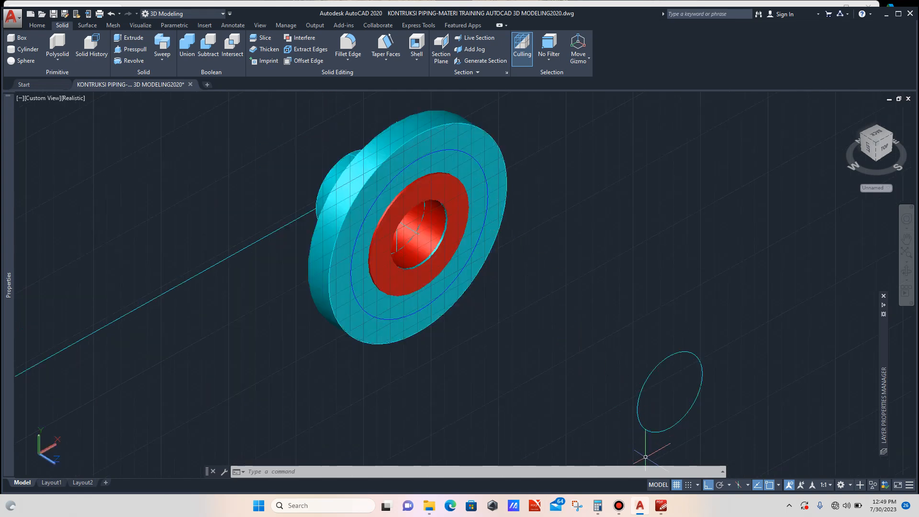
{"action": "left_click", "coordinate": [661, 505]}
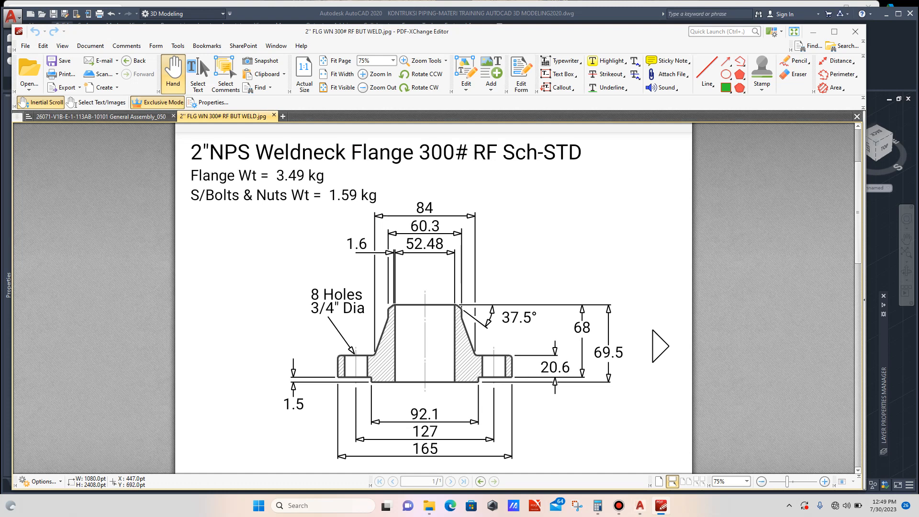
{"action": "left_click", "coordinate": [598, 506]}
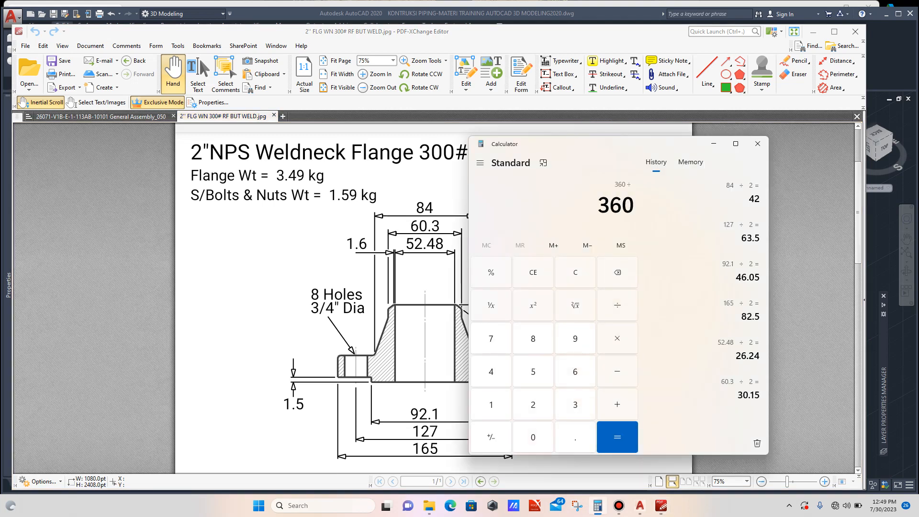
{"action": "key", "text": "Return"}
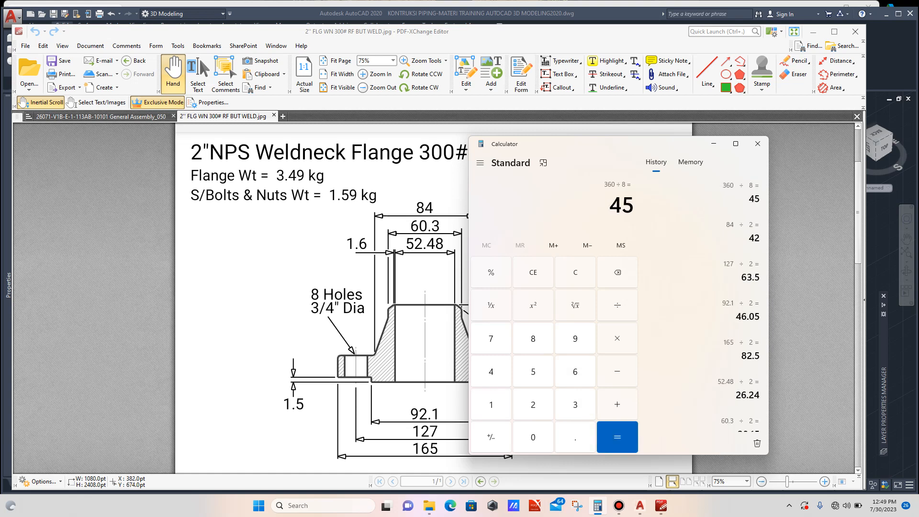
{"action": "scroll", "coordinate": [434, 296], "scroll_direction": "down", "scroll_amount": 3}
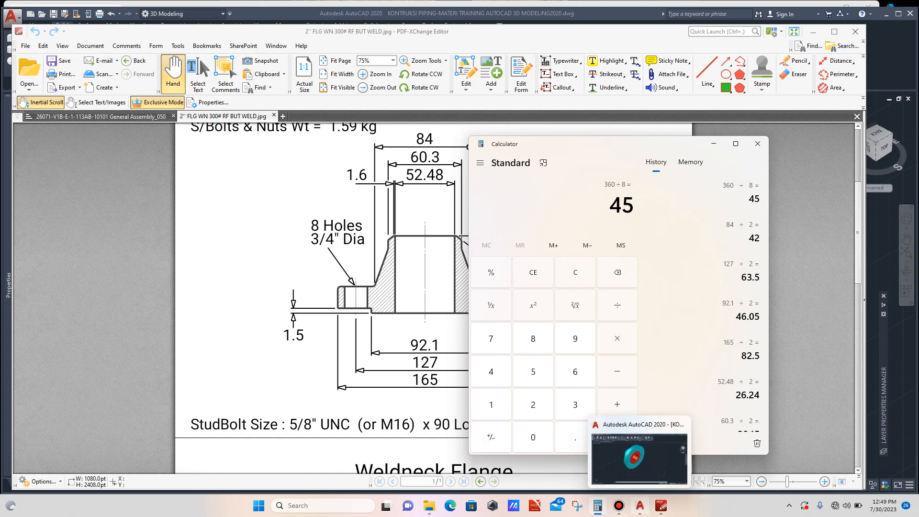
{"action": "left_click", "coordinate": [639, 506]}
- Draw a circle of radius 9 beside the flange for a bolt
{"action": "scroll", "coordinate": [561, 234], "scroll_direction": "up", "scroll_amount": 2}
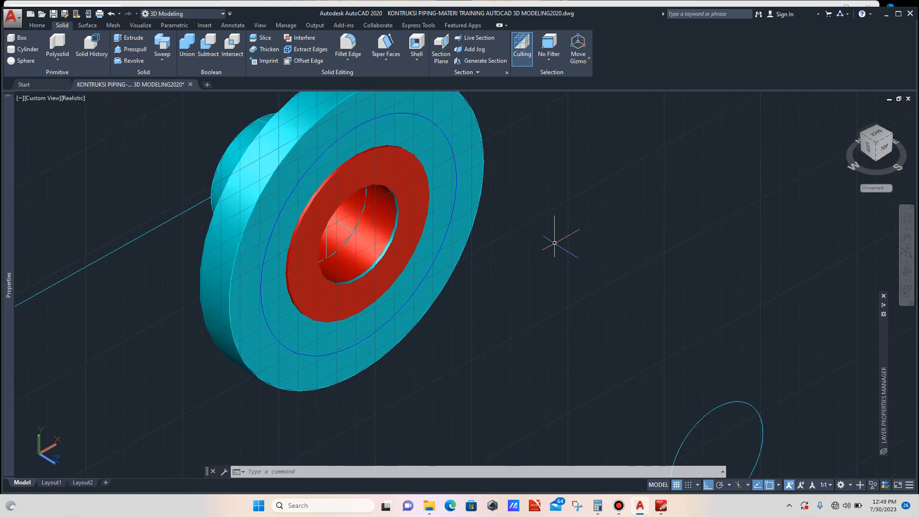
{"action": "type", "text": "c"}
{"action": "key", "text": "Return"}
{"action": "left_click", "coordinate": [555, 238]}
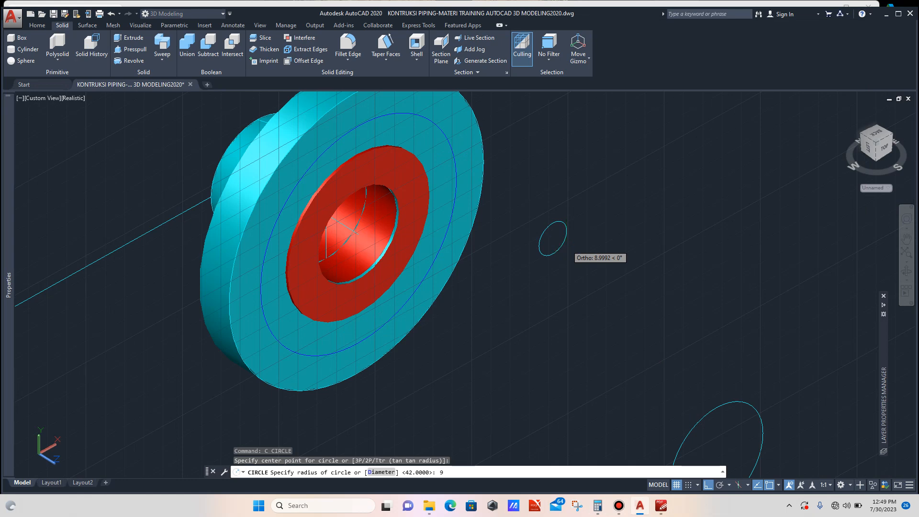
{"action": "type", "text": "9"}
{"action": "key", "text": "Return"}
- Extrude the radius-9 circle 100 units into a rod
{"action": "scroll", "coordinate": [556, 235], "scroll_direction": "up", "scroll_amount": 3}
{"action": "left_click", "coordinate": [579, 227]}
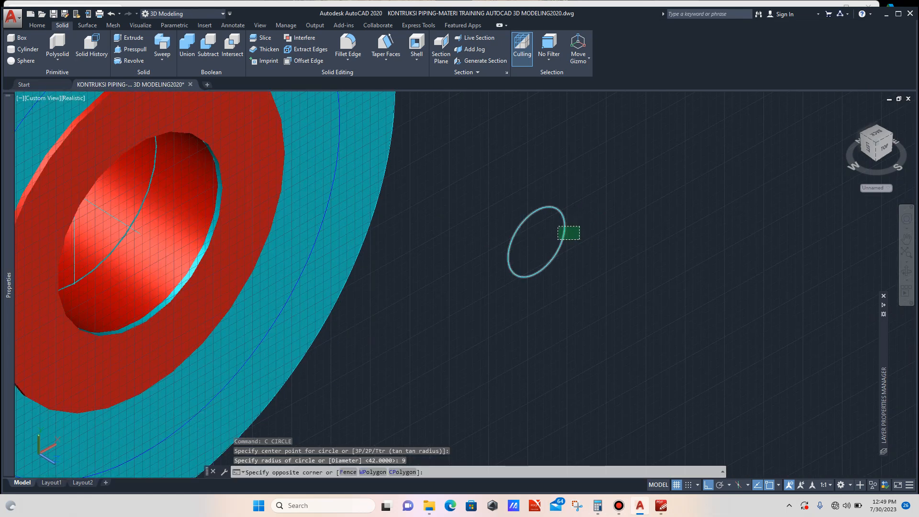
{"action": "left_click", "coordinate": [558, 239]}
{"action": "mouse_move", "coordinate": [8, 285]}
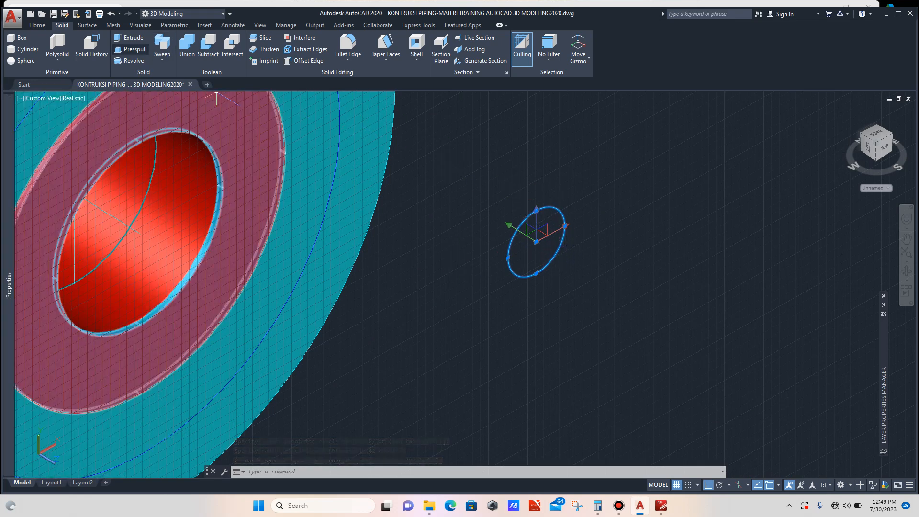
{"action": "left_click", "coordinate": [128, 38]}
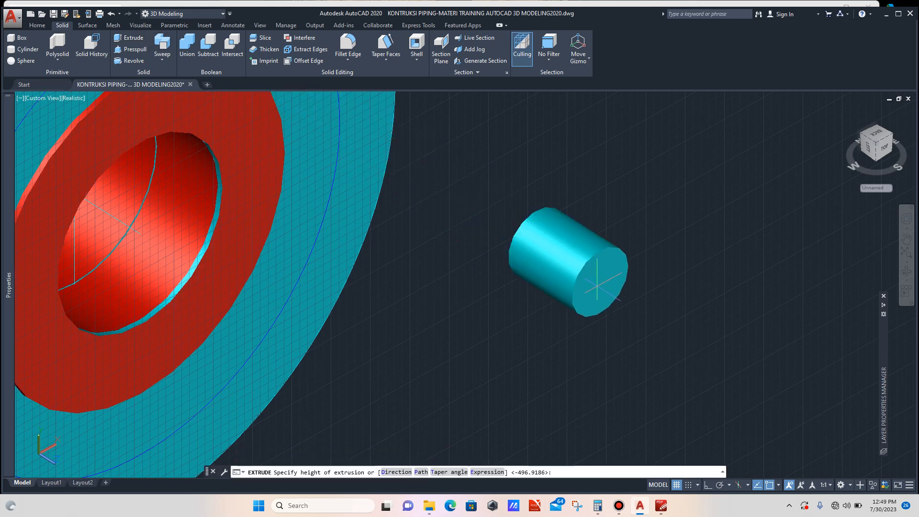
{"action": "scroll", "coordinate": [603, 292], "scroll_direction": "down", "scroll_amount": 4}
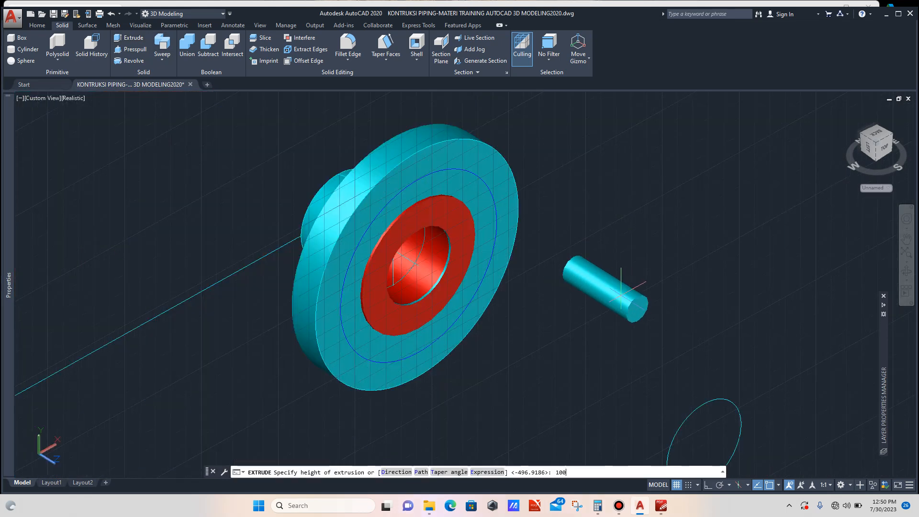
{"action": "key", "text": "Return"}
- Set the new rod's colour to Blue
{"action": "left_click", "coordinate": [627, 301]}
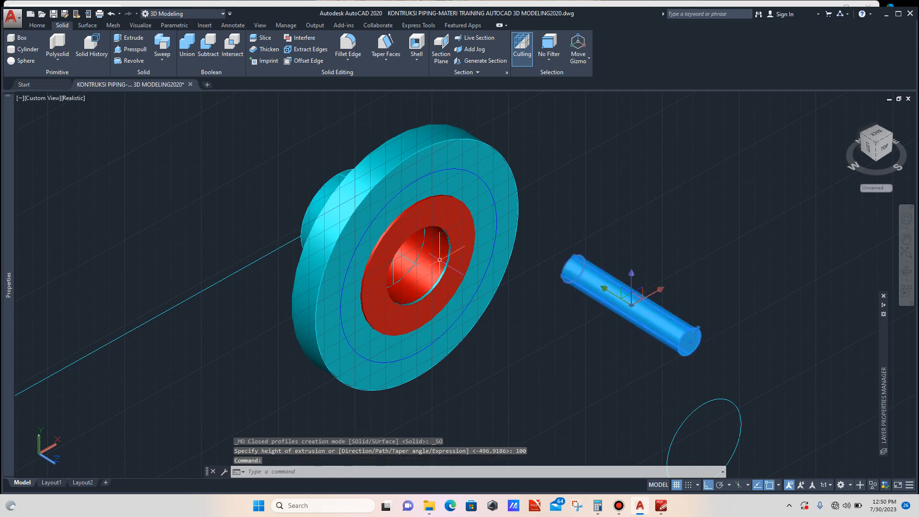
{"action": "key", "text": "ctrl+1"}
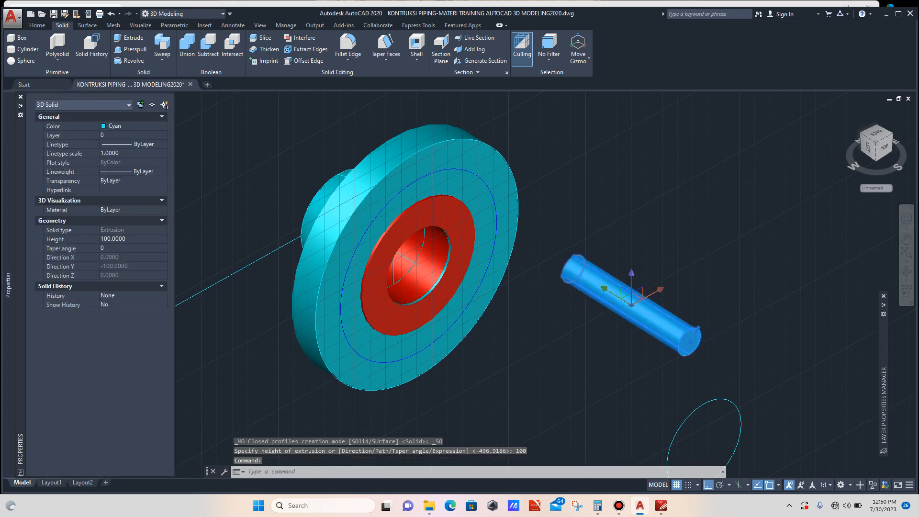
{"action": "left_click", "coordinate": [134, 126]}
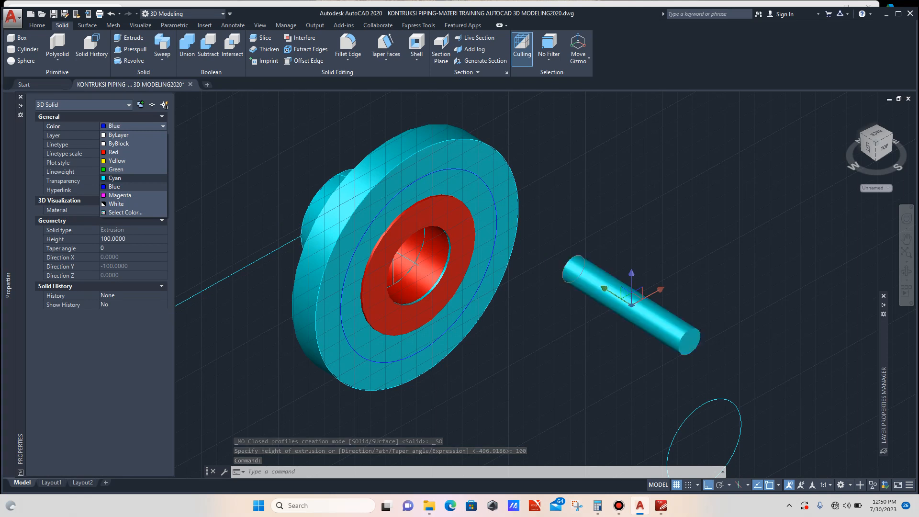
{"action": "left_click", "coordinate": [115, 186]}
{"action": "key", "text": "Escape"}
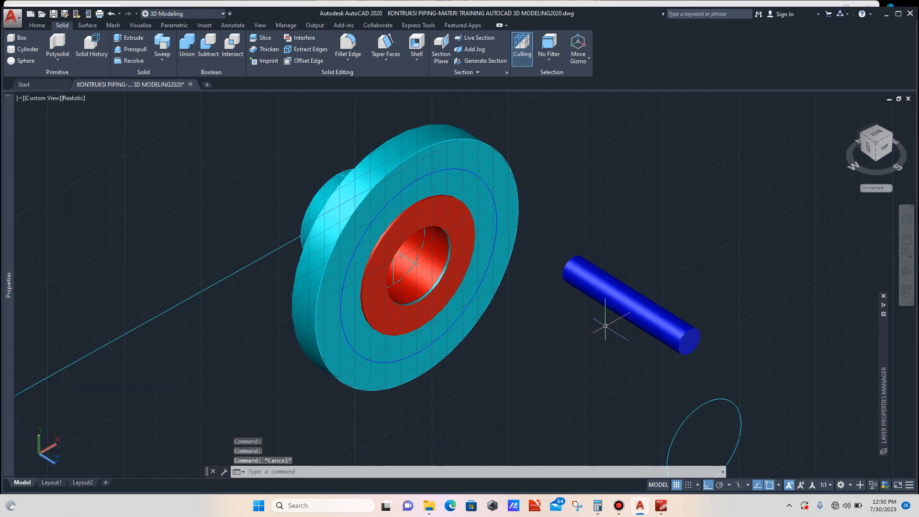
- Move the blue rod by its quadrant onto the quadrant of the flange's bolt circle
{"action": "left_click", "coordinate": [654, 325]}
{"action": "type", "text": "m"}
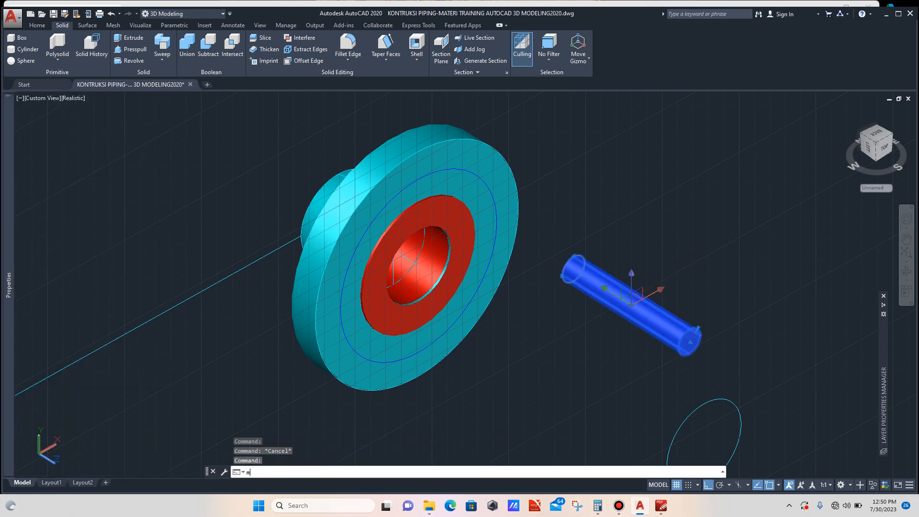
{"action": "key", "text": "Return"}
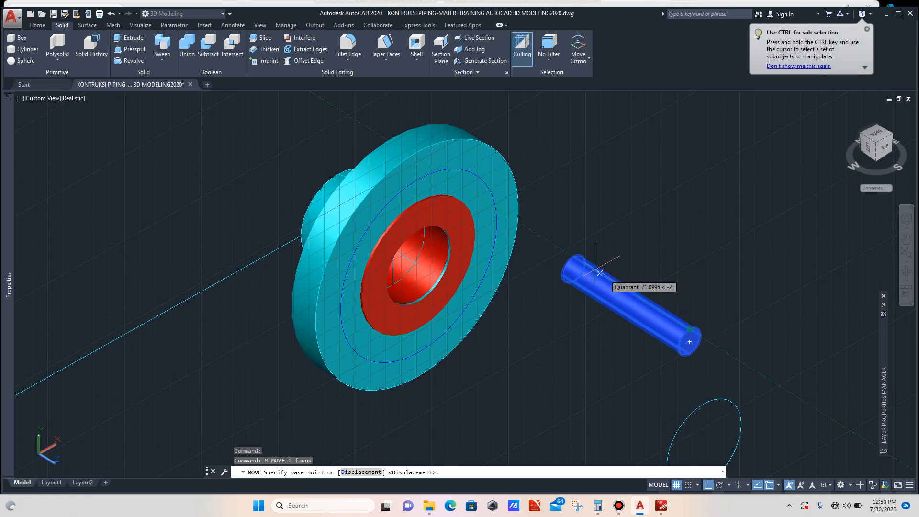
{"action": "left_click", "coordinate": [573, 268]}
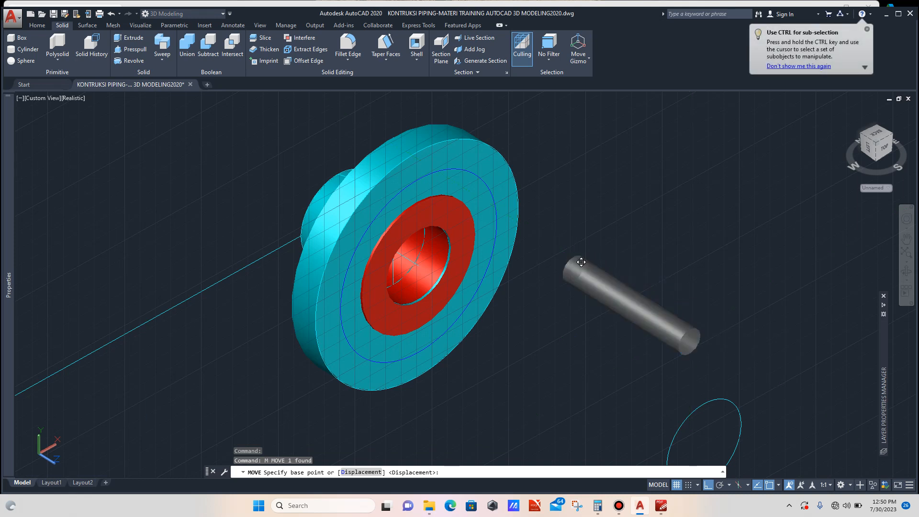
{"action": "scroll", "coordinate": [522, 237], "scroll_direction": "up", "scroll_amount": 2}
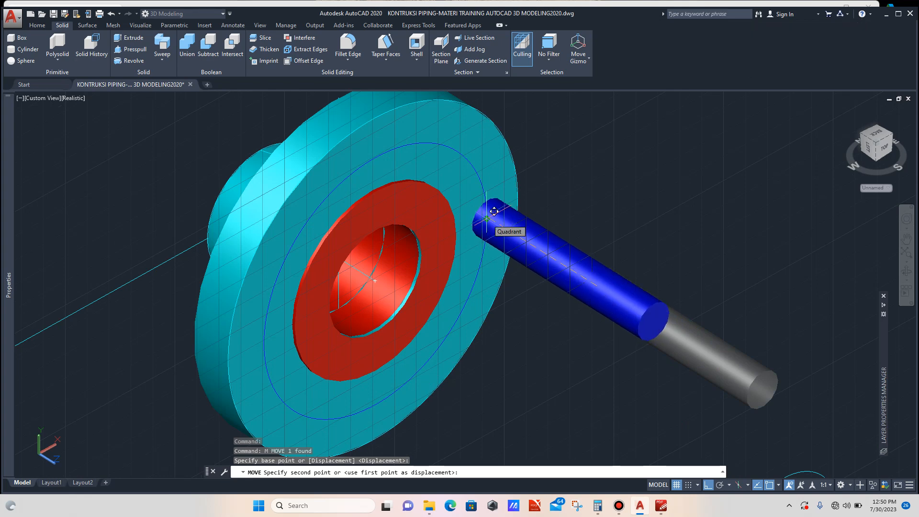
{"action": "left_click", "coordinate": [494, 211]}
{"action": "scroll", "coordinate": [556, 227], "scroll_direction": "down", "scroll_amount": 1}
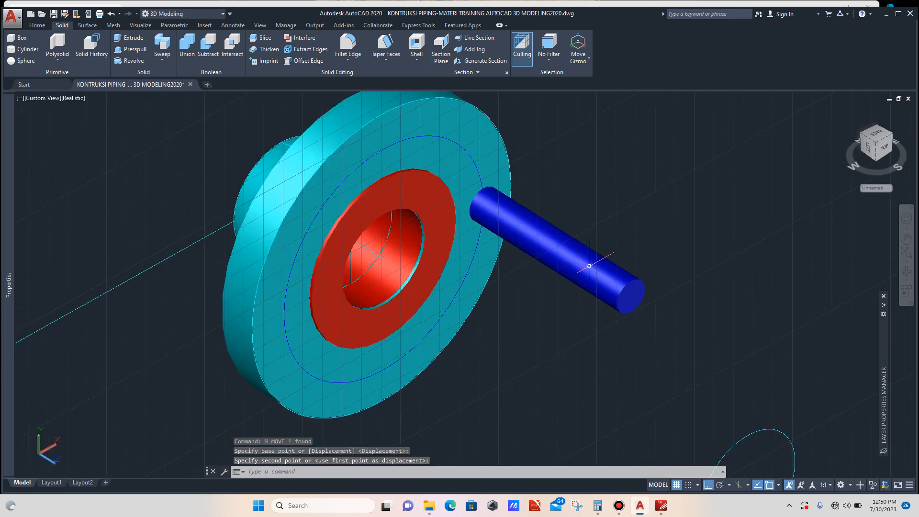
- Move the blue rod along its axis so it passes into the flange
{"action": "left_click", "coordinate": [584, 251]}
{"action": "type", "text": "m"}
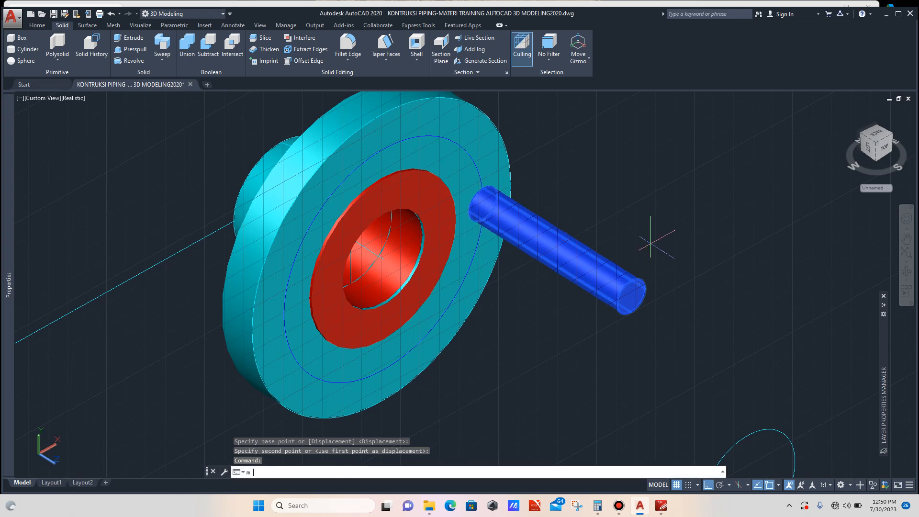
{"action": "key", "text": "Return"}
{"action": "left_click", "coordinate": [706, 268]}
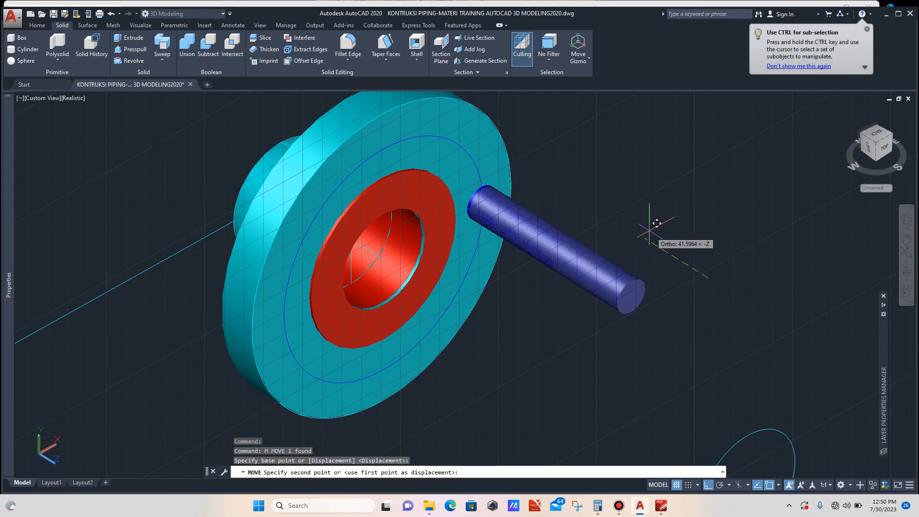
{"action": "left_click", "coordinate": [627, 218]}
{"action": "scroll", "coordinate": [563, 248], "scroll_direction": "down", "scroll_amount": 4}
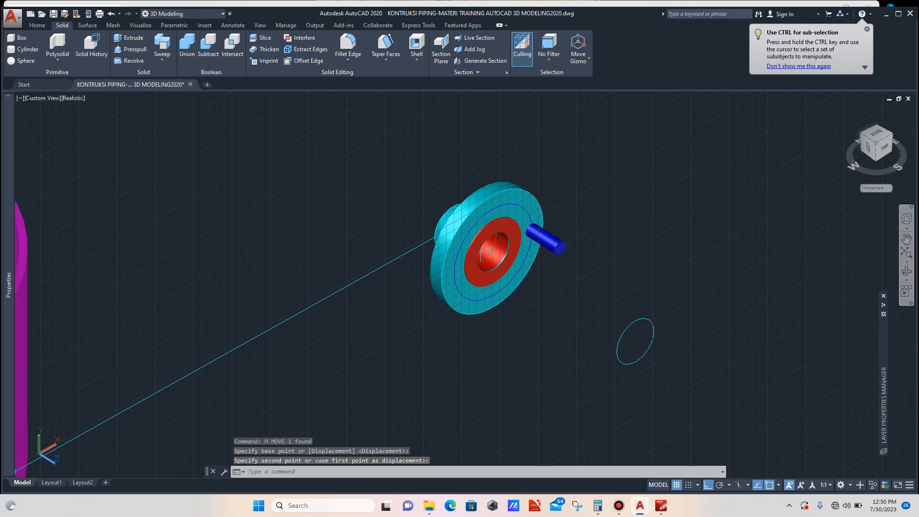
{"action": "key", "text": "Escape"}
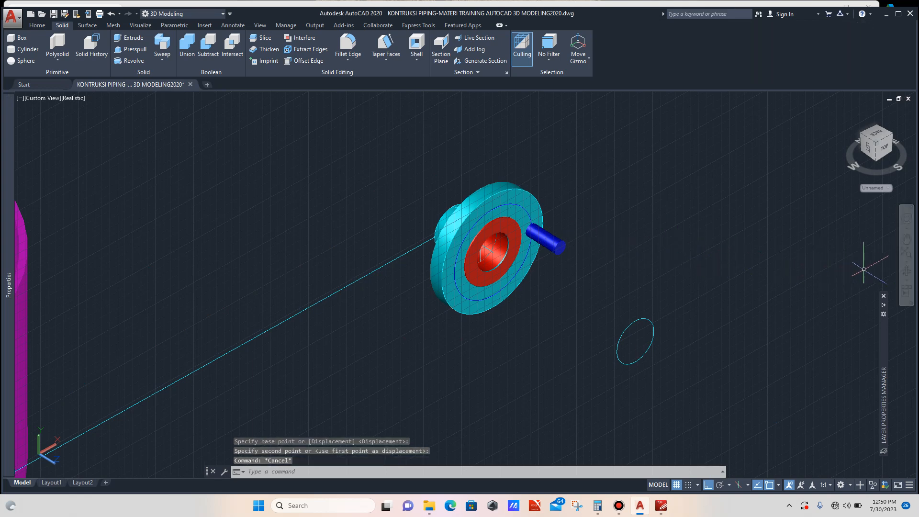
- Rotate the blue rod 22.5 degrees about the flange's centre
{"action": "left_click", "coordinate": [906, 271]}
{"action": "left_click_drag", "start_coordinate": [551, 316], "coordinate": [580, 210]}
{"action": "key", "text": "Escape"}
{"action": "scroll", "coordinate": [560, 237], "scroll_direction": "up", "scroll_amount": 3}
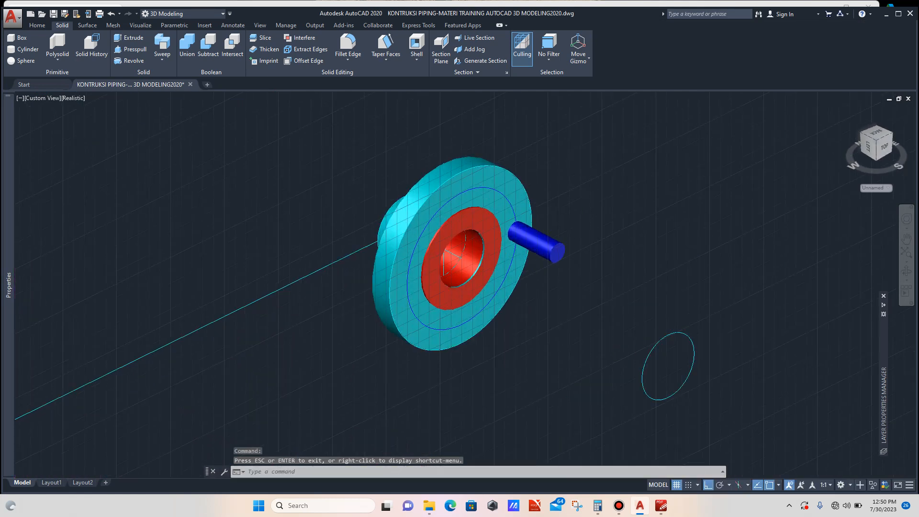
{"action": "left_click", "coordinate": [557, 254]}
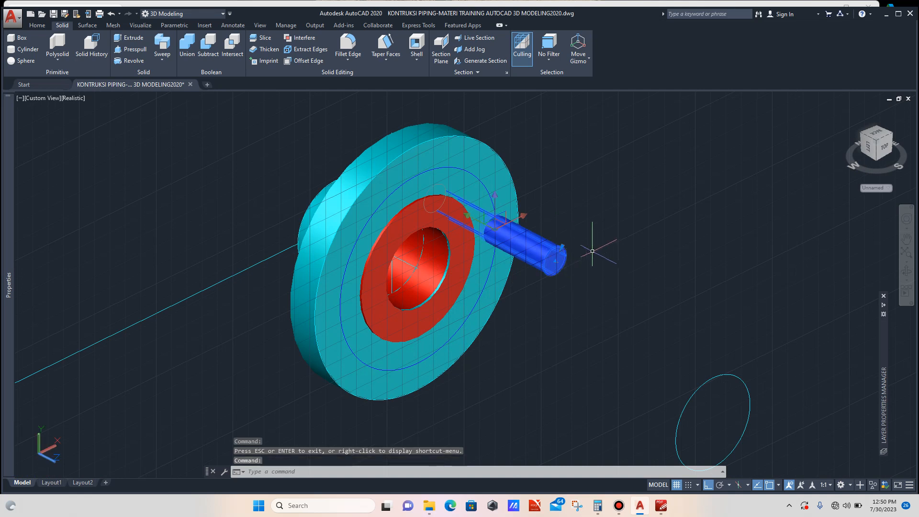
{"action": "type", "text": "ro"}
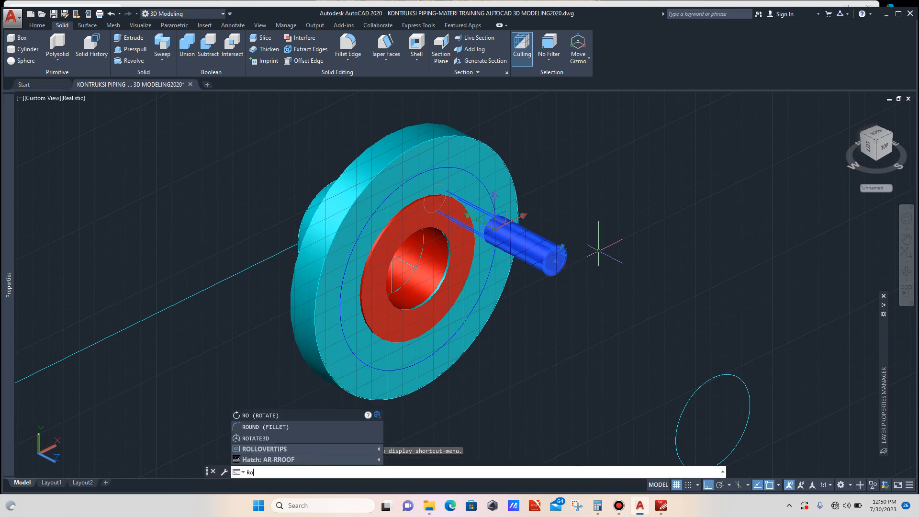
{"action": "key", "text": "Return"}
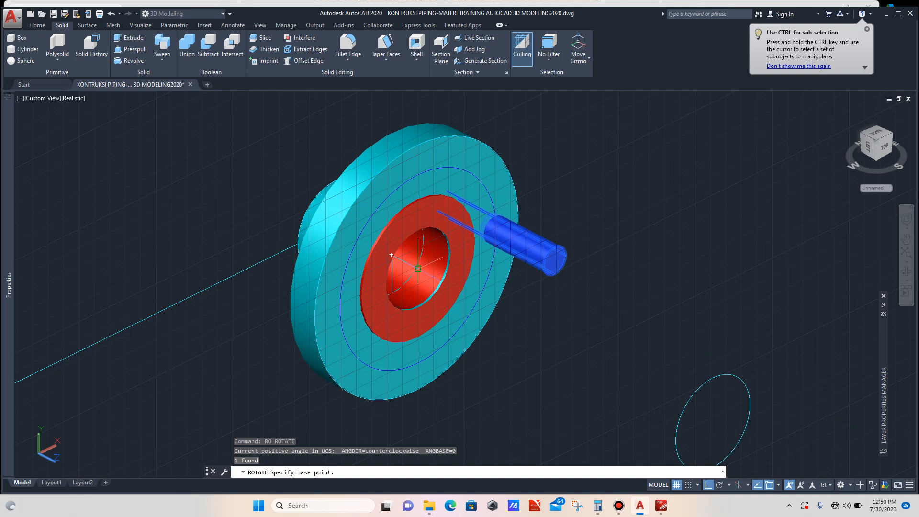
{"action": "left_click", "coordinate": [418, 269]}
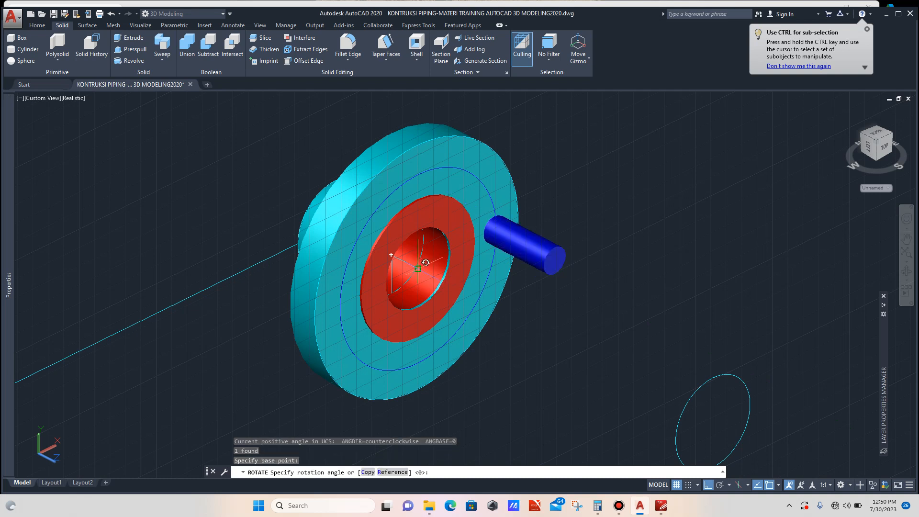
{"action": "type", "text": "22.5"}
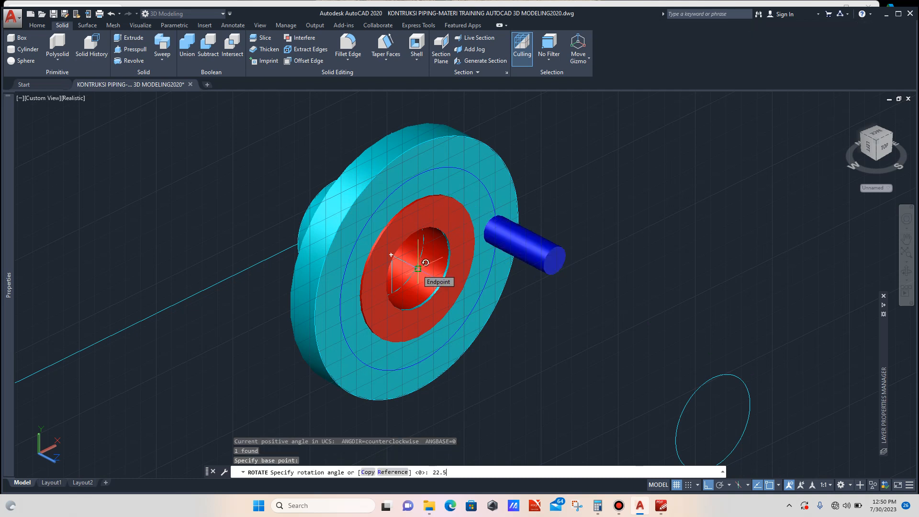
{"action": "key", "text": "Return"}
- Mirror the blue rod with MIRROR3D across the flange's horizontal centre plane, keeping the original rod
{"action": "scroll", "coordinate": [536, 245], "scroll_direction": "down", "scroll_amount": 2}
{"action": "scroll", "coordinate": [539, 239], "scroll_direction": "up", "scroll_amount": 4}
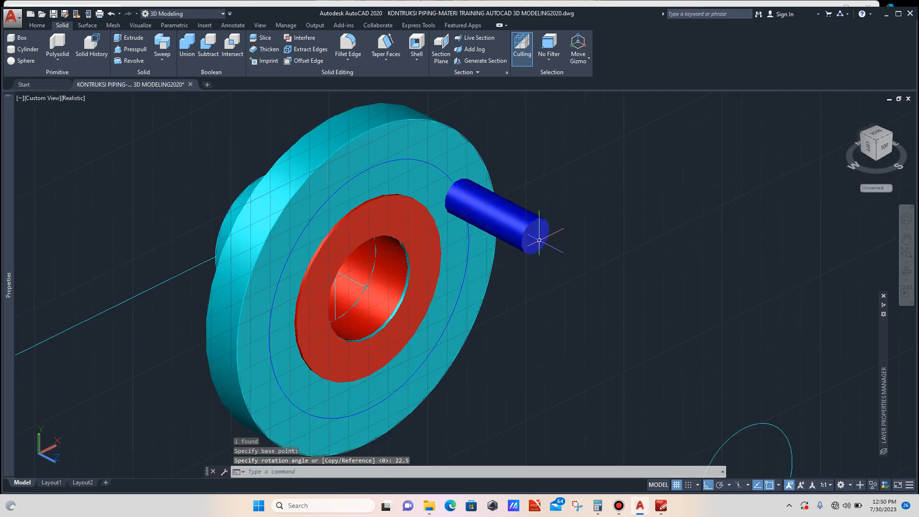
{"action": "left_click", "coordinate": [540, 240]}
{"action": "type", "text": "m"}
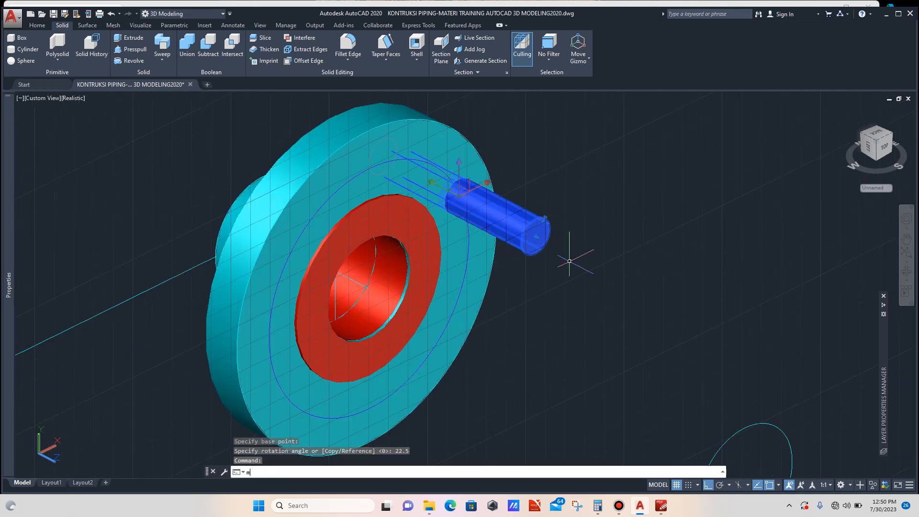
{"action": "type", "text": "i"}
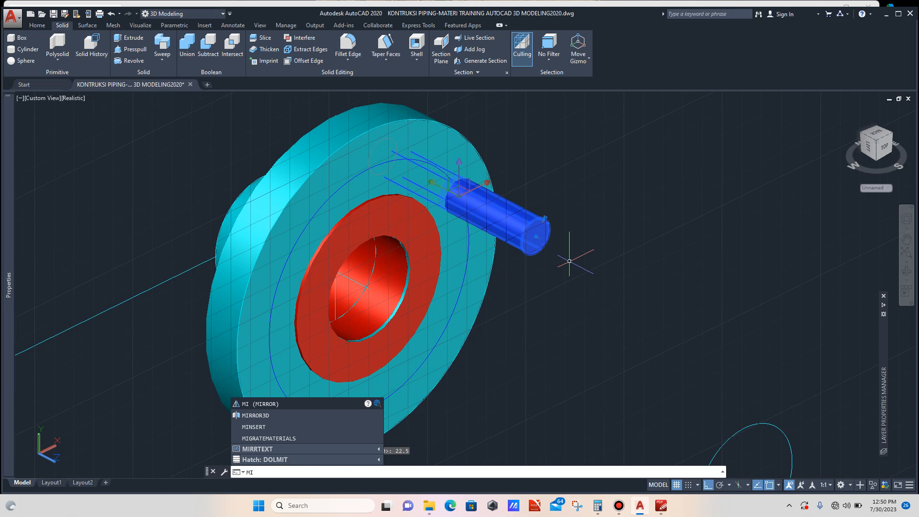
{"action": "type", "text": "rror3d"}
{"action": "key", "text": "Return"}
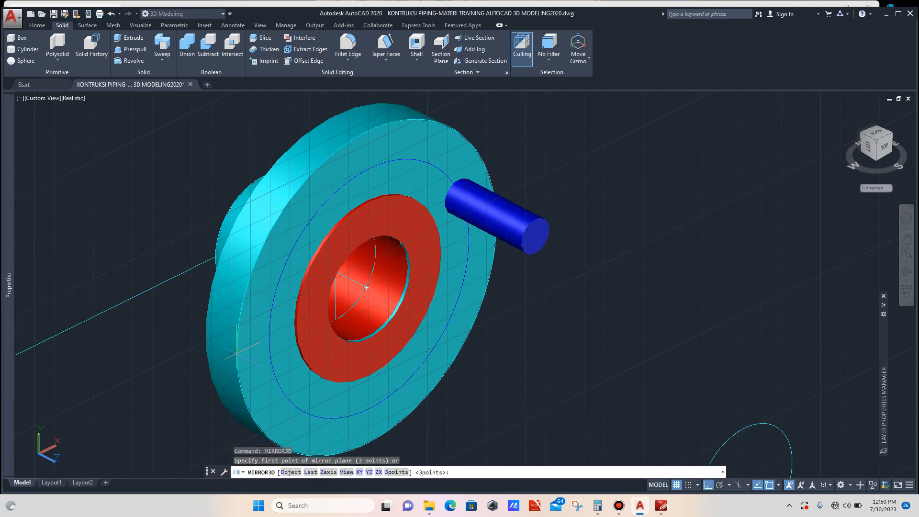
{"action": "left_click", "coordinate": [237, 351]}
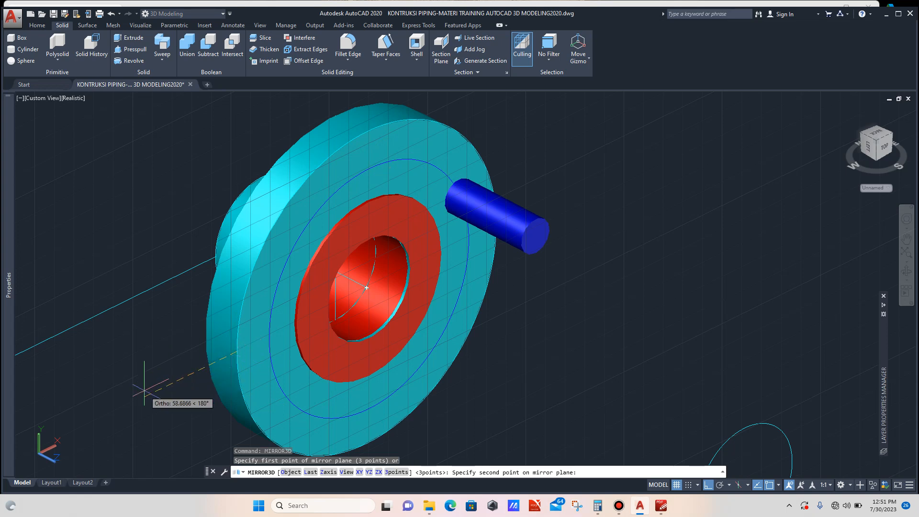
{"action": "left_click", "coordinate": [160, 382]}
{"action": "left_click", "coordinate": [184, 419]}
{"action": "key", "text": "Return"}
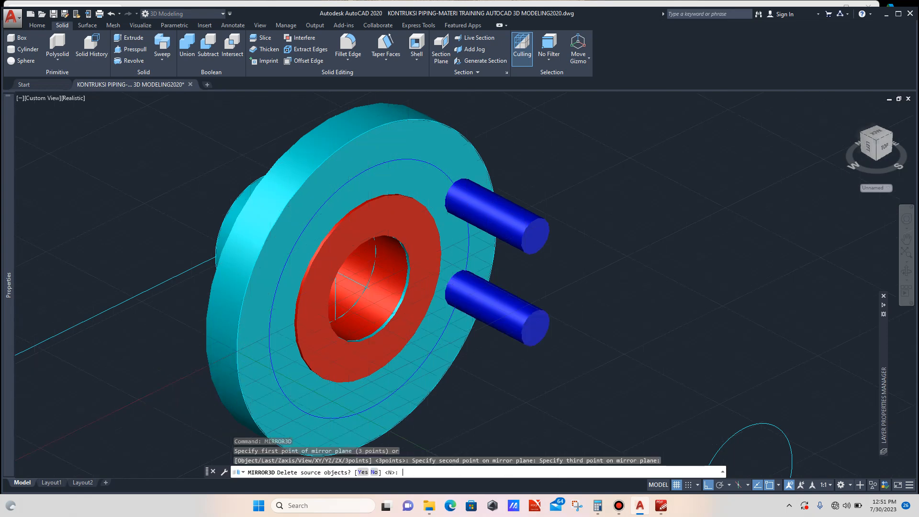
{"action": "scroll", "coordinate": [510, 323], "scroll_direction": "down", "scroll_amount": 2}
{"action": "key", "text": "Escape"}
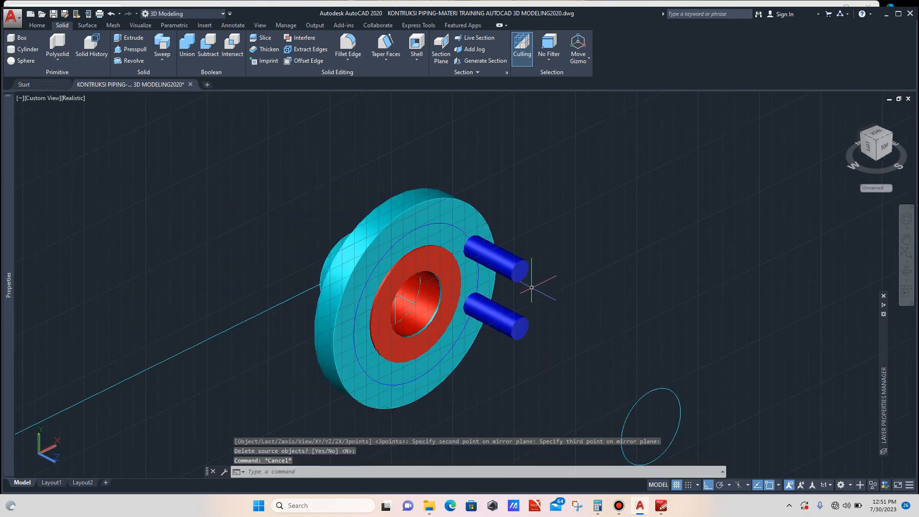
- Mirror both right-hand rods with MIRROR3D across the flange's vertical centre plane, keeping the originals
{"action": "scroll", "coordinate": [524, 275], "scroll_direction": "up", "scroll_amount": 2}
{"action": "left_click", "coordinate": [520, 269]}
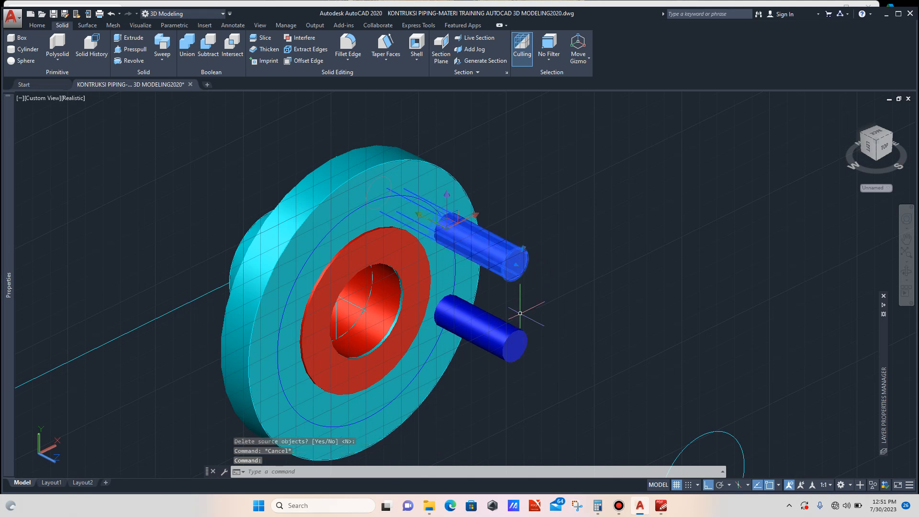
{"action": "left_click", "coordinate": [522, 344]}
{"action": "type", "text": "m"}
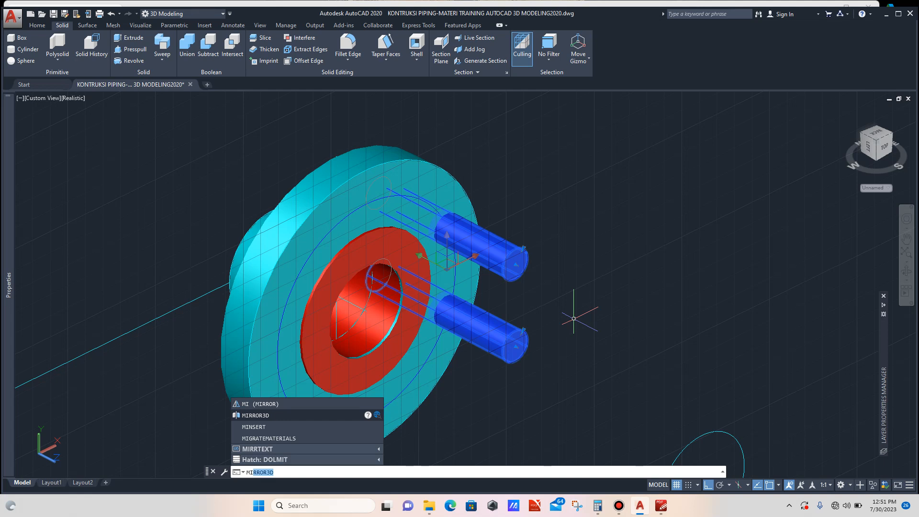
{"action": "key", "text": "Return"}
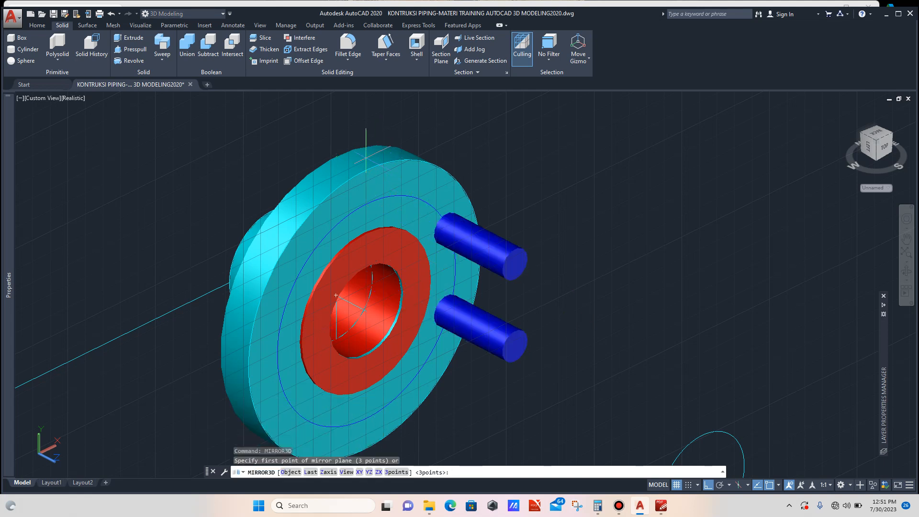
{"action": "left_click", "coordinate": [336, 156]}
{"action": "left_click", "coordinate": [360, 129]}
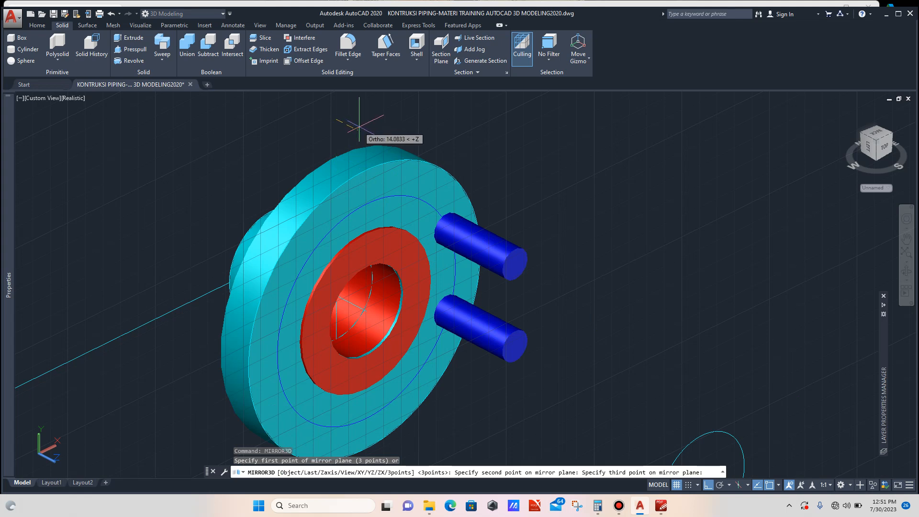
{"action": "left_click", "coordinate": [359, 128]}
{"action": "key", "text": "Return"}
{"action": "scroll", "coordinate": [456, 184], "scroll_direction": "down", "scroll_amount": 2}
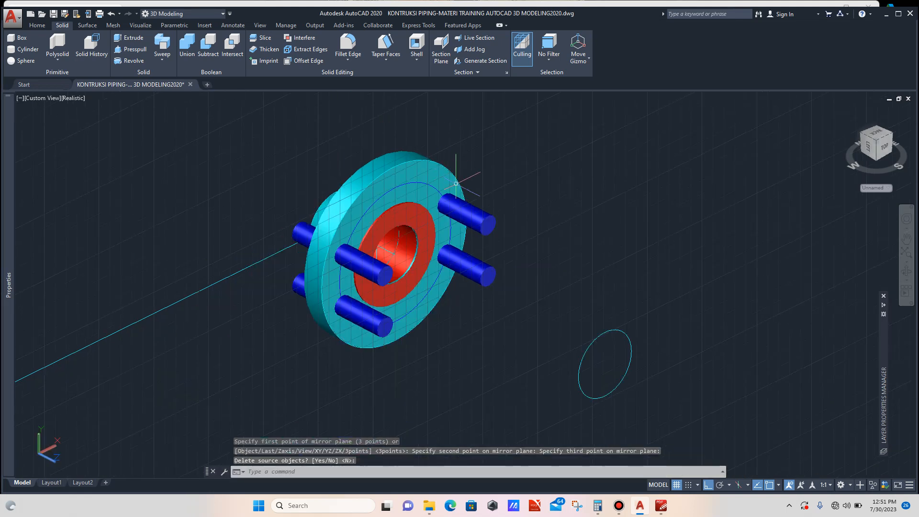
{"action": "key", "text": "Escape"}
{"action": "scroll", "coordinate": [498, 205], "scroll_direction": "up", "scroll_amount": 2}
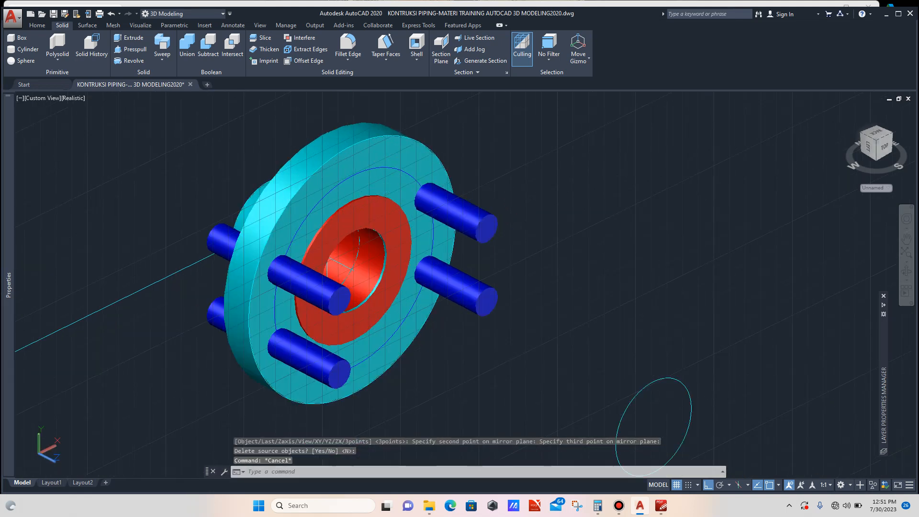
{"action": "left_click", "coordinate": [477, 216]}
{"action": "left_click", "coordinate": [490, 297]}
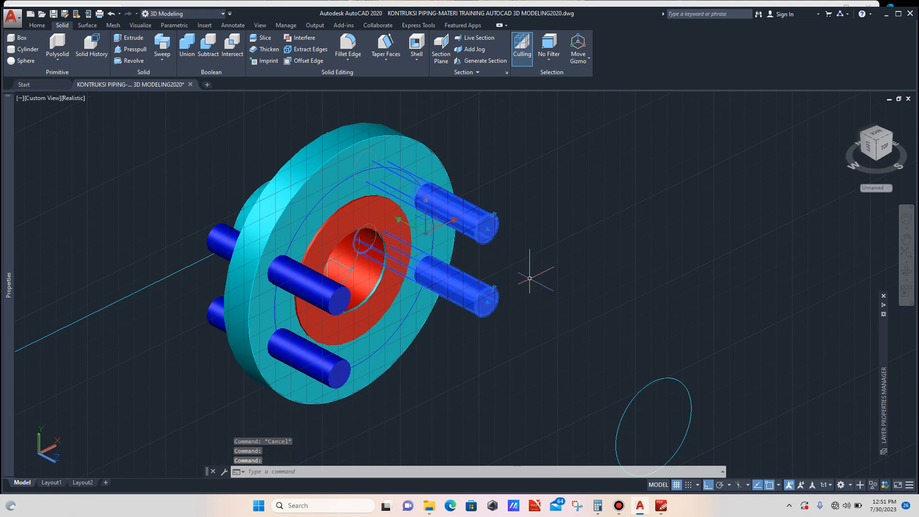
{"action": "type", "text": "co"}
{"action": "key", "text": "Return"}
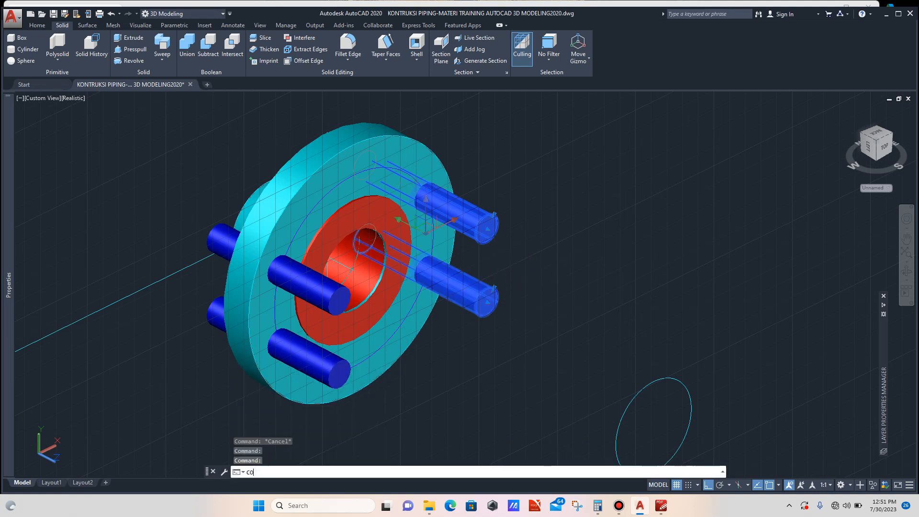
{"action": "left_click", "coordinate": [529, 295]}
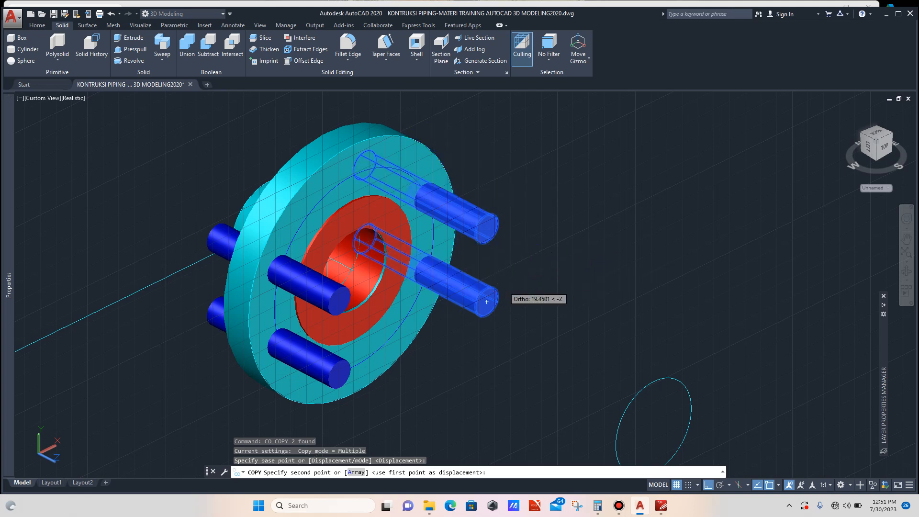
{"action": "key", "text": "Escape"}
- Duplicate the two right-hand rods with Copy, placing the copies on the original rods
{"action": "scroll", "coordinate": [498, 249], "scroll_direction": "up", "scroll_amount": 3}
{"action": "left_click", "coordinate": [486, 210]}
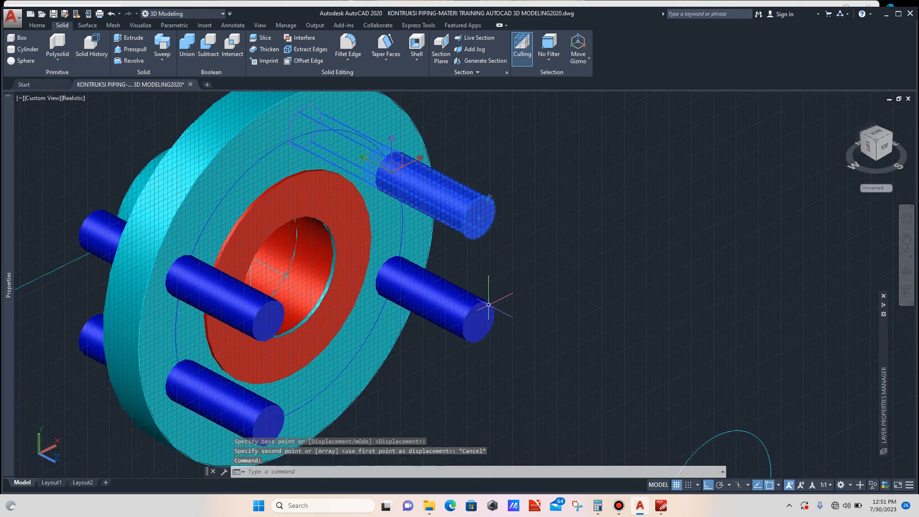
{"action": "left_click", "coordinate": [488, 318]}
{"action": "type", "text": "co"}
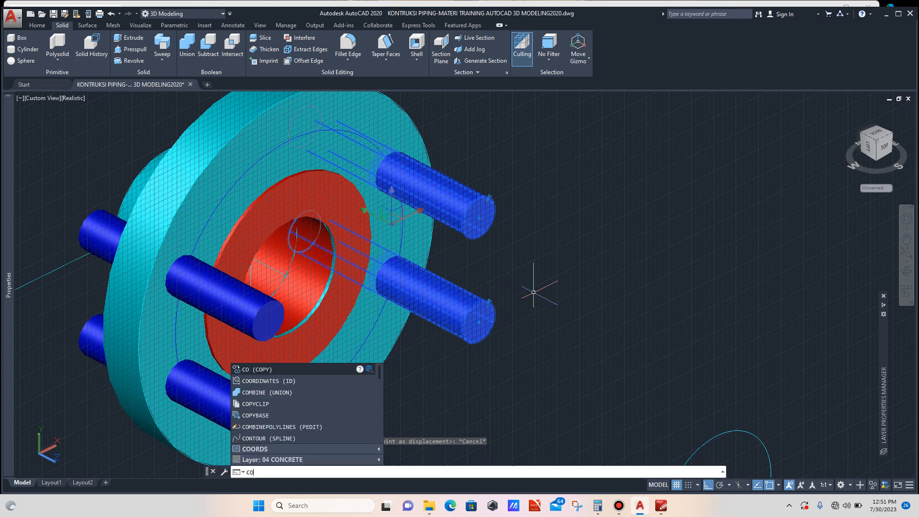
{"action": "key", "text": "Return"}
{"action": "scroll", "coordinate": [503, 321], "scroll_direction": "up", "scroll_amount": 2}
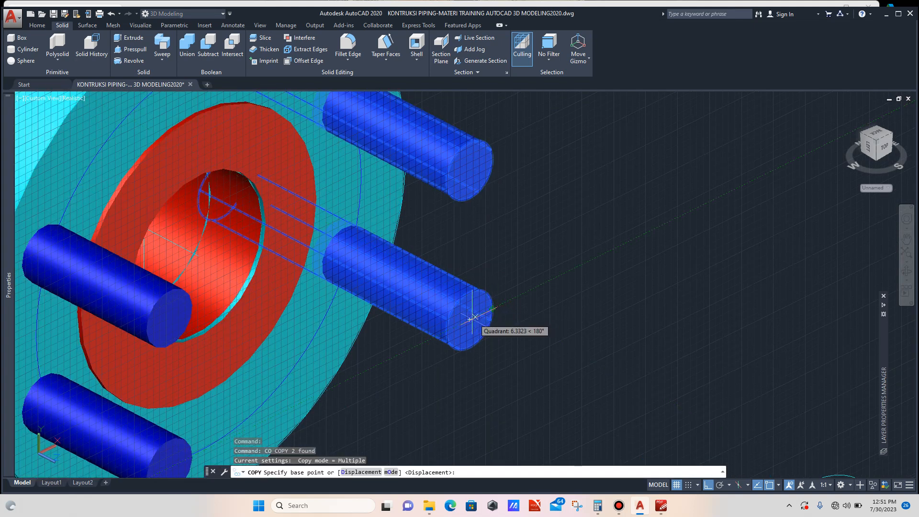
{"action": "left_click", "coordinate": [492, 309]}
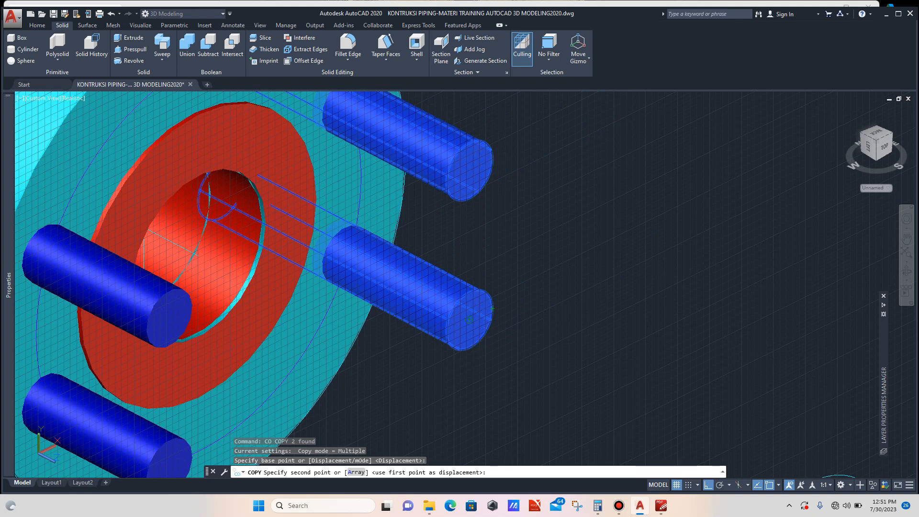
{"action": "left_click", "coordinate": [470, 315]}
{"action": "key", "text": "Escape"}
- Rotate the two duplicated rods 90 degrees about the flange's centre point
{"action": "scroll", "coordinate": [467, 319], "scroll_direction": "down", "scroll_amount": 3}
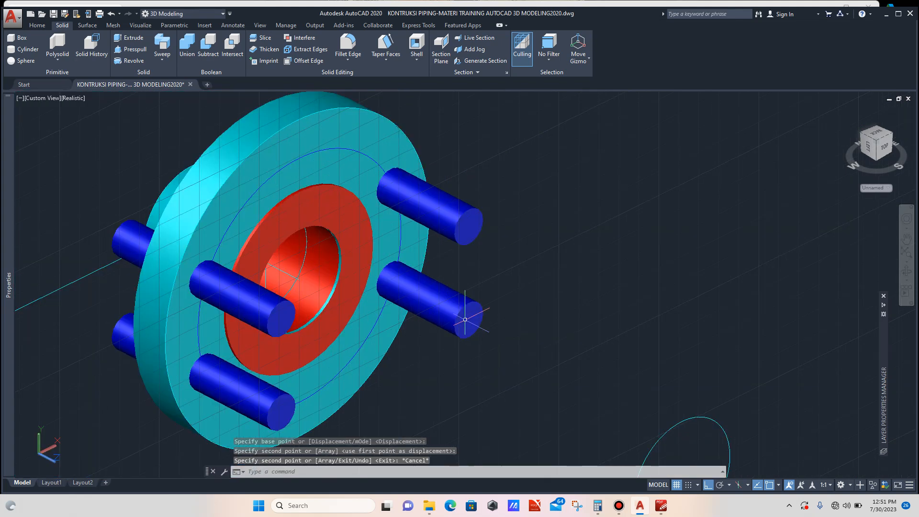
{"action": "left_click", "coordinate": [471, 226]}
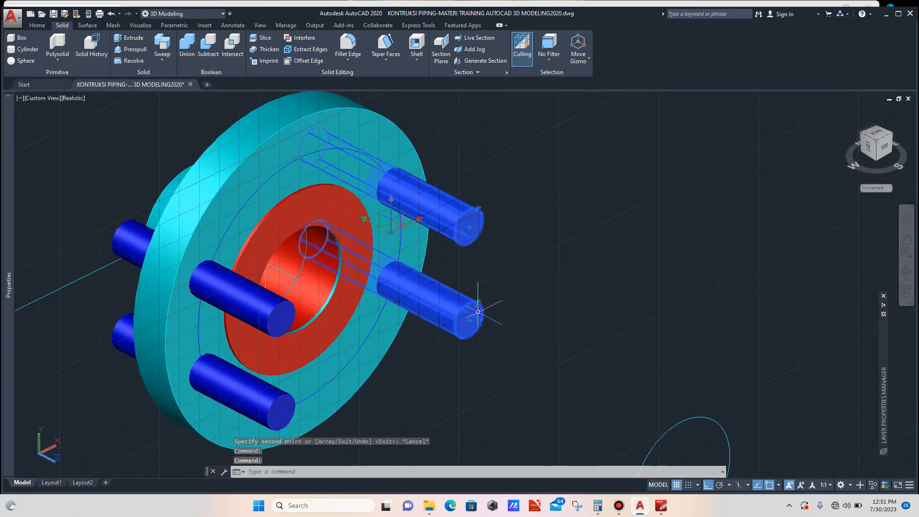
{"action": "scroll", "coordinate": [460, 320], "scroll_direction": "down", "scroll_amount": 2}
{"action": "type", "text": "RO"}
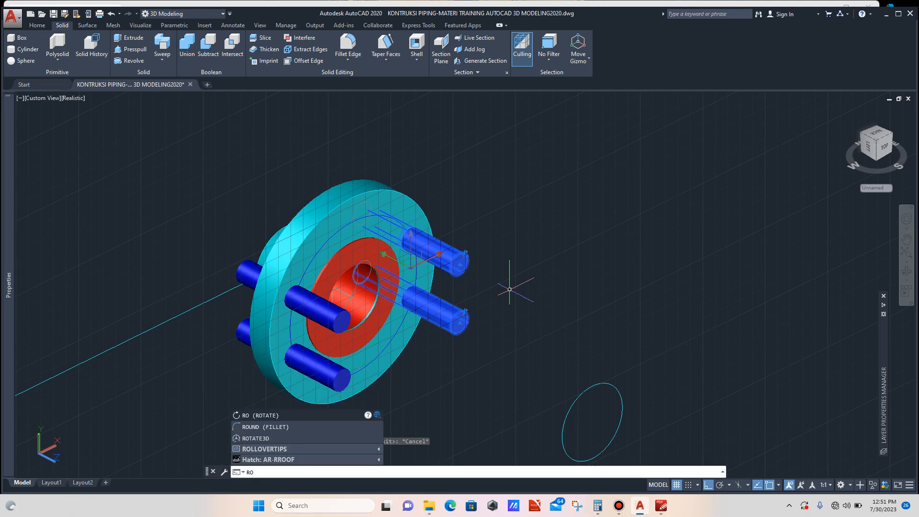
{"action": "key", "text": "Return"}
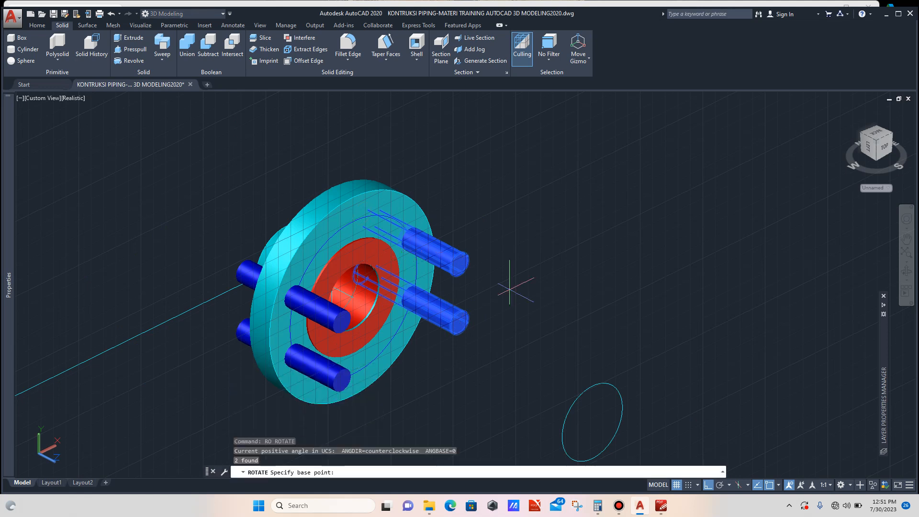
{"action": "left_click", "coordinate": [353, 298]}
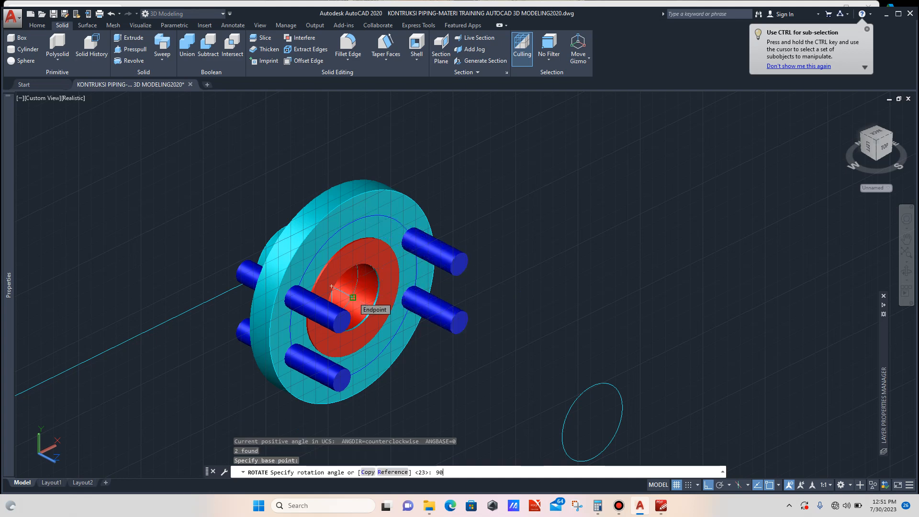
{"action": "type", "text": "90"}
{"action": "key", "text": "Return"}
- Mirror the two rotated upper rods with MIRROR3D across the flange's centre plane to complete the eight-bolt pattern
{"action": "scroll", "coordinate": [336, 287], "scroll_direction": "down", "scroll_amount": 3}
{"action": "scroll", "coordinate": [416, 259], "scroll_direction": "up", "scroll_amount": 4}
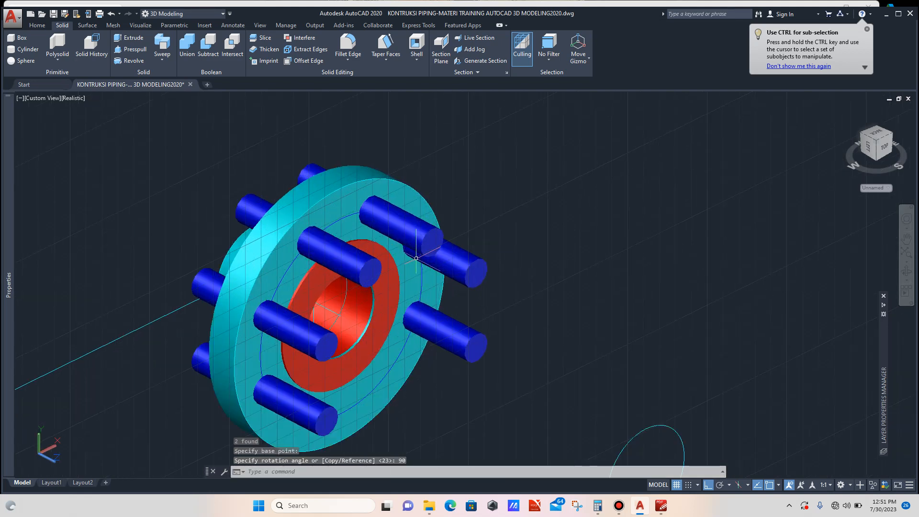
{"action": "left_click", "coordinate": [410, 241]}
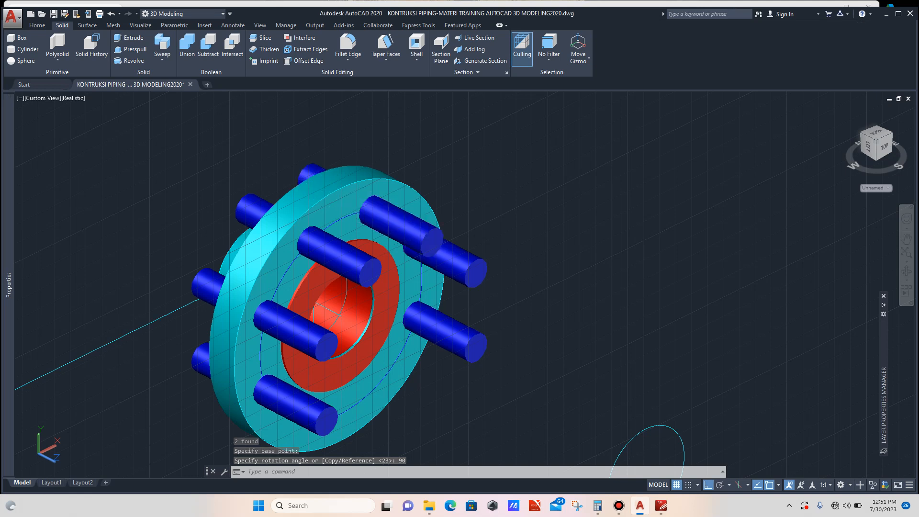
{"action": "left_click", "coordinate": [371, 254]}
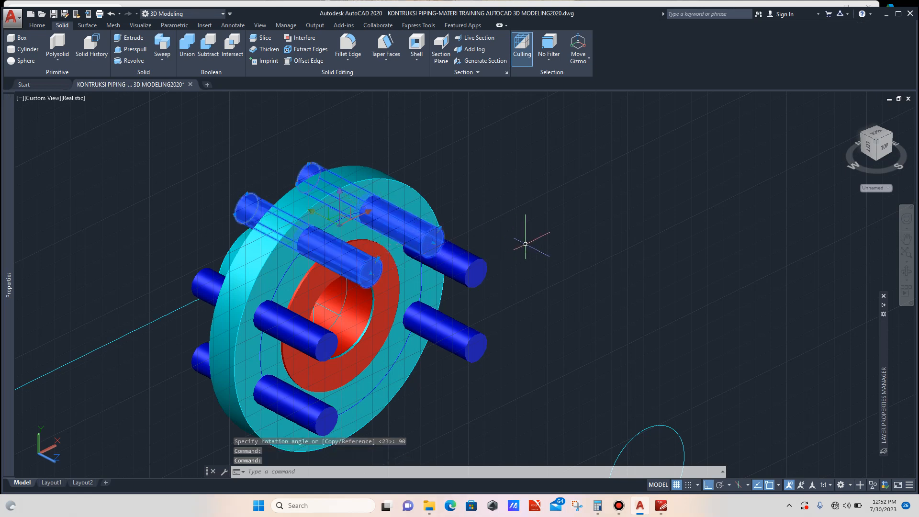
{"action": "type", "text": "m"}
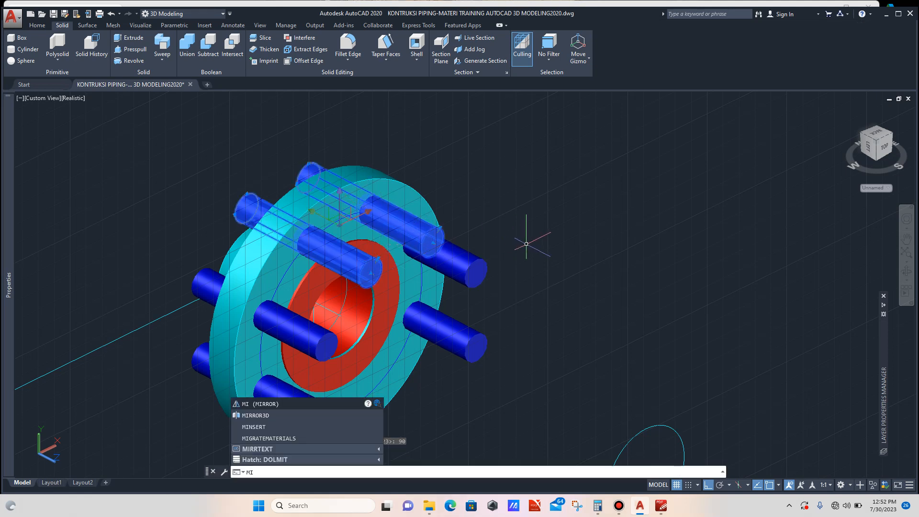
{"action": "key", "text": "Down"}
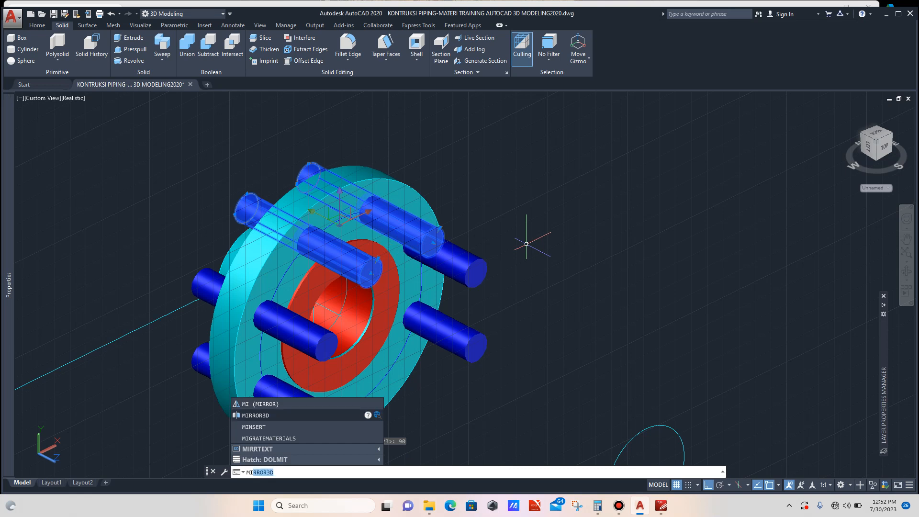
{"action": "key", "text": "Return"}
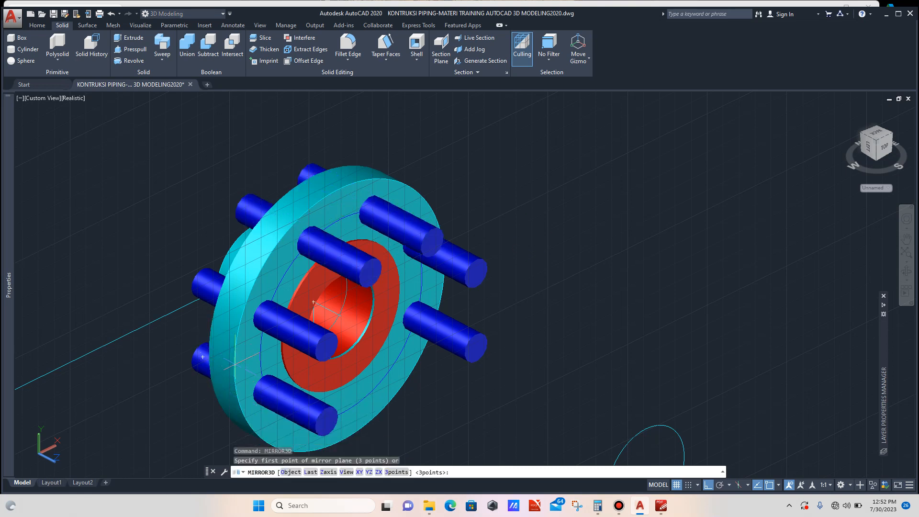
{"action": "left_click", "coordinate": [234, 367]}
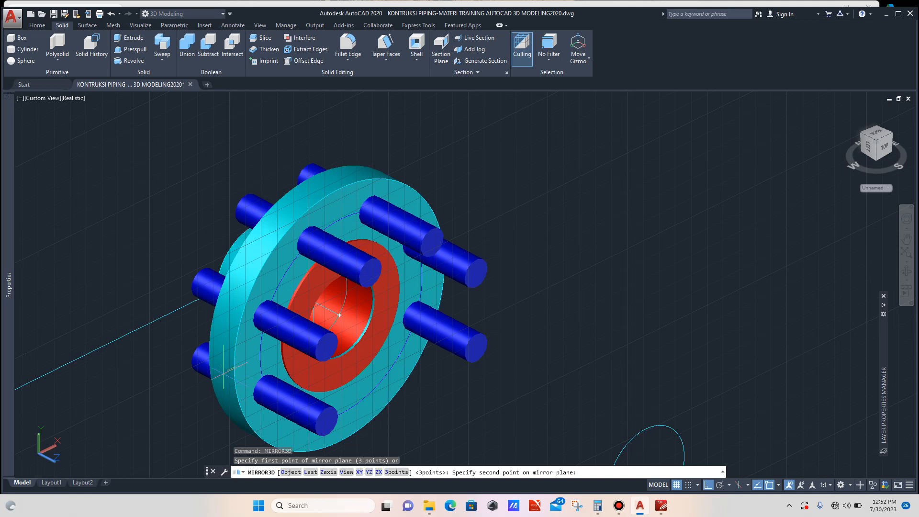
{"action": "left_click", "coordinate": [182, 409]}
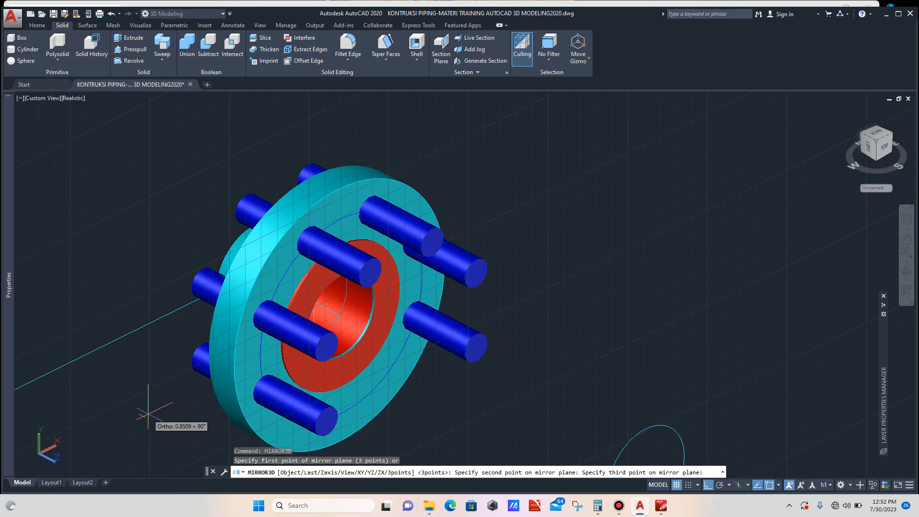
{"action": "left_click", "coordinate": [188, 427]}
{"action": "key", "text": "Return"}
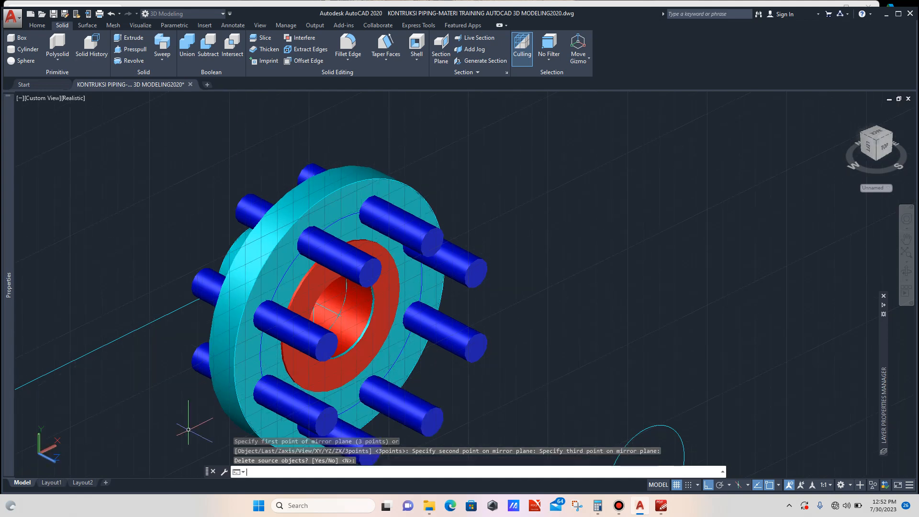
{"action": "scroll", "coordinate": [407, 316], "scroll_direction": "down", "scroll_amount": 4}
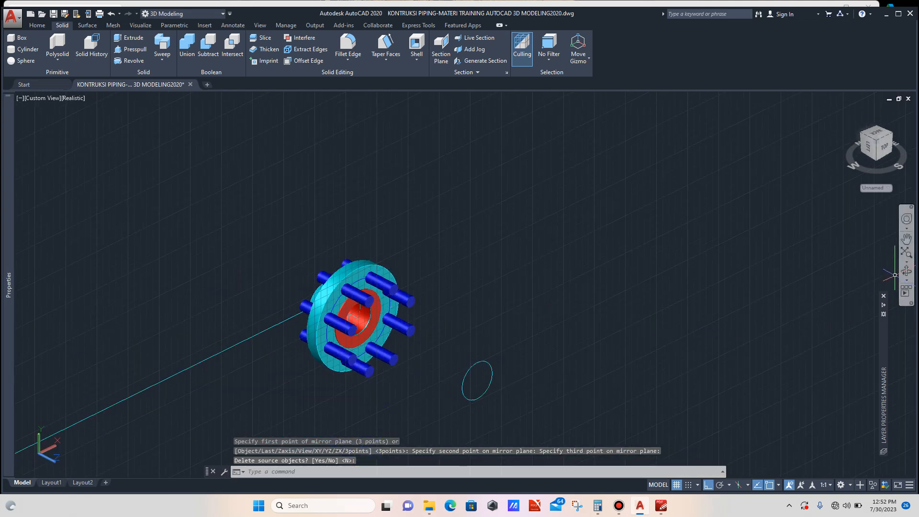
- Subtract the eight bolt rods from the nozzle flange to cut its bolt holes
{"action": "left_click", "coordinate": [906, 271]}
{"action": "mouse_move", "coordinate": [503, 325]}
{"action": "left_mouse_down"}
{"action": "mouse_move", "coordinate": [414, 319]}
{"action": "mouse_move", "coordinate": [486, 327]}
{"action": "left_mouse_up"}
{"action": "left_click_drag", "start_coordinate": [354, 314], "coordinate": [360, 314]}
{"action": "key", "text": "Escape"}
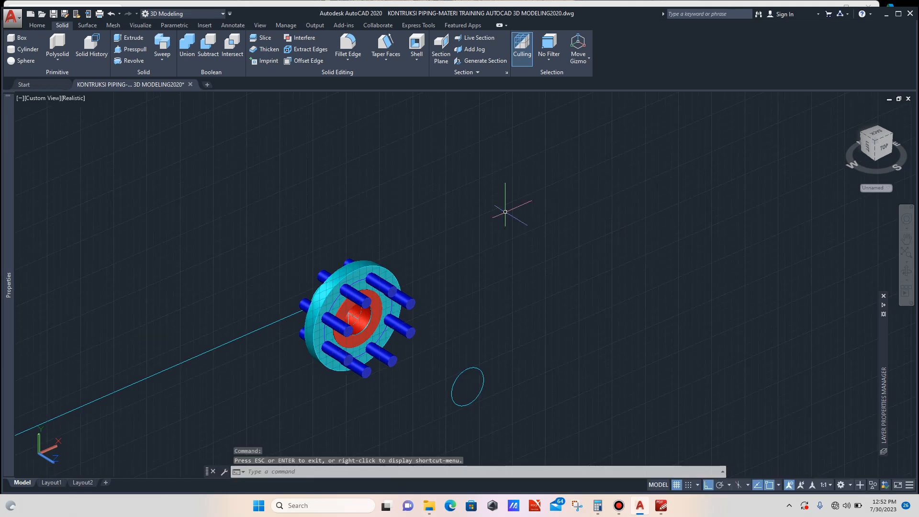
{"action": "left_click", "coordinate": [208, 46]}
{"action": "scroll", "coordinate": [356, 267], "scroll_direction": "up", "scroll_amount": 4}
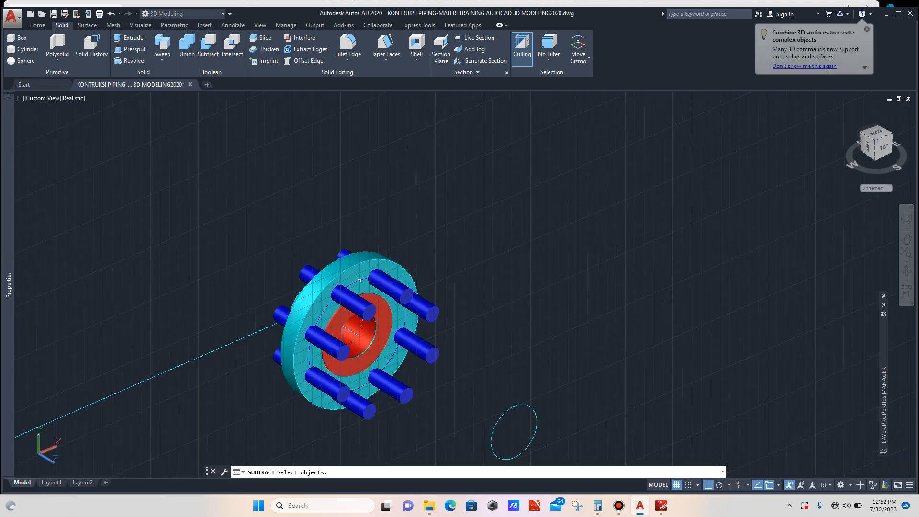
{"action": "left_click", "coordinate": [356, 266]}
{"action": "scroll", "coordinate": [400, 214], "scroll_direction": "down", "scroll_amount": 4}
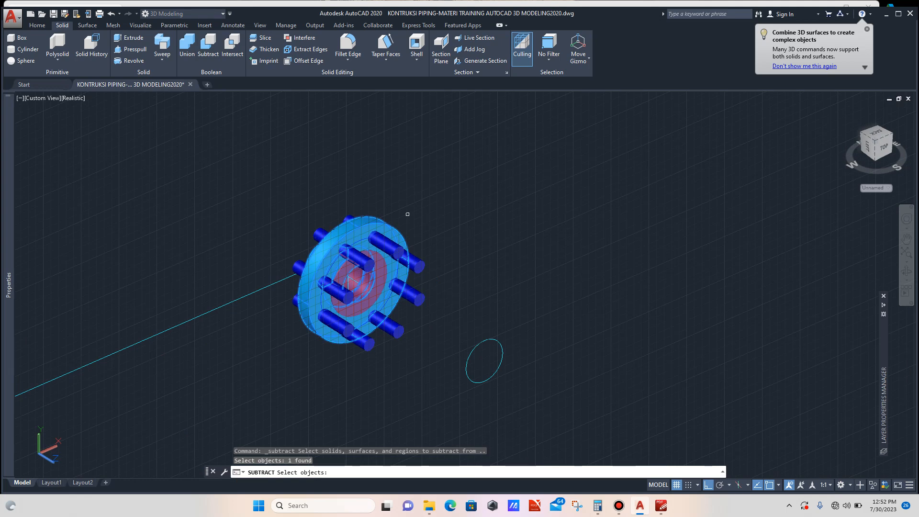
{"action": "key", "text": "Return"}
{"action": "scroll", "coordinate": [387, 262], "scroll_direction": "up", "scroll_amount": 4}
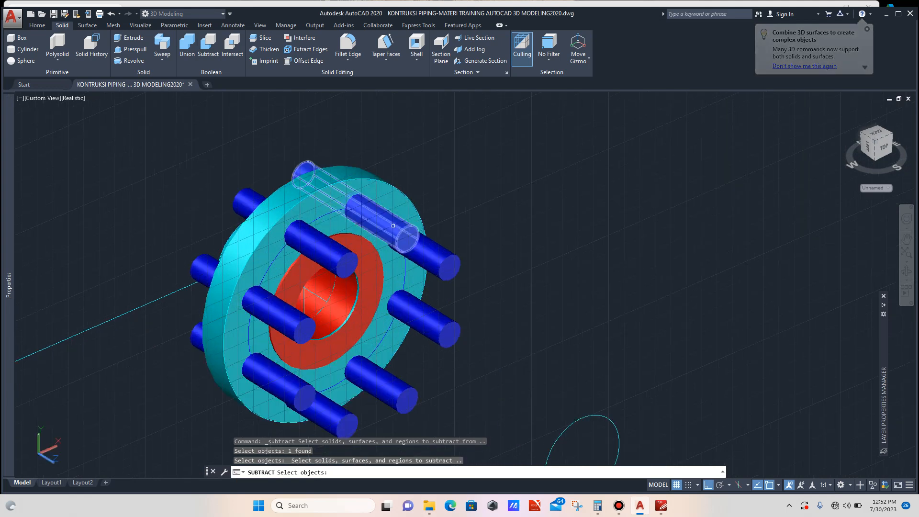
{"action": "left_click", "coordinate": [390, 234]}
{"action": "left_click", "coordinate": [393, 257]}
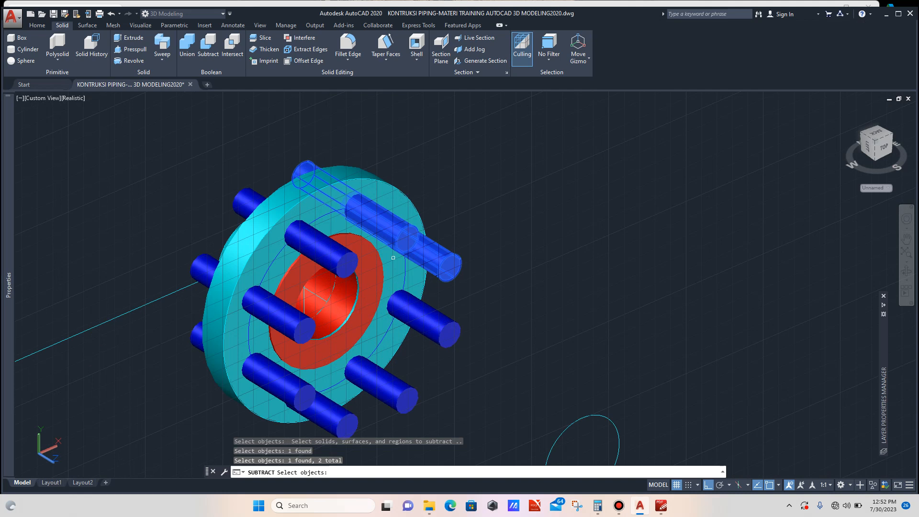
{"action": "left_click", "coordinate": [336, 256]}
{"action": "left_click", "coordinate": [283, 321]}
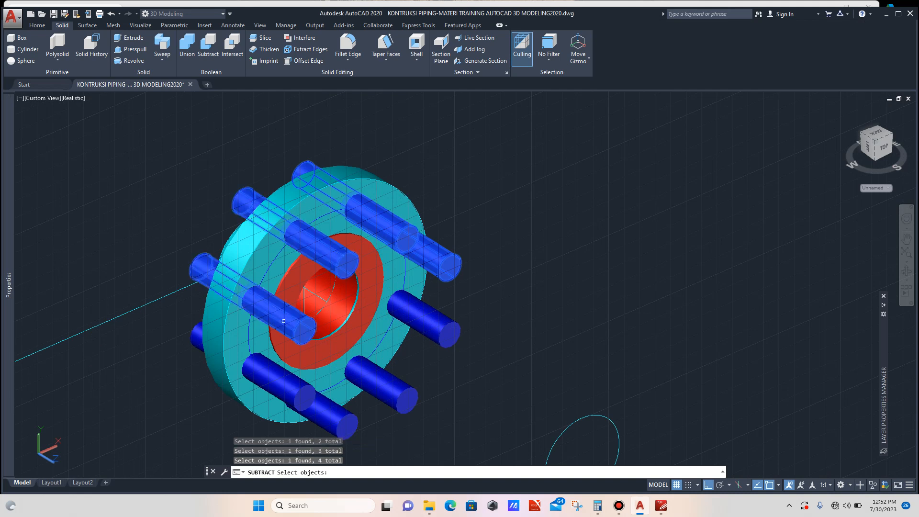
{"action": "left_click", "coordinate": [284, 372]}
{"action": "left_click", "coordinate": [339, 410]}
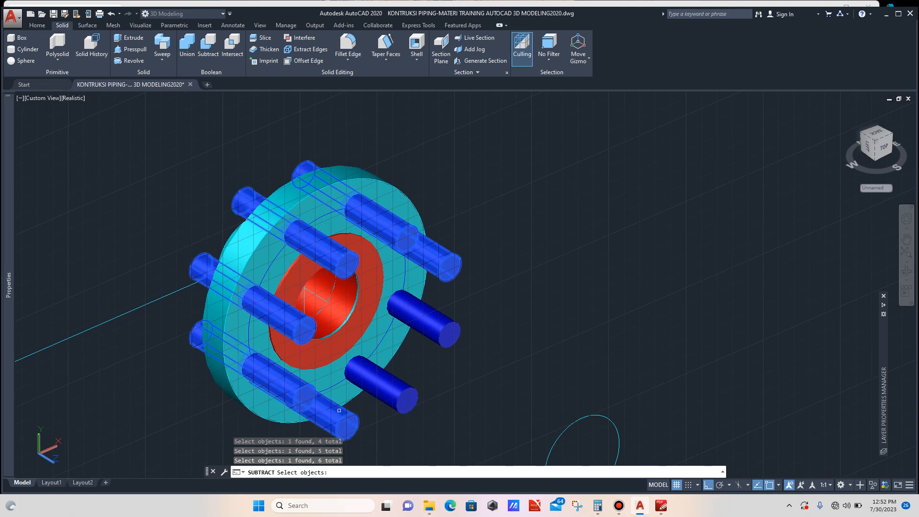
{"action": "left_click", "coordinate": [385, 386]}
{"action": "left_click", "coordinate": [433, 322]}
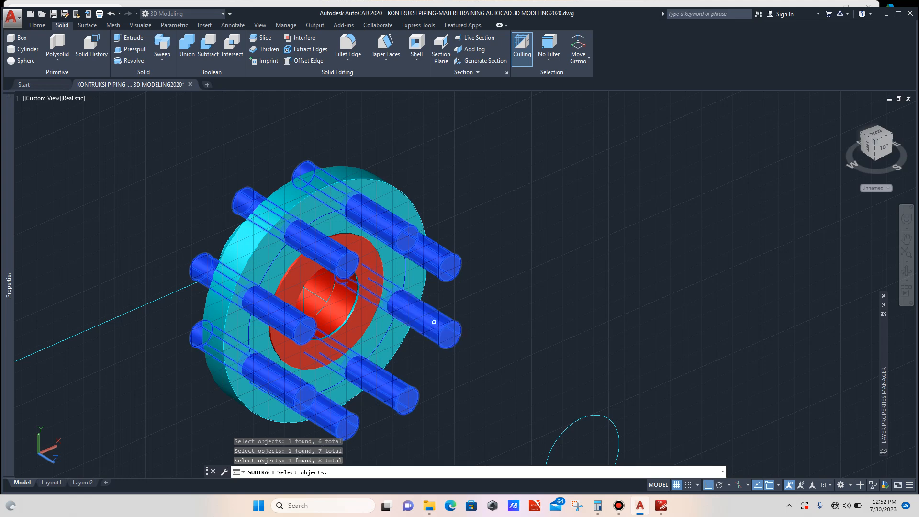
{"action": "key", "text": "Return"}
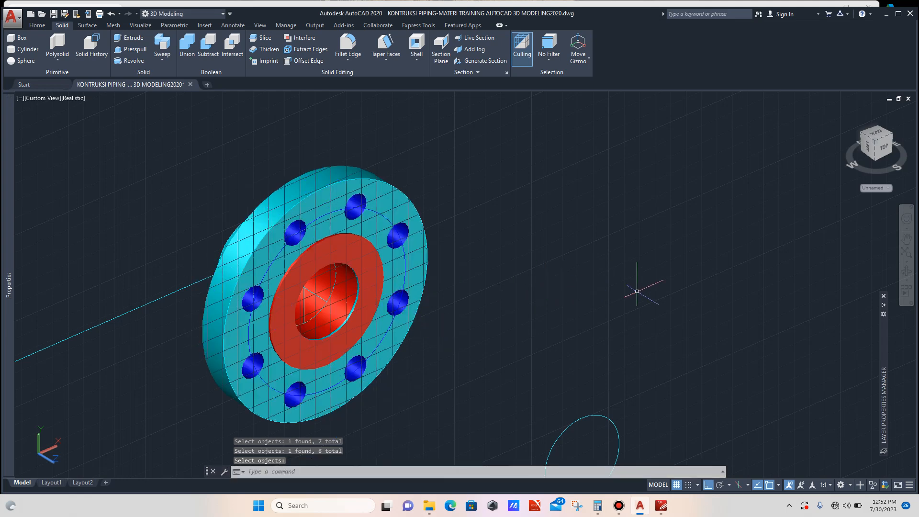
- Reset the UCS to World
{"action": "key", "text": "Escape"}
{"action": "left_click", "coordinate": [36, 24]}
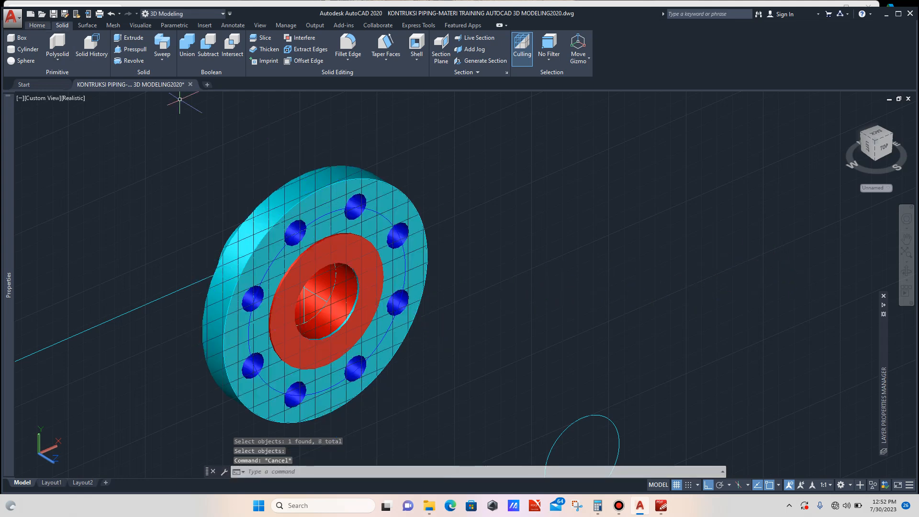
{"action": "left_click", "coordinate": [409, 61]}
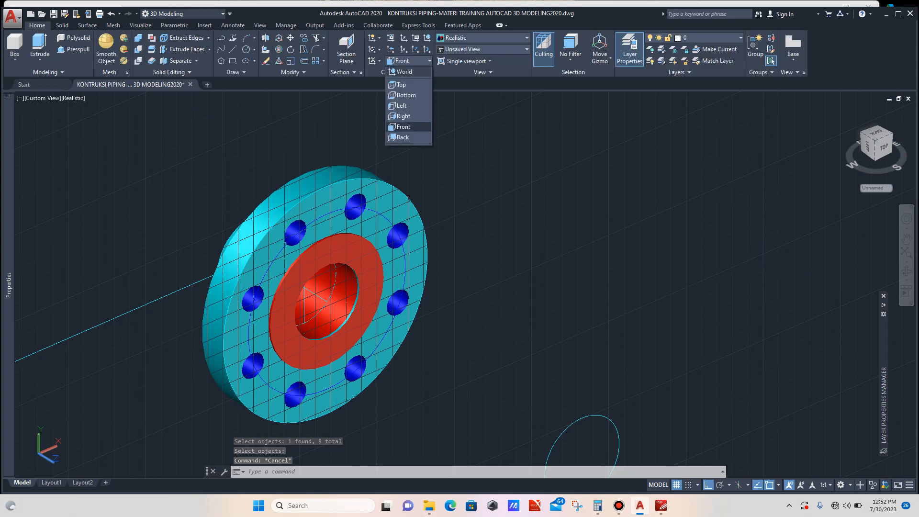
{"action": "left_click", "coordinate": [405, 71]}
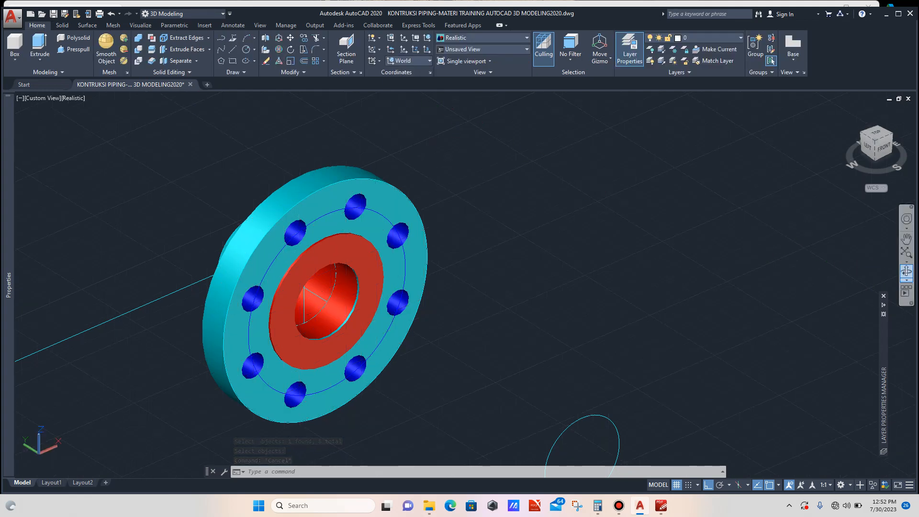
- Union the flange with its red raised-face ring into a single solid
{"action": "left_click", "coordinate": [907, 271]}
{"action": "left_click_drag", "start_coordinate": [622, 306], "coordinate": [402, 254]}
{"action": "left_click_drag", "start_coordinate": [291, 270], "coordinate": [324, 296]}
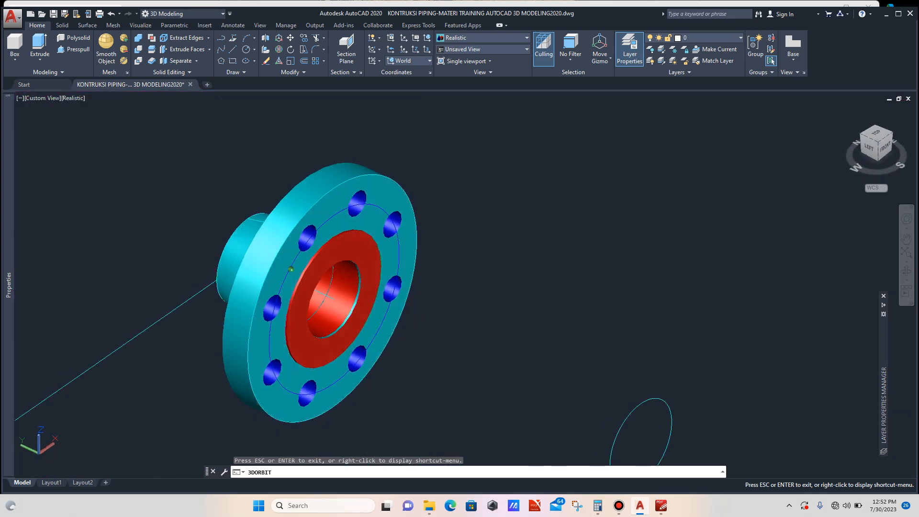
{"action": "scroll", "coordinate": [751, 290], "scroll_direction": "down", "scroll_amount": 1}
{"action": "key", "text": "Escape"}
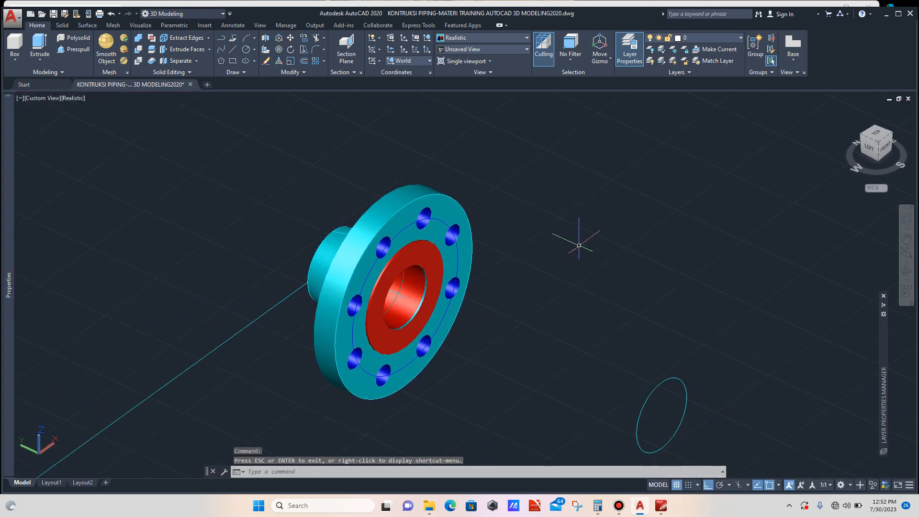
{"action": "left_click", "coordinate": [62, 24]}
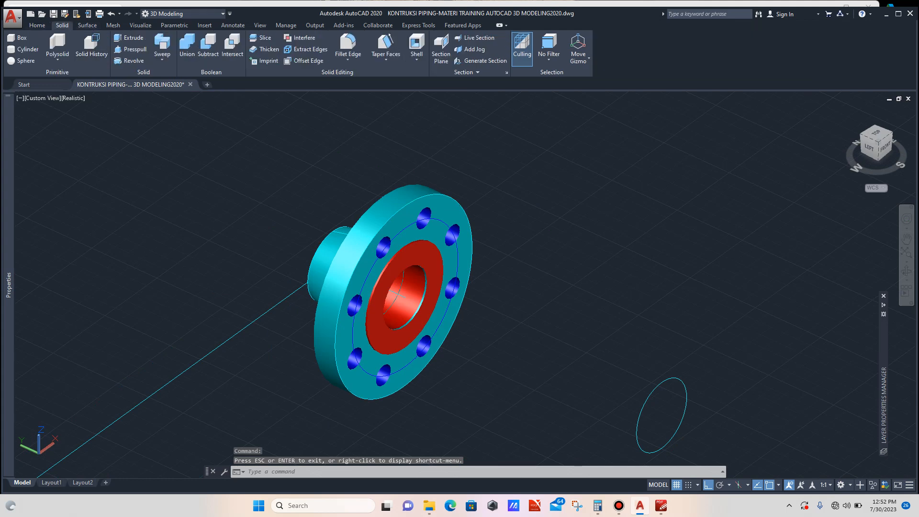
{"action": "left_click", "coordinate": [187, 48]}
{"action": "scroll", "coordinate": [369, 231], "scroll_direction": "up", "scroll_amount": 2}
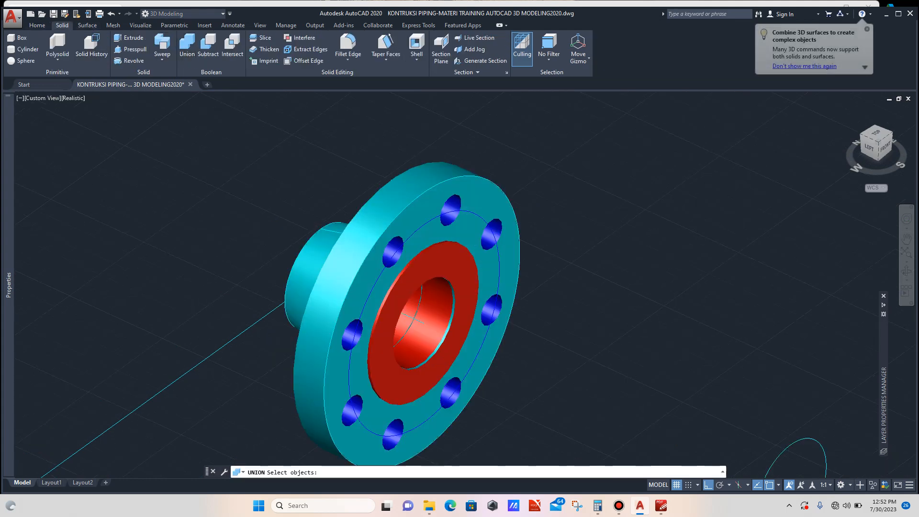
{"action": "left_click", "coordinate": [364, 230]}
{"action": "scroll", "coordinate": [415, 261], "scroll_direction": "up", "scroll_amount": 2}
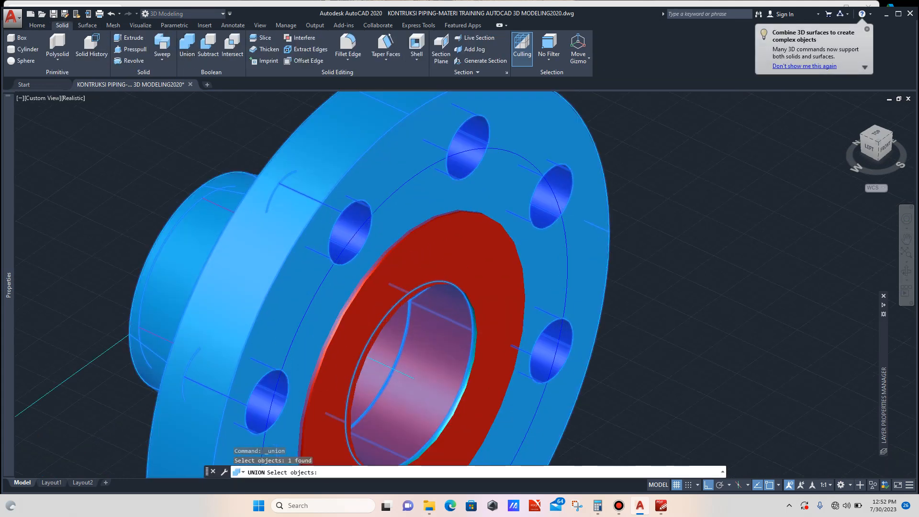
{"action": "left_click", "coordinate": [451, 258]}
{"action": "scroll", "coordinate": [447, 255], "scroll_direction": "down", "scroll_amount": 2}
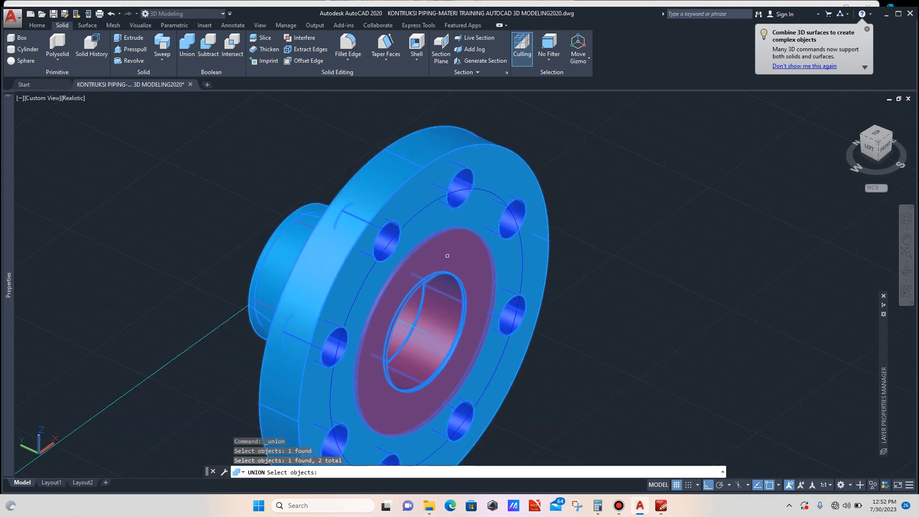
{"action": "key", "text": "Return"}
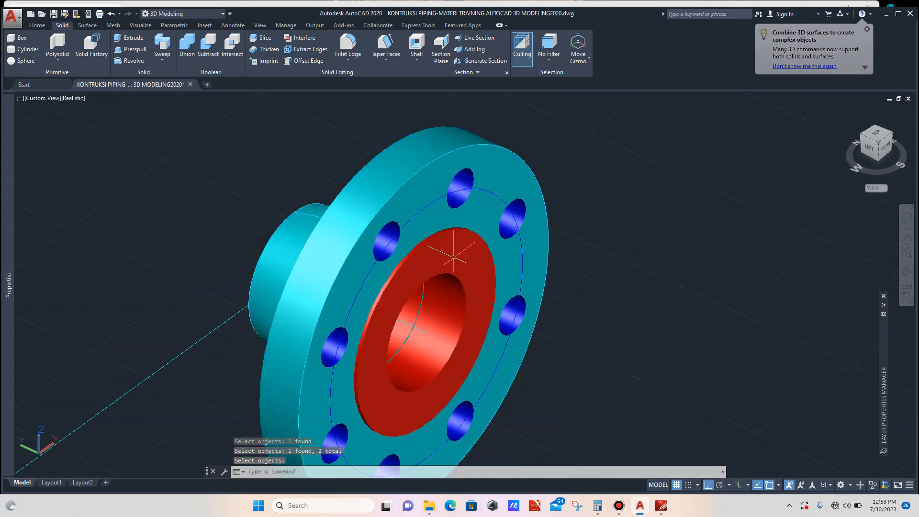
- Move the flange onto the end of the nozzle pipe on the shell, snapping the flange's back point to the pipe end
{"action": "scroll", "coordinate": [458, 244], "scroll_direction": "down", "scroll_amount": 6}
{"action": "scroll", "coordinate": [438, 247], "scroll_direction": "up", "scroll_amount": 3}
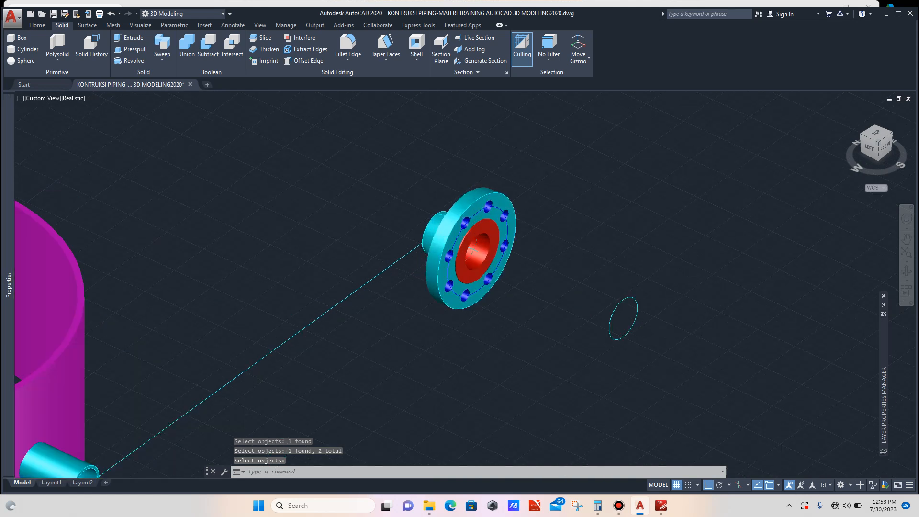
{"action": "left_click", "coordinate": [451, 222]}
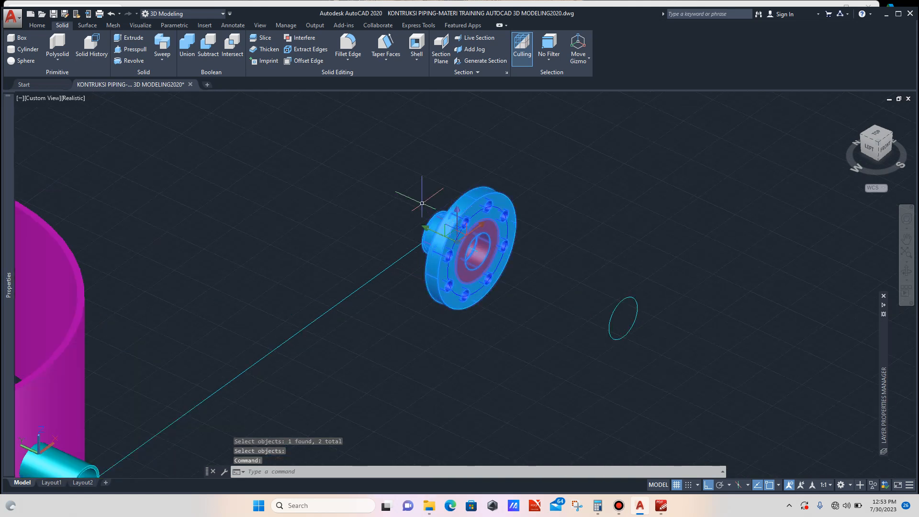
{"action": "type", "text": "m"}
{"action": "key", "text": "Return"}
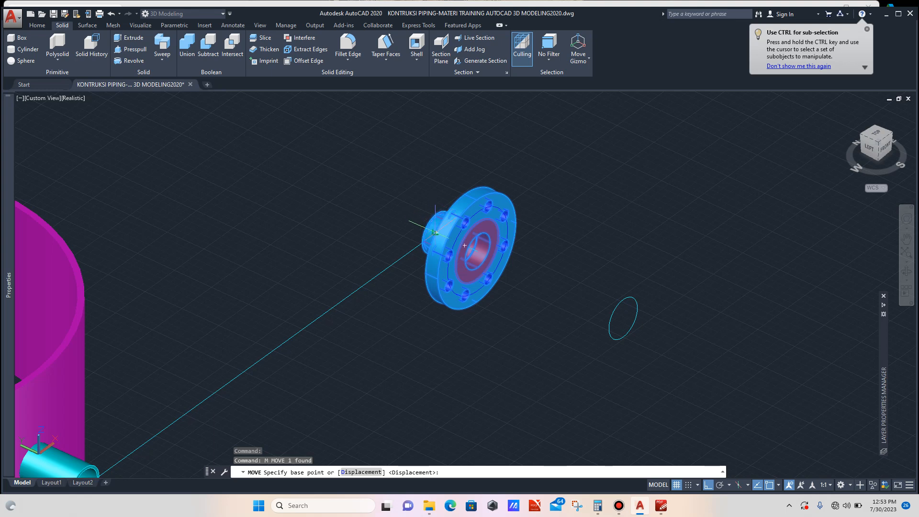
{"action": "scroll", "coordinate": [433, 231], "scroll_direction": "up", "scroll_amount": 3}
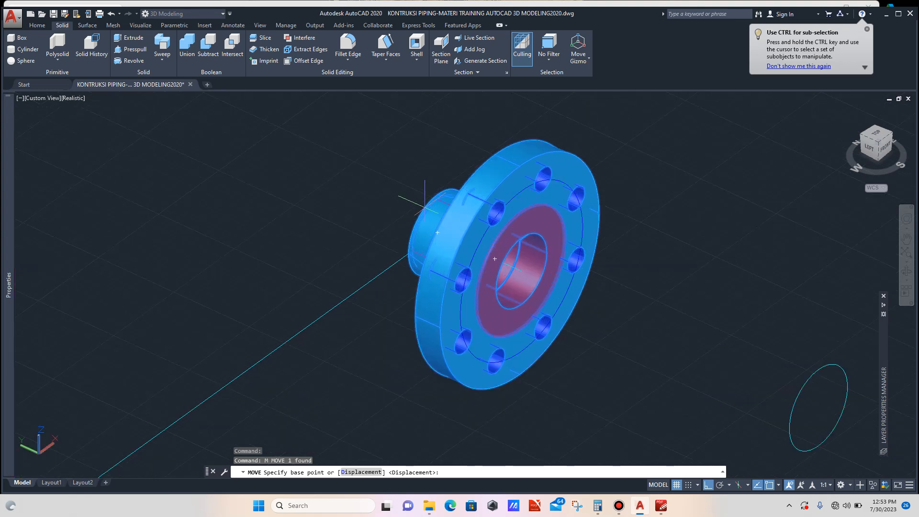
{"action": "left_click", "coordinate": [437, 232]}
{"action": "scroll", "coordinate": [431, 247], "scroll_direction": "down", "scroll_amount": 5}
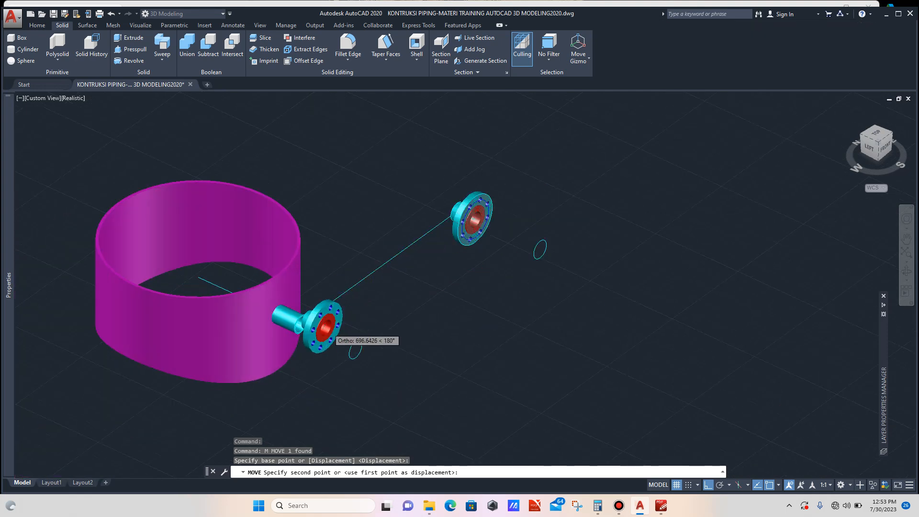
{"action": "scroll", "coordinate": [307, 324], "scroll_direction": "up", "scroll_amount": 6}
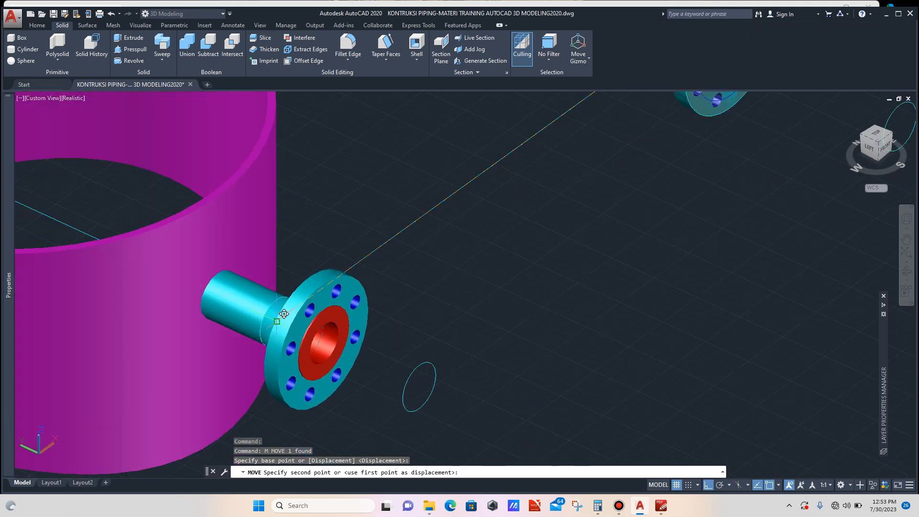
{"action": "left_click", "coordinate": [284, 314]}
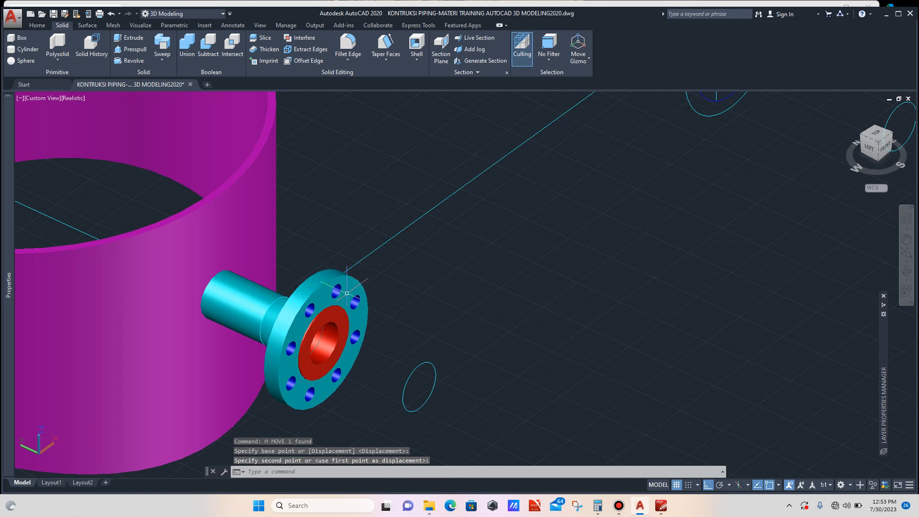
{"action": "key", "text": "Escape"}
{"action": "scroll", "coordinate": [451, 261], "scroll_direction": "down", "scroll_amount": 5}
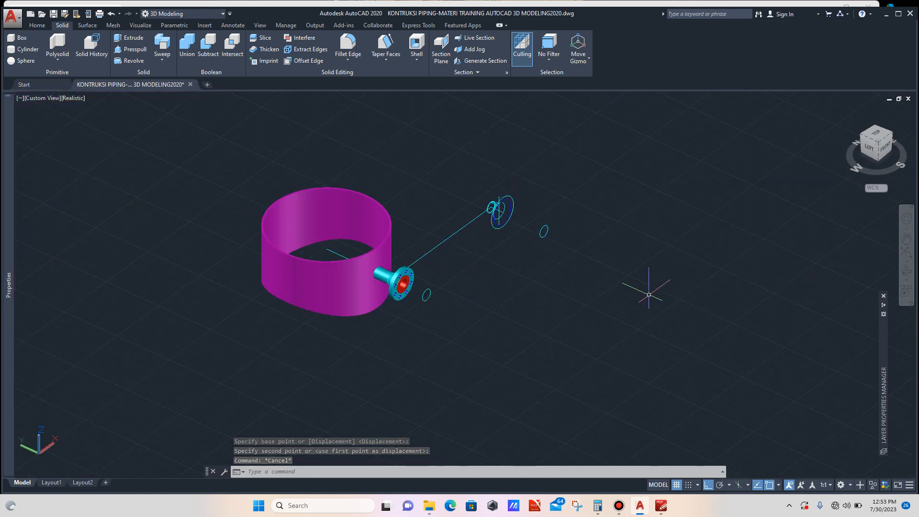
- Copy the flanged nozzle pipe from the loose nozzle shell onto the exchanger's middle nozzle, snapping to the nozzle's bottom midpoint
{"action": "left_click", "coordinate": [906, 272]}
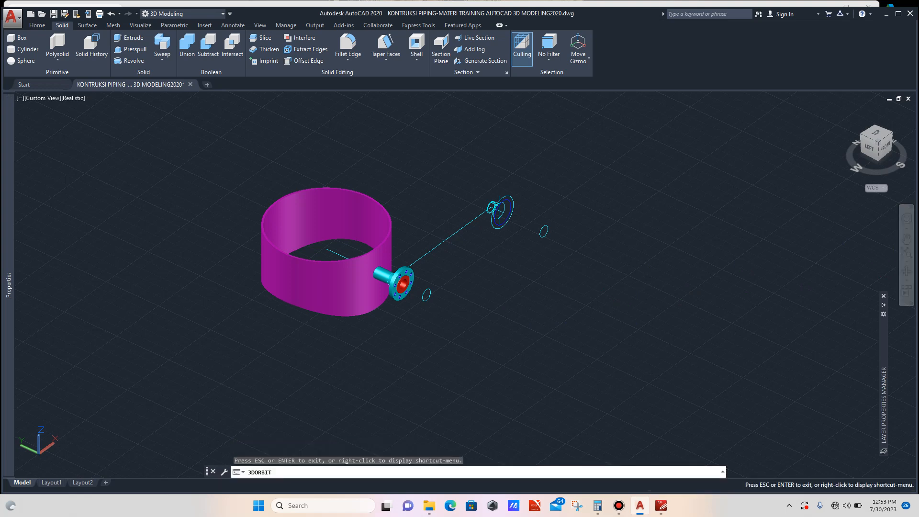
{"action": "left_click_drag", "start_coordinate": [564, 287], "coordinate": [455, 252]}
{"action": "left_click_drag", "start_coordinate": [335, 168], "coordinate": [428, 196]}
{"action": "scroll", "coordinate": [441, 191], "scroll_direction": "down", "scroll_amount": 5}
{"action": "key", "text": "Escape"}
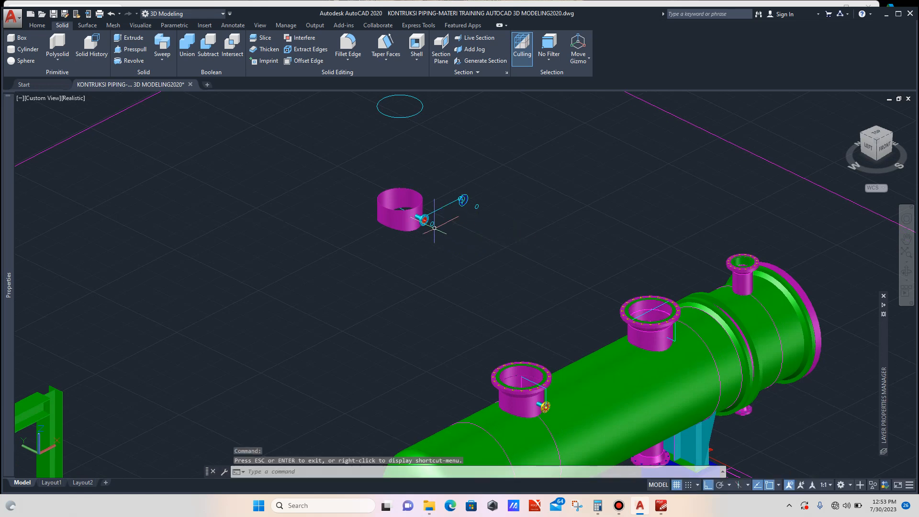
{"action": "scroll", "coordinate": [426, 220], "scroll_direction": "up", "scroll_amount": 3}
{"action": "scroll", "coordinate": [425, 220], "scroll_direction": "up", "scroll_amount": 6}
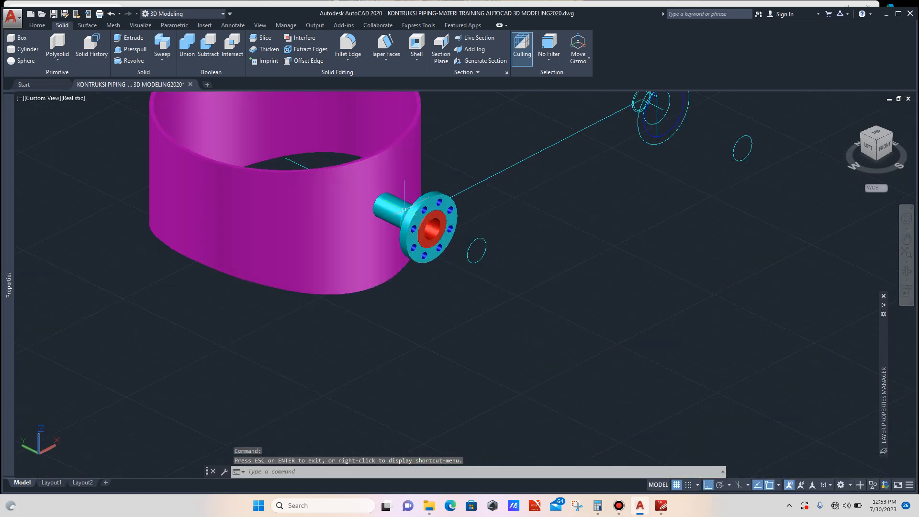
{"action": "left_click", "coordinate": [397, 201]}
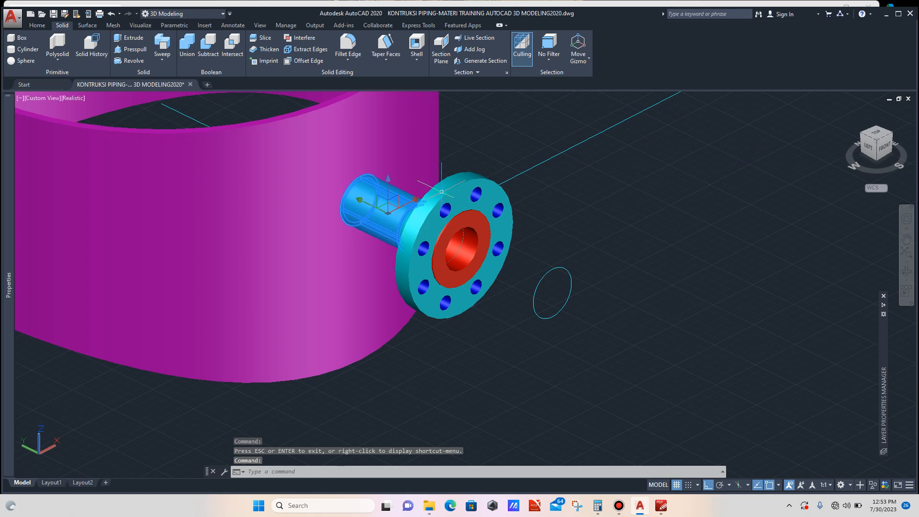
{"action": "left_click", "coordinate": [441, 192]}
{"action": "scroll", "coordinate": [390, 213], "scroll_direction": "down", "scroll_amount": 5}
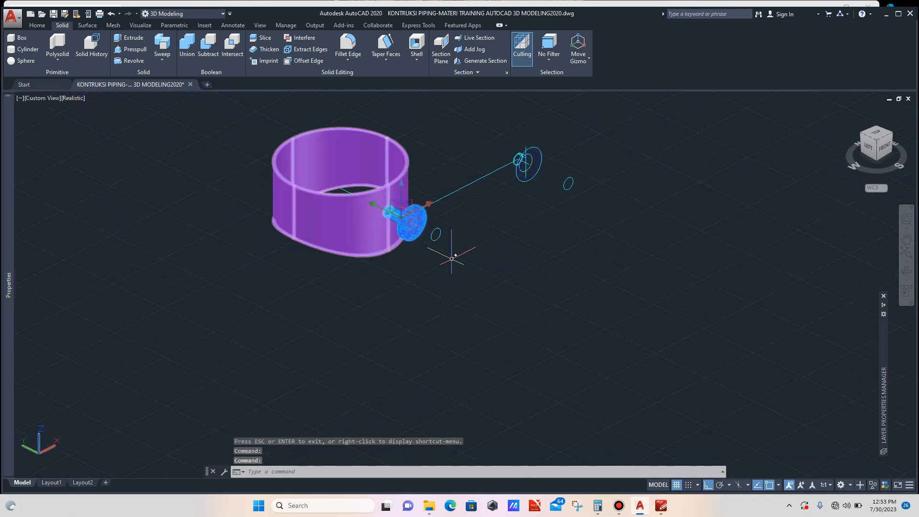
{"action": "scroll", "coordinate": [452, 258], "scroll_direction": "down", "scroll_amount": 2}
{"action": "type", "text": "Co"}
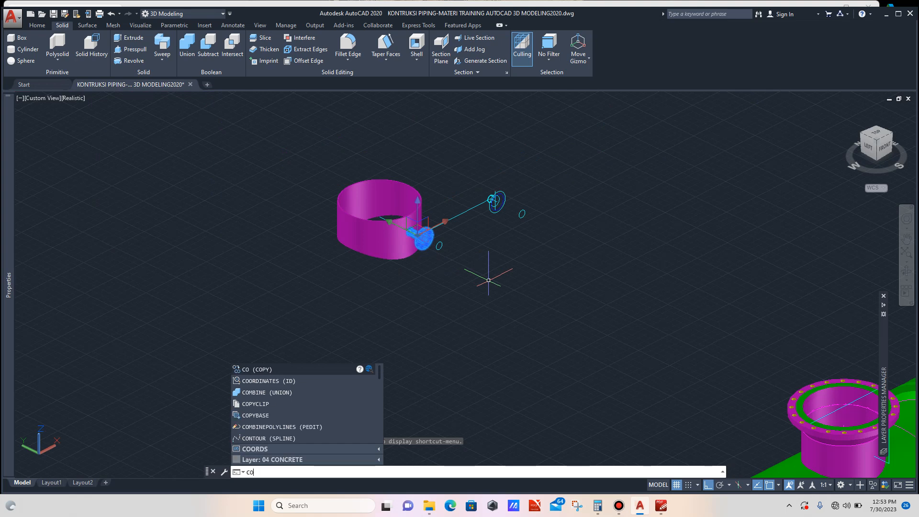
{"action": "key", "text": "Return"}
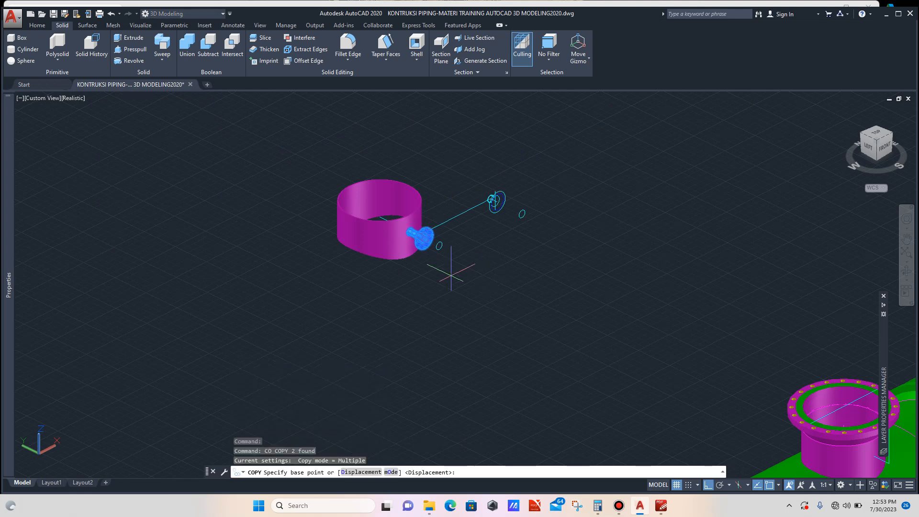
{"action": "scroll", "coordinate": [425, 263], "scroll_direction": "up", "scroll_amount": 1}
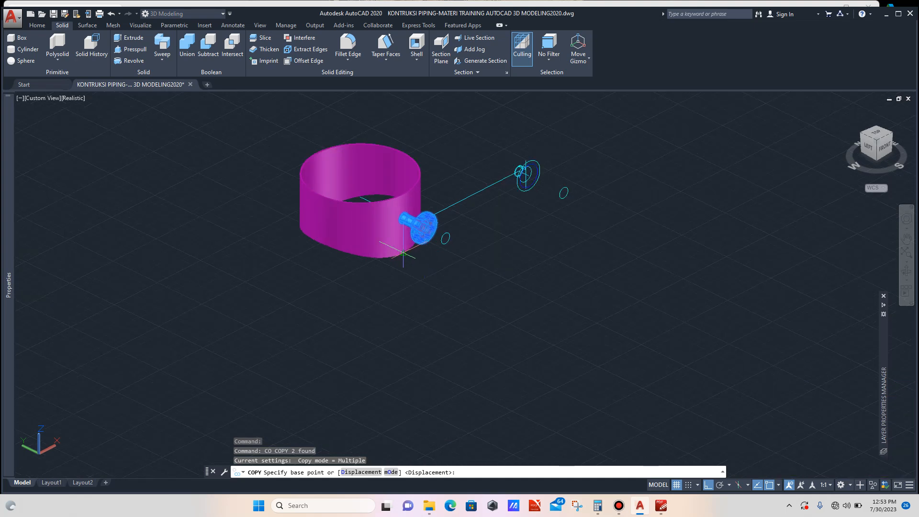
{"action": "scroll", "coordinate": [405, 253], "scroll_direction": "up", "scroll_amount": 1}
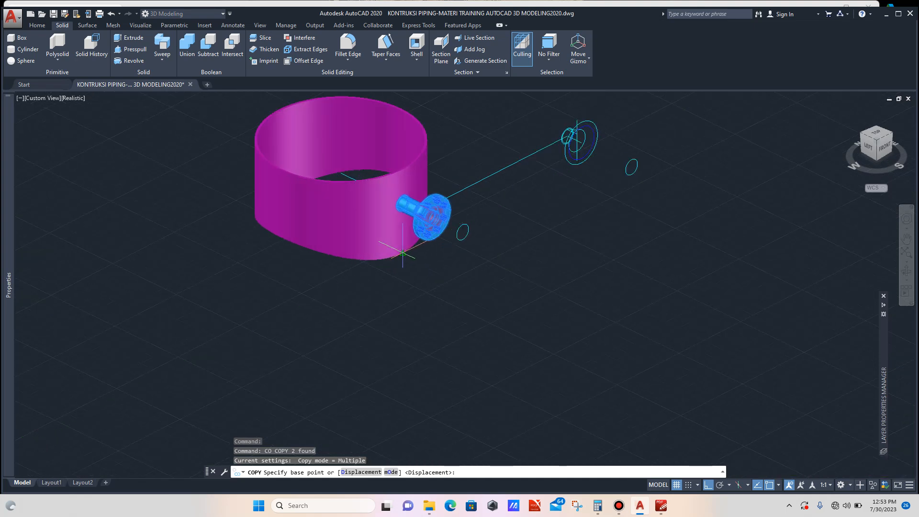
{"action": "left_click", "coordinate": [432, 218]}
{"action": "scroll", "coordinate": [417, 245], "scroll_direction": "down", "scroll_amount": 3}
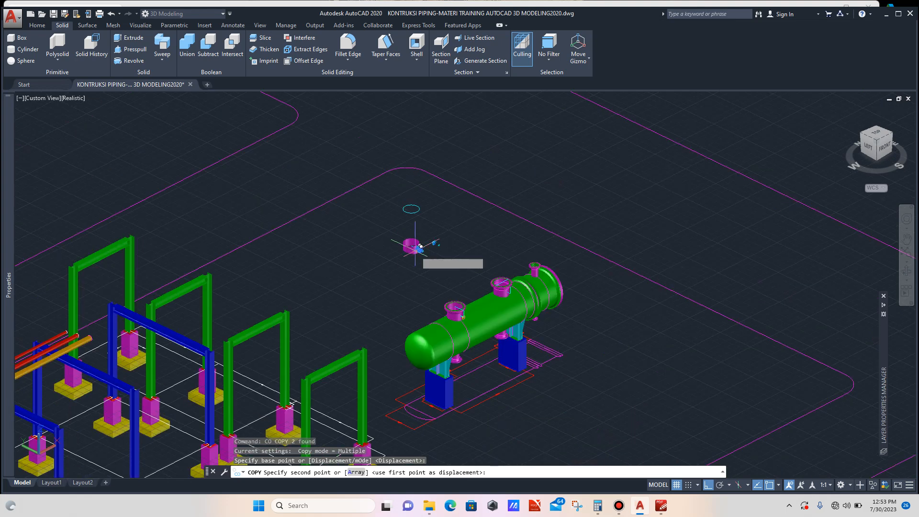
{"action": "scroll", "coordinate": [500, 278], "scroll_direction": "up", "scroll_amount": 4}
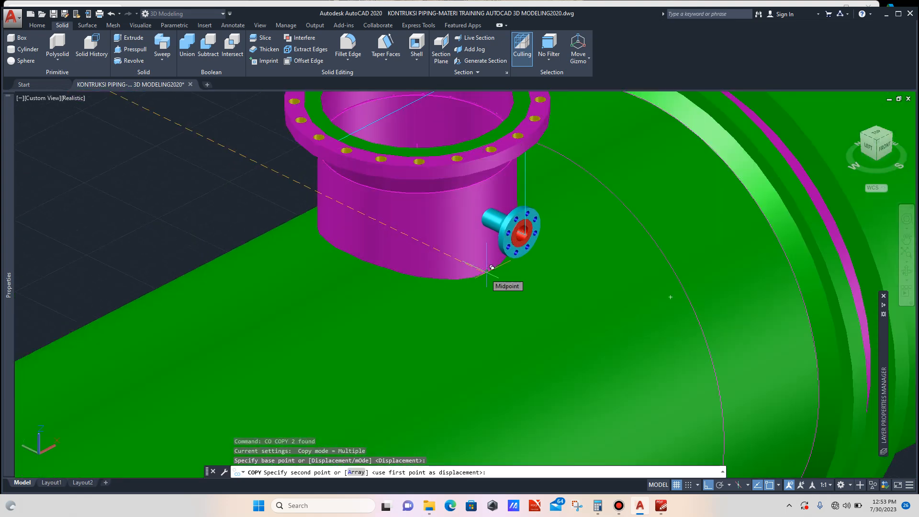
{"action": "left_click", "coordinate": [492, 268]}
{"action": "key", "text": "Escape"}
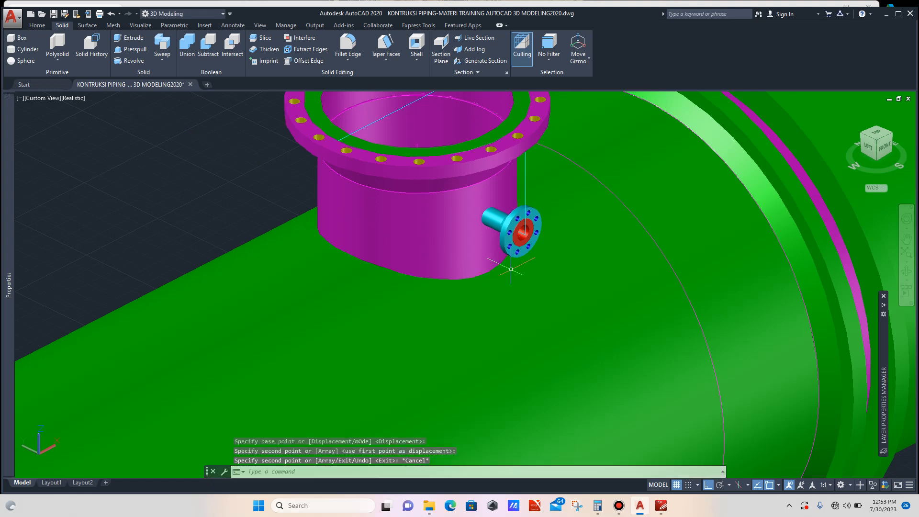
- Move the plain nozzle shell up off the exchanger's middle nozzle, clear of the shell
{"action": "scroll", "coordinate": [507, 274], "scroll_direction": "down", "scroll_amount": 5}
{"action": "scroll", "coordinate": [506, 274], "scroll_direction": "down", "scroll_amount": 3}
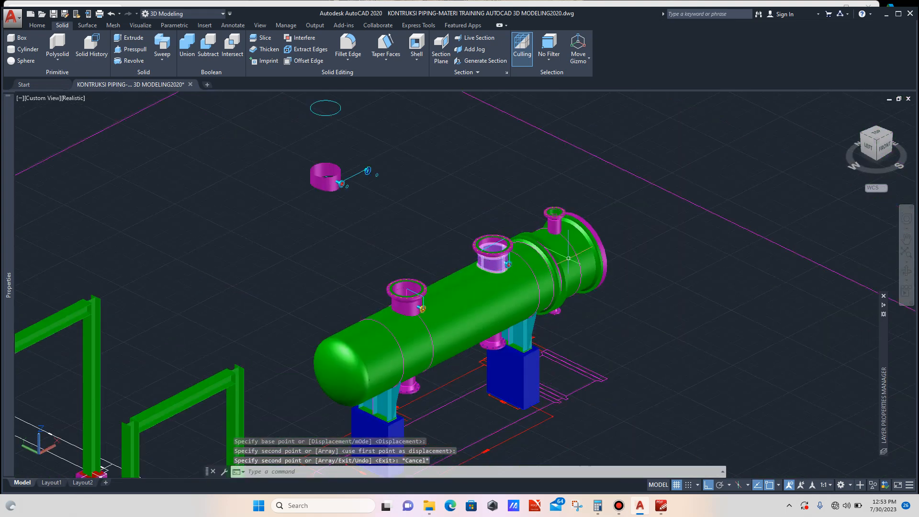
{"action": "scroll", "coordinate": [334, 180], "scroll_direction": "up", "scroll_amount": 2}
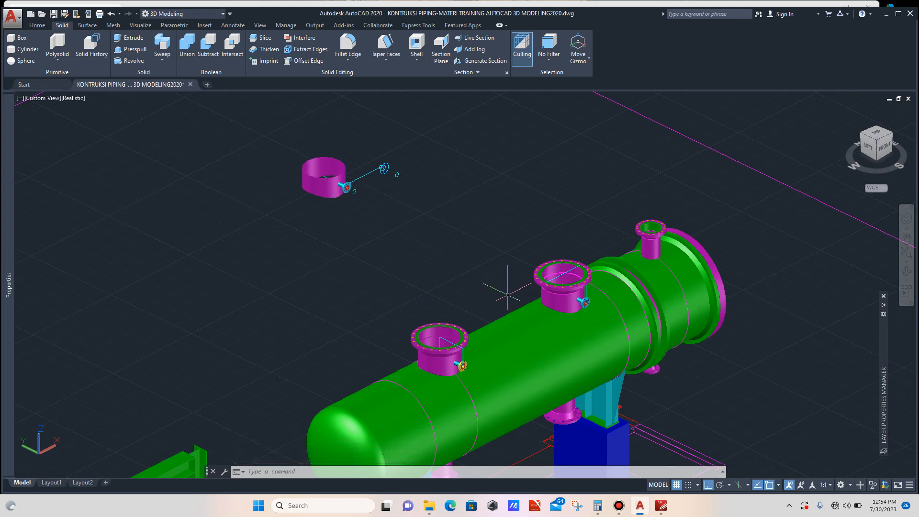
{"action": "scroll", "coordinate": [540, 304], "scroll_direction": "up", "scroll_amount": 3}
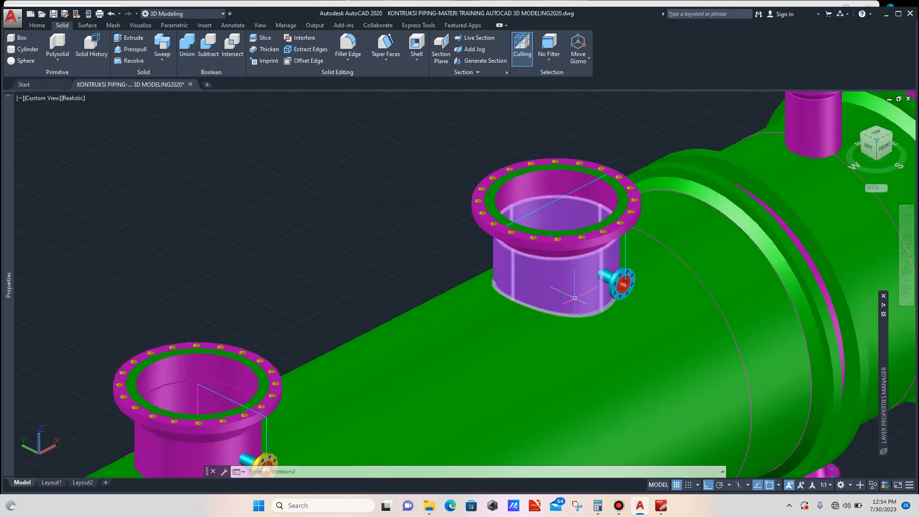
{"action": "scroll", "coordinate": [527, 280], "scroll_direction": "down", "scroll_amount": 4}
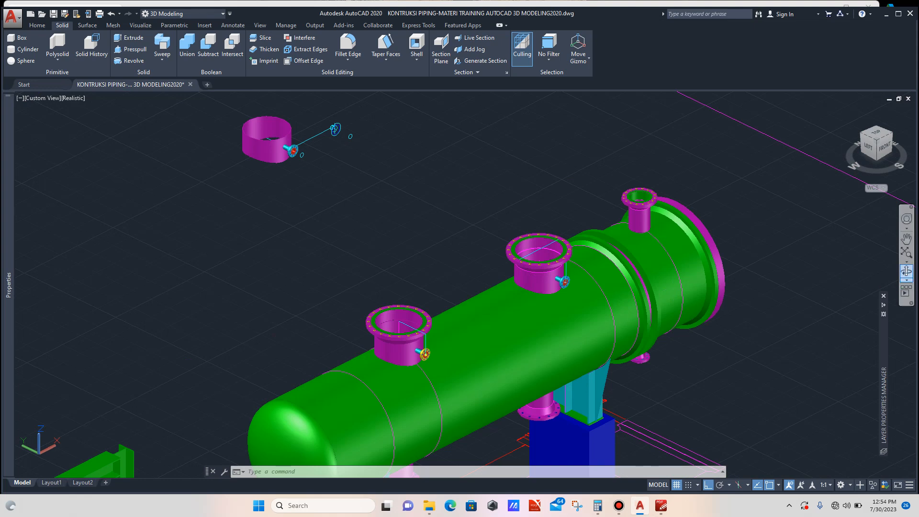
{"action": "left_click", "coordinate": [907, 271]}
{"action": "left_click_drag", "start_coordinate": [483, 297], "coordinate": [457, 284]}
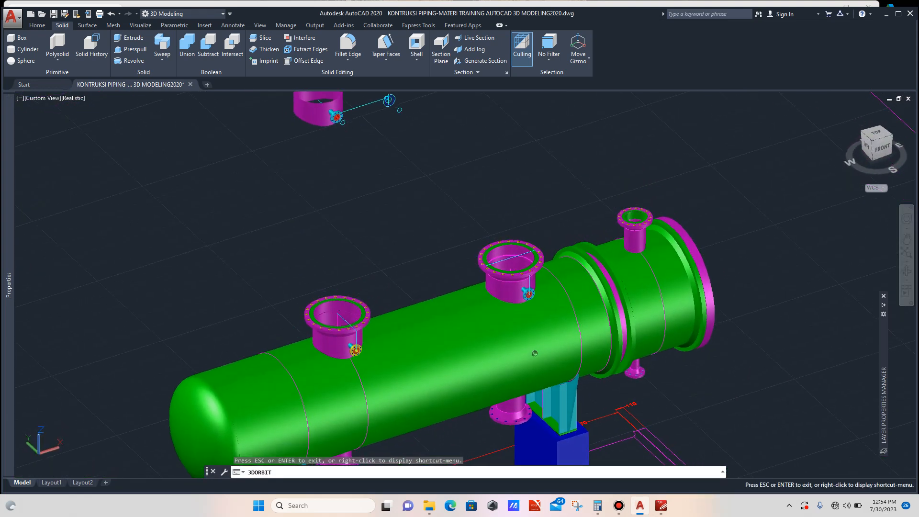
{"action": "key", "text": "Escape"}
{"action": "scroll", "coordinate": [493, 285], "scroll_direction": "up", "scroll_amount": 2}
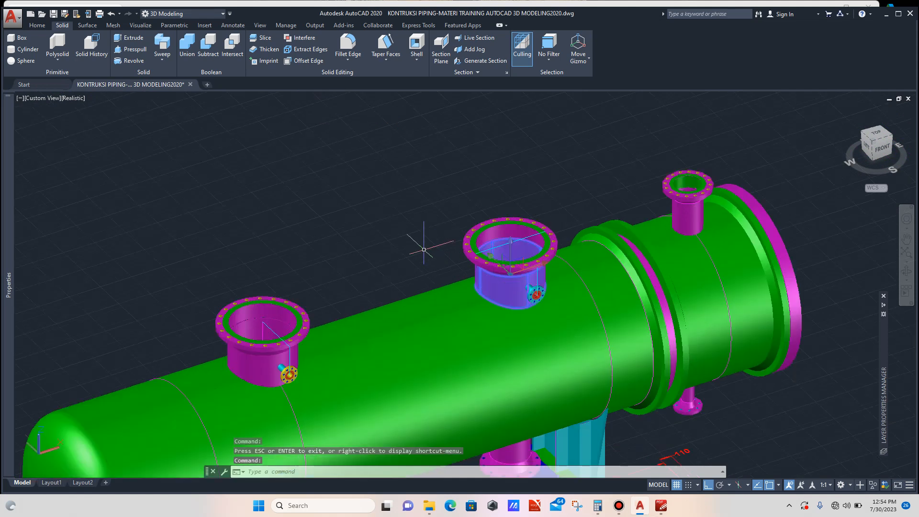
{"action": "type", "text": "m"}
{"action": "key", "text": "Return"}
{"action": "scroll", "coordinate": [421, 270], "scroll_direction": "down", "scroll_amount": 3}
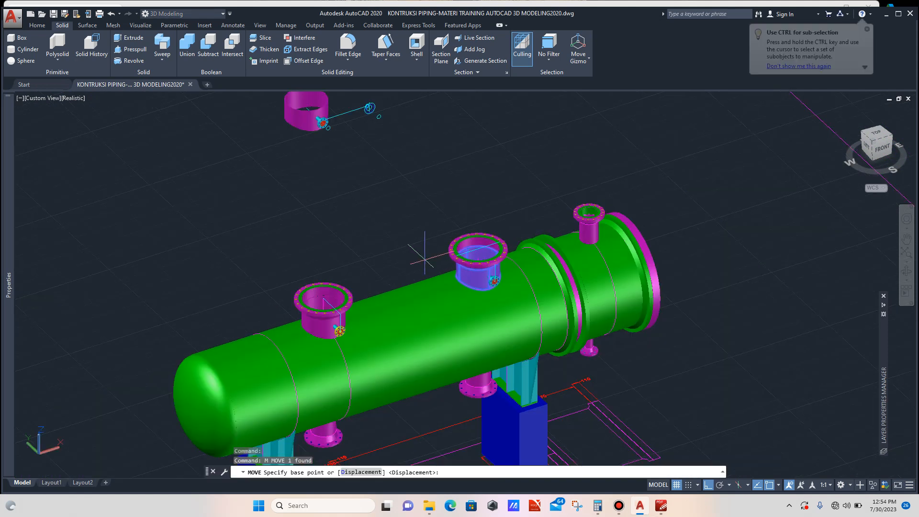
{"action": "left_click", "coordinate": [424, 261]}
{"action": "key", "text": "Escape"}
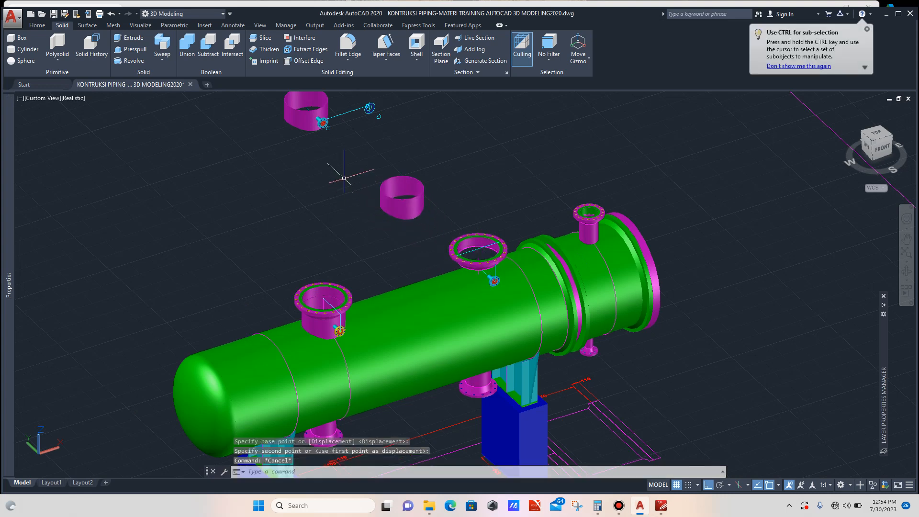
- Move the loose nozzle shell away from its flanged pipe and undo that move
{"action": "scroll", "coordinate": [314, 129], "scroll_direction": "up", "scroll_amount": 5}
{"action": "left_click", "coordinate": [309, 120]}
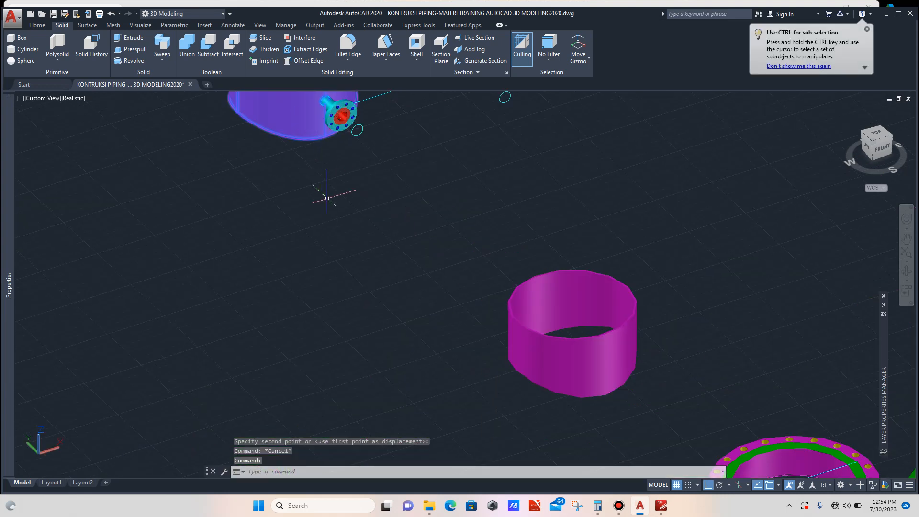
{"action": "scroll", "coordinate": [328, 204], "scroll_direction": "down", "scroll_amount": 2}
{"action": "type", "text": "m"}
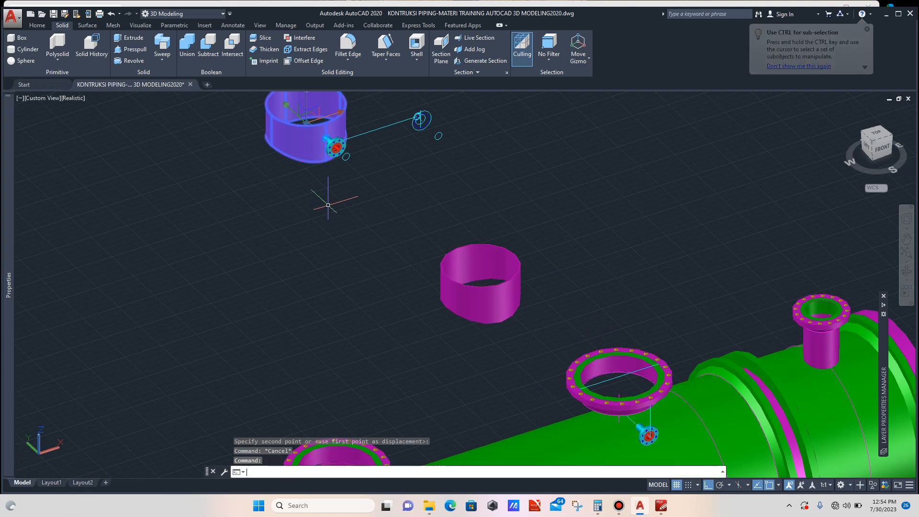
{"action": "key", "text": "Return"}
{"action": "left_click", "coordinate": [333, 209]}
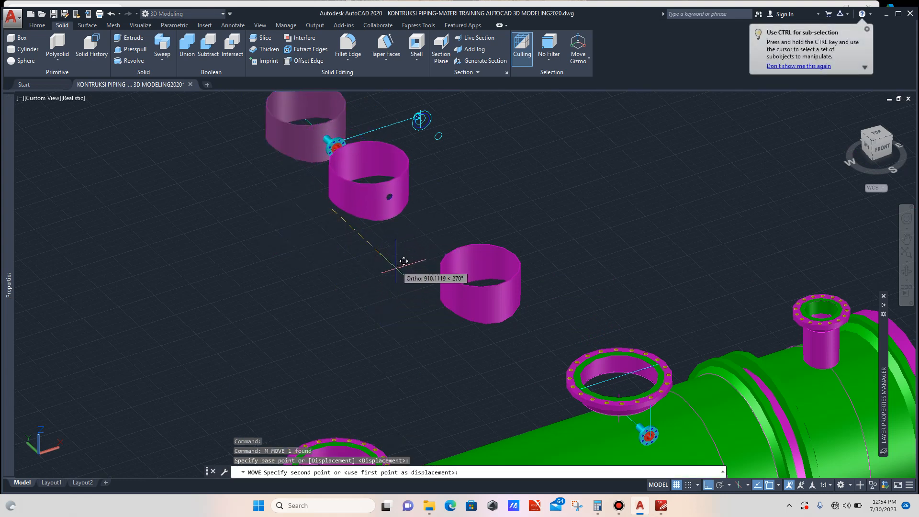
{"action": "key", "text": "Escape"}
{"action": "scroll", "coordinate": [395, 240], "scroll_direction": "up", "scroll_amount": 2}
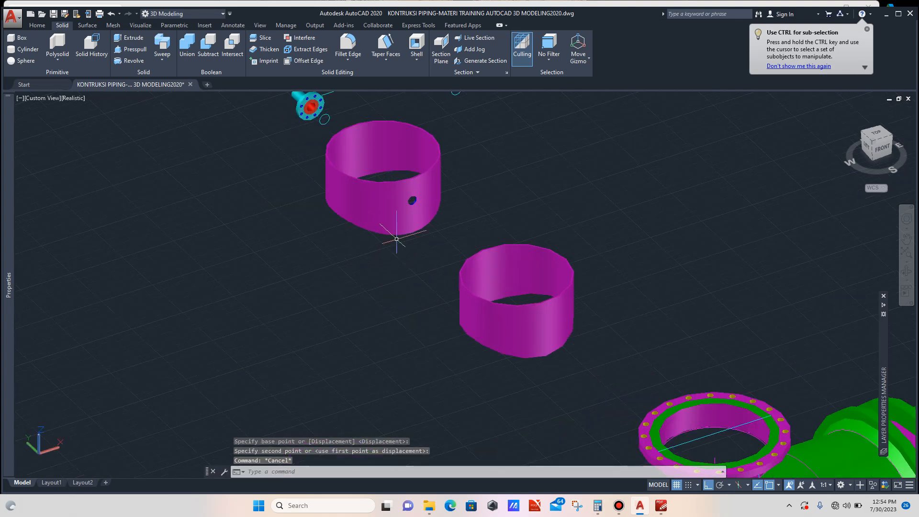
{"action": "left_click", "coordinate": [402, 225]}
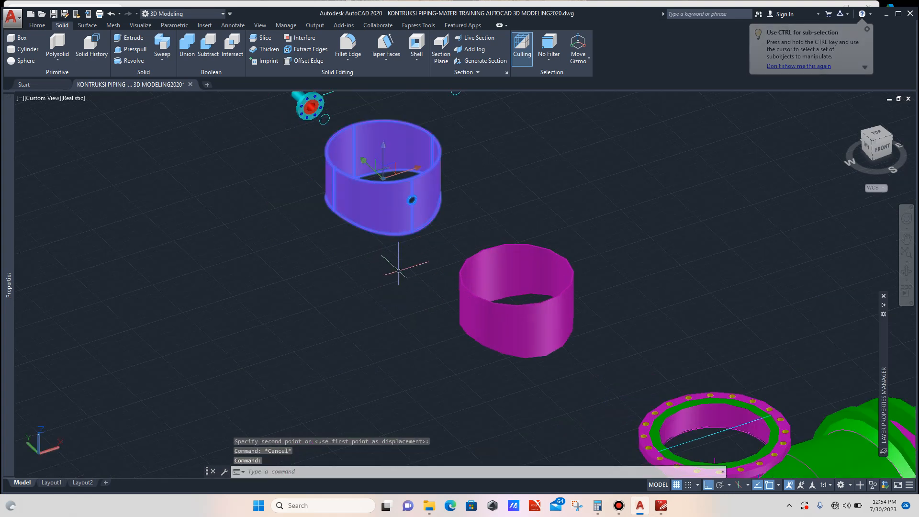
{"action": "scroll", "coordinate": [381, 267], "scroll_direction": "down", "scroll_amount": 3}
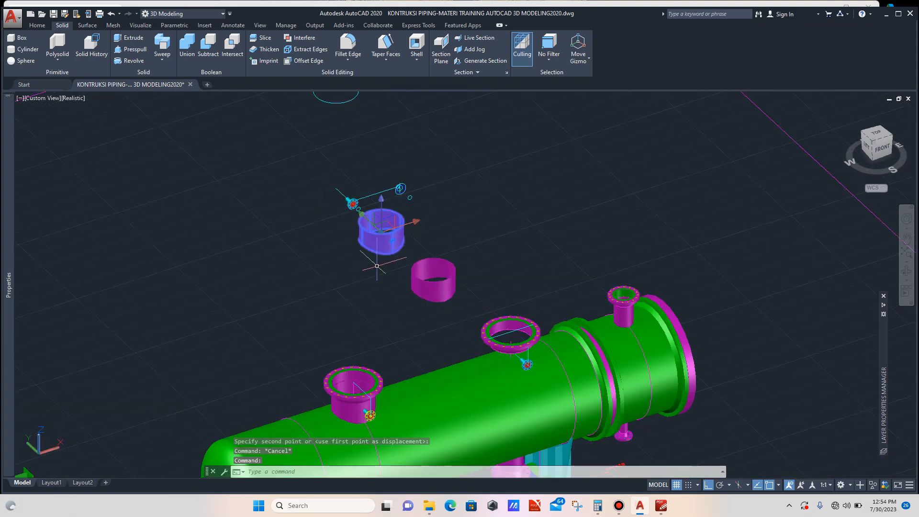
{"action": "key", "text": "Escape"}
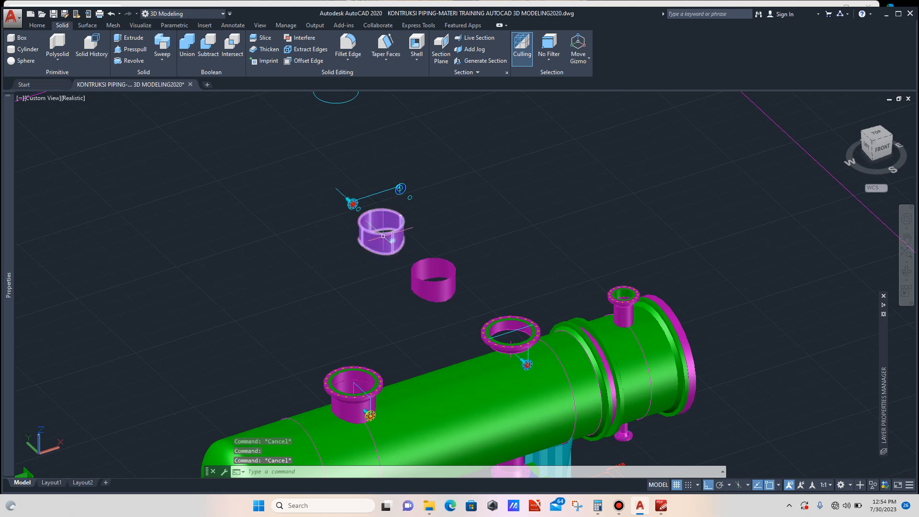
{"action": "scroll", "coordinate": [394, 279], "scroll_direction": "up", "scroll_amount": 3}
{"action": "key", "text": "ctrl+z"}
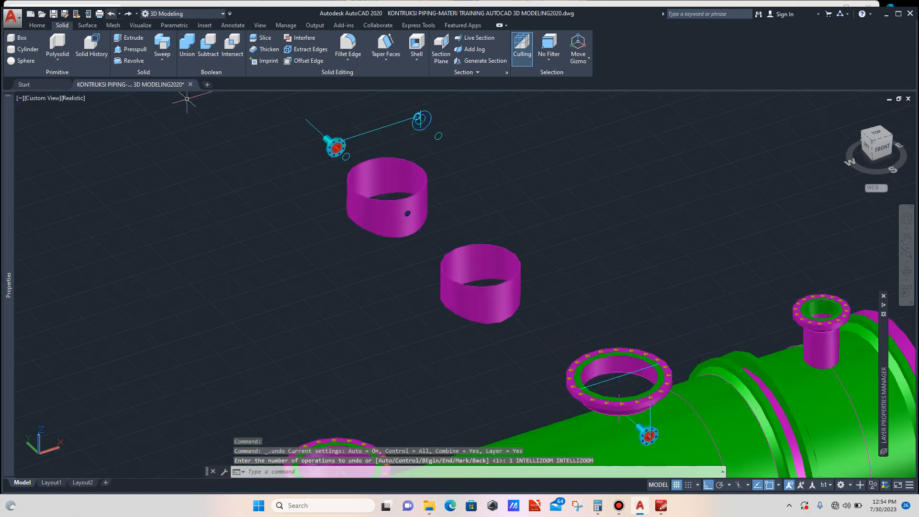
{"action": "scroll", "coordinate": [318, 152], "scroll_direction": "up", "scroll_amount": 3}
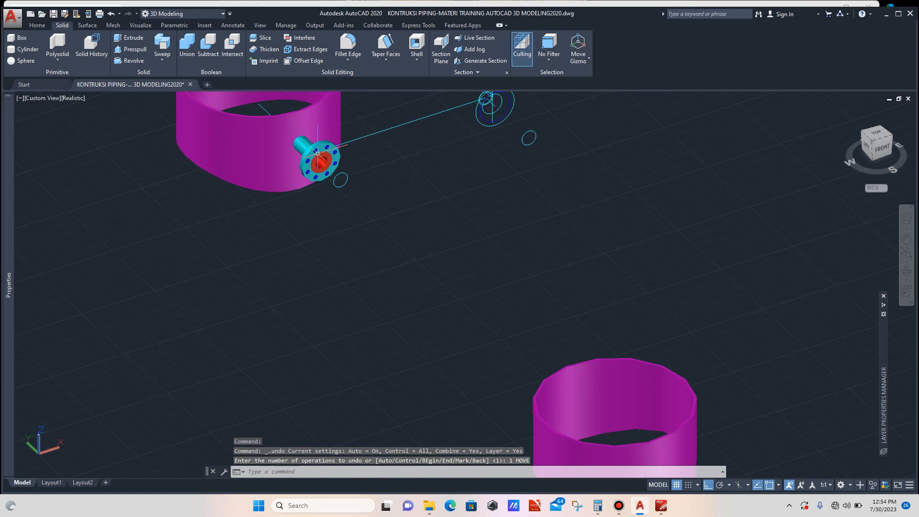
- Copy the loose nozzle shell with its pipe hole onto the middle nozzle, matching the flange's top quadrant points
{"action": "left_click", "coordinate": [281, 160]}
{"action": "type", "text": "c"}
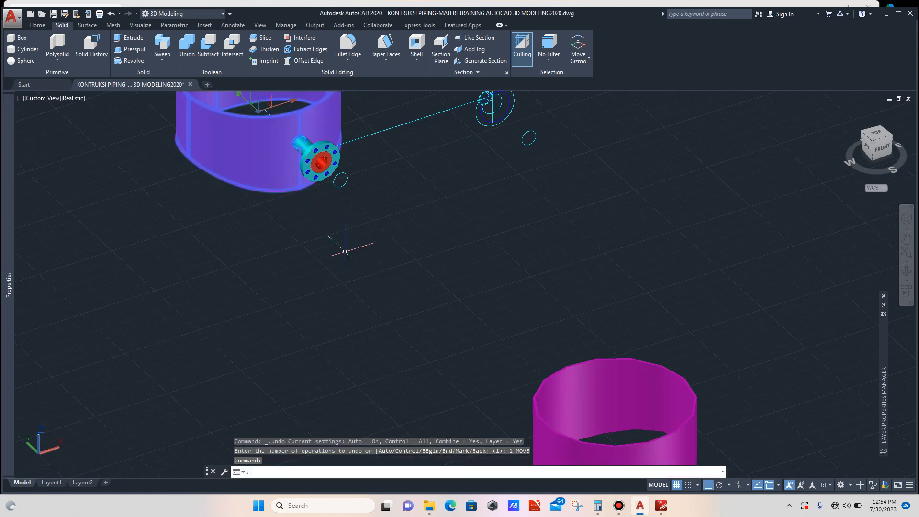
{"action": "type", "text": "o"}
{"action": "key", "text": "Return"}
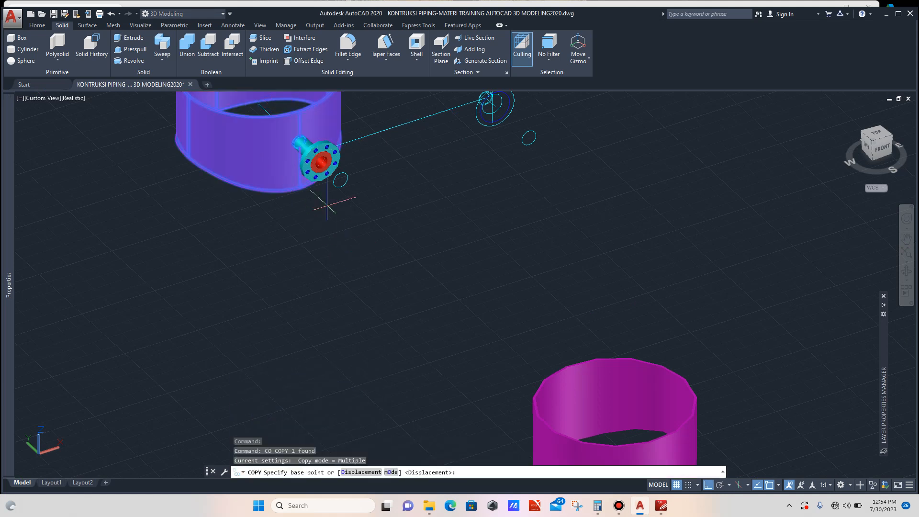
{"action": "scroll", "coordinate": [317, 120], "scroll_direction": "up", "scroll_amount": 7}
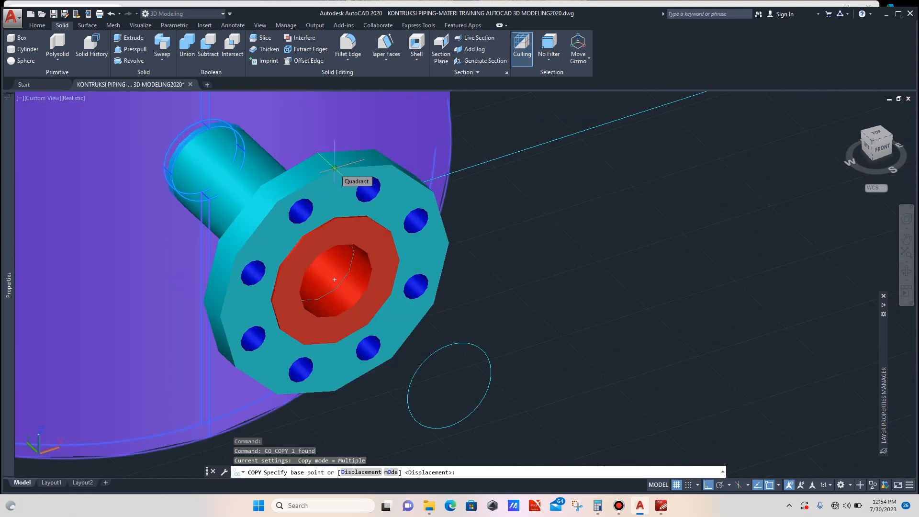
{"action": "left_click", "coordinate": [340, 164]}
{"action": "scroll", "coordinate": [340, 164], "scroll_direction": "down", "scroll_amount": 8}
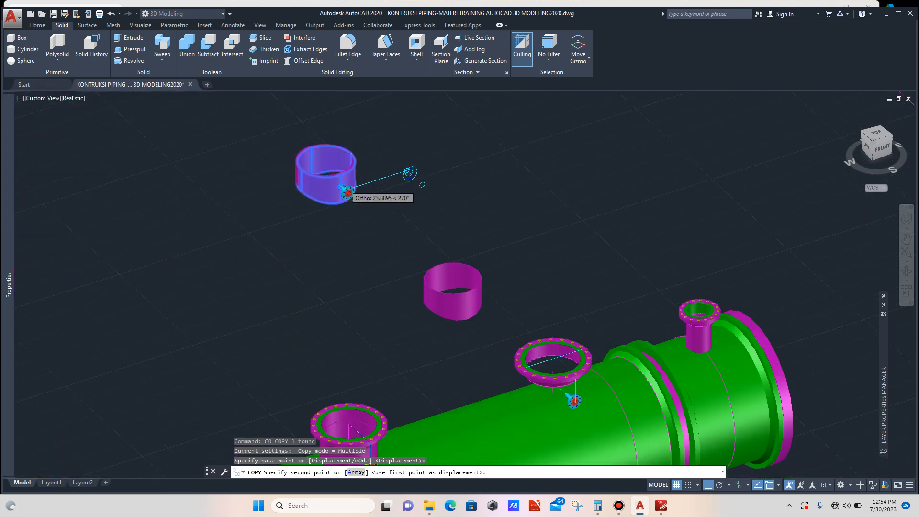
{"action": "scroll", "coordinate": [434, 269], "scroll_direction": "up", "scroll_amount": 10}
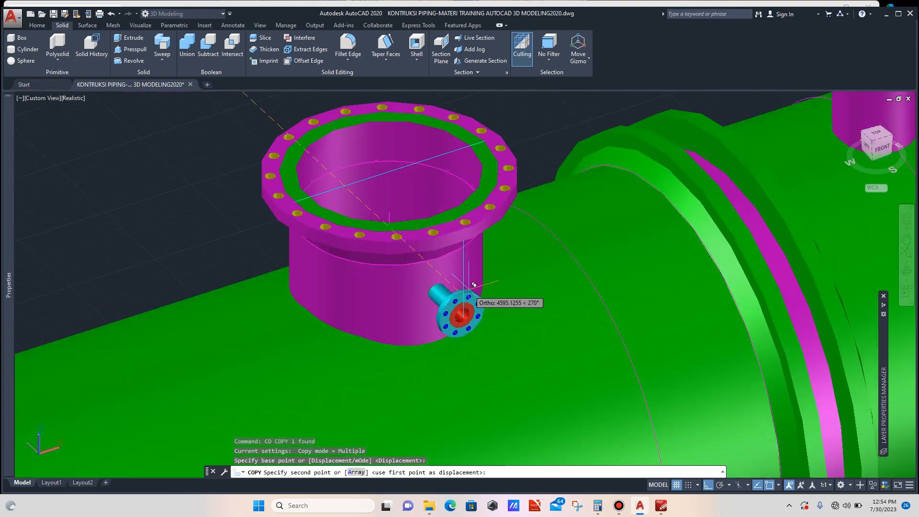
{"action": "scroll", "coordinate": [445, 294], "scroll_direction": "up", "scroll_amount": 3}
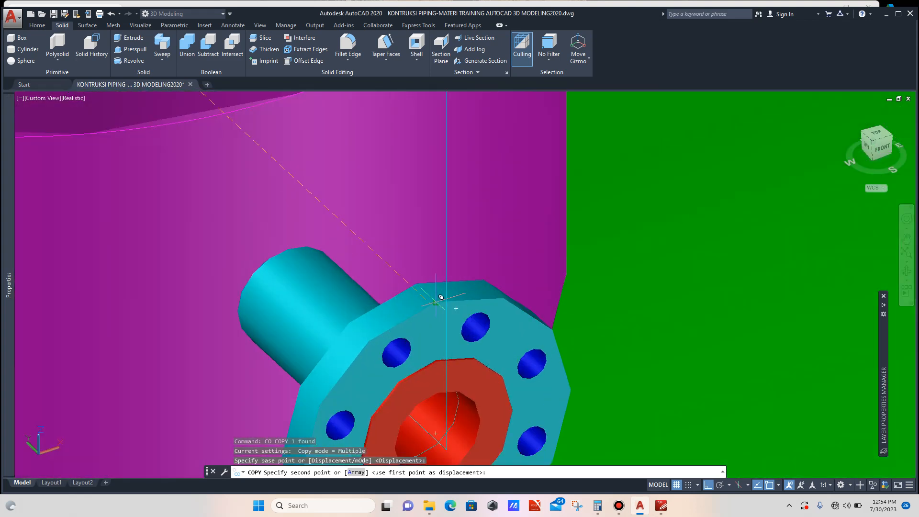
{"action": "left_click", "coordinate": [441, 297]}
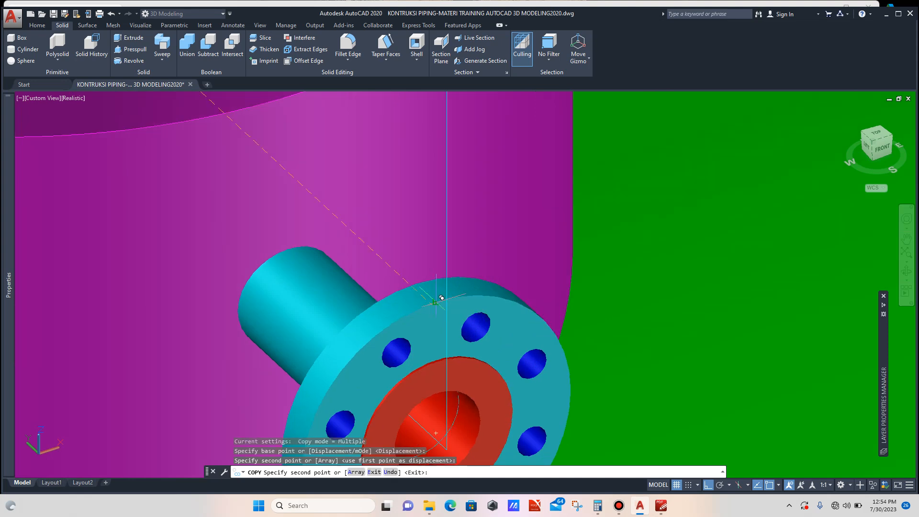
{"action": "key", "text": "Escape"}
{"action": "scroll", "coordinate": [580, 265], "scroll_direction": "down", "scroll_amount": 10}
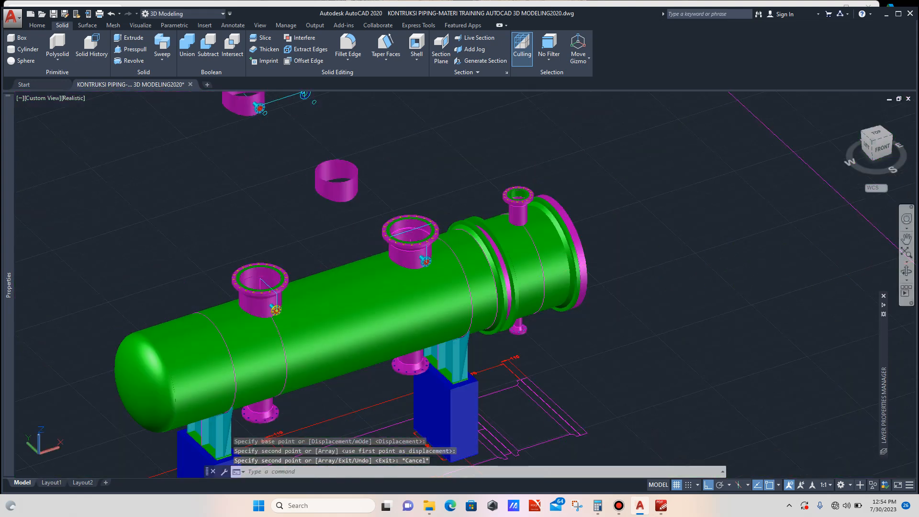
{"action": "left_click", "coordinate": [906, 272]}
{"action": "left_click_drag", "start_coordinate": [311, 356], "coordinate": [447, 357]}
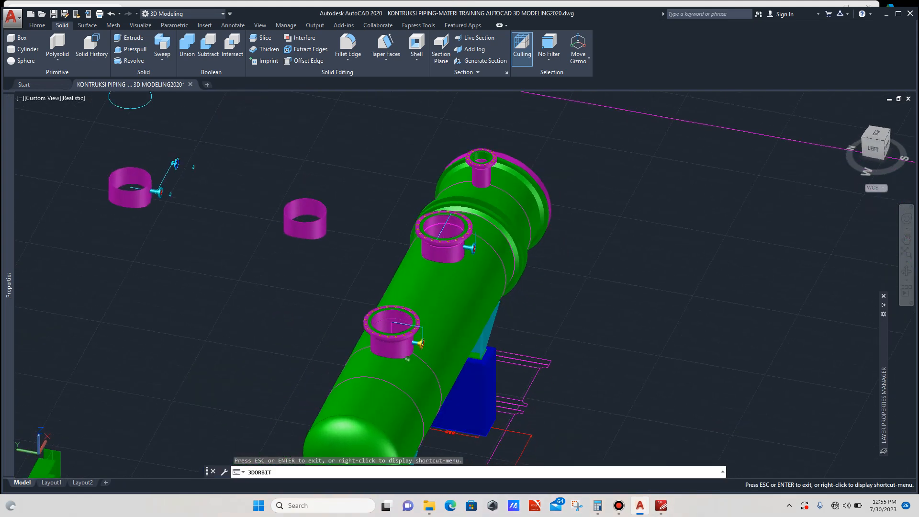
{"action": "scroll", "coordinate": [665, 261], "scroll_direction": "down", "scroll_amount": 4}
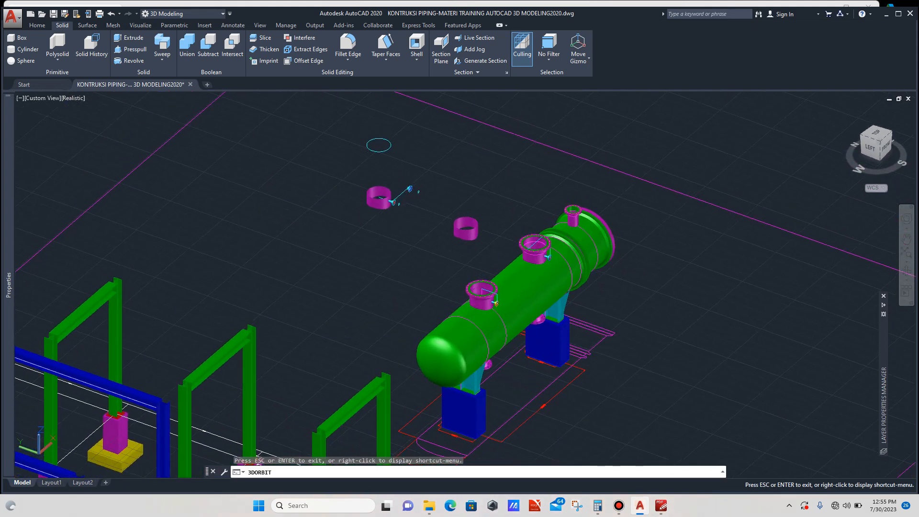
{"action": "scroll", "coordinate": [389, 210], "scroll_direction": "up", "scroll_amount": 2}
{"action": "key", "text": "Escape"}
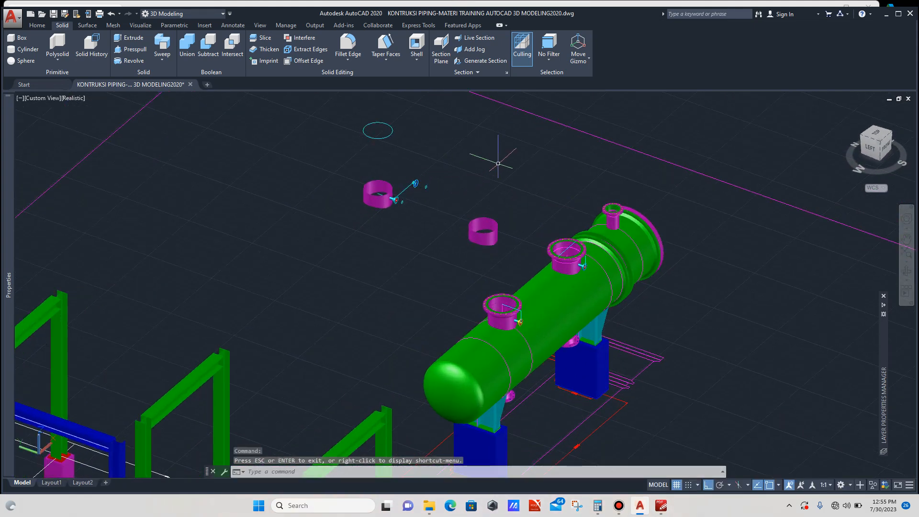
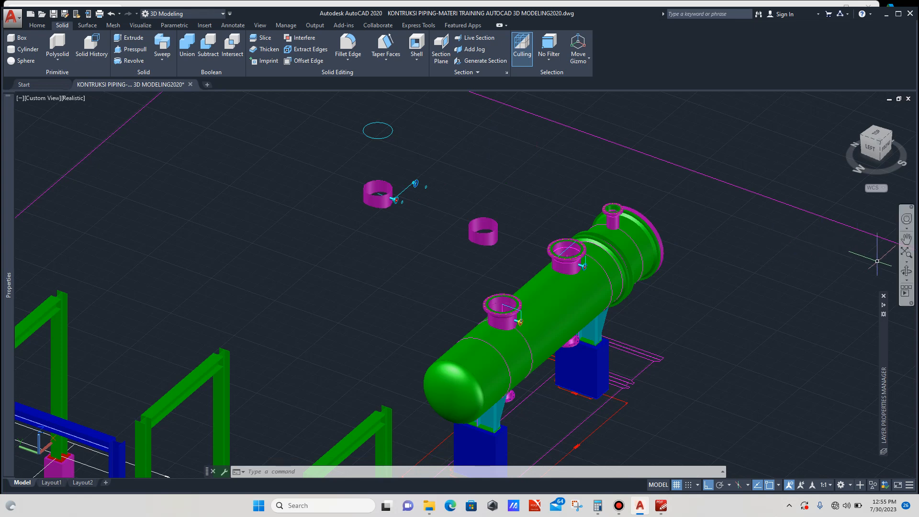
- Orbit and zoom around the exchanger to inspect the placed nozzles and the loose nozzle shells
{"action": "left_click", "coordinate": [906, 271]}
{"action": "left_click_drag", "start_coordinate": [613, 268], "coordinate": [522, 330]}
{"action": "scroll", "coordinate": [538, 361], "scroll_direction": "up", "scroll_amount": 5}
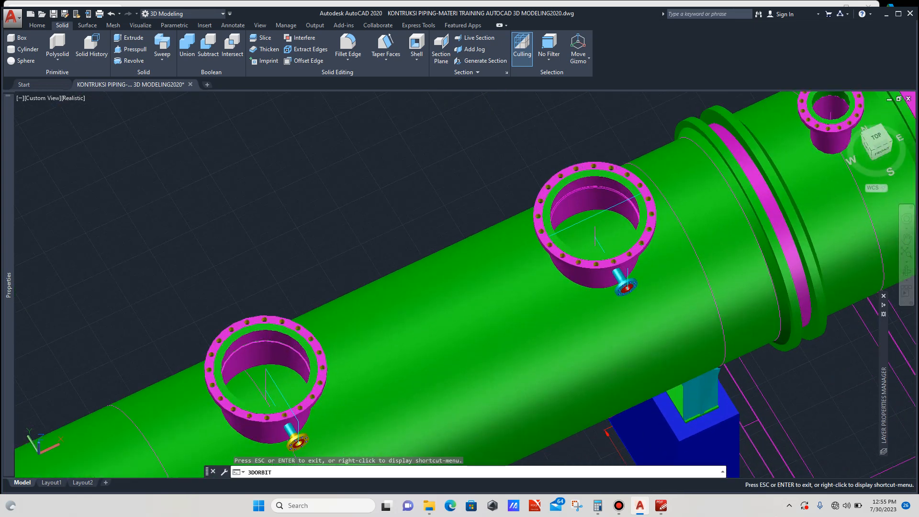
{"action": "scroll", "coordinate": [465, 272], "scroll_direction": "down", "scroll_amount": 6}
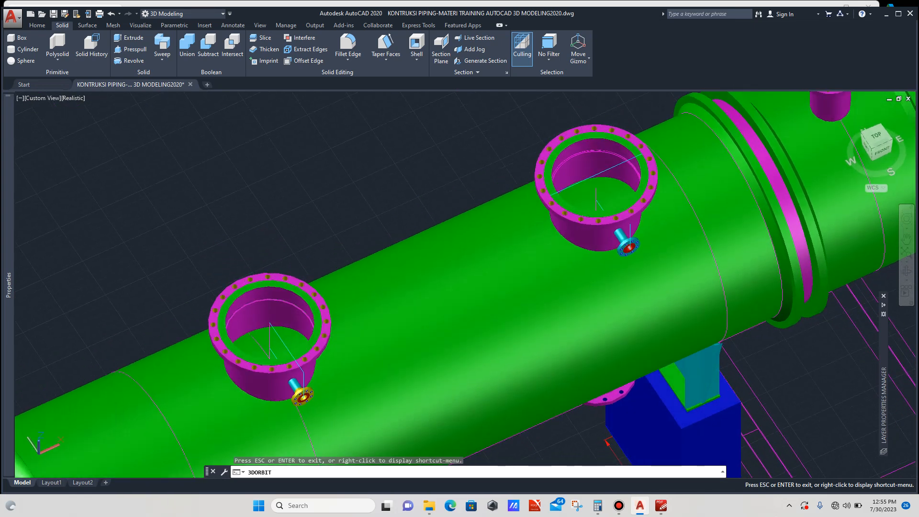
{"action": "scroll", "coordinate": [453, 255], "scroll_direction": "down", "scroll_amount": 5}
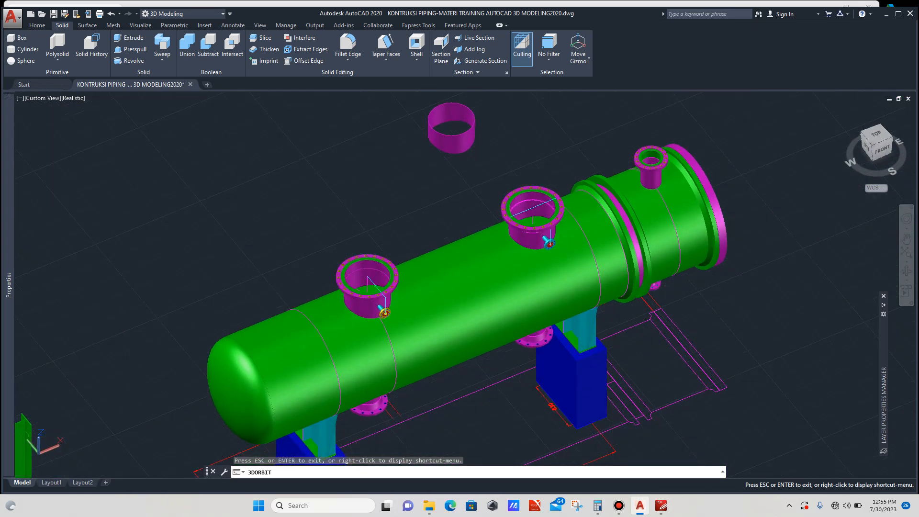
{"action": "scroll", "coordinate": [454, 312], "scroll_direction": "down", "scroll_amount": 2}
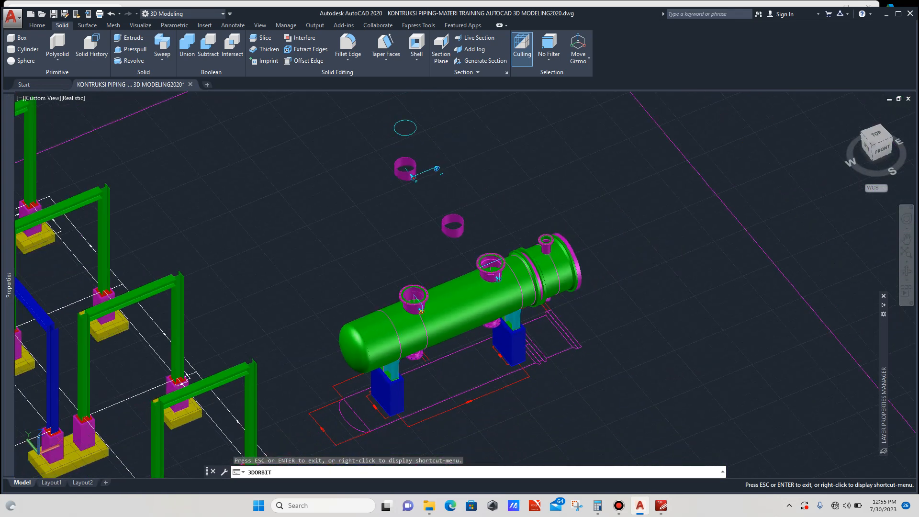
{"action": "scroll", "coordinate": [451, 204], "scroll_direction": "up", "scroll_amount": 5}
{"action": "scroll", "coordinate": [438, 263], "scroll_direction": "down", "scroll_amount": 2}
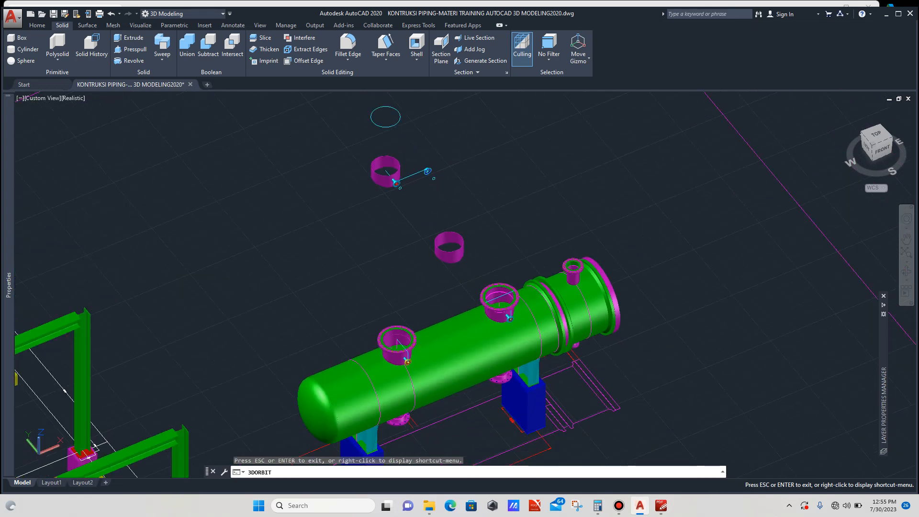
{"action": "scroll", "coordinate": [397, 266], "scroll_direction": "down", "scroll_amount": 2}
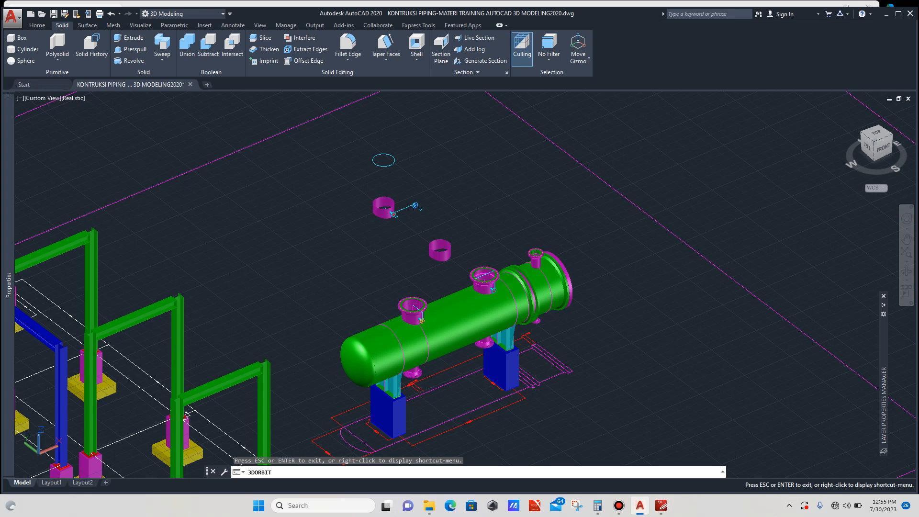
{"action": "left_click_drag", "start_coordinate": [460, 298], "coordinate": [454, 346]}
{"action": "scroll", "coordinate": [399, 182], "scroll_direction": "up", "scroll_amount": 2}
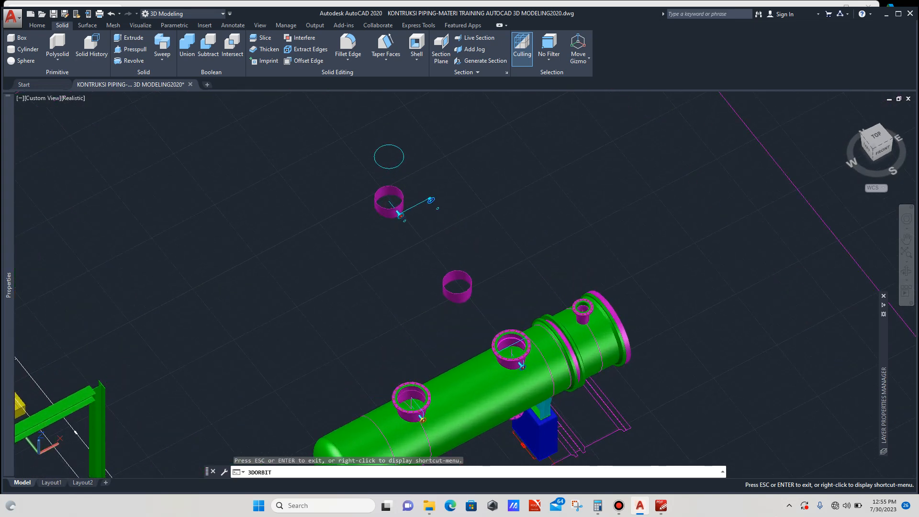
{"action": "scroll", "coordinate": [419, 182], "scroll_direction": "down", "scroll_amount": 2}
{"action": "scroll", "coordinate": [463, 278], "scroll_direction": "up", "scroll_amount": 2}
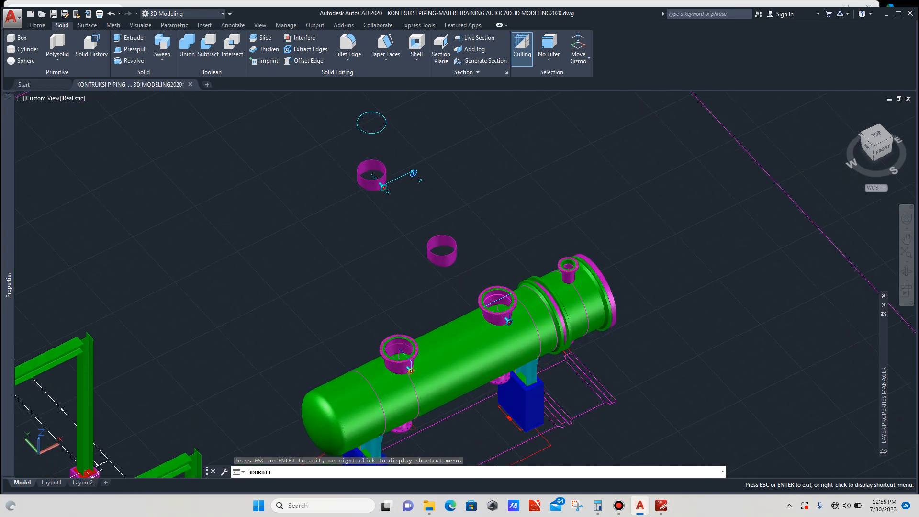
{"action": "scroll", "coordinate": [448, 257], "scroll_direction": "down", "scroll_amount": 2}
{"action": "key", "text": "Escape"}
- Draw a circle on the plain nozzle shell's top rim, centred on the rim and passing through its quadrant point
{"action": "scroll", "coordinate": [446, 244], "scroll_direction": "up", "scroll_amount": 5}
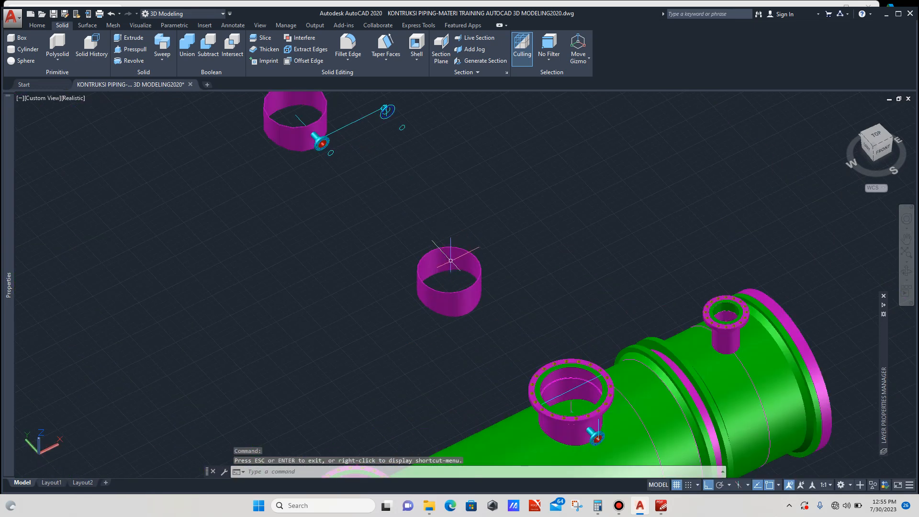
{"action": "scroll", "coordinate": [457, 283], "scroll_direction": "up", "scroll_amount": 1}
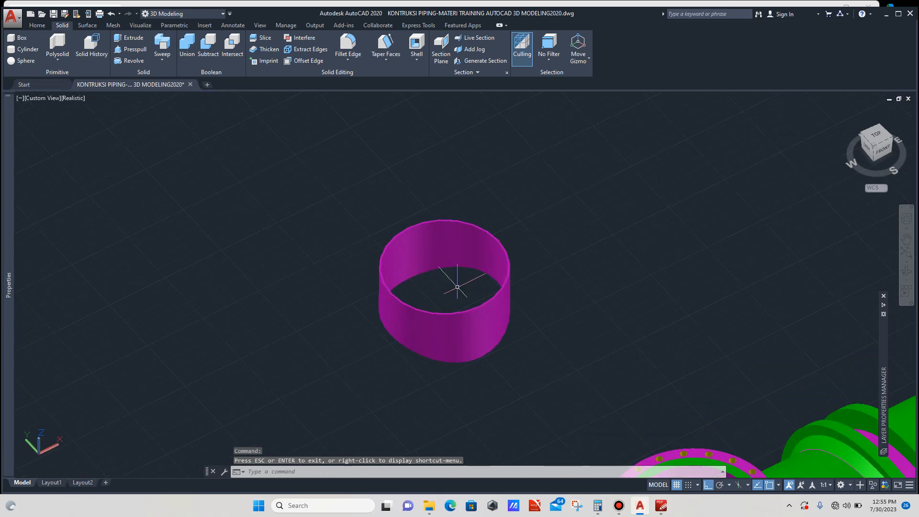
{"action": "type", "text": "c"}
{"action": "key", "text": "Return"}
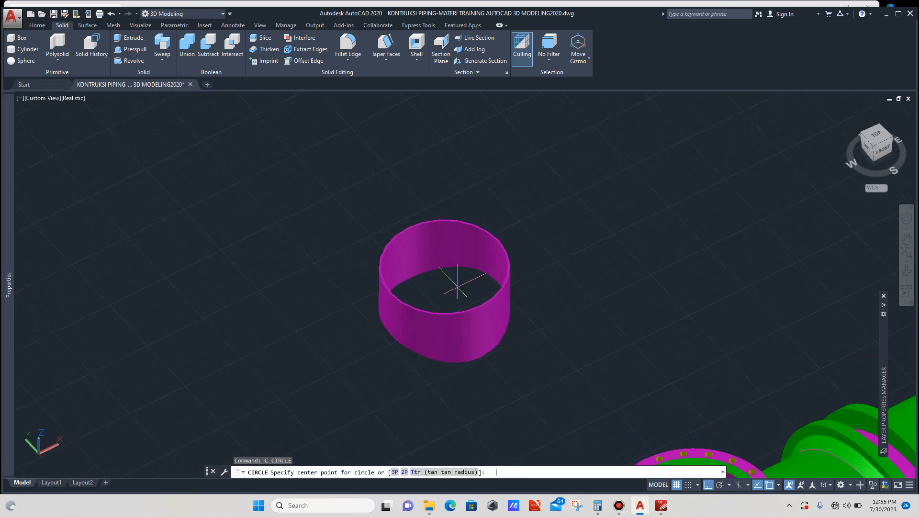
{"action": "left_click", "coordinate": [444, 267]}
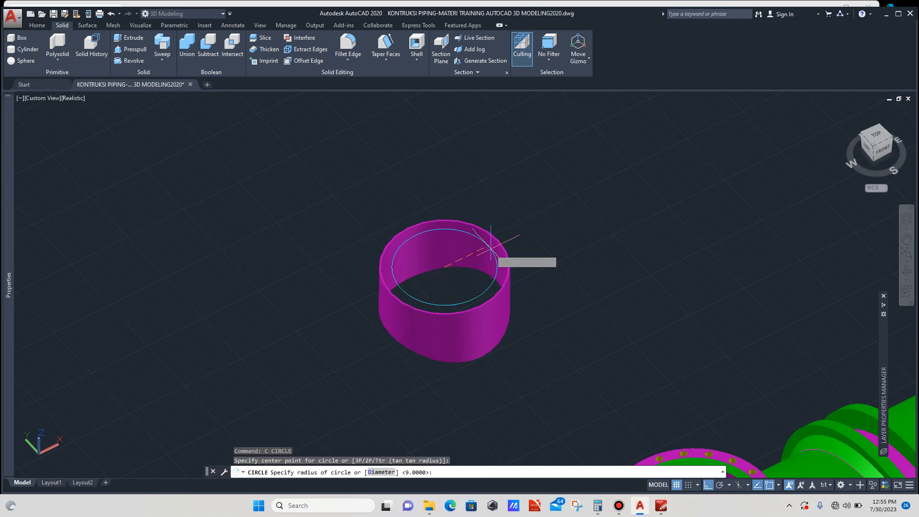
{"action": "scroll", "coordinate": [493, 248], "scroll_direction": "up", "scroll_amount": 3}
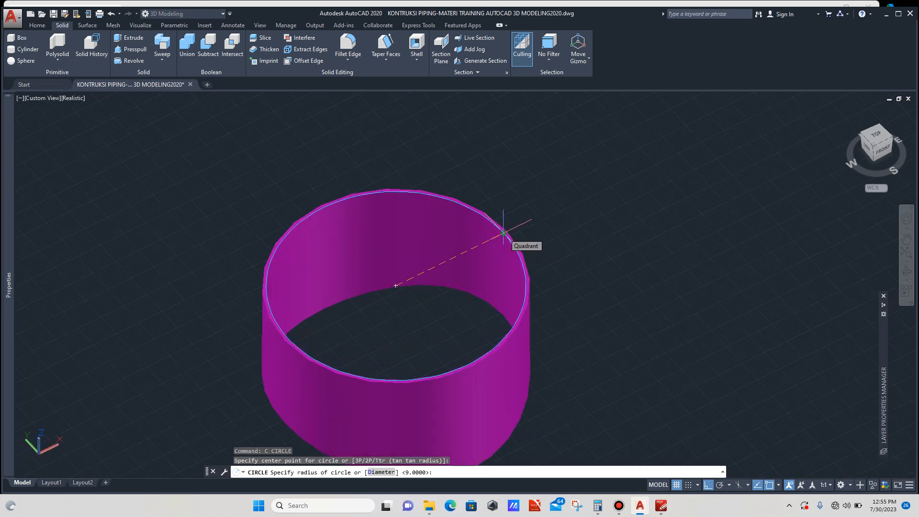
{"action": "left_click", "coordinate": [504, 234]}
{"action": "scroll", "coordinate": [438, 222], "scroll_direction": "down", "scroll_amount": 6}
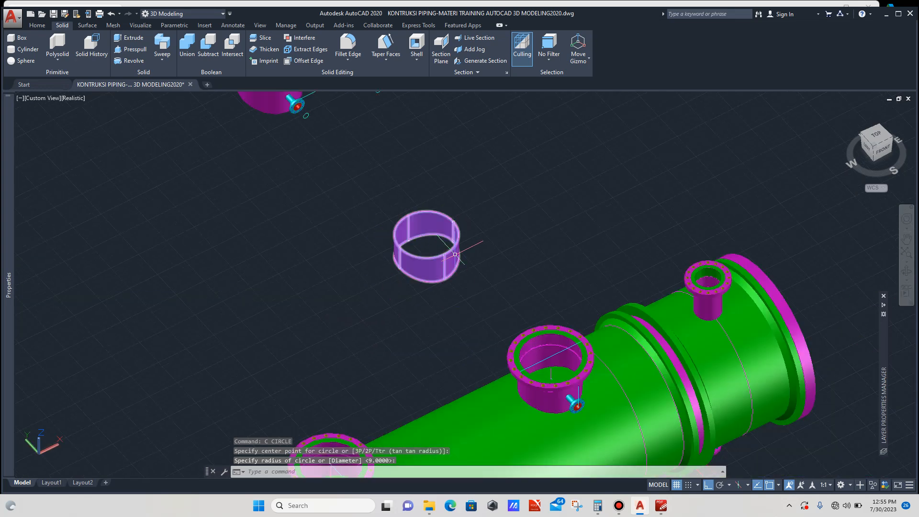
{"action": "scroll", "coordinate": [467, 266], "scroll_direction": "up", "scroll_amount": 2}
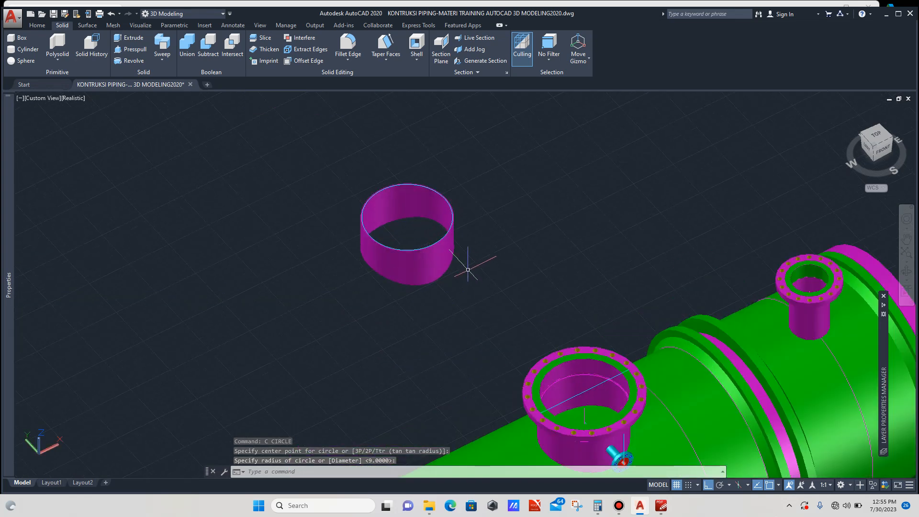
{"action": "key", "text": "Escape"}
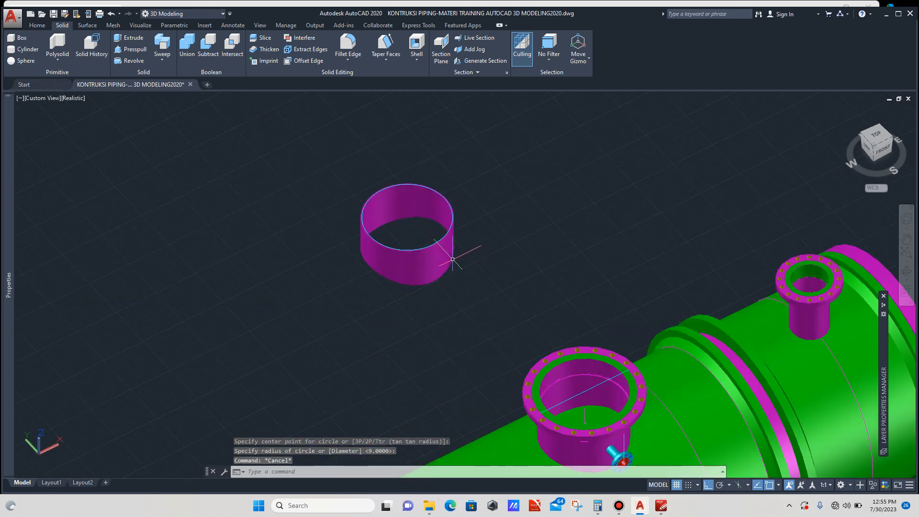
- Move the plain nozzle shell straight down, leaving the new circle above it
{"action": "scroll", "coordinate": [581, 411], "scroll_direction": "up", "scroll_amount": 2}
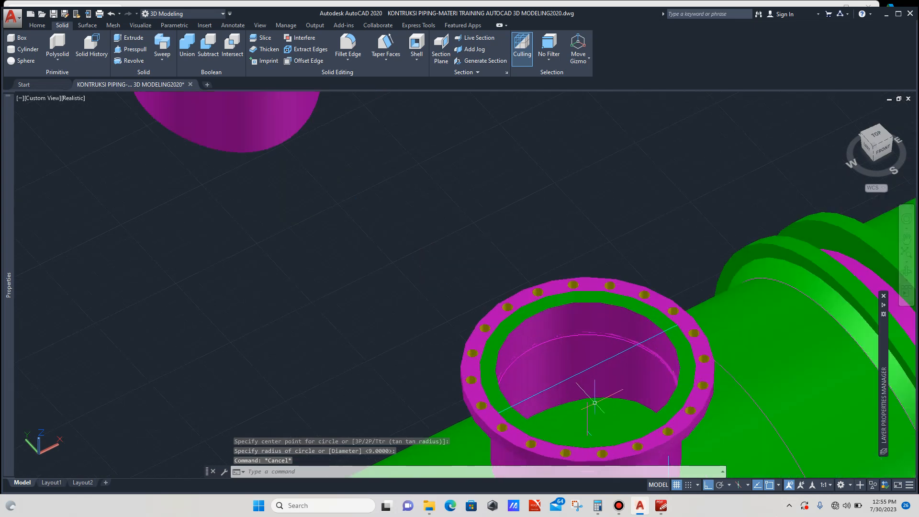
{"action": "scroll", "coordinate": [594, 402], "scroll_direction": "down", "scroll_amount": 4}
{"action": "scroll", "coordinate": [484, 284], "scroll_direction": "up", "scroll_amount": 3}
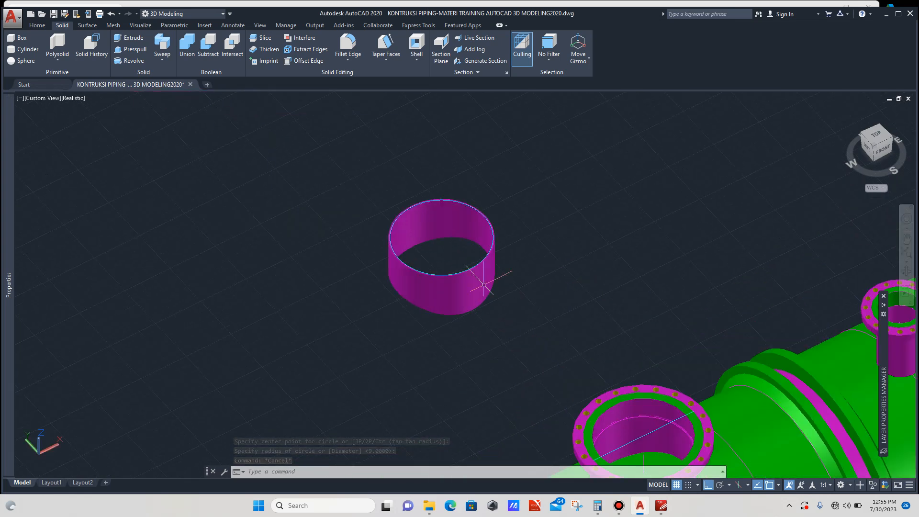
{"action": "scroll", "coordinate": [483, 284], "scroll_direction": "up", "scroll_amount": 2}
{"action": "left_click", "coordinate": [481, 284]}
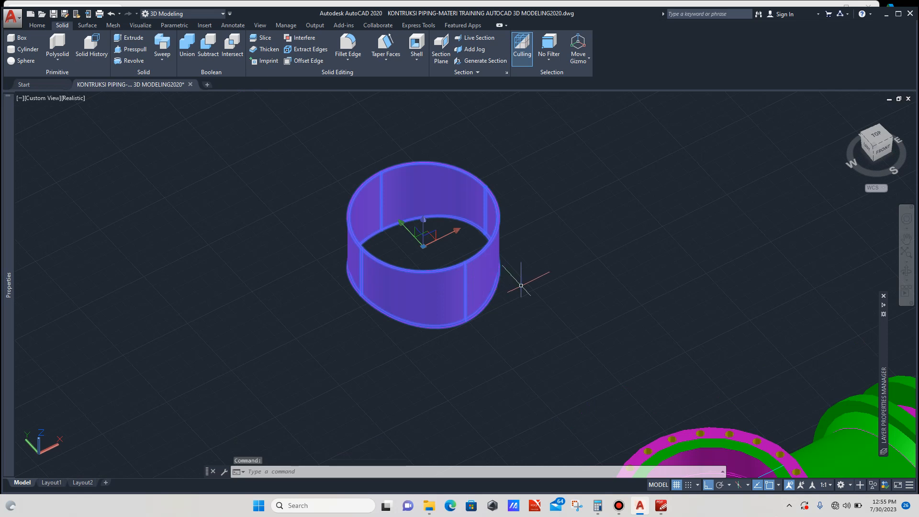
{"action": "scroll", "coordinate": [521, 286], "scroll_direction": "down", "scroll_amount": 3}
{"action": "key", "text": "Return"}
{"action": "left_click", "coordinate": [534, 297]}
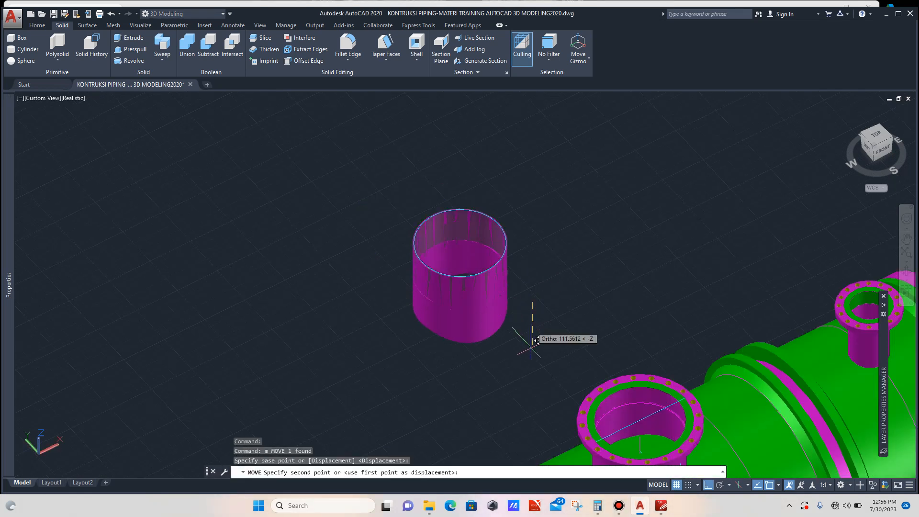
{"action": "key", "text": "Escape"}
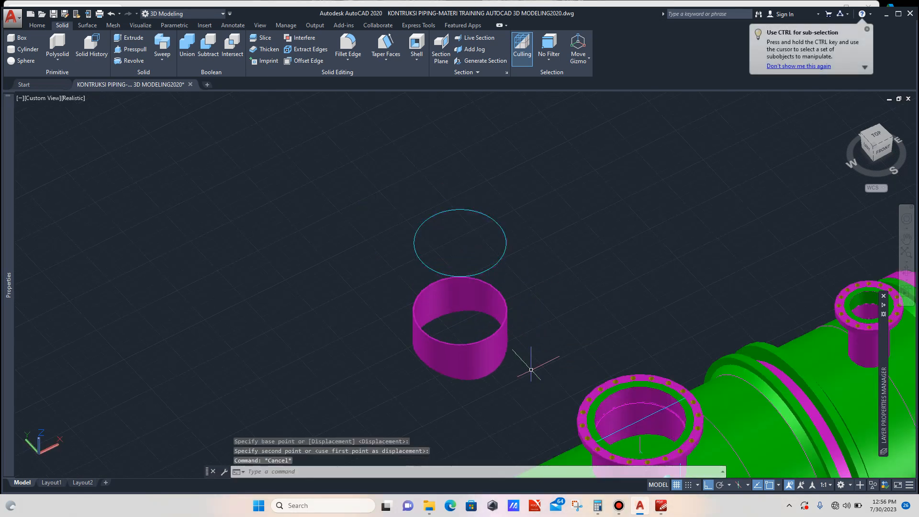
- Extrude the new circle upward into a solid cylinder above the plain nozzle shell
{"action": "left_click", "coordinate": [501, 259]}
{"action": "scroll", "coordinate": [469, 247], "scroll_direction": "down", "scroll_amount": 4}
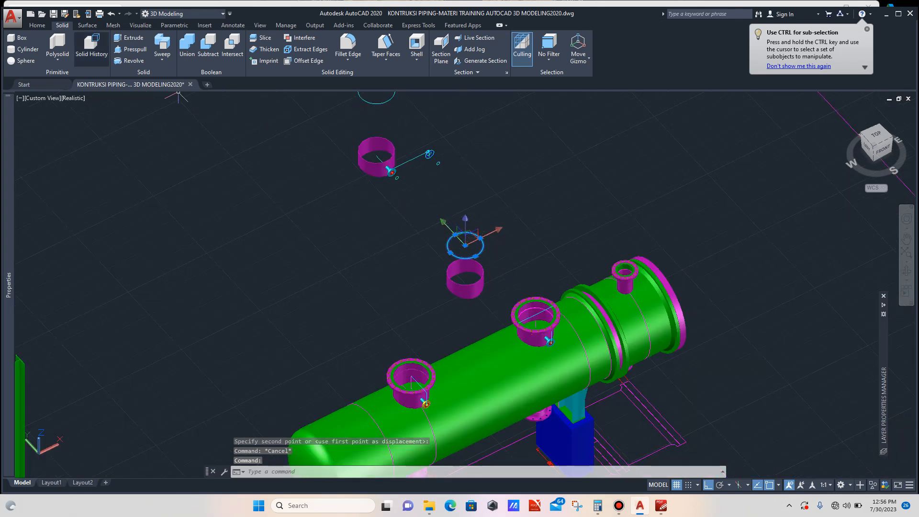
{"action": "left_click", "coordinate": [128, 38]}
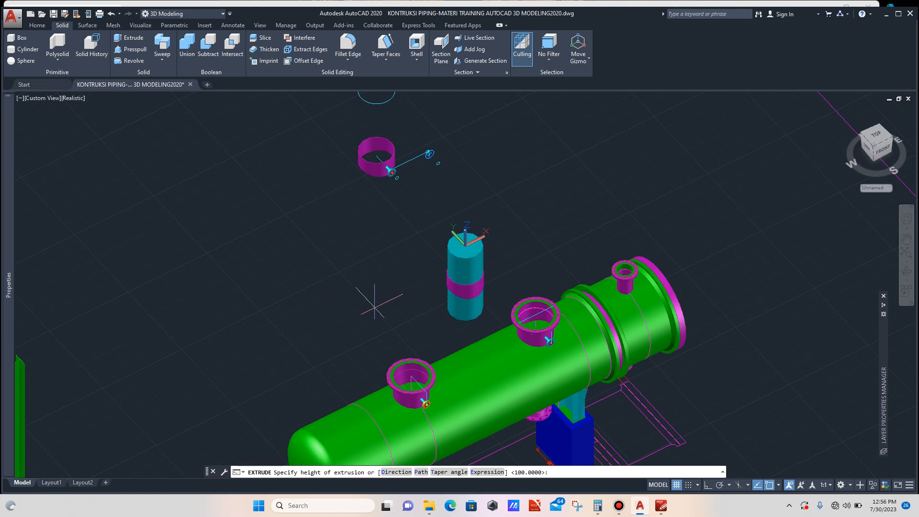
{"action": "scroll", "coordinate": [381, 301], "scroll_direction": "down", "scroll_amount": 2}
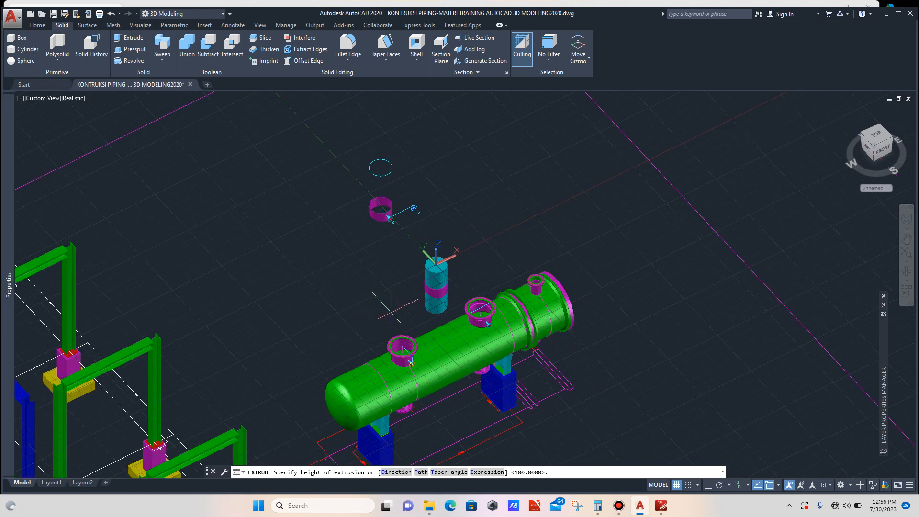
{"action": "scroll", "coordinate": [398, 355], "scroll_direction": "up", "scroll_amount": 5}
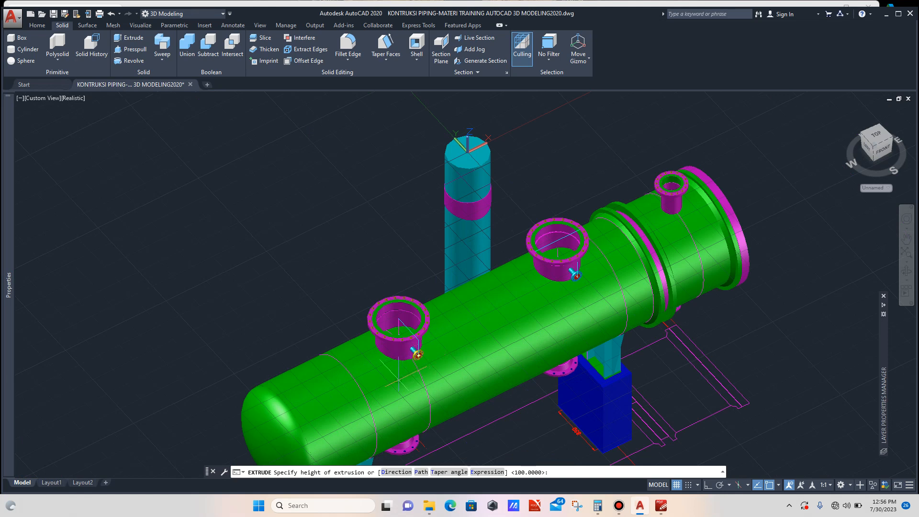
{"action": "key", "text": "Escape"}
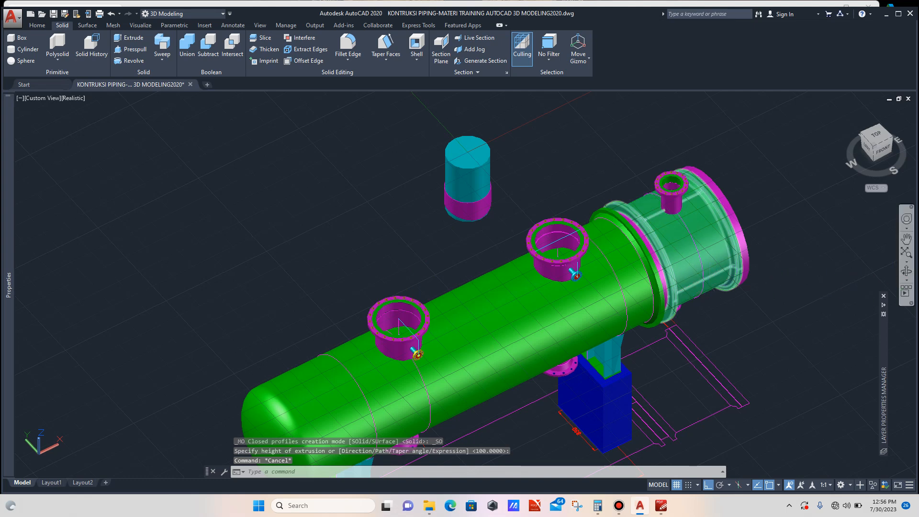
- Copy the cylinder onto the exchanger's middle nozzle, snapping its bottom edge point to the nozzle's base edge
{"action": "left_click", "coordinate": [907, 271]}
{"action": "mouse_move", "coordinate": [790, 316]}
{"action": "left_mouse_down"}
{"action": "mouse_move", "coordinate": [795, 279]}
{"action": "mouse_move", "coordinate": [793, 301]}
{"action": "left_mouse_up"}
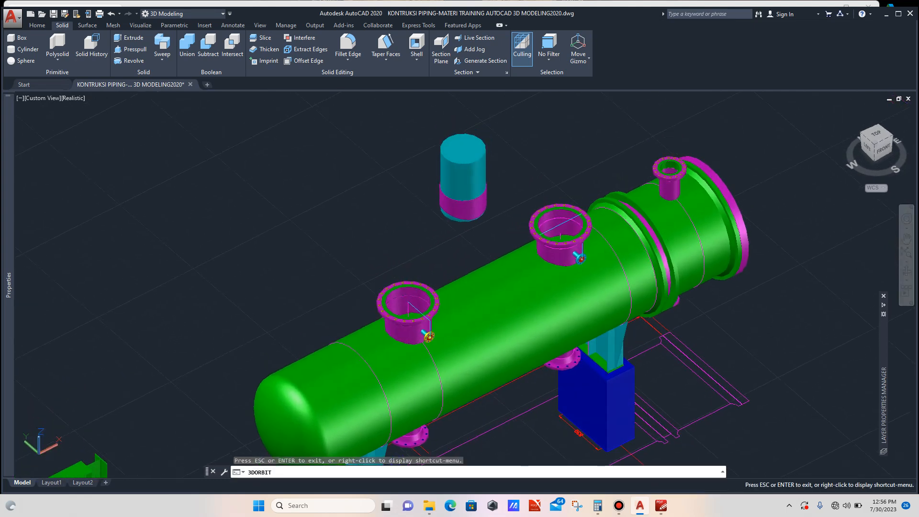
{"action": "key", "text": "Escape"}
{"action": "scroll", "coordinate": [510, 209], "scroll_direction": "up", "scroll_amount": 2}
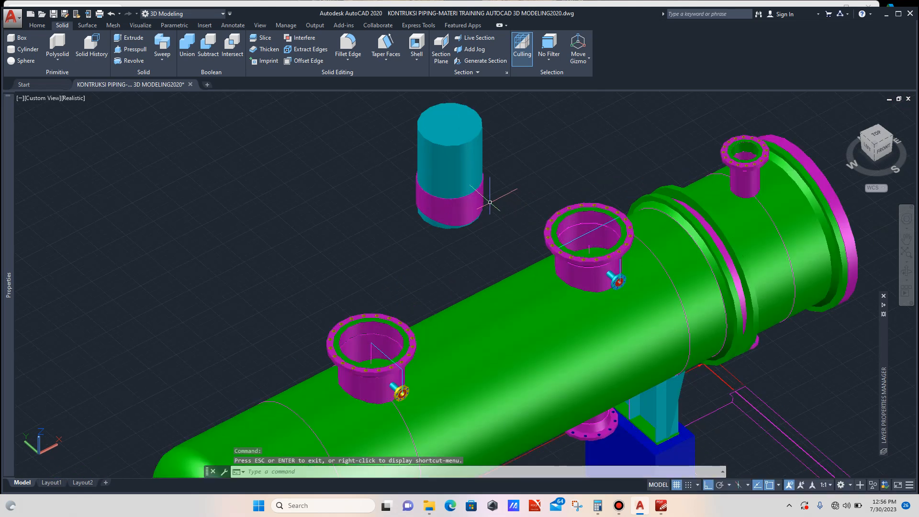
{"action": "left_click", "coordinate": [457, 186]}
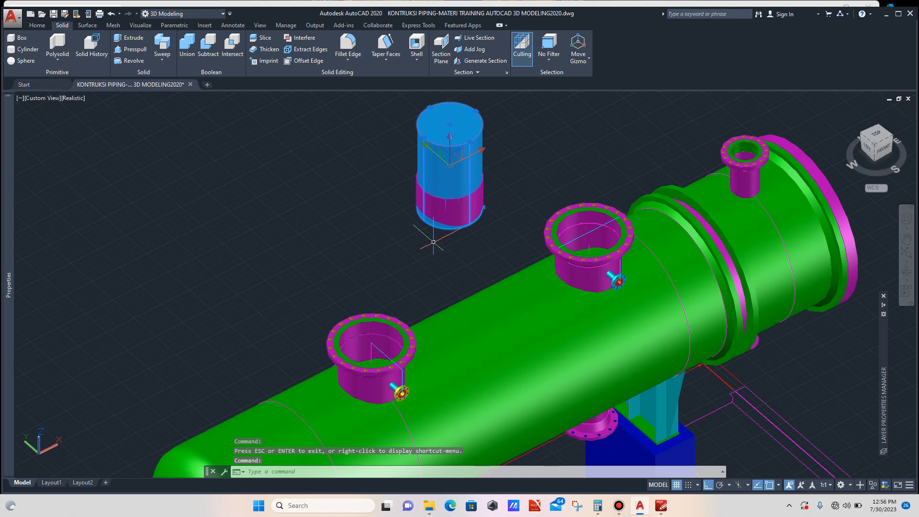
{"action": "type", "text": "co"}
{"action": "key", "text": "Return"}
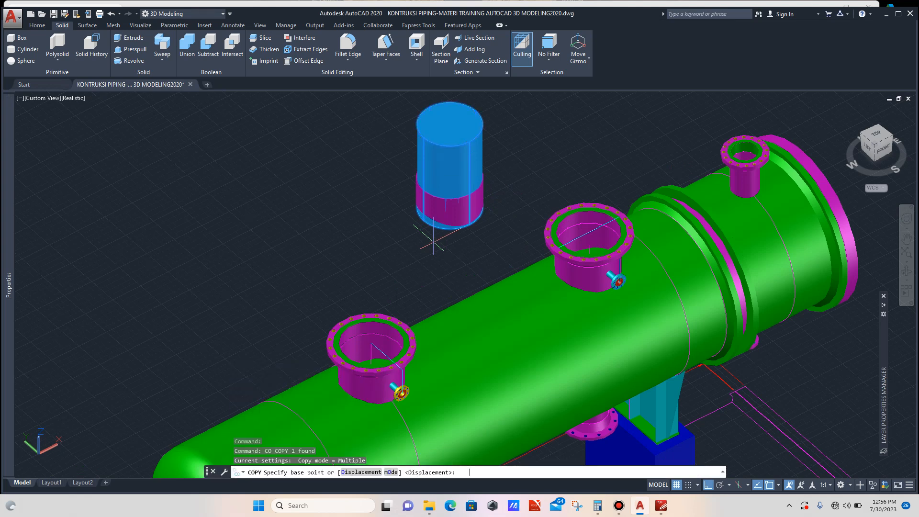
{"action": "scroll", "coordinate": [474, 218], "scroll_direction": "up", "scroll_amount": 6}
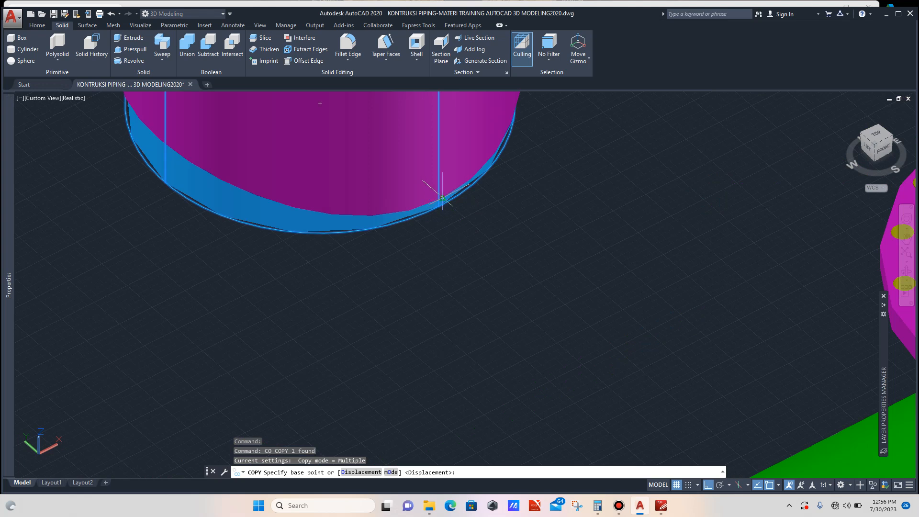
{"action": "left_click", "coordinate": [443, 197]}
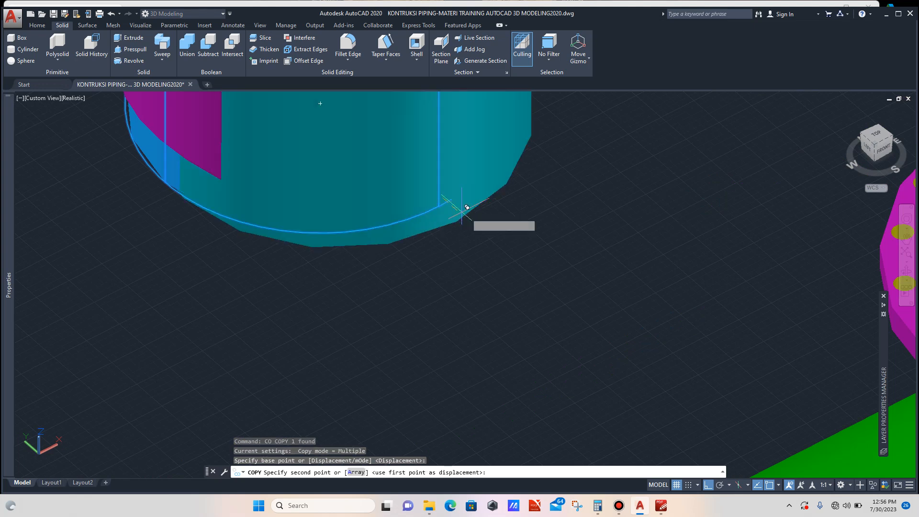
{"action": "scroll", "coordinate": [460, 201], "scroll_direction": "down", "scroll_amount": 8}
{"action": "scroll", "coordinate": [577, 251], "scroll_direction": "up", "scroll_amount": 6}
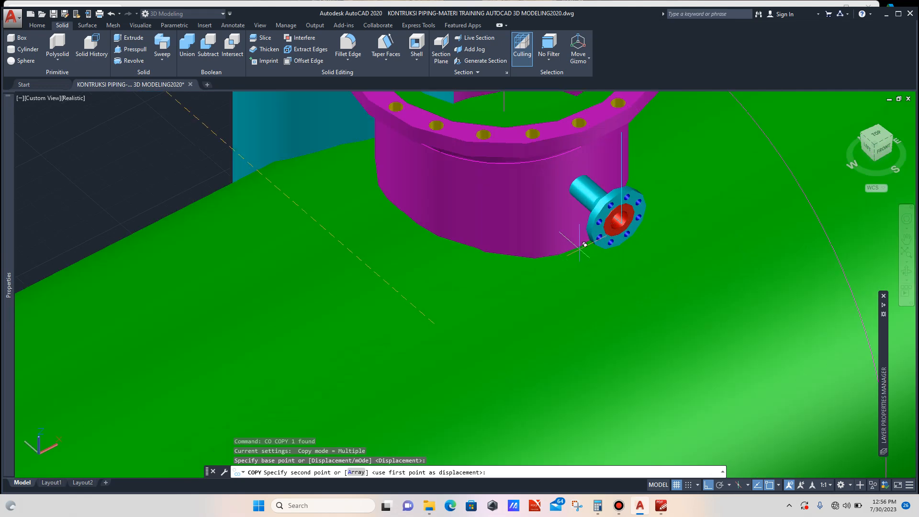
{"action": "left_click", "coordinate": [584, 245]}
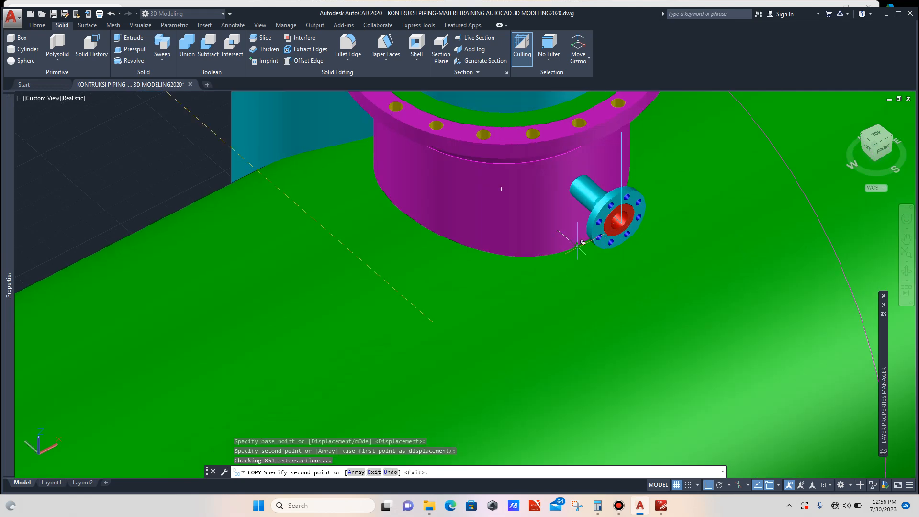
{"action": "key", "text": "Escape"}
{"action": "scroll", "coordinate": [531, 274], "scroll_direction": "down", "scroll_amount": 6}
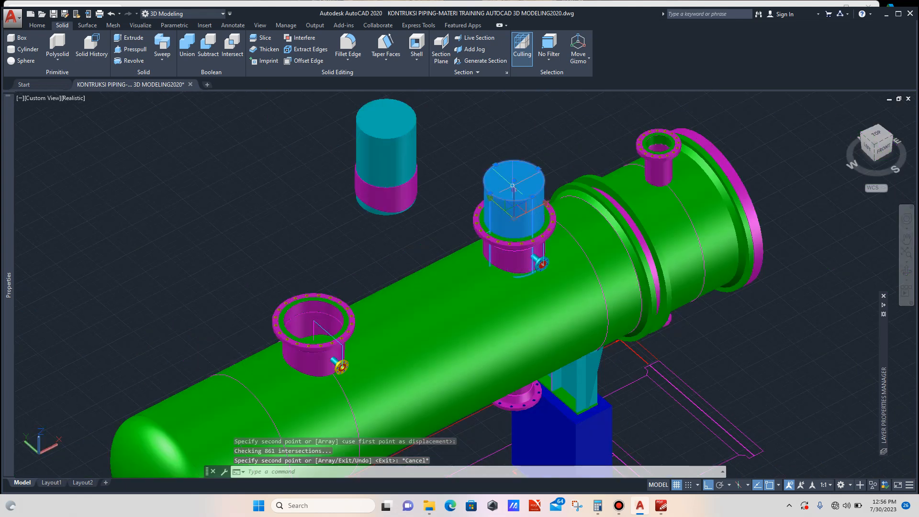
- Move the cylinder on the middle nozzle a short distance straight down
{"action": "left_click", "coordinate": [513, 186]}
{"action": "scroll", "coordinate": [488, 161], "scroll_direction": "up", "scroll_amount": 2}
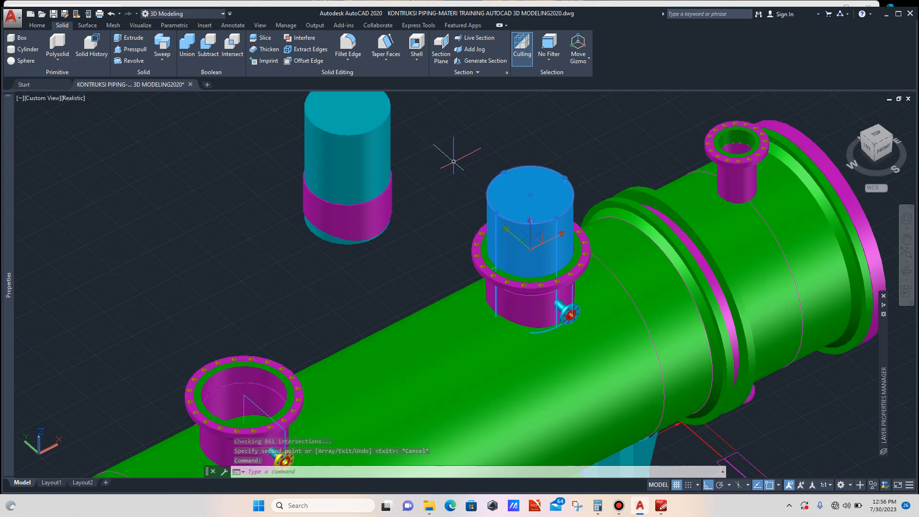
{"action": "type", "text": "m"}
{"action": "key", "text": "Return"}
{"action": "left_click", "coordinate": [439, 138]}
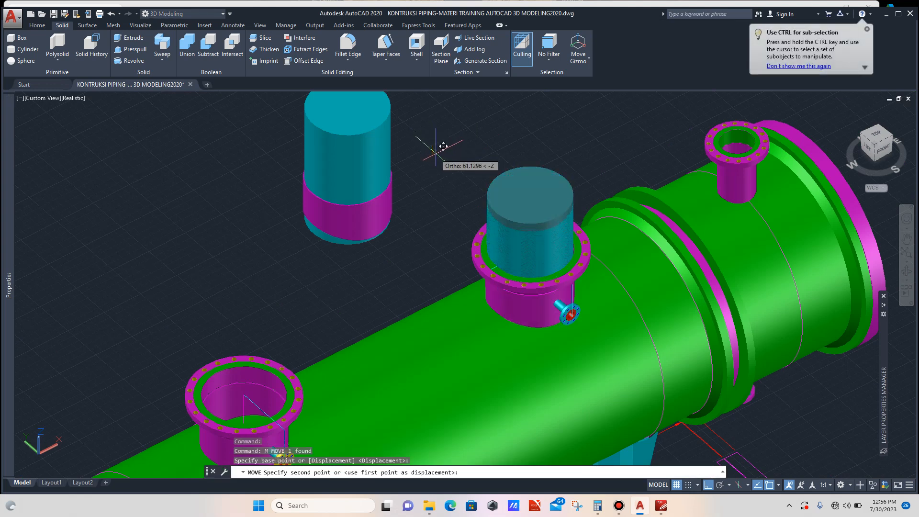
{"action": "left_click", "coordinate": [436, 156]}
{"action": "scroll", "coordinate": [435, 156], "scroll_direction": "down", "scroll_amount": 3}
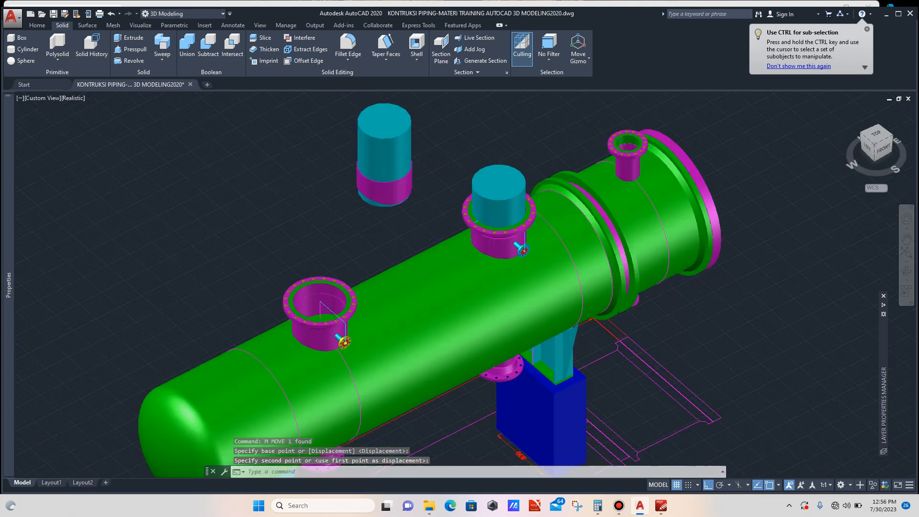
- Copy the cylinder onto the left nozzle, snapping from the middle flange's outer edge to the left flange's matching edge
{"action": "left_click", "coordinate": [494, 175]}
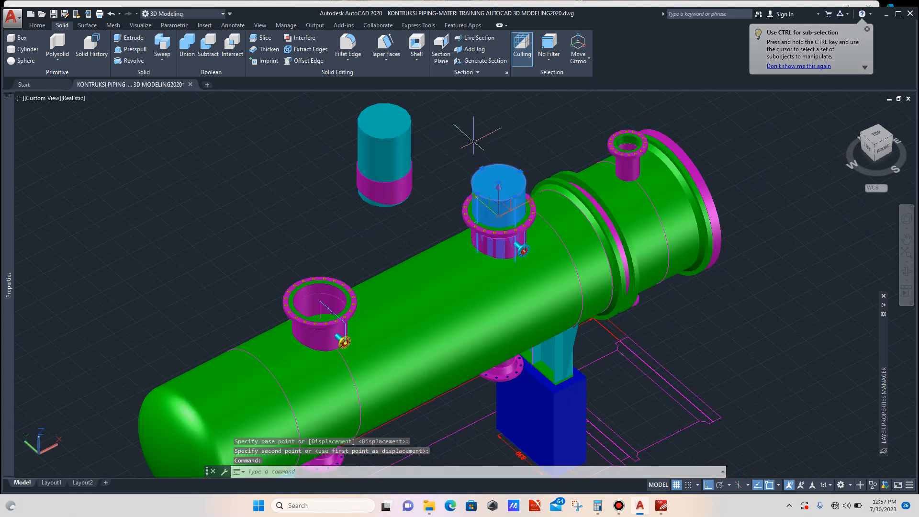
{"action": "type", "text": "Co"}
{"action": "key", "text": "Return"}
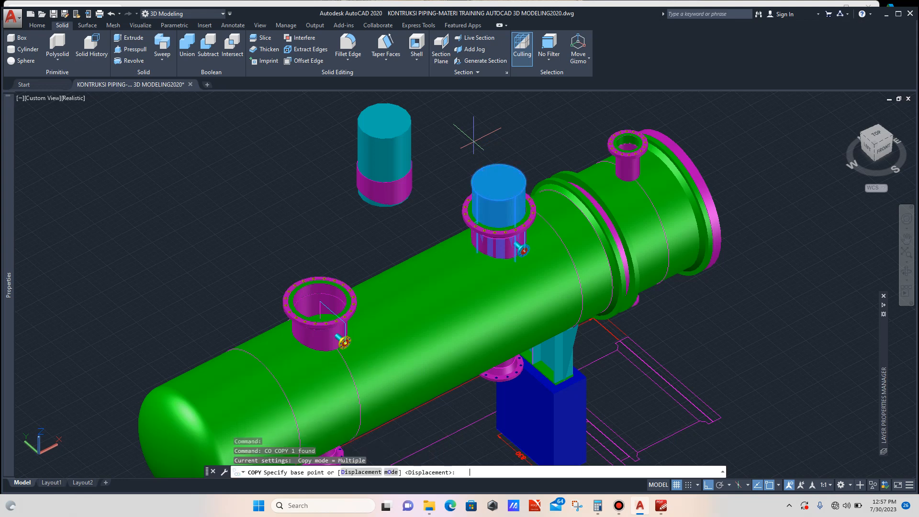
{"action": "scroll", "coordinate": [462, 211], "scroll_direction": "up", "scroll_amount": 5}
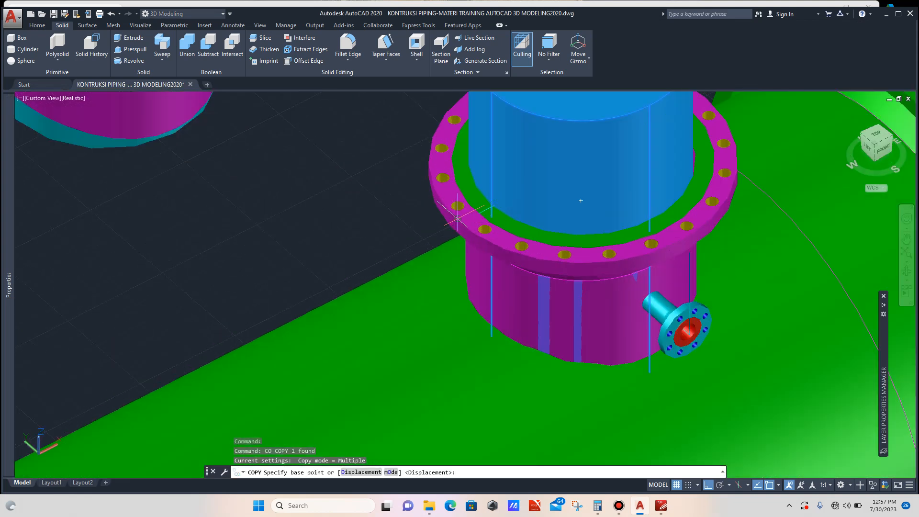
{"action": "scroll", "coordinate": [457, 218], "scroll_direction": "up", "scroll_amount": 5}
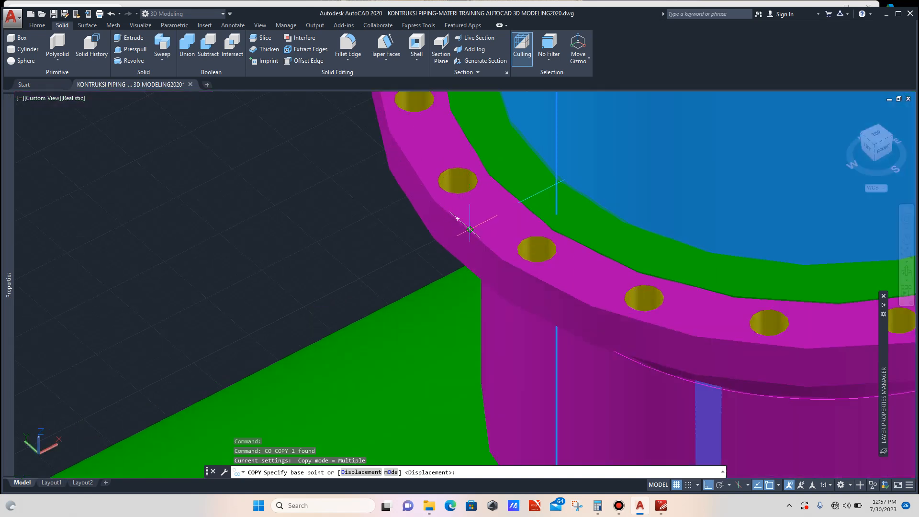
{"action": "left_click", "coordinate": [470, 230]}
{"action": "scroll", "coordinate": [445, 231], "scroll_direction": "down", "scroll_amount": 8}
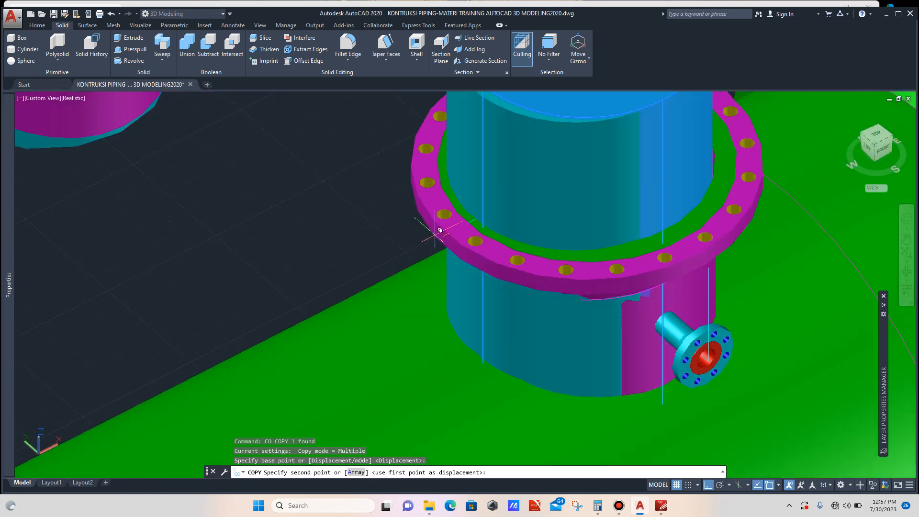
{"action": "scroll", "coordinate": [237, 336], "scroll_direction": "up", "scroll_amount": 8}
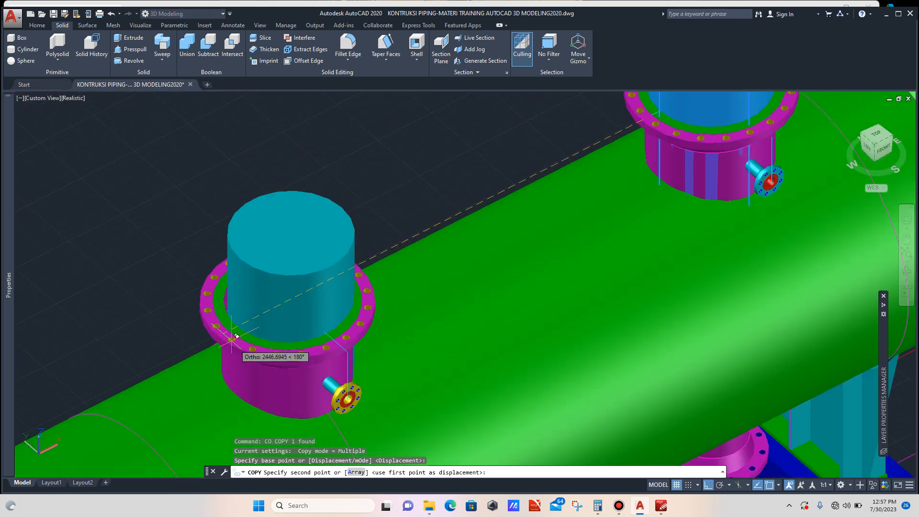
{"action": "scroll", "coordinate": [233, 334], "scroll_direction": "down", "scroll_amount": 3}
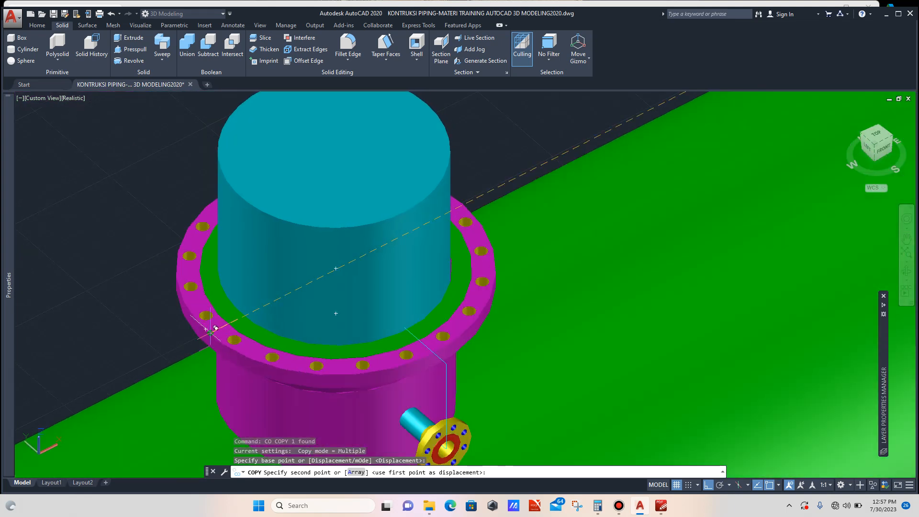
{"action": "left_click", "coordinate": [215, 329]}
{"action": "key", "text": "Escape"}
{"action": "scroll", "coordinate": [277, 292], "scroll_direction": "down", "scroll_amount": 5}
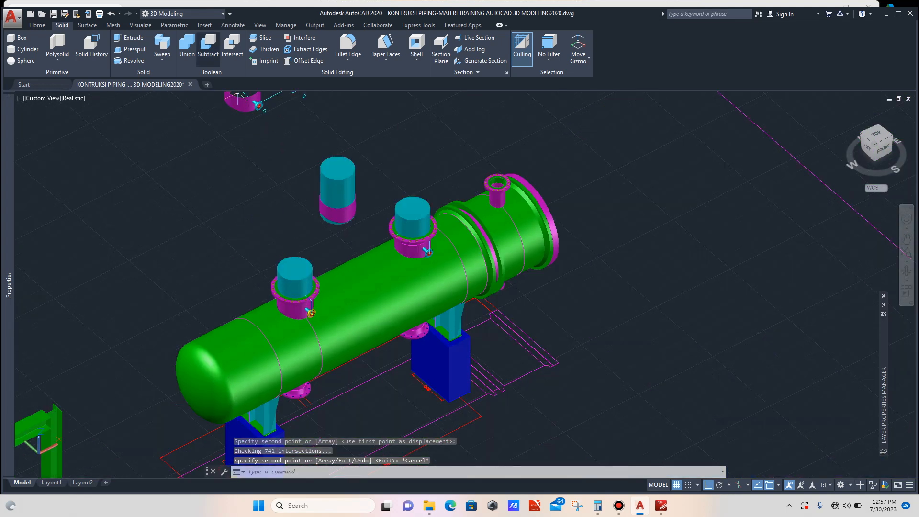
- Subtract the middle nozzle's cylinder from the exchanger shell
{"action": "left_click", "coordinate": [209, 48]}
{"action": "scroll", "coordinate": [367, 258], "scroll_direction": "up", "scroll_amount": 3}
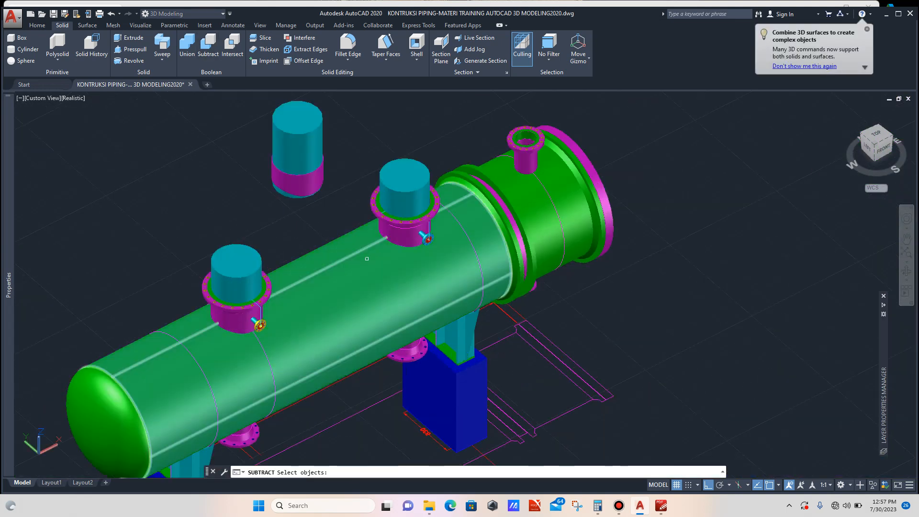
{"action": "left_click", "coordinate": [367, 259]}
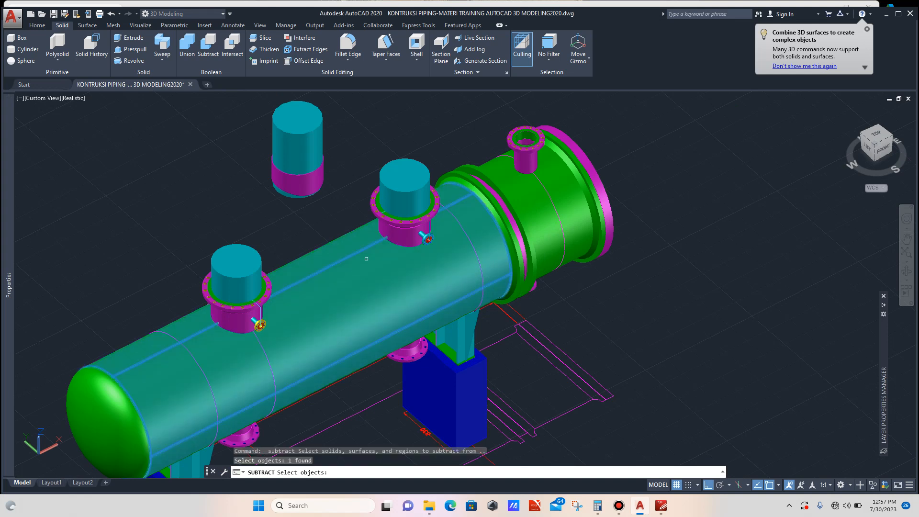
{"action": "key", "text": "Return"}
{"action": "scroll", "coordinate": [405, 198], "scroll_direction": "up", "scroll_amount": 4}
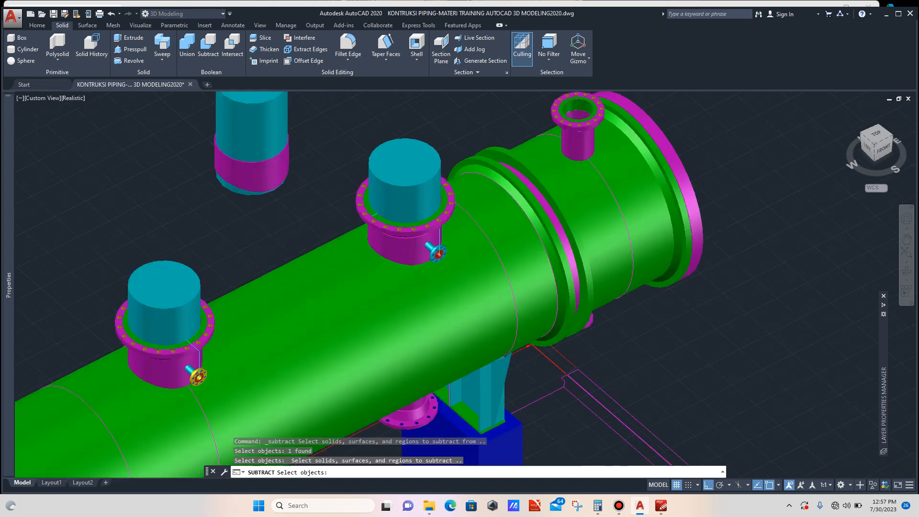
{"action": "left_click", "coordinate": [405, 198]}
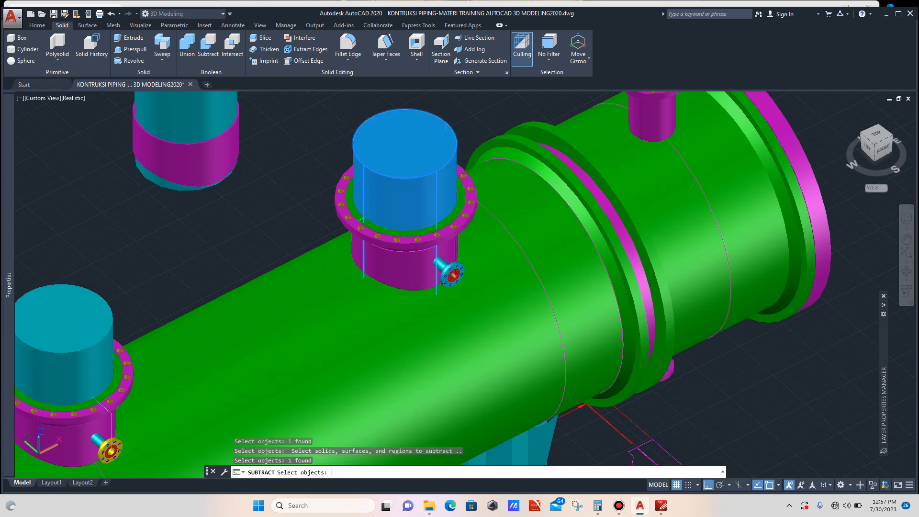
{"action": "key", "text": "Return"}
{"action": "scroll", "coordinate": [633, 233], "scroll_direction": "down", "scroll_amount": 2}
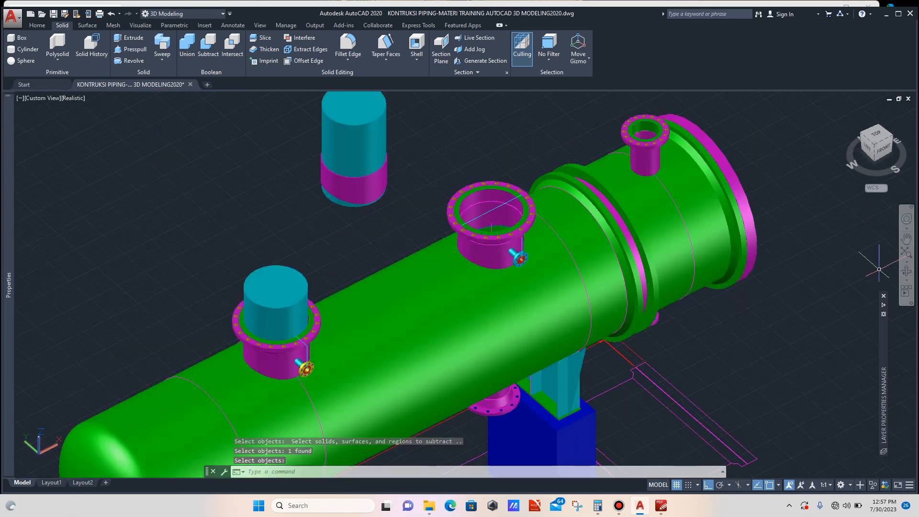
- Orbit and zoom around the exchanger to inspect the opening cut under the middle nozzle
{"action": "left_click", "coordinate": [906, 271]}
{"action": "left_click_drag", "start_coordinate": [513, 256], "coordinate": [496, 421]}
{"action": "left_click_drag", "start_coordinate": [551, 256], "coordinate": [527, 301]}
{"action": "scroll", "coordinate": [441, 245], "scroll_direction": "up", "scroll_amount": 3}
{"action": "scroll", "coordinate": [429, 254], "scroll_direction": "up", "scroll_amount": 2}
{"action": "scroll", "coordinate": [443, 241], "scroll_direction": "down", "scroll_amount": 3}
{"action": "scroll", "coordinate": [439, 241], "scroll_direction": "down", "scroll_amount": 7}
{"action": "scroll", "coordinate": [527, 306], "scroll_direction": "down", "scroll_amount": 1}
{"action": "scroll", "coordinate": [496, 257], "scroll_direction": "down", "scroll_amount": 1}
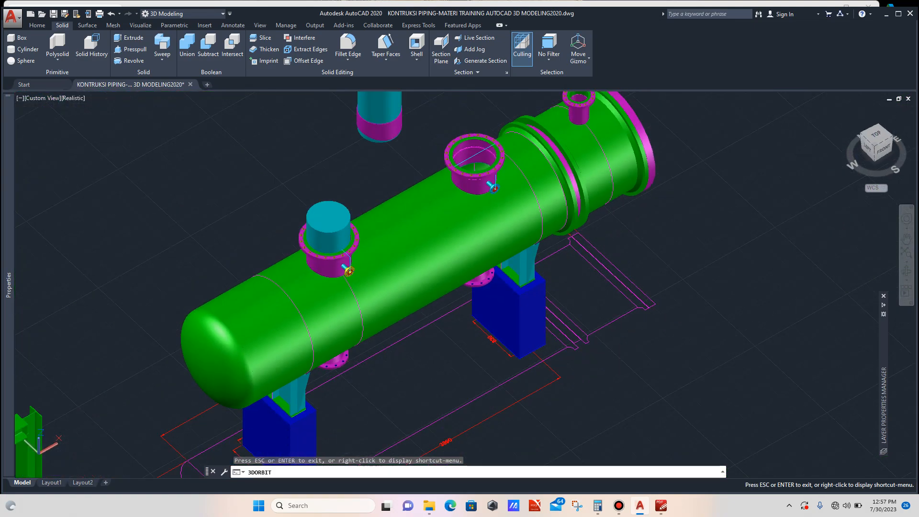
{"action": "key", "text": "Escape"}
{"action": "scroll", "coordinate": [321, 204], "scroll_direction": "up", "scroll_amount": 2}
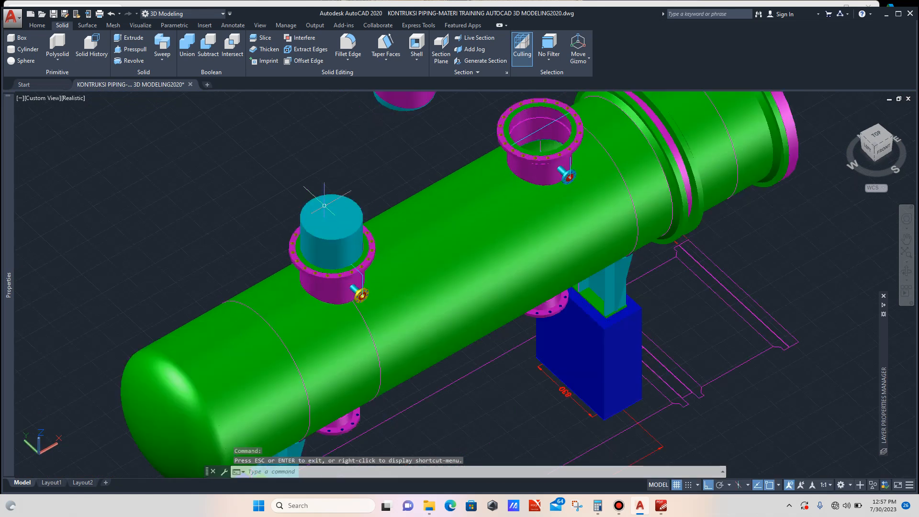
- Subtract the left nozzle's cylinder from the exchanger shell
{"action": "left_click", "coordinate": [208, 46]}
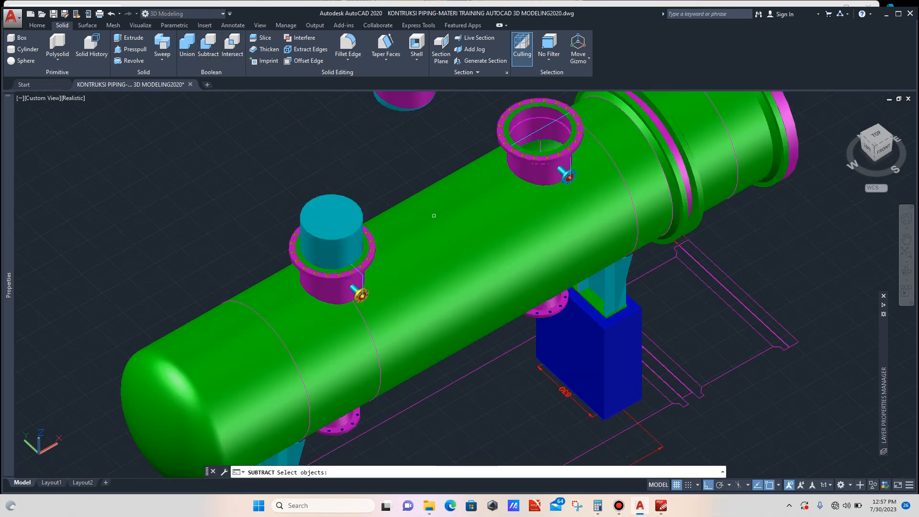
{"action": "left_click", "coordinate": [434, 219]}
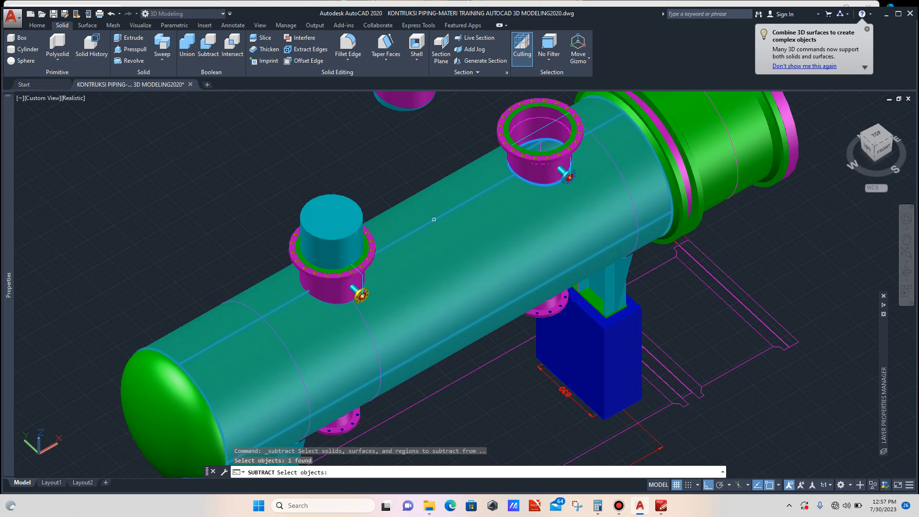
{"action": "key", "text": "Return"}
{"action": "left_click", "coordinate": [331, 230]}
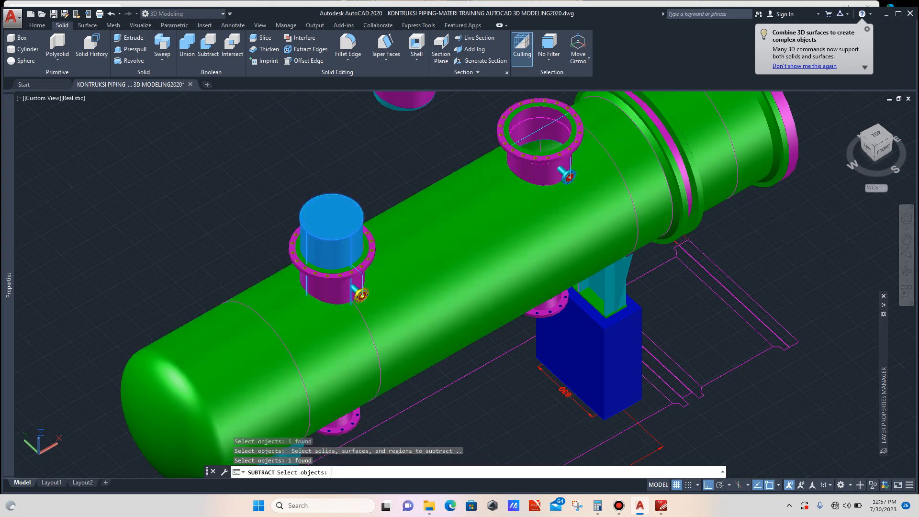
{"action": "key", "text": "Return"}
{"action": "scroll", "coordinate": [337, 273], "scroll_direction": "up", "scroll_amount": 2}
{"action": "scroll", "coordinate": [397, 281], "scroll_direction": "down", "scroll_amount": 5}
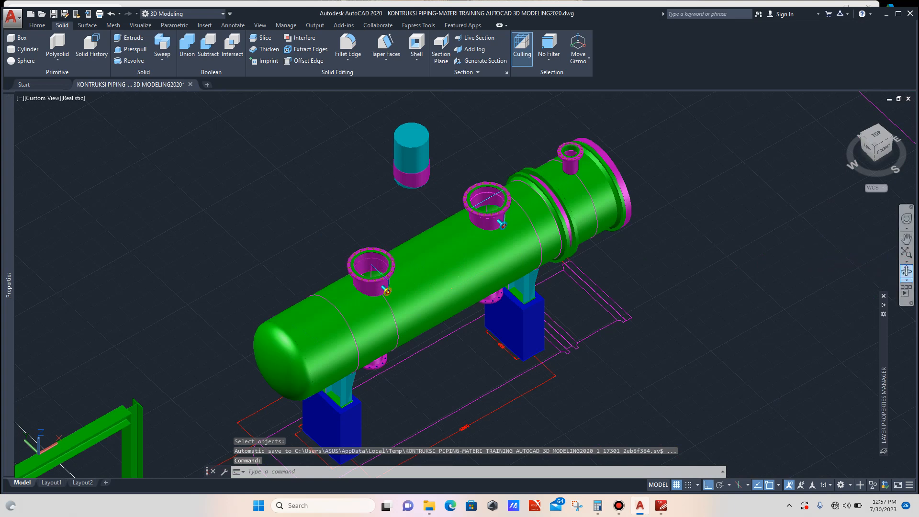
- Delete the leftover circle, plain nozzle shell and spare cylinder floating above the exchanger
{"action": "left_click", "coordinate": [906, 271]}
{"action": "left_click_drag", "start_coordinate": [670, 297], "coordinate": [517, 292]}
{"action": "left_click_drag", "start_coordinate": [526, 333], "coordinate": [657, 340]}
{"action": "scroll", "coordinate": [657, 340], "scroll_direction": "down", "scroll_amount": 3}
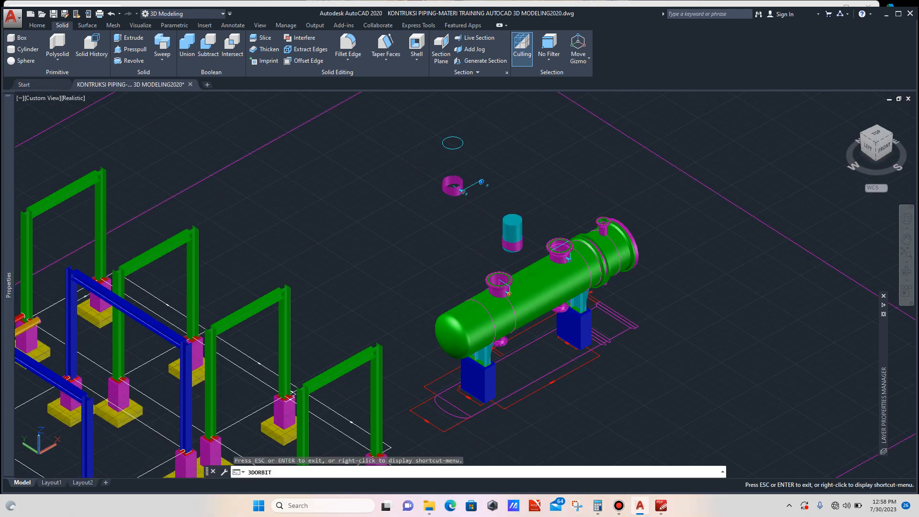
{"action": "key", "text": "Escape"}
{"action": "left_click", "coordinate": [490, 133]}
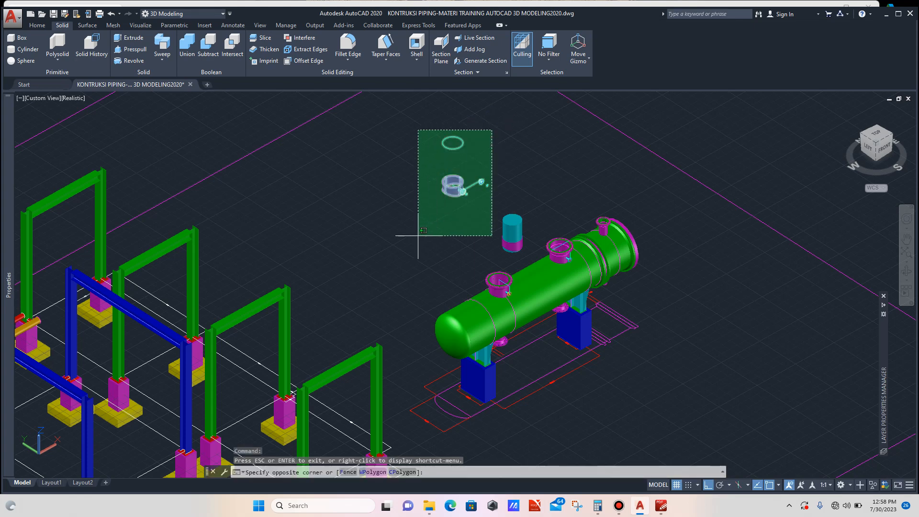
{"action": "left_click", "coordinate": [416, 206]}
{"action": "scroll", "coordinate": [509, 226], "scroll_direction": "up", "scroll_amount": 3}
{"action": "left_click", "coordinate": [540, 186]}
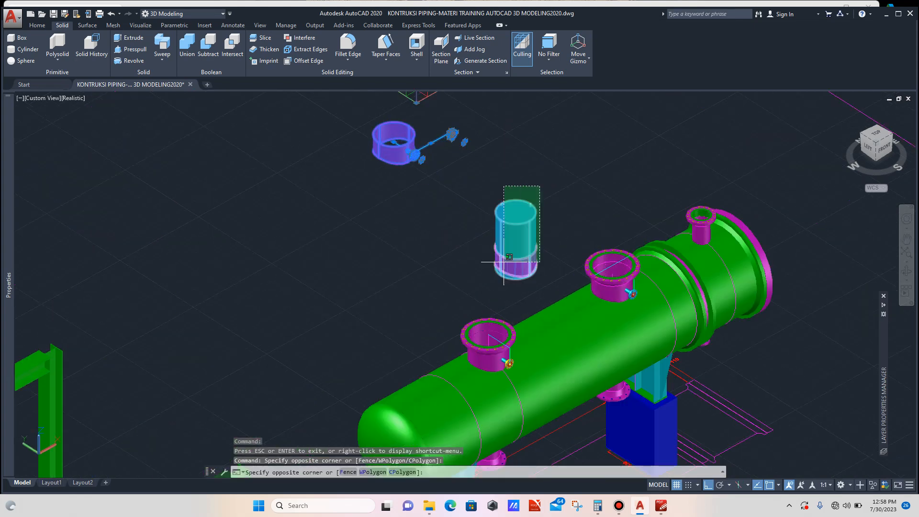
{"action": "left_click", "coordinate": [487, 292]}
{"action": "key", "text": "Delete"}
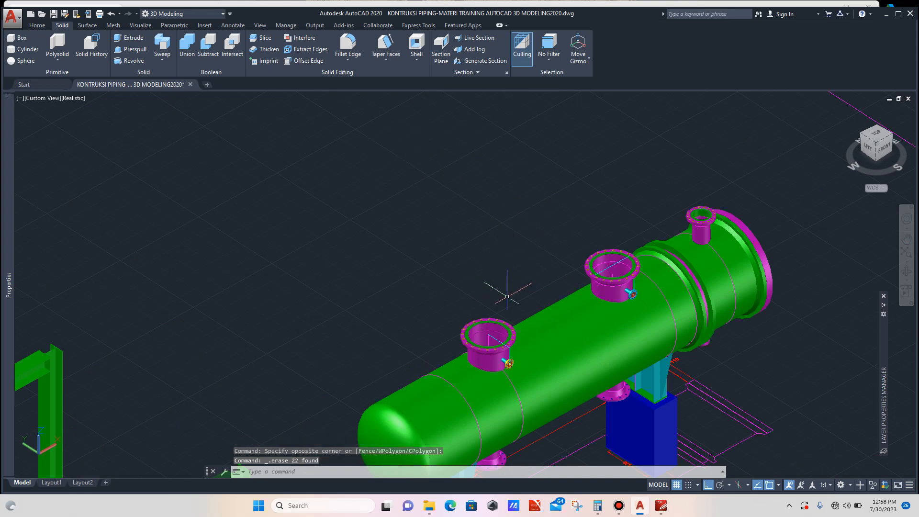
- Orbit and zoom around the exchanger to examine both cut nozzles on the shell
{"action": "scroll", "coordinate": [527, 372], "scroll_direction": "up", "scroll_amount": 6}
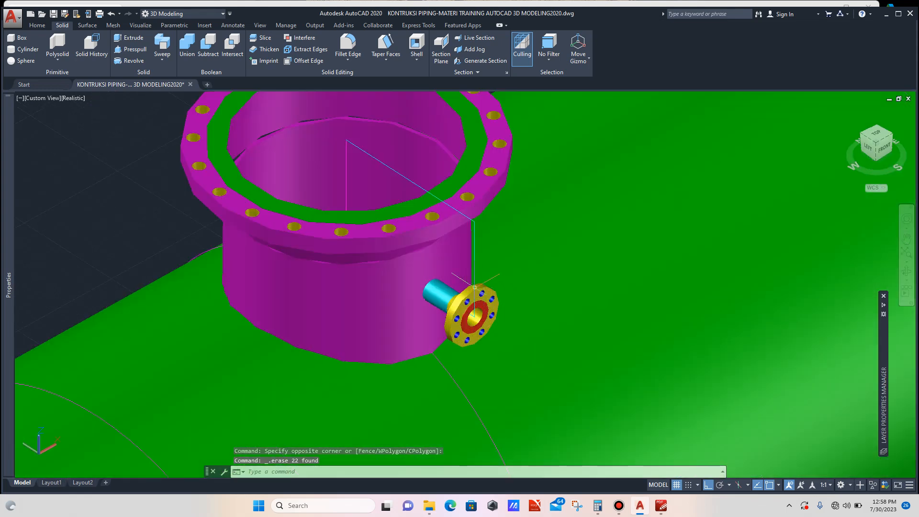
{"action": "scroll", "coordinate": [474, 287], "scroll_direction": "down", "scroll_amount": 6}
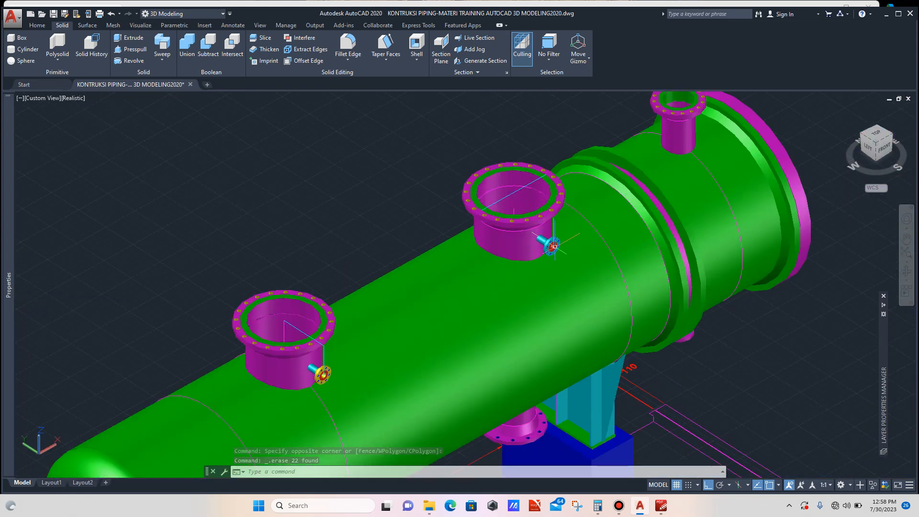
{"action": "scroll", "coordinate": [553, 246], "scroll_direction": "up", "scroll_amount": 3}
{"action": "scroll", "coordinate": [551, 239], "scroll_direction": "down", "scroll_amount": 4}
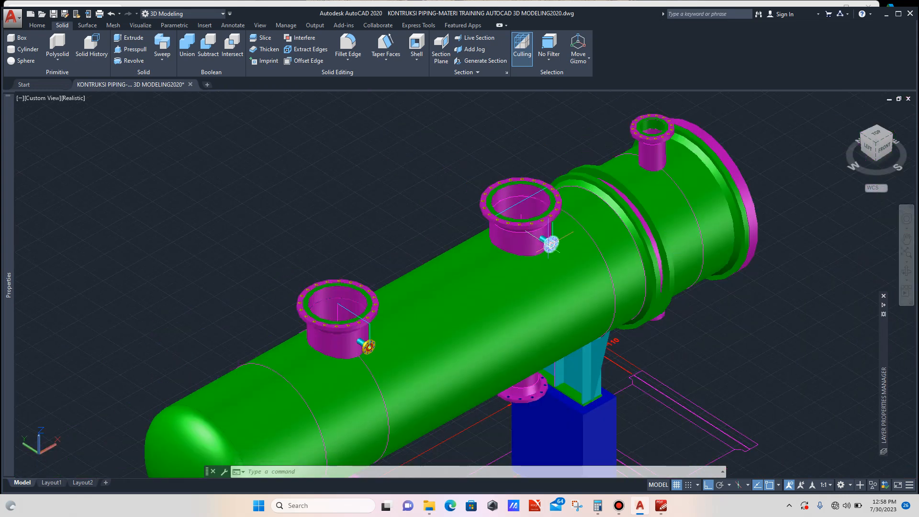
{"action": "scroll", "coordinate": [550, 244], "scroll_direction": "up", "scroll_amount": 4}
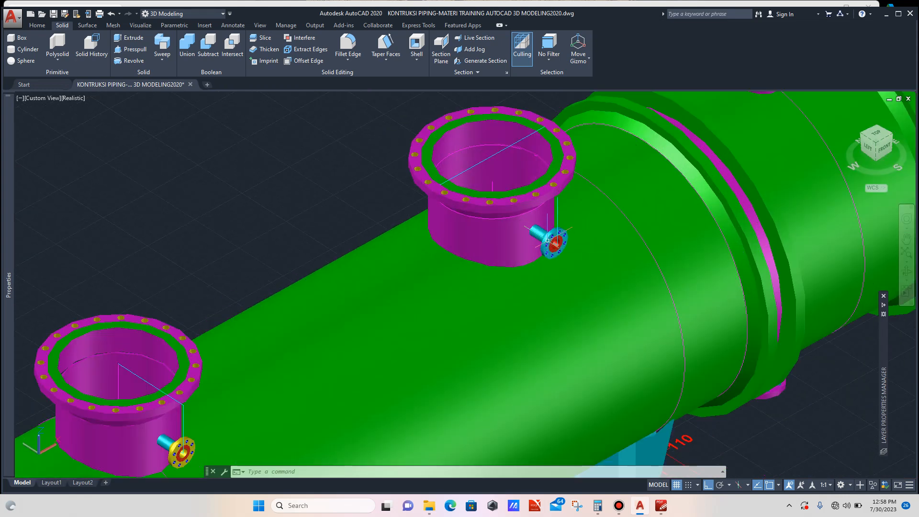
{"action": "scroll", "coordinate": [548, 244], "scroll_direction": "down", "scroll_amount": 4}
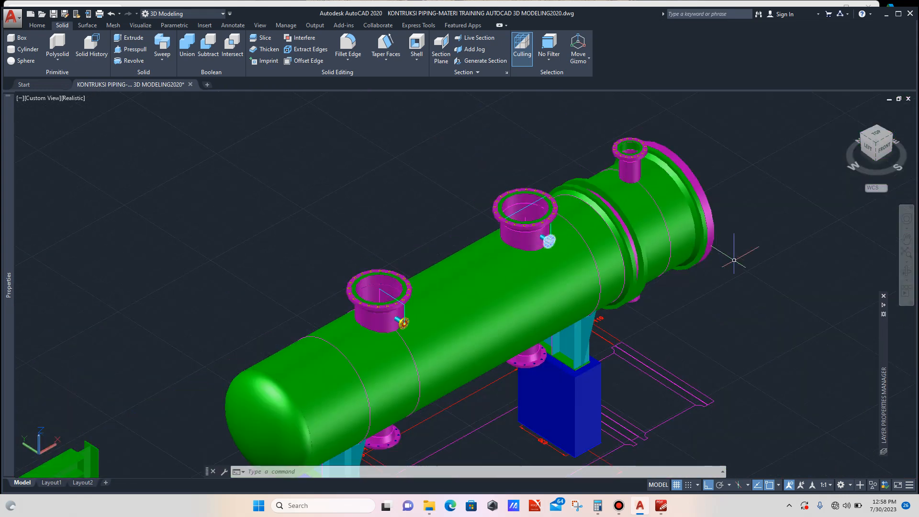
{"action": "left_click", "coordinate": [907, 271]}
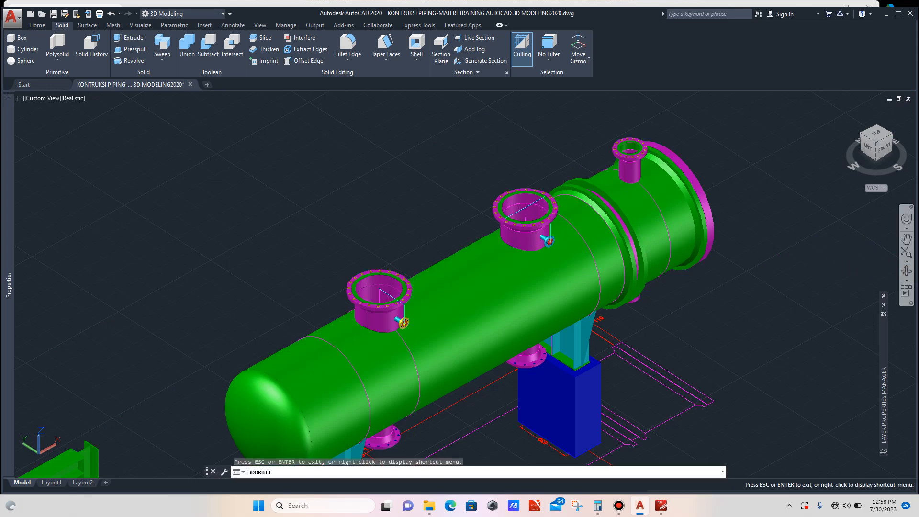
{"action": "left_click_drag", "start_coordinate": [536, 307], "coordinate": [518, 288]}
{"action": "scroll", "coordinate": [448, 213], "scroll_direction": "up", "scroll_amount": 3}
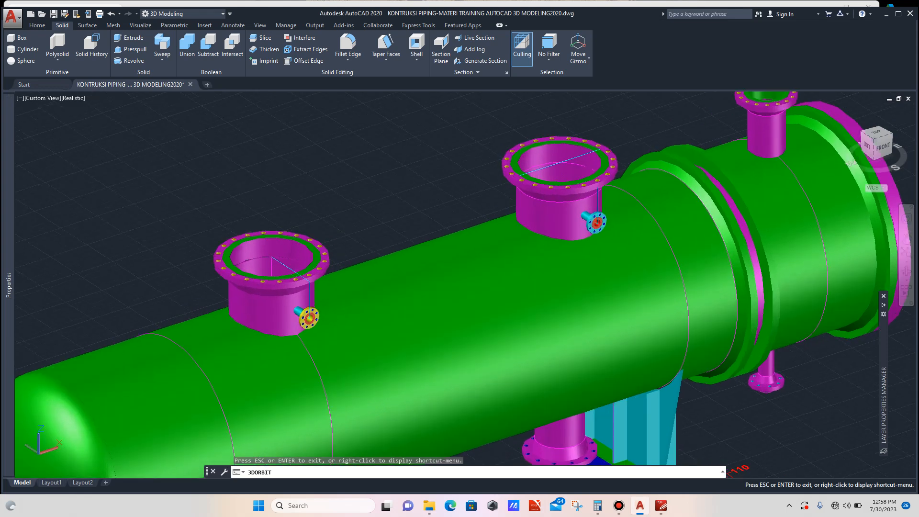
{"action": "left_click_drag", "start_coordinate": [448, 213], "coordinate": [475, 222]}
{"action": "scroll", "coordinate": [357, 203], "scroll_direction": "down", "scroll_amount": 5}
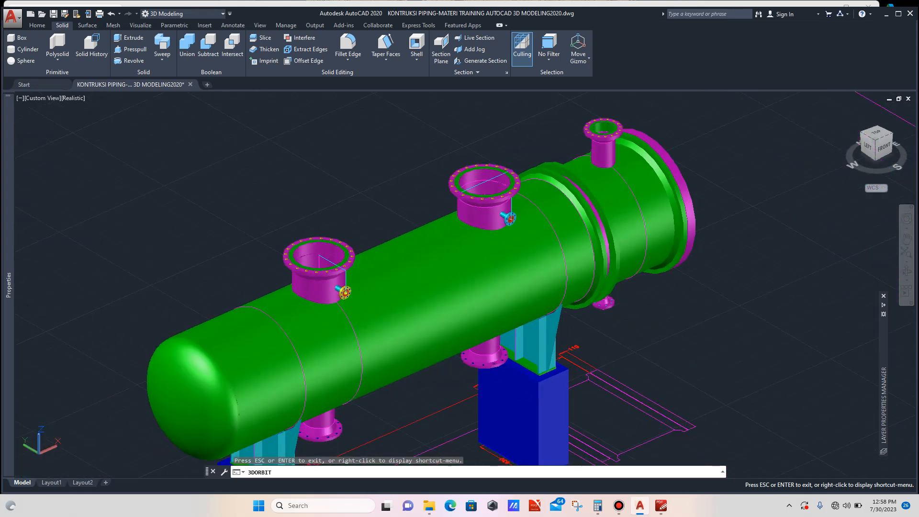
{"action": "key", "text": "Escape"}
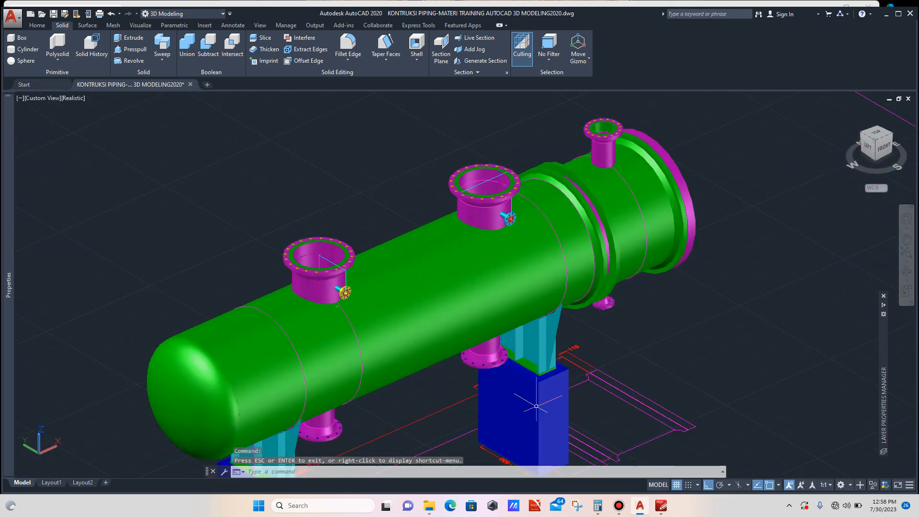
- Switch to PDF-XChange Editor to view the general assembly drawing, then return to AutoCAD
{"action": "mouse_move", "coordinate": [661, 505]}
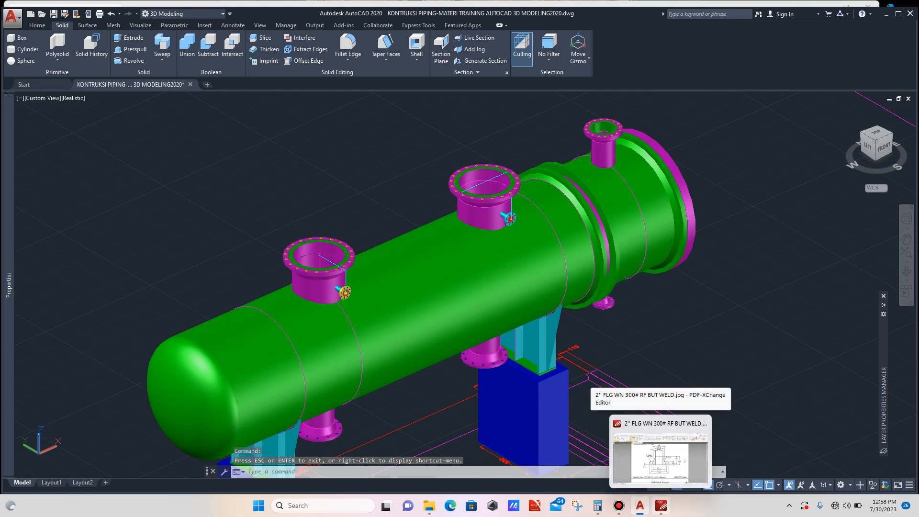
{"action": "left_click", "coordinate": [661, 452]}
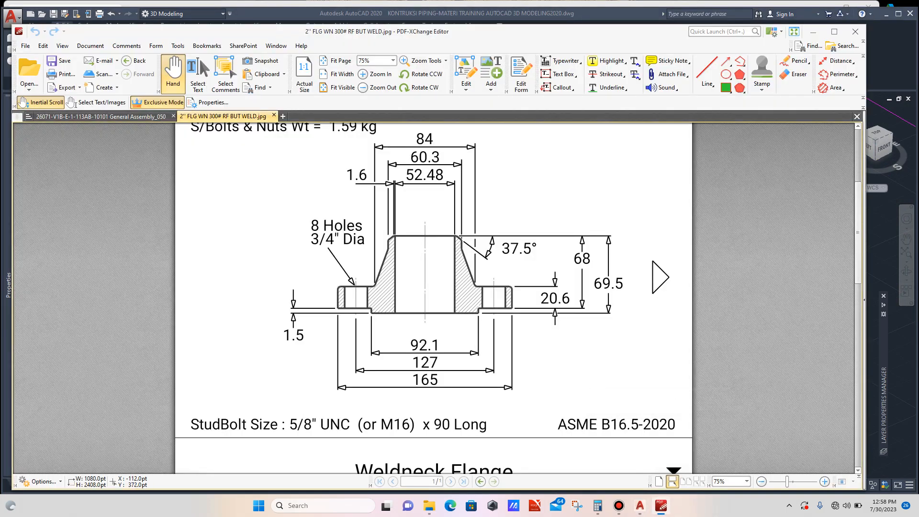
{"action": "left_click", "coordinate": [101, 117]}
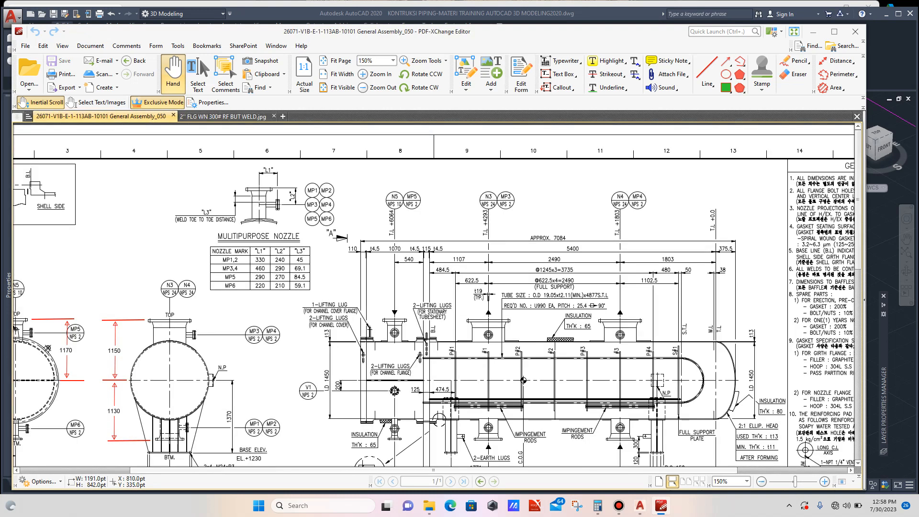
{"action": "left_click", "coordinate": [640, 506]}
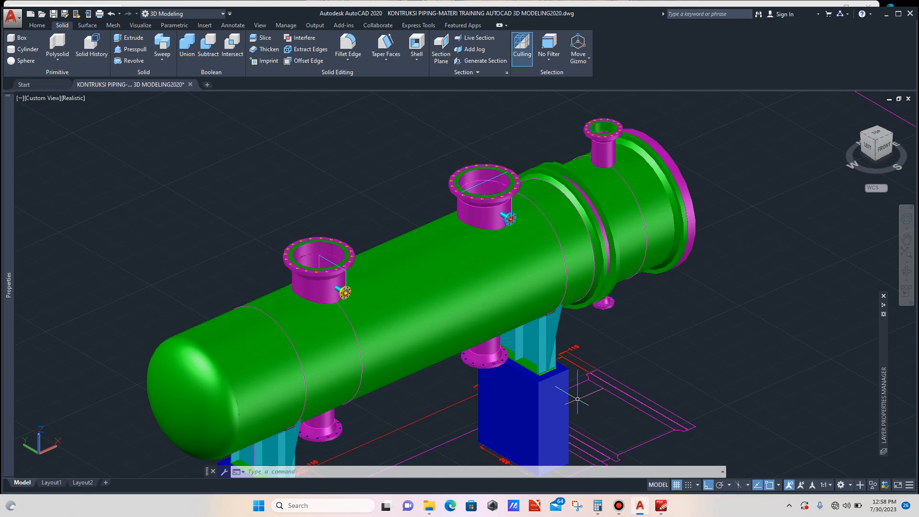